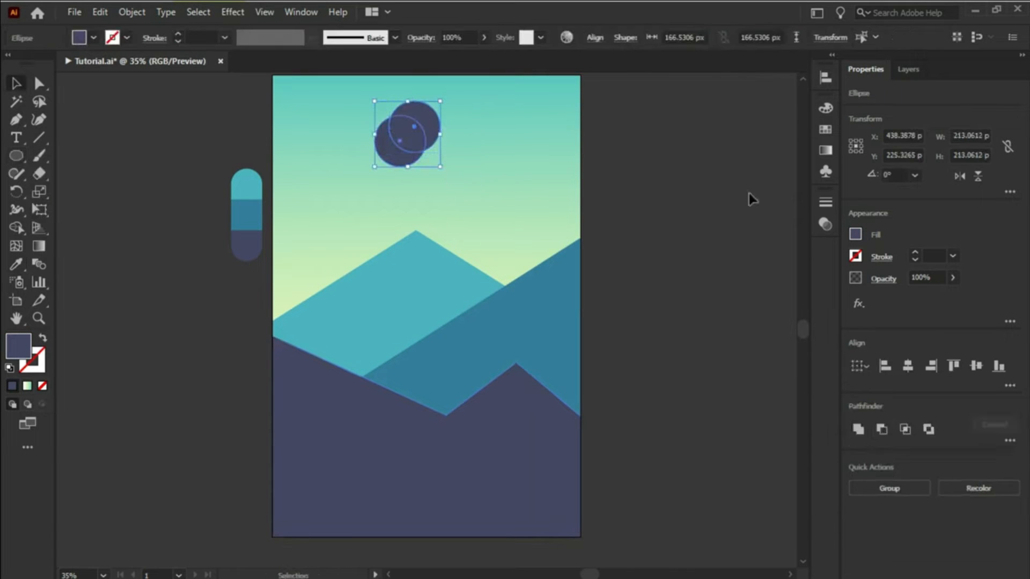
# - Subtract the front circle from the one behind it to form a crescent, and open the shape's fill colour
pyautogui.click(881, 429)
pyautogui.click(855, 235)
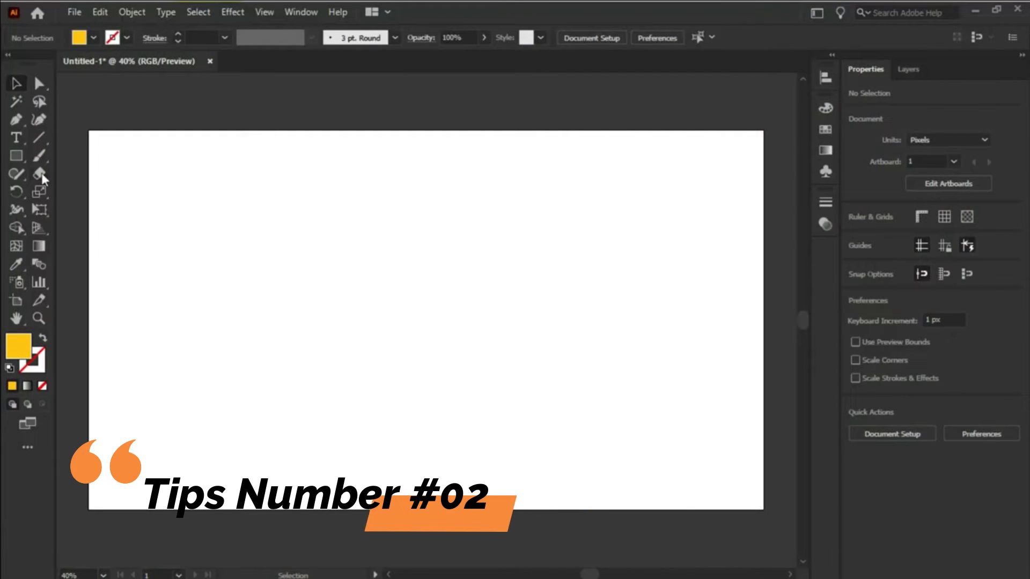
# - Create a yellow 1920 by 1080 px rectangle and centre it horizontally and vertically on the artboard
pyautogui.press('m')
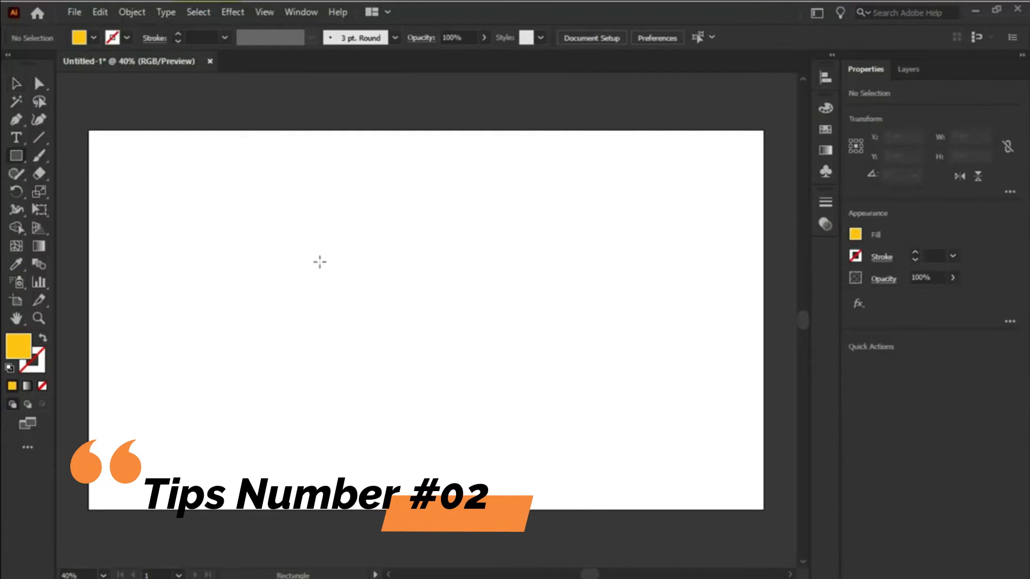
pyautogui.click(321, 263)
pyautogui.write('1920')
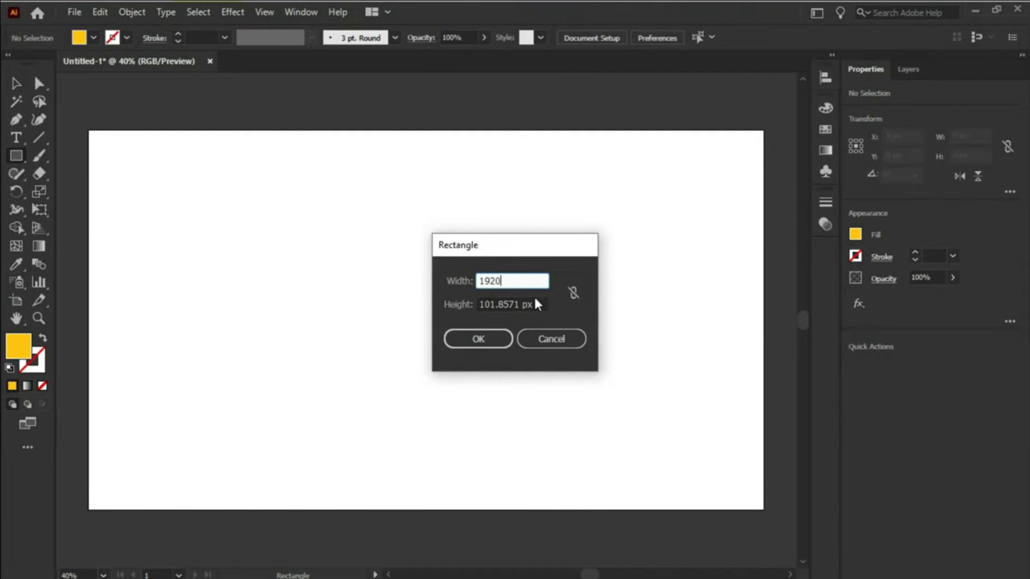
pyautogui.press('Tab')
pyautogui.write('1')
pyautogui.click(501, 336)
pyautogui.click(908, 366)
pyautogui.click(976, 366)
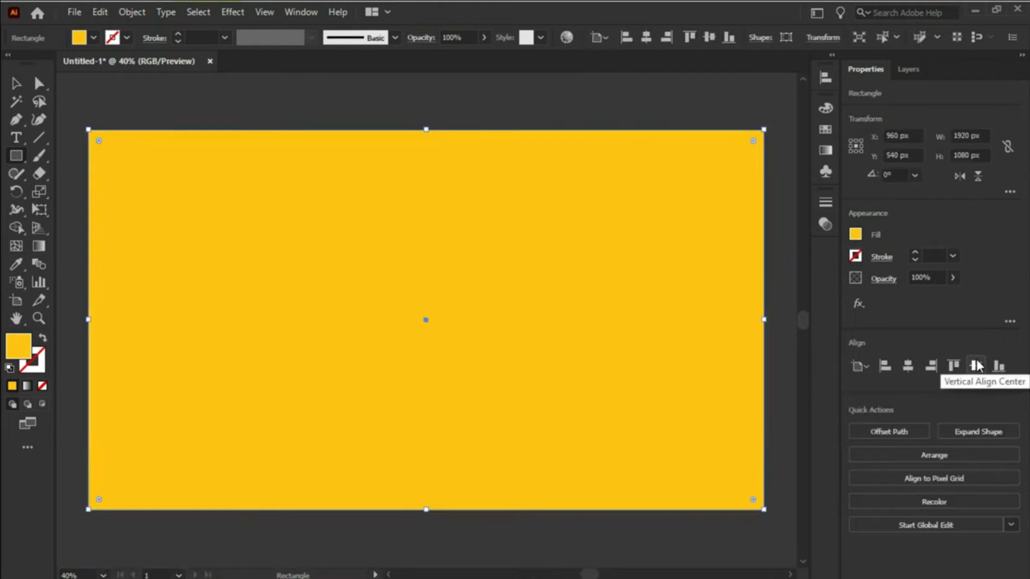
pyautogui.press('v')
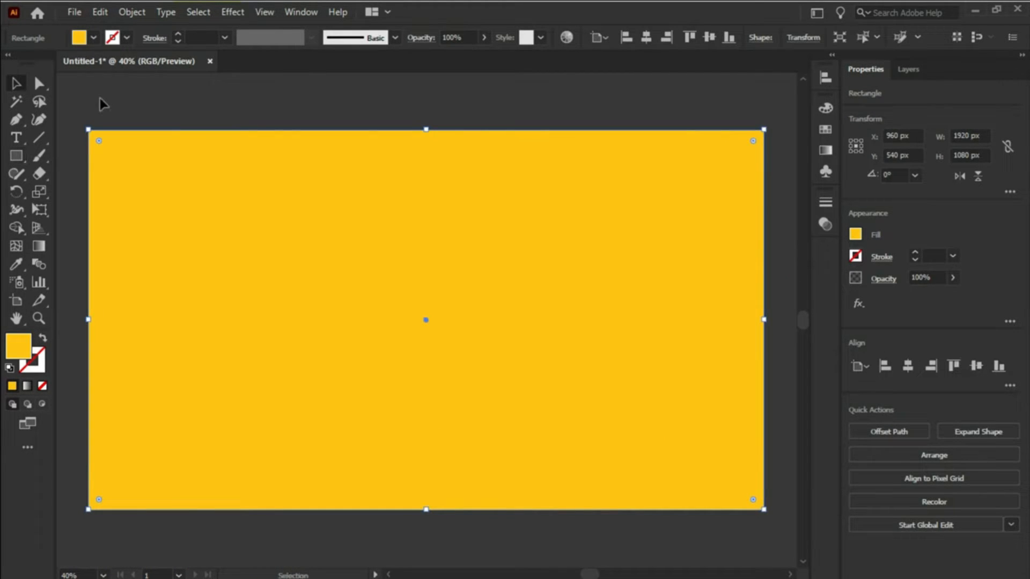
# - Add a gradient mesh to the rectangle with four vertical and three horizontal mesh lines
pyautogui.click(17, 249)
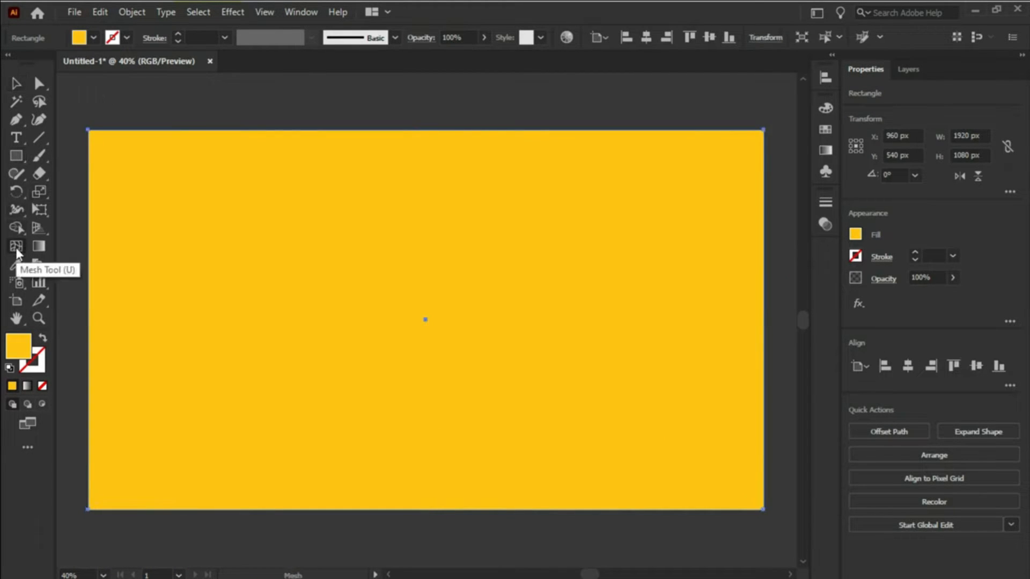
pyautogui.click(226, 219)
pyautogui.click(412, 218)
pyautogui.click(548, 217)
pyautogui.click(675, 218)
pyautogui.click(674, 306)
pyautogui.click(225, 408)
# - Colour the rectangle's upper-left interior mesh point orange and the second-column point on the middle line yellow
pyautogui.click(225, 218)
pyautogui.click(826, 129)
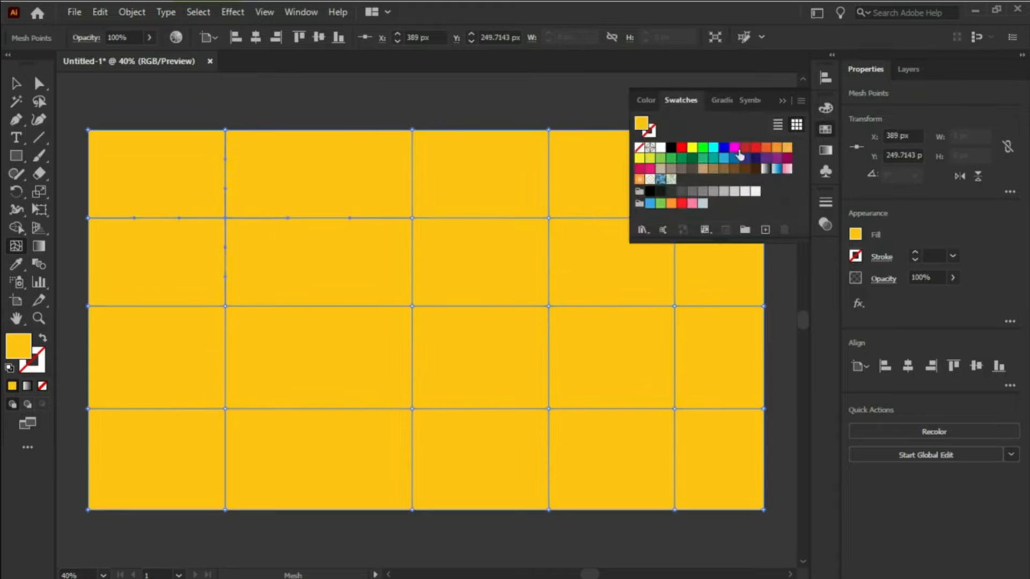
pyautogui.click(766, 147)
pyautogui.click(692, 148)
pyautogui.click(766, 148)
pyautogui.click(412, 306)
pyautogui.click(692, 148)
pyautogui.click(766, 148)
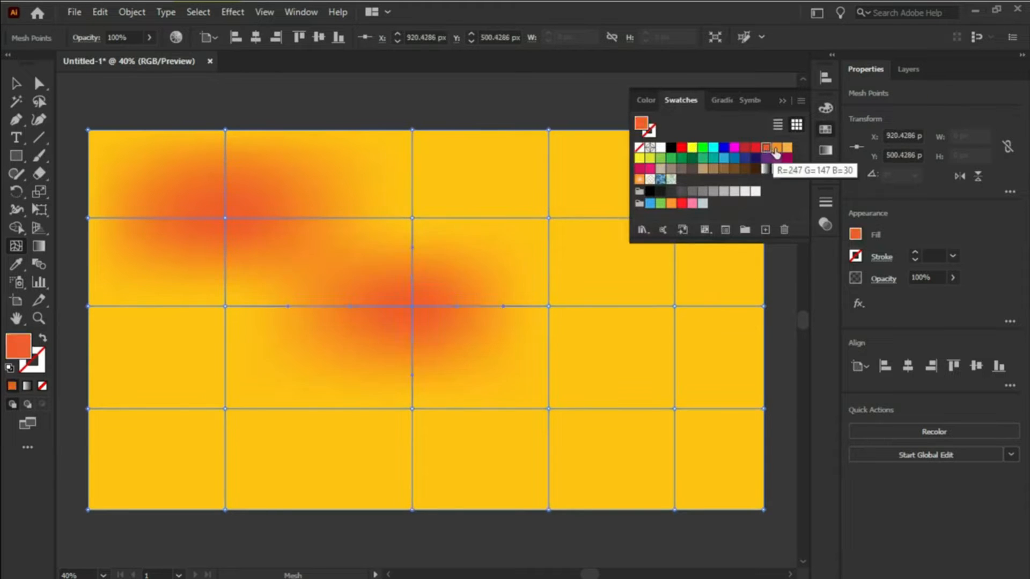
pyautogui.click(692, 148)
pyautogui.click(226, 409)
pyautogui.click(766, 148)
pyautogui.hotkey('ctrl', 'z')
# - Colour the second-column lower mesh point magenta, the fourth-column middle point red and the fourth-column upper point magenta
pyautogui.click(412, 409)
pyautogui.click(734, 147)
pyautogui.click(674, 306)
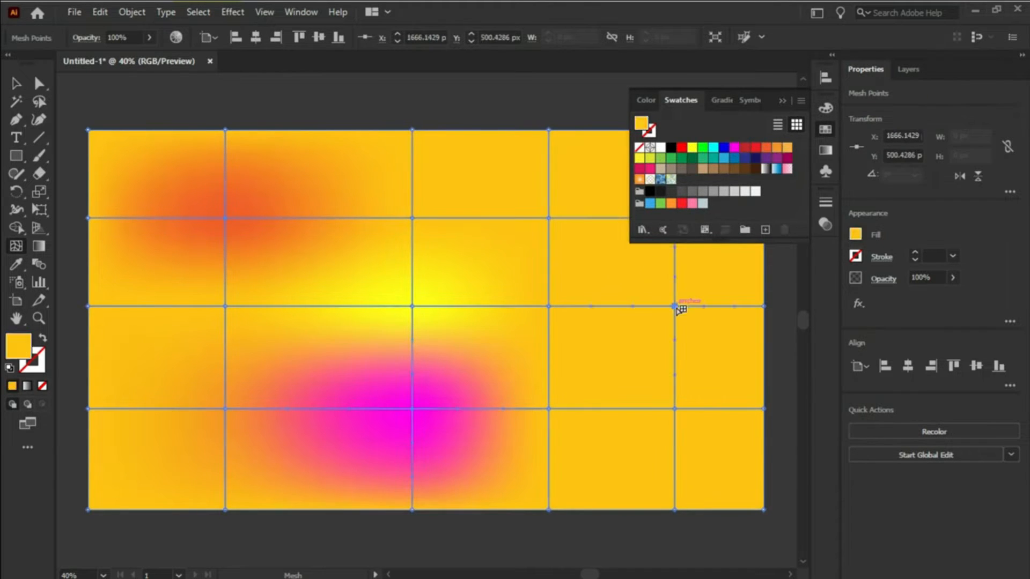
pyautogui.click(681, 147)
pyautogui.hscroll(3, 574, 219)
pyautogui.click(571, 218)
pyautogui.click(735, 147)
# - Colour the rectangle's top-right corner and fourth-column top-edge mesh point blue, and the third- and first-column top-edge points cyan
pyautogui.hscroll(2, 606, 139)
pyautogui.click(605, 140)
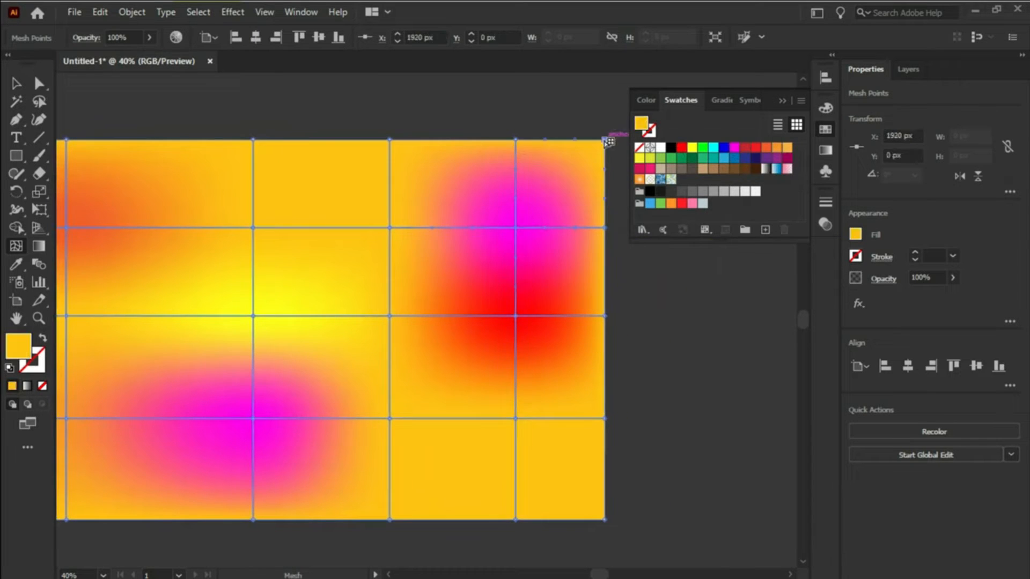
pyautogui.click(724, 147)
pyautogui.click(515, 140)
pyautogui.click(724, 148)
pyautogui.click(389, 140)
pyautogui.click(714, 148)
pyautogui.click(170, 134)
pyautogui.click(713, 147)
# - Colour the lower-right interior mesh point orange, the lower right-edge point cyan, and the bottom-right corner and fourth-column bottom-edge point darker blue
pyautogui.click(620, 412)
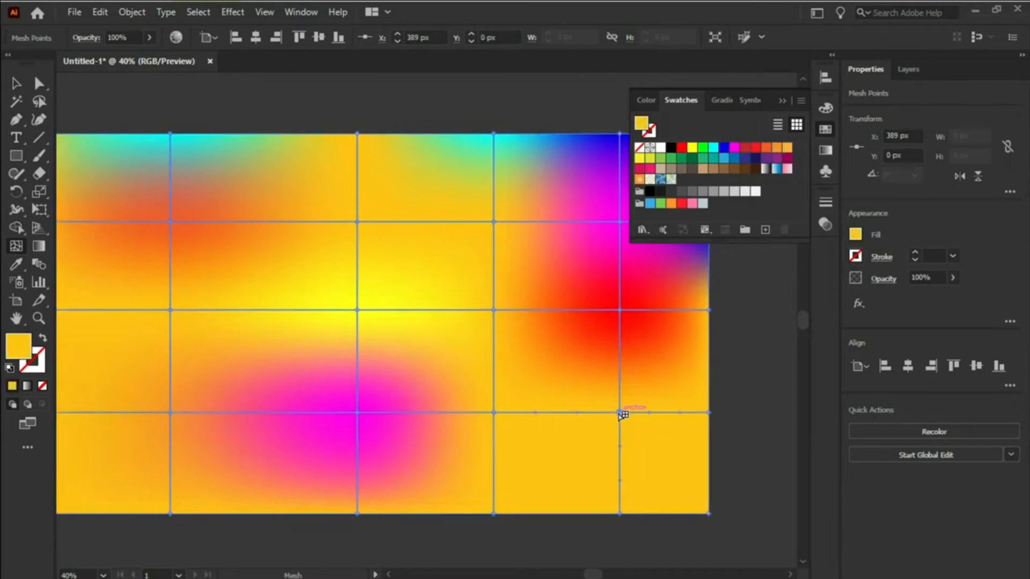
pyautogui.click(766, 148)
pyautogui.click(709, 514)
pyautogui.click(745, 158)
pyautogui.click(709, 412)
pyautogui.click(713, 147)
pyautogui.click(619, 514)
pyautogui.click(735, 157)
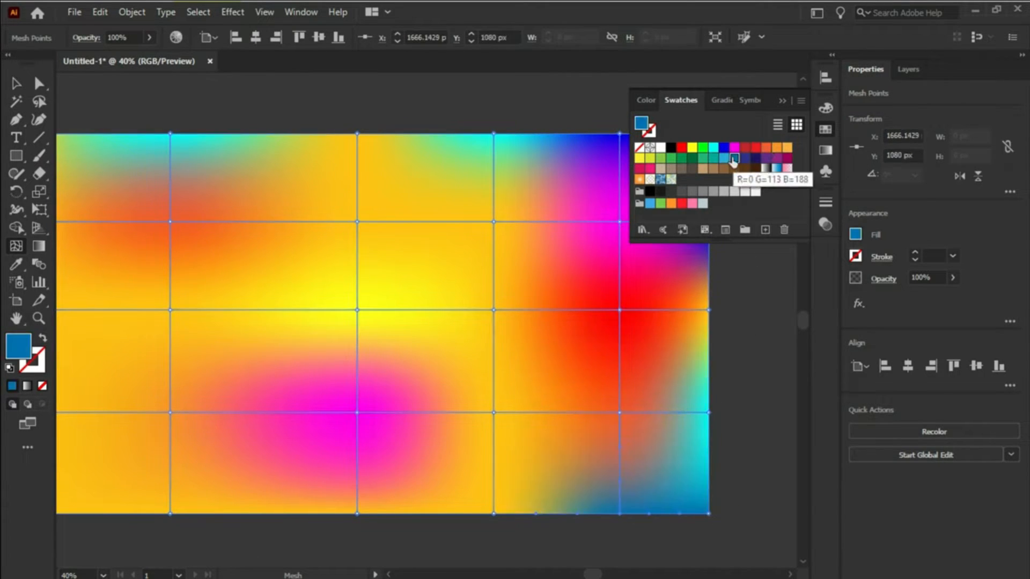
# - Colour the lower left-edge mesh point green and the first-column point on the middle line yellow
pyautogui.moveTo(397, 322); pyautogui.dragTo(519, 310)
pyautogui.click(155, 401)
pyautogui.click(702, 149)
pyautogui.click(293, 298)
pyautogui.click(692, 149)
pyautogui.click(702, 158)
pyautogui.click(777, 157)
pyautogui.click(704, 169)
pyautogui.click(649, 159)
pyautogui.click(639, 159)
pyautogui.click(479, 502)
pyautogui.click(766, 159)
pyautogui.hotkey('ctrl', 'z')
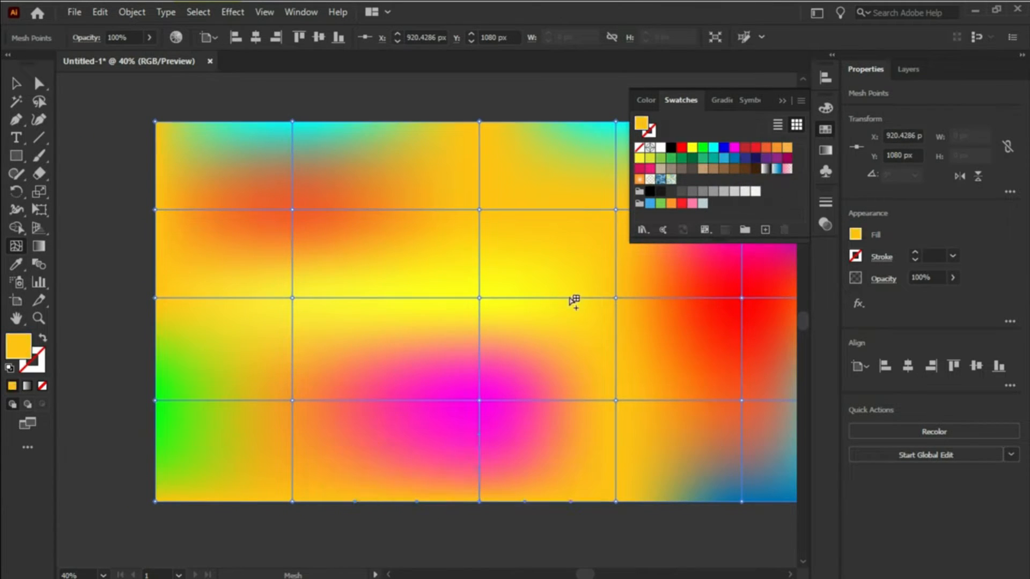
# - Colour the first-column bottom-edge mesh point dark crimson and the second-column upper point white
pyautogui.click(293, 501)
pyautogui.click(787, 160)
pyautogui.click(479, 209)
pyautogui.click(660, 148)
pyautogui.moveTo(603, 200); pyautogui.dragTo(506, 193)
pyautogui.click(782, 101)
# - Move the interior mesh points of the first two columns to bend the gradient into waves
pyautogui.moveTo(383, 203); pyautogui.dragTo(406, 219)
pyautogui.moveTo(196, 203); pyautogui.dragTo(196, 173)
pyautogui.moveTo(196, 291); pyautogui.dragTo(156, 275)
pyautogui.moveTo(195, 393); pyautogui.dragTo(248, 365)
pyautogui.moveTo(383, 394); pyautogui.dragTo(361, 378)
# - Shift the interior mesh points of the third and fourth columns to distort the right half of the gradient
pyautogui.moveTo(519, 291); pyautogui.dragTo(556, 258)
pyautogui.moveTo(519, 394); pyautogui.dragTo(476, 358)
pyautogui.moveTo(645, 203); pyautogui.dragTo(651, 176)
pyautogui.moveTo(646, 291); pyautogui.dragTo(608, 296)
pyautogui.moveTo(645, 393); pyautogui.dragTo(670, 357)
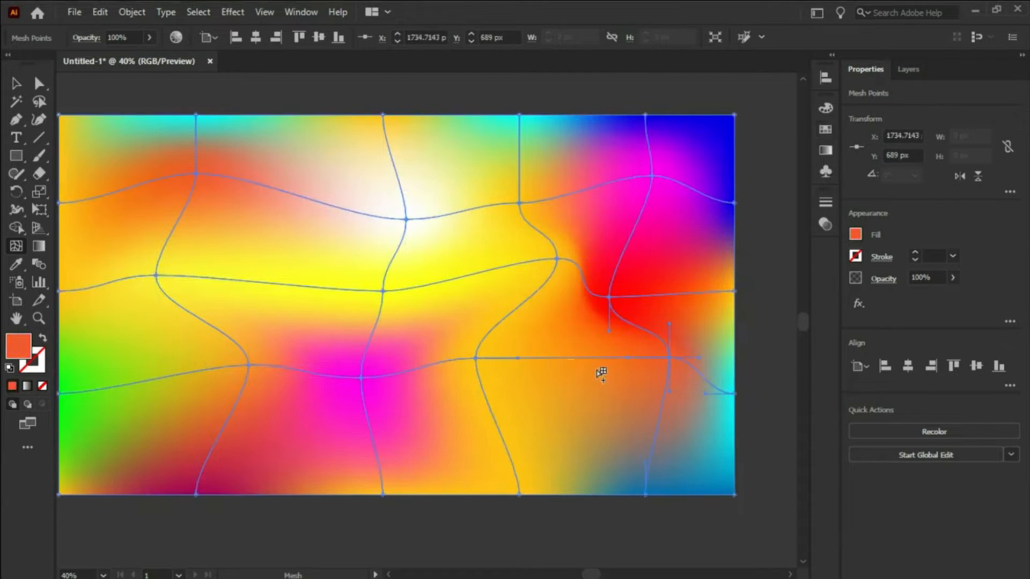
# - Adjust the mesh further along the lower line's right part and the middle line's left part, and deselect the rectangle
pyautogui.moveTo(566, 358); pyautogui.dragTo(578, 393)
pyautogui.click(276, 284)
pyautogui.moveTo(275, 285); pyautogui.dragTo(302, 287)
pyautogui.press('v')
pyautogui.click(465, 104)
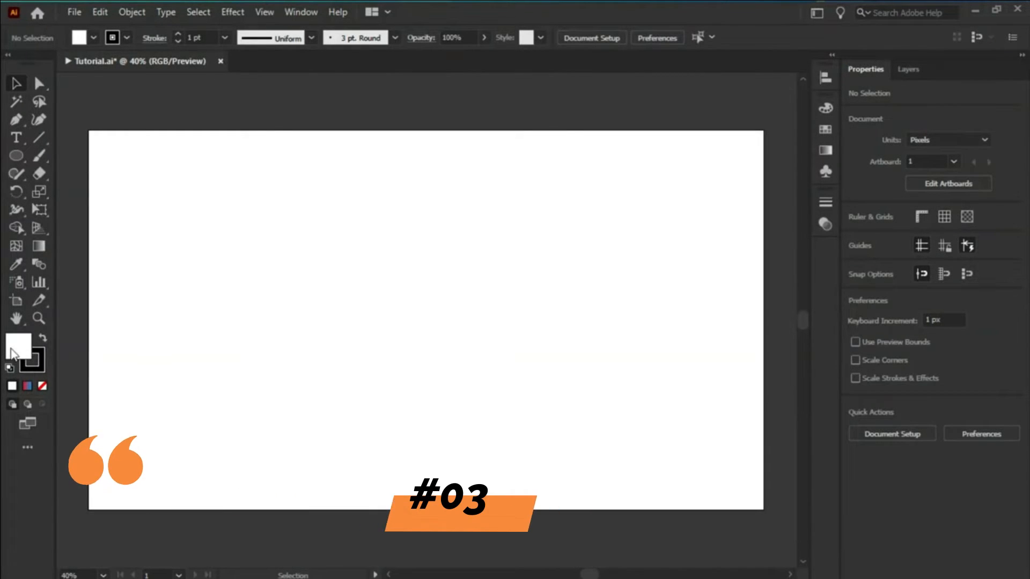
# - Draw a circle about 626 px in diameter near the artboard's centre with no fill and a black stroke
pyautogui.click(41, 387)
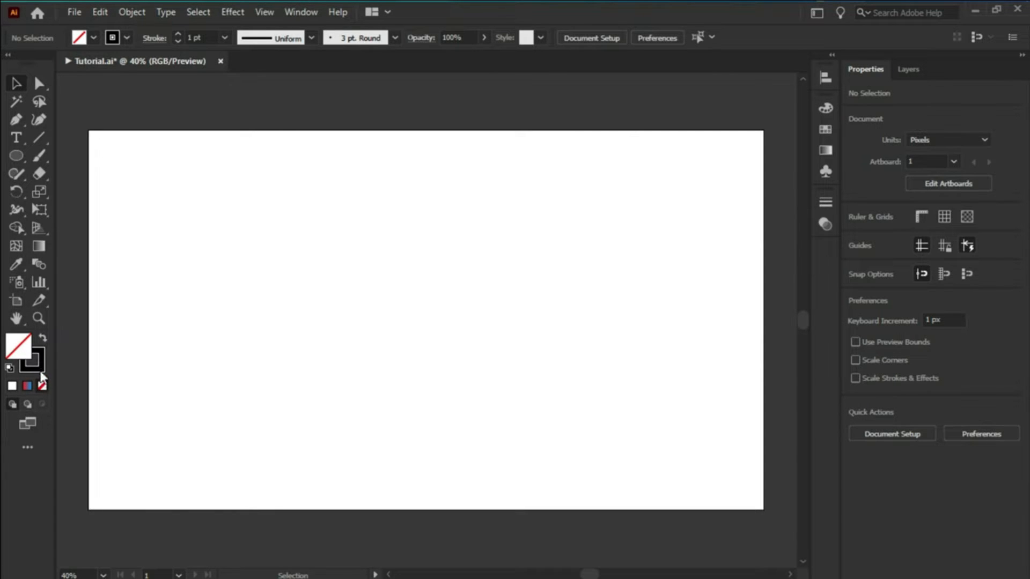
pyautogui.click(41, 369)
pyautogui.click(776, 101)
pyautogui.click(11, 156)
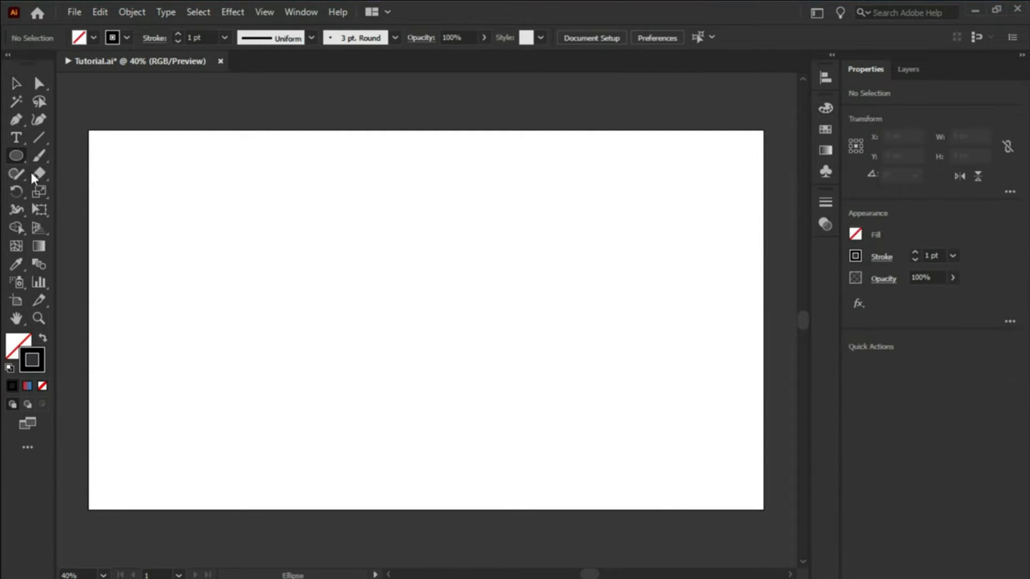
pyautogui.moveTo(419, 306)
pyautogui.mouseDown()
pyautogui.moveTo(452, 273)
pyautogui.moveTo(495, 197)
pyautogui.mouseUp()
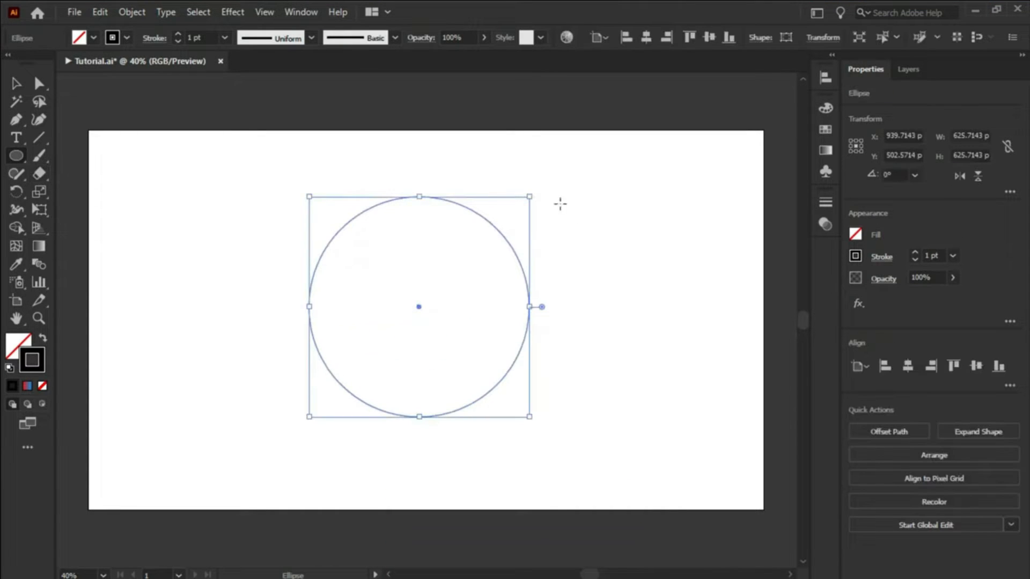
# - Set the circle's stroke weight to 250 pt and align the stroke to the centre of the path
pyautogui.click(825, 204)
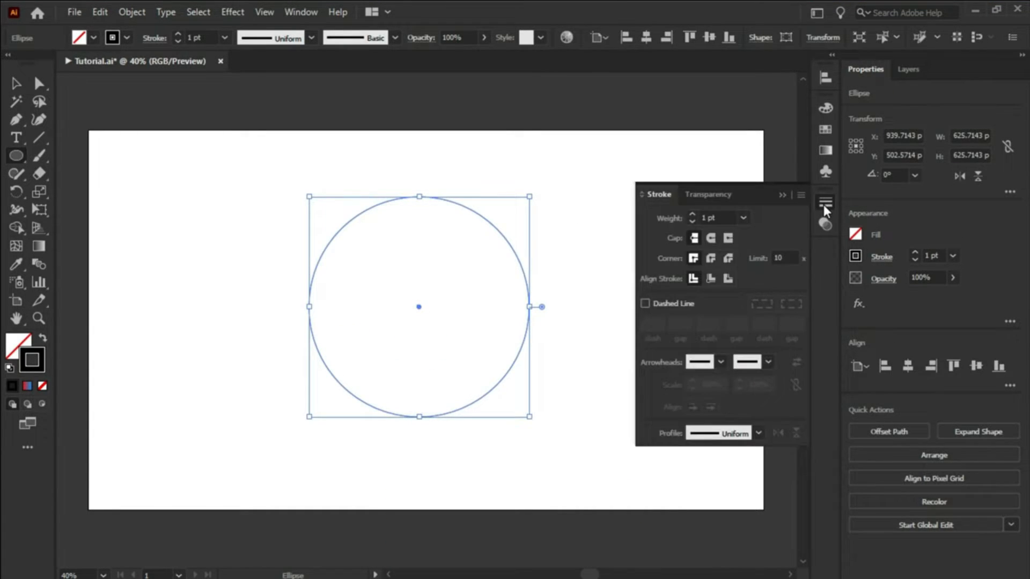
pyautogui.click(708, 216)
pyautogui.scroll(20, 710, 214)
pyautogui.scroll(1, 713, 217)
pyautogui.click(711, 278)
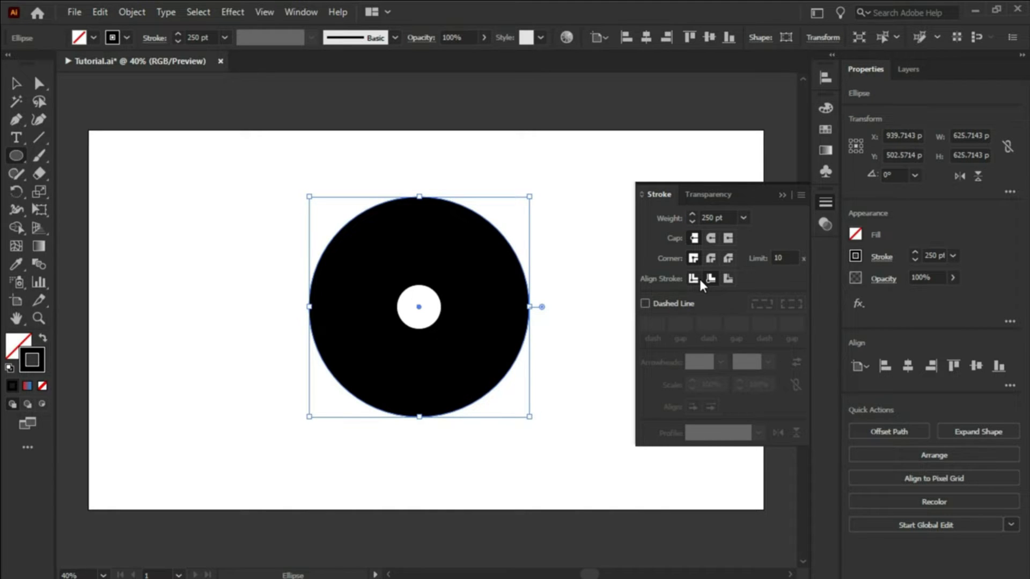
pyautogui.click(694, 278)
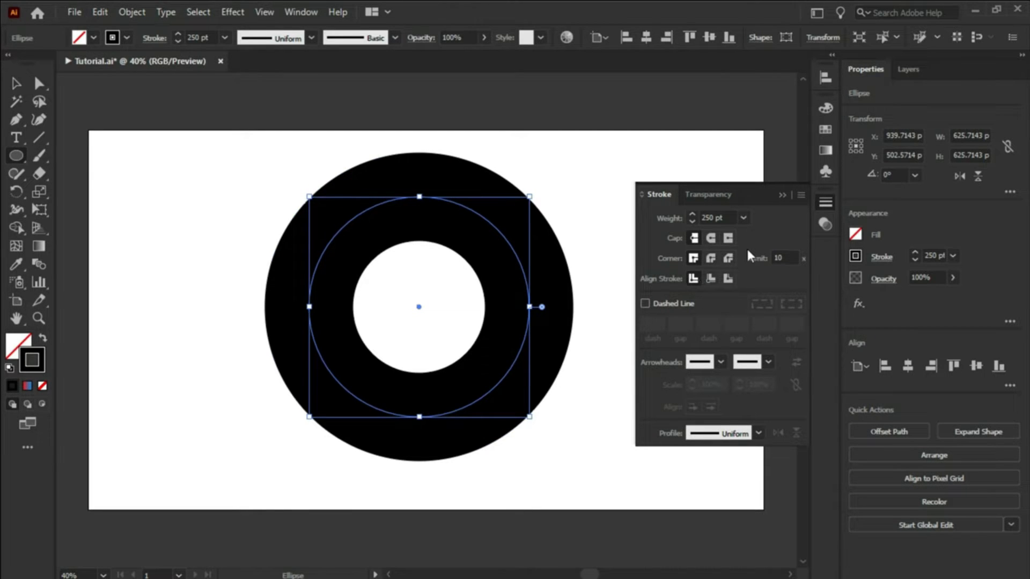
pyautogui.click(785, 195)
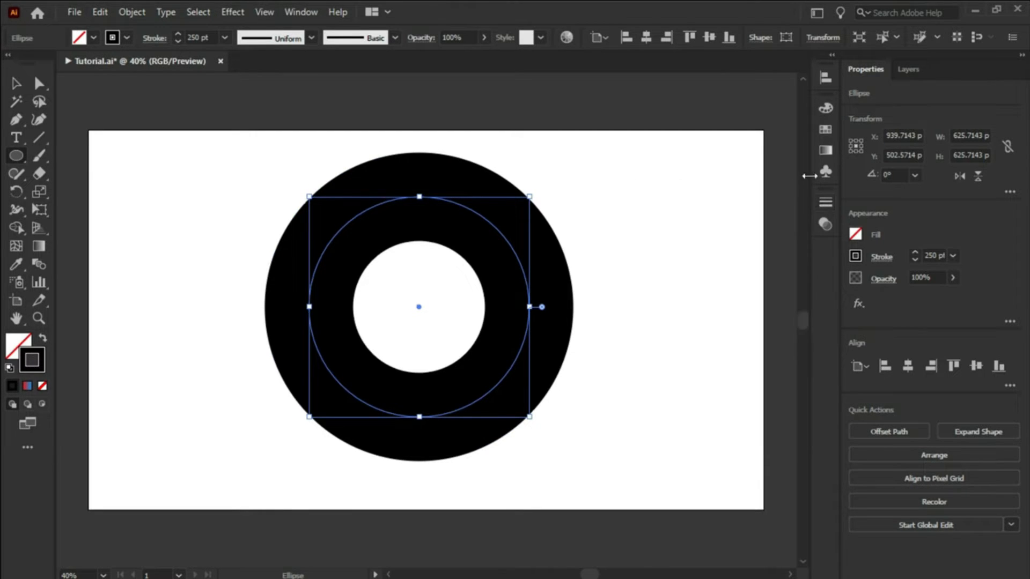
# - Apply the red-to-blue gradient along the circle's stroke and shrink the circle to about 252 px to close its hole
pyautogui.click(826, 151)
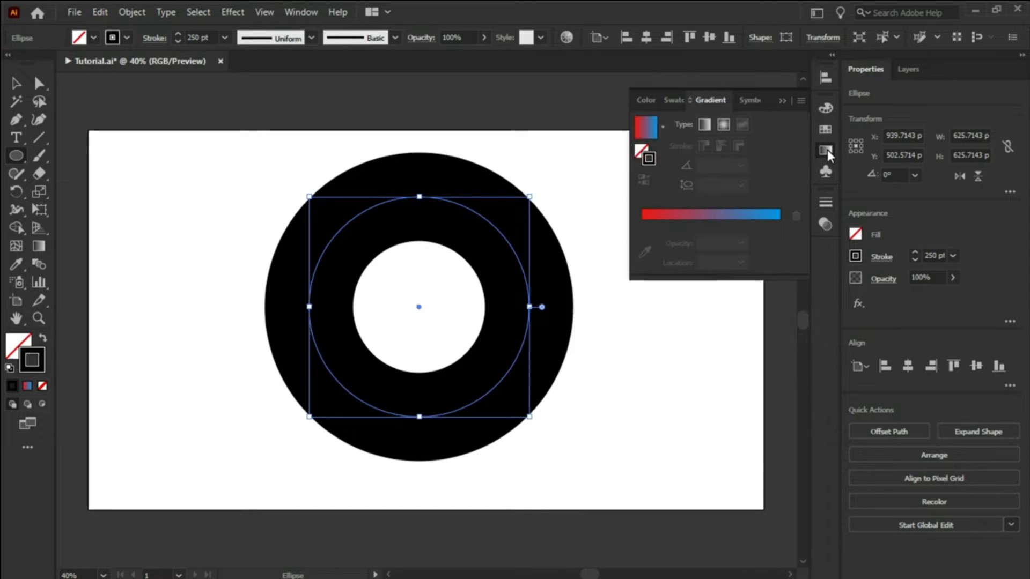
pyautogui.click(728, 214)
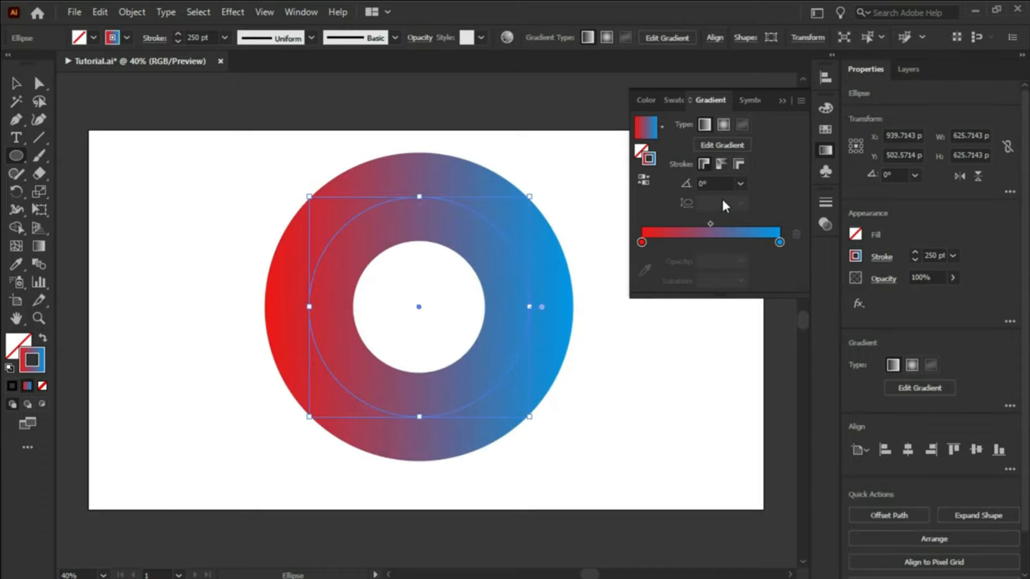
pyautogui.click(721, 164)
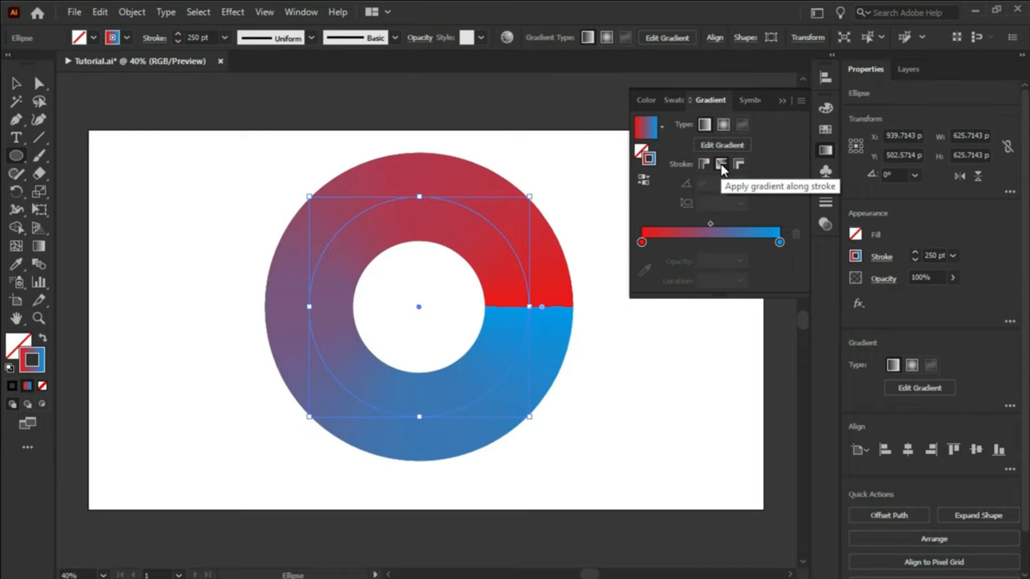
pyautogui.click(782, 101)
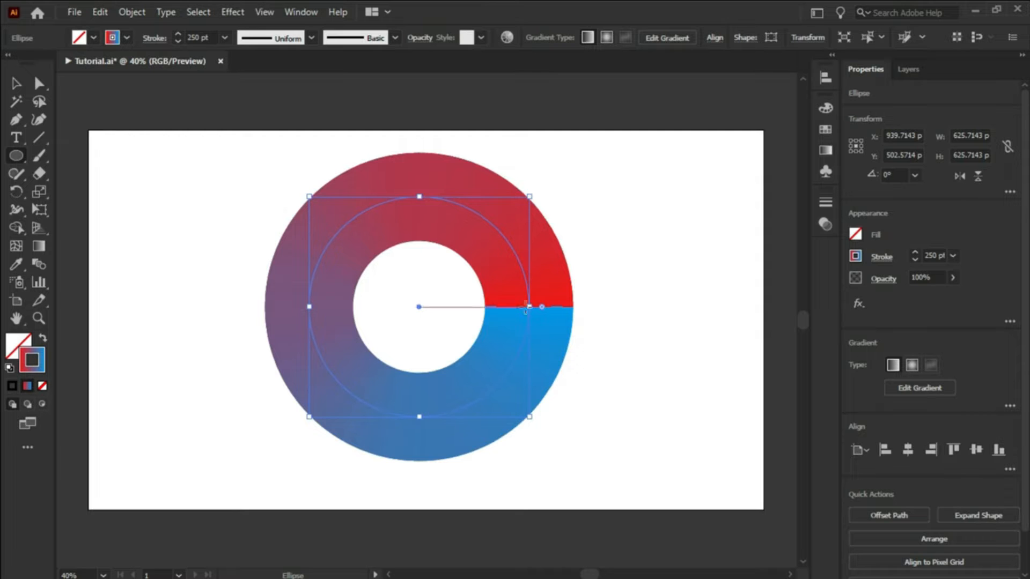
pyautogui.scroll(3, 499, 297)
pyautogui.moveTo(588, 251)
pyautogui.mouseDown()
pyautogui.moveTo(560, 319)
pyautogui.moveTo(311, 297)
pyautogui.moveTo(454, 294)
pyautogui.moveTo(474, 317)
pyautogui.moveTo(463, 315)
pyautogui.mouseUp()
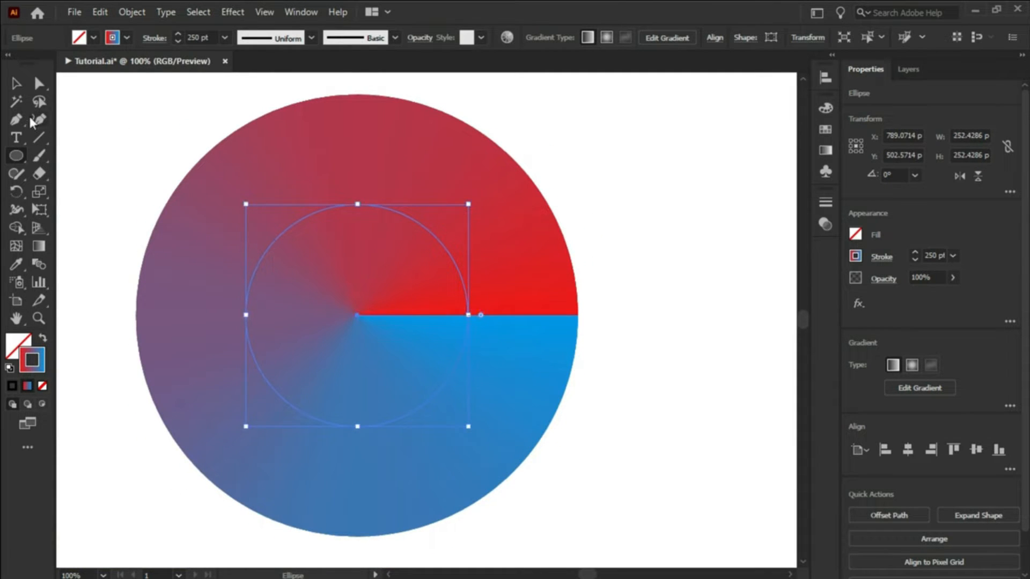
# - Select only the lower-right quarter segment of the circle's path and delete it
pyautogui.click(38, 83)
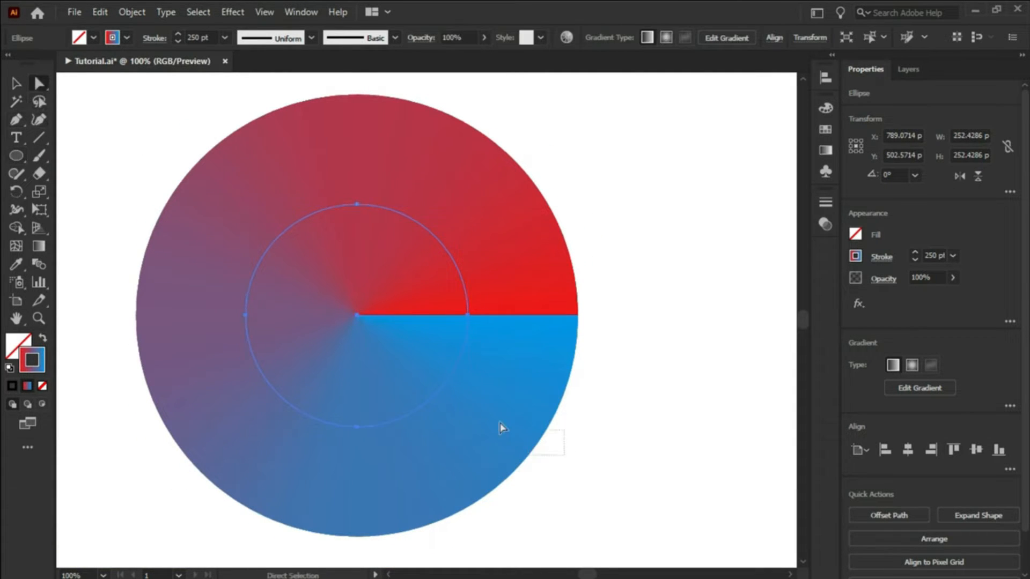
pyautogui.click(445, 382)
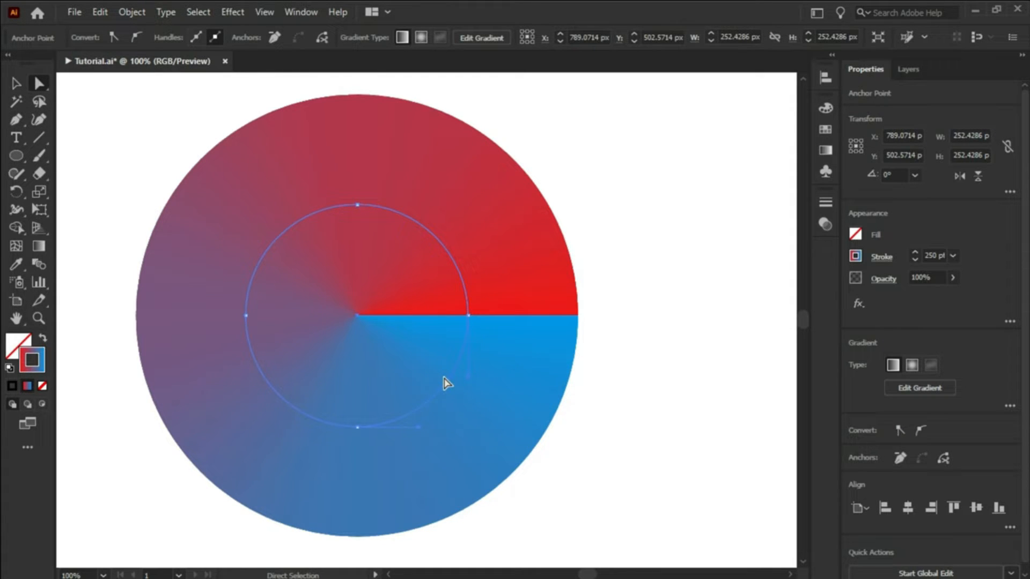
pyautogui.click(469, 316)
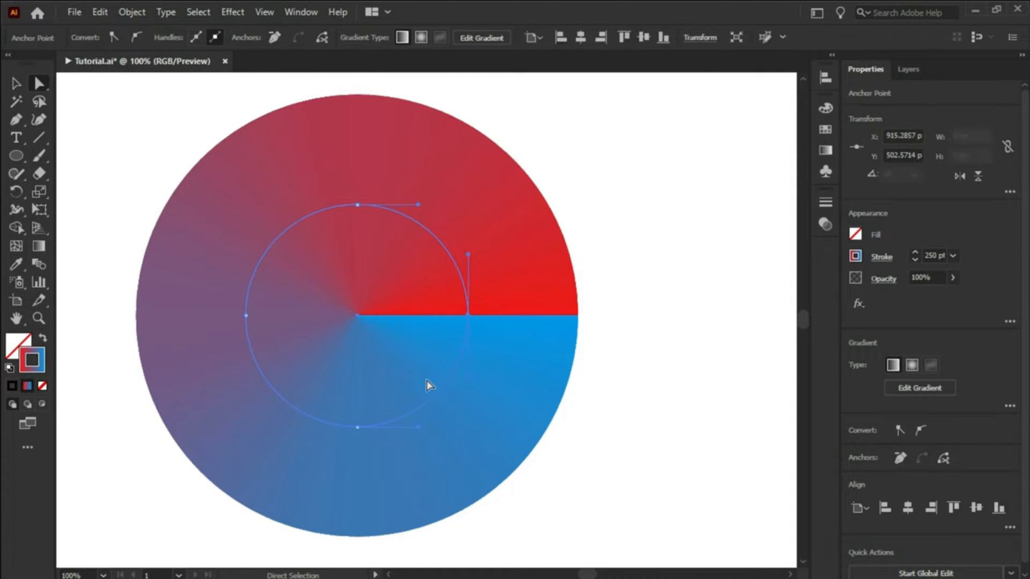
pyautogui.keyDown('shift'); pyautogui.click(358, 427); pyautogui.keyUp('shift')
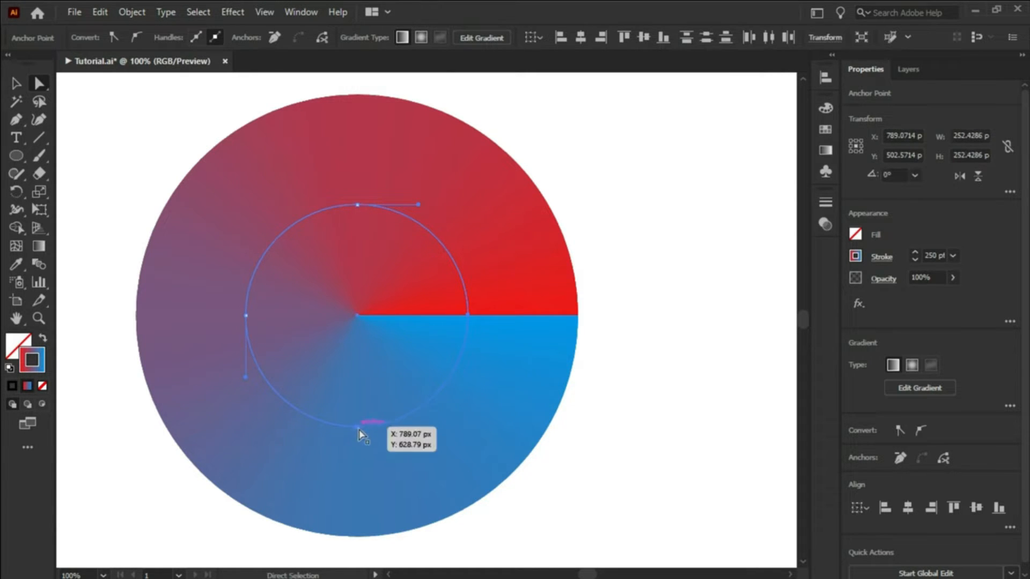
pyautogui.moveTo(509, 474); pyautogui.dragTo(481, 439)
pyautogui.hotkey('ctrl', 'z')
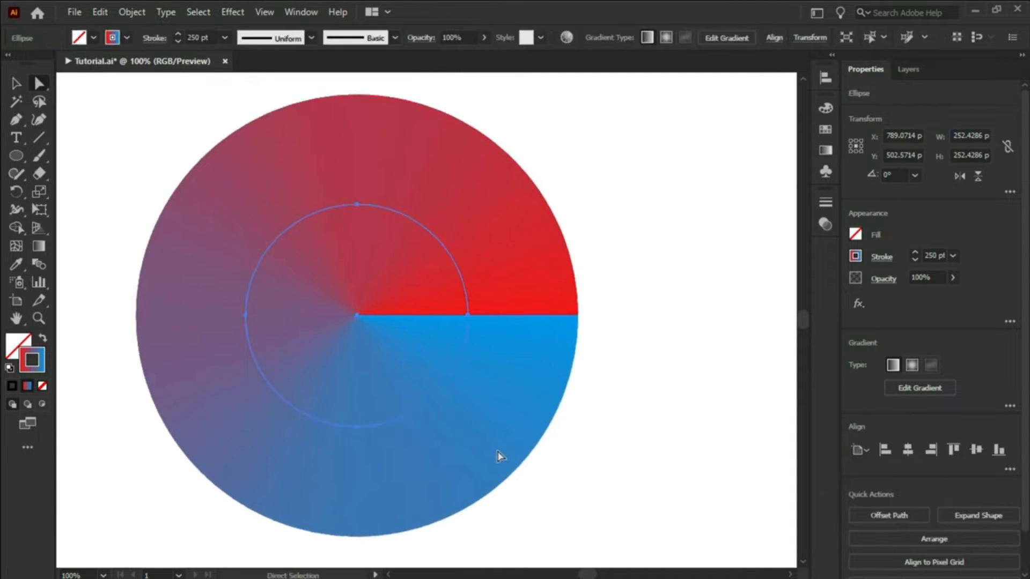
pyautogui.click(434, 390)
pyautogui.press('Delete')
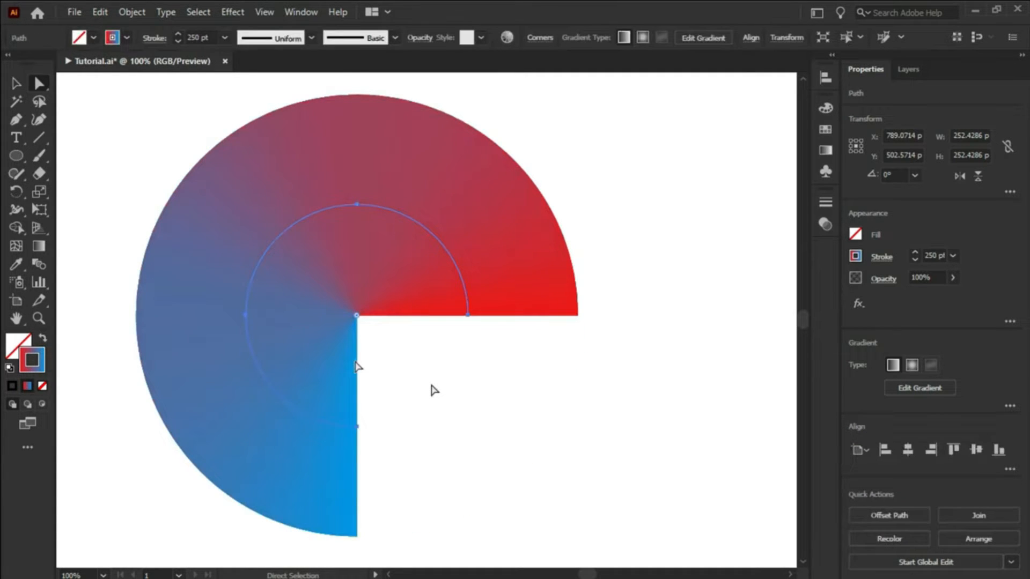
# - Extend the open path from its lowest anchor with a straight horizontal segment about 126 px long, ending directly below the right-hand endpoint
pyautogui.click(20, 126)
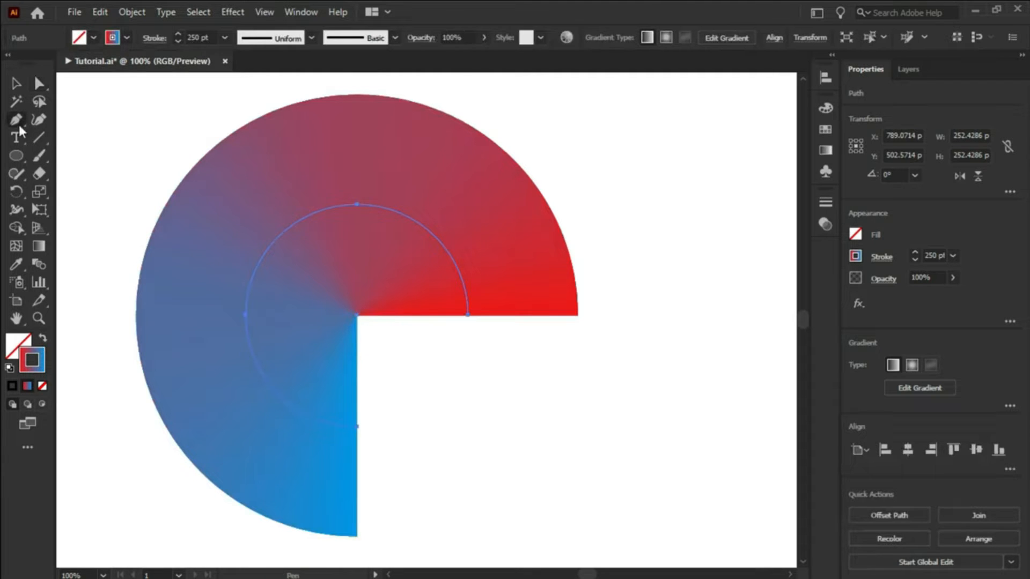
pyautogui.click(357, 427)
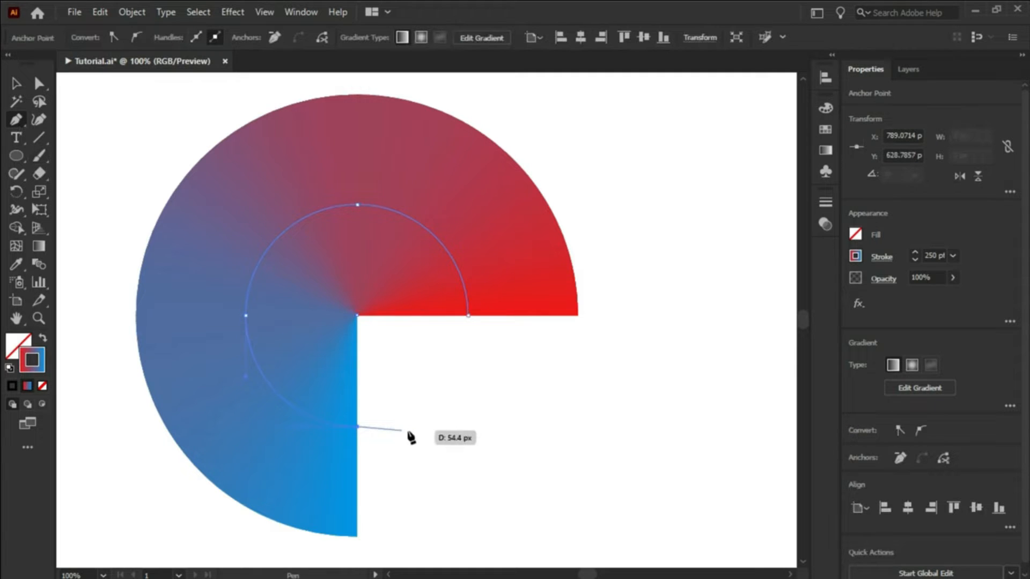
pyautogui.click(468, 427)
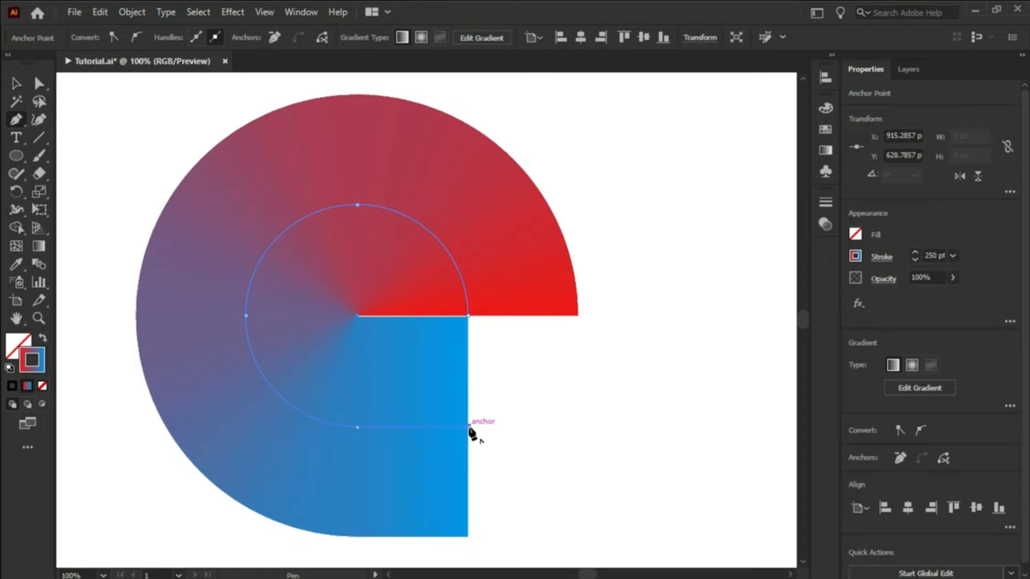
pyautogui.press('v')
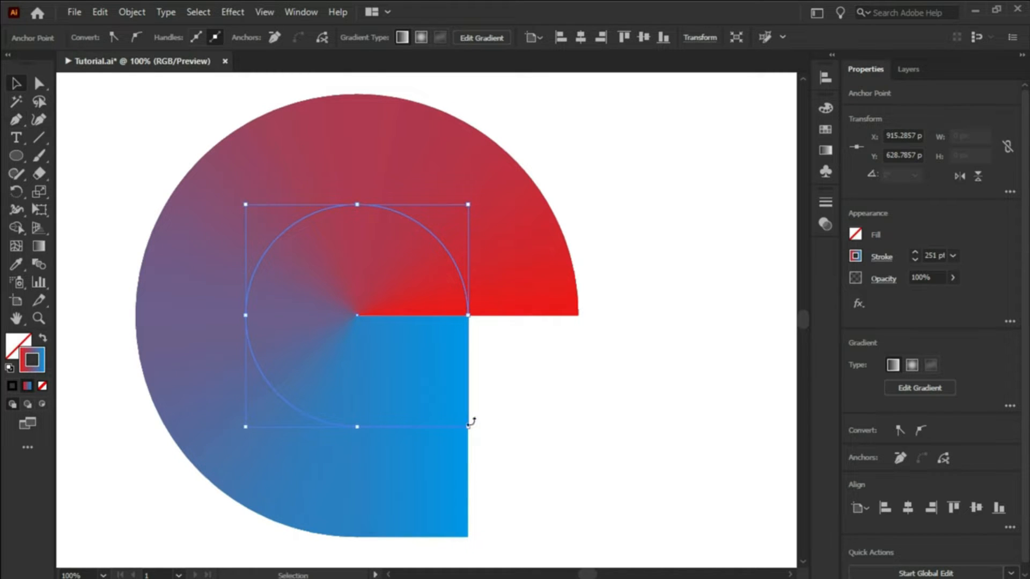
# - Duplicate the gradient shape, rotate the copy 180°, and fit it diagonally against the original so their blue ends meet
pyautogui.moveTo(417, 352); pyautogui.dragTo(567, 348)
pyautogui.scroll(-2, 448, 336)
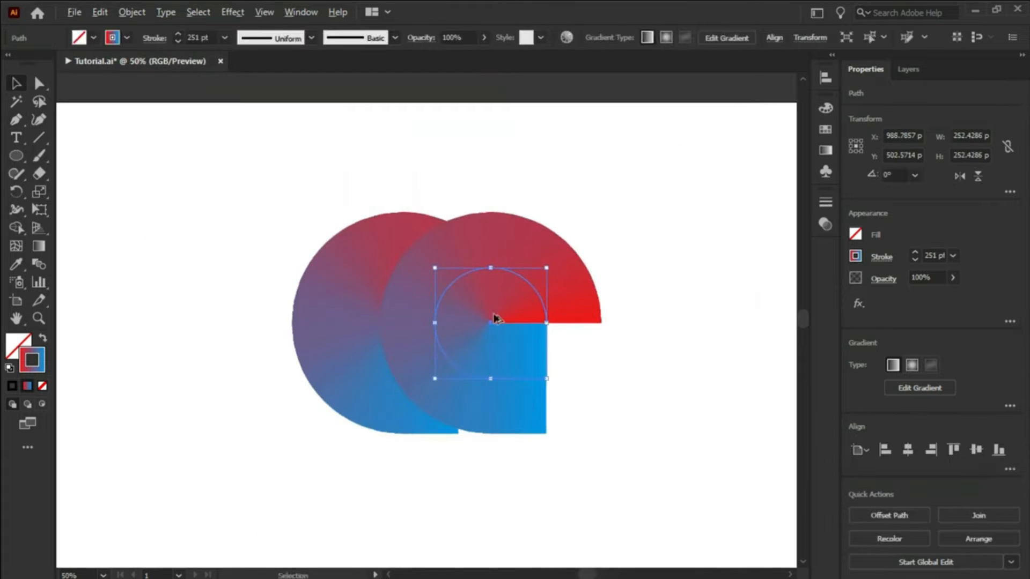
pyautogui.moveTo(561, 262); pyautogui.dragTo(435, 406)
pyautogui.moveTo(470, 277); pyautogui.dragTo(482, 378)
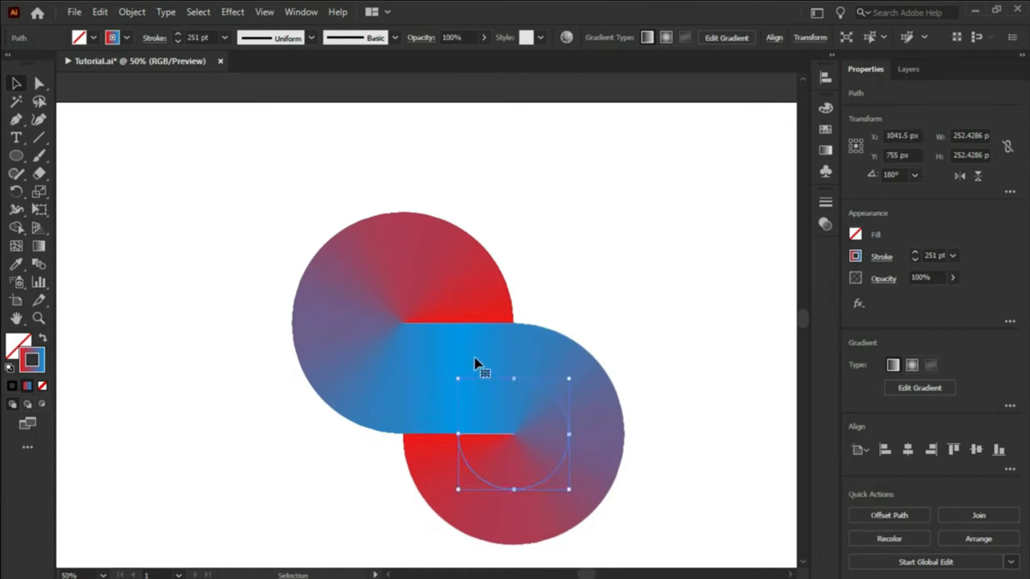
# - Select both gradient shapes, rotate them together until they stack vertically as an S, and centre them on the artboard
pyautogui.hotkey('ctrl', '-')
pyautogui.hotkey('ctrl', '-')
pyautogui.hotkey('ctrl', '-')
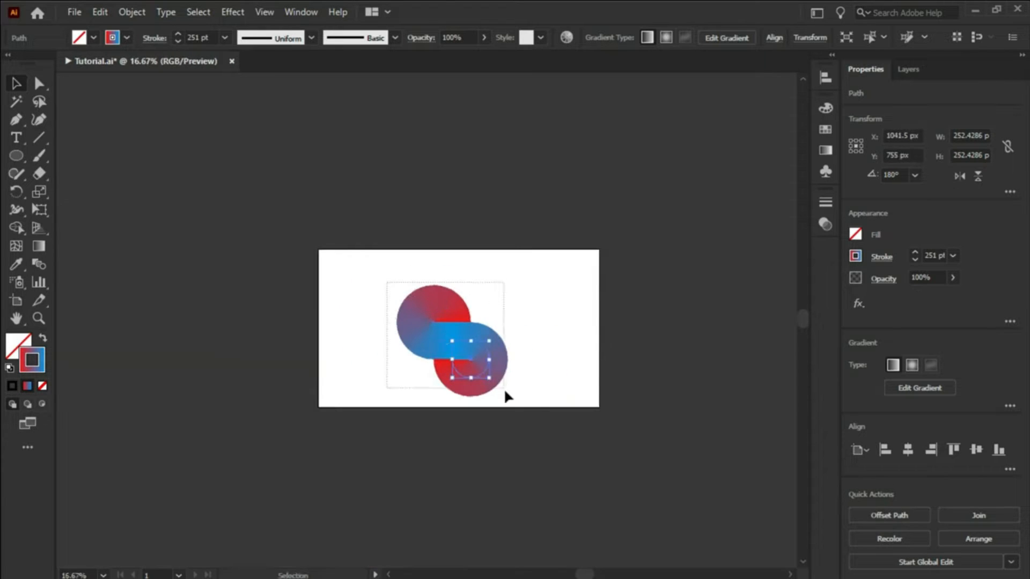
pyautogui.moveTo(505, 391); pyautogui.dragTo(506, 392)
pyautogui.scroll(2, 492, 344)
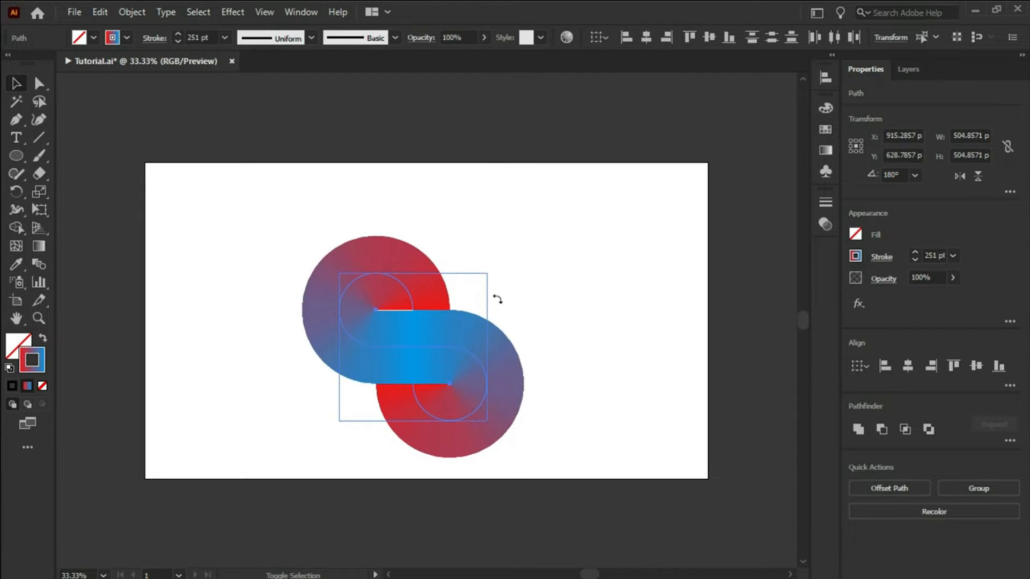
pyautogui.moveTo(498, 335); pyautogui.dragTo(485, 395)
pyautogui.moveTo(421, 345); pyautogui.dragTo(420, 315)
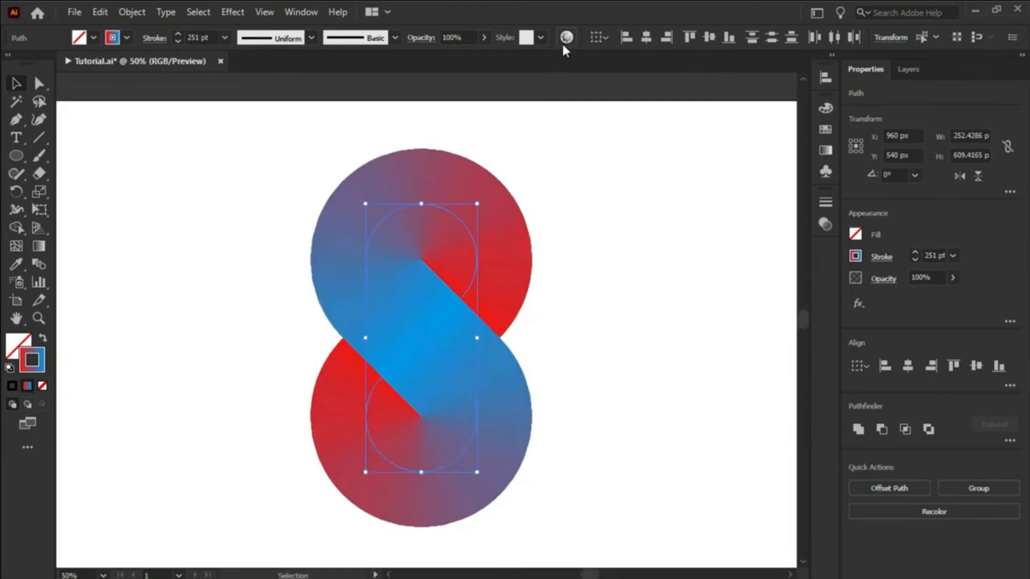
# - Start Recolor Artwork for the S shape and shift its gradient colours on the colour wheel
pyautogui.click(565, 38)
pyautogui.moveTo(607, 118); pyautogui.dragTo(659, 107)
pyautogui.moveTo(740, 326); pyautogui.dragTo(731, 299)
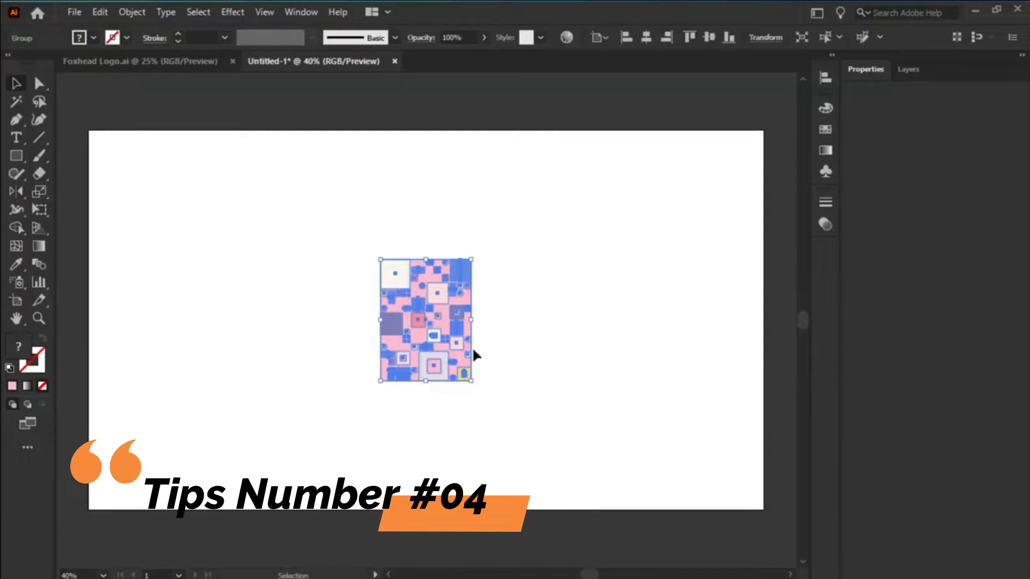
# - Open the Pattern Options for the selected pink squares artwork
pyautogui.click(301, 12)
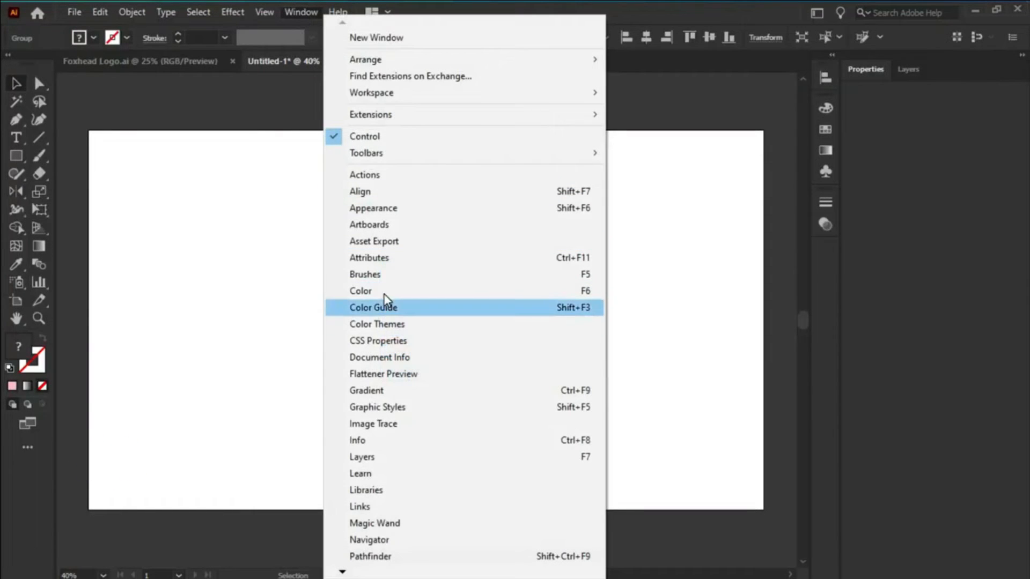
pyautogui.press('Down')
pyautogui.press('Down')
pyautogui.press('Down')
pyautogui.press('Down')
pyautogui.press('Down')
pyautogui.press('Down')
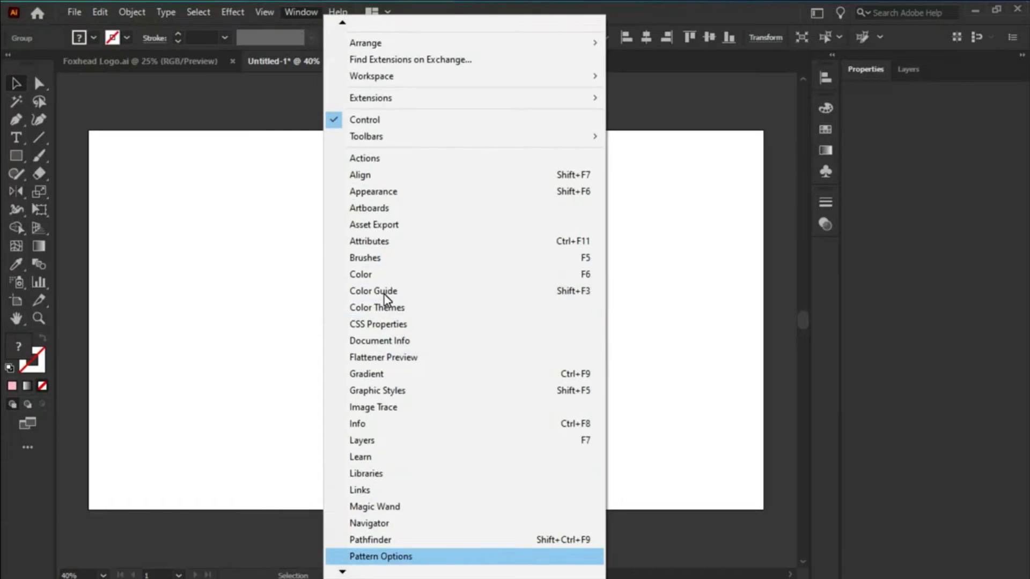
pyautogui.press('Return')
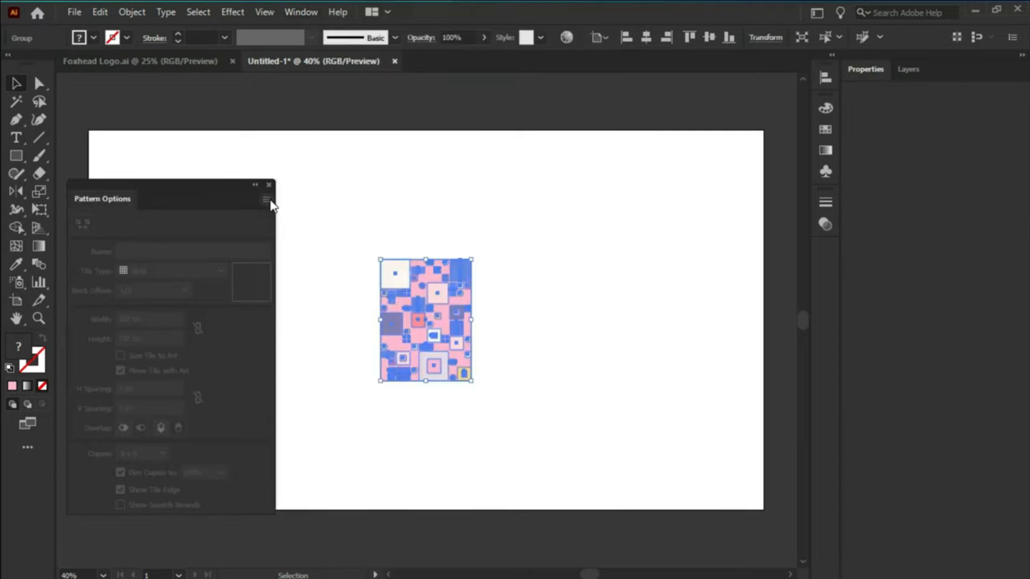
# - Make a pattern swatch from the squares artwork with the default tile settings, finish pattern editing, and delete the original artwork
pyautogui.click(266, 199)
pyautogui.click(293, 204)
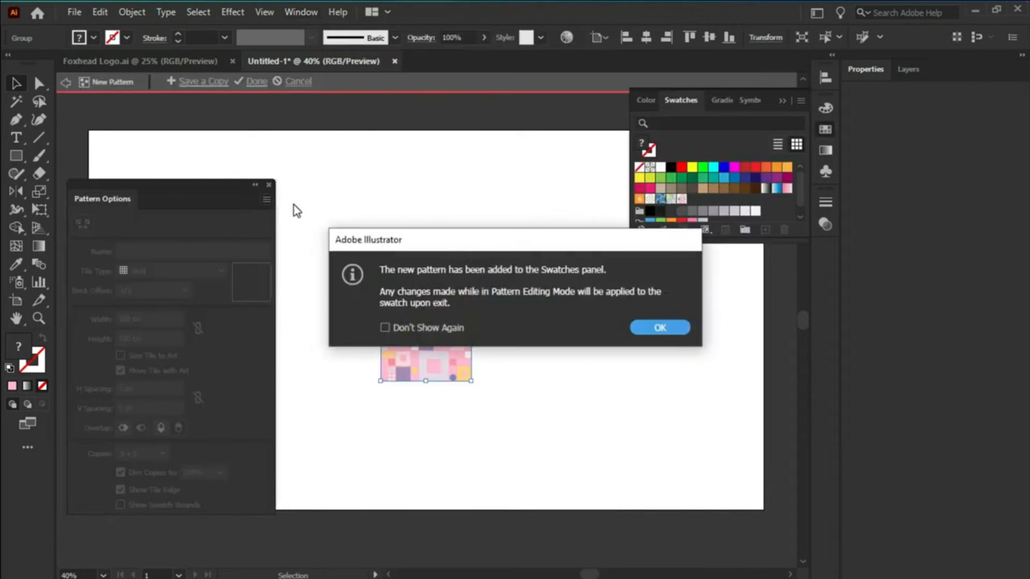
pyautogui.click(648, 326)
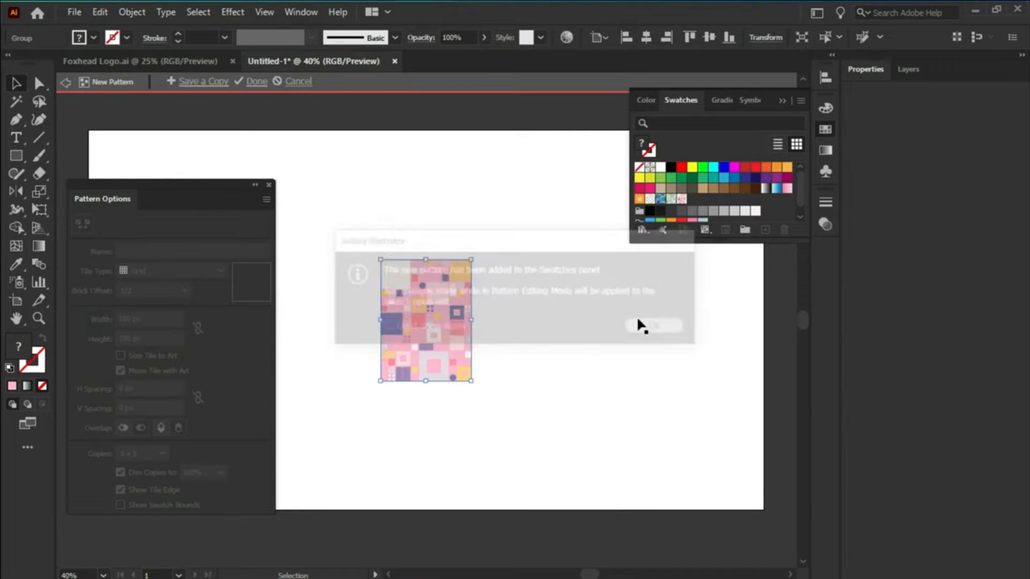
pyautogui.click(257, 83)
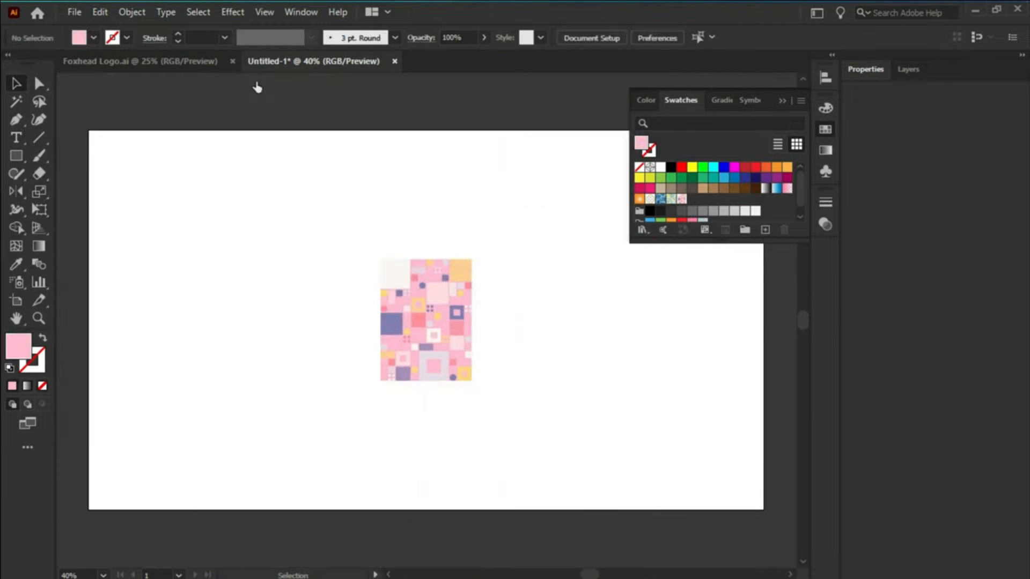
pyautogui.moveTo(328, 184); pyautogui.dragTo(500, 382)
pyautogui.press('Delete')
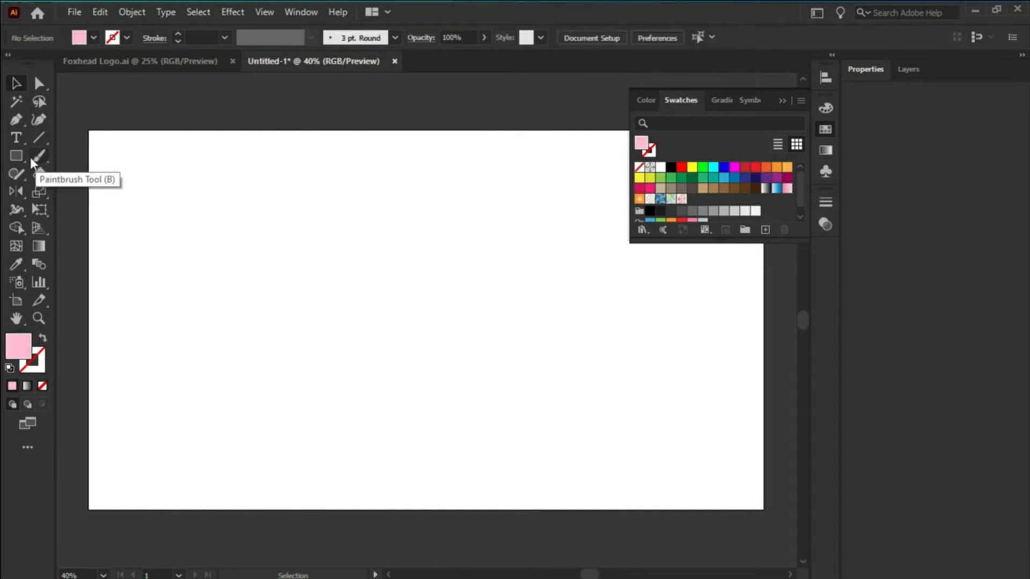
# - Draw a rectangle covering the whole artboard and fill it with the new pink squares pattern swatch
pyautogui.click(17, 155)
pyautogui.moveTo(90, 131); pyautogui.dragTo(764, 510)
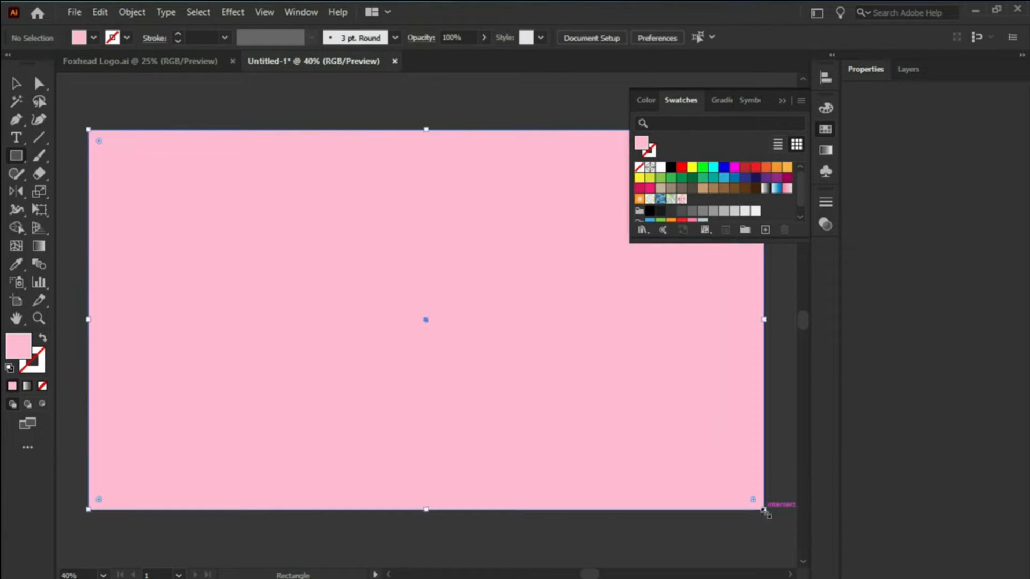
pyautogui.click(682, 199)
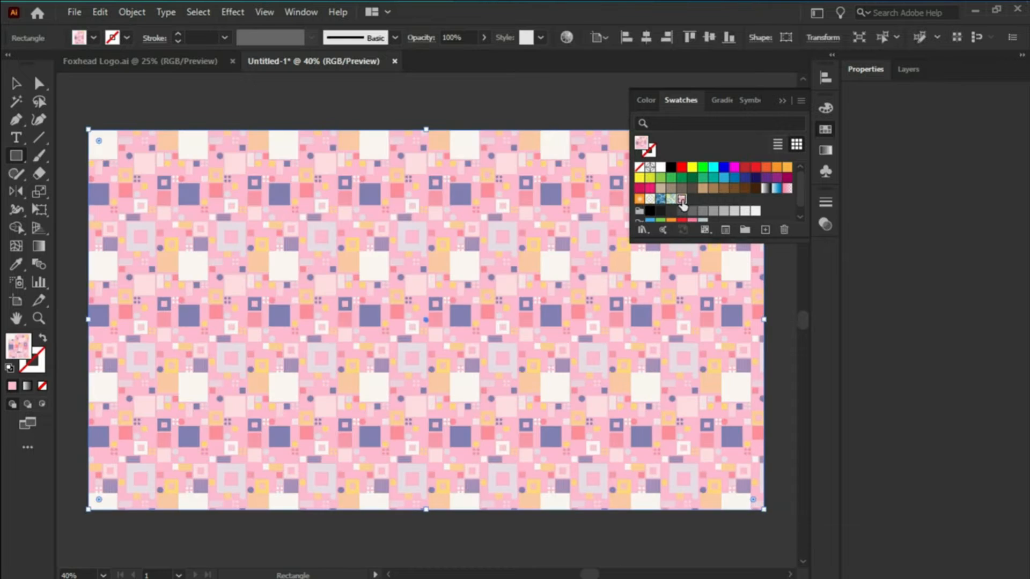
pyautogui.click(783, 103)
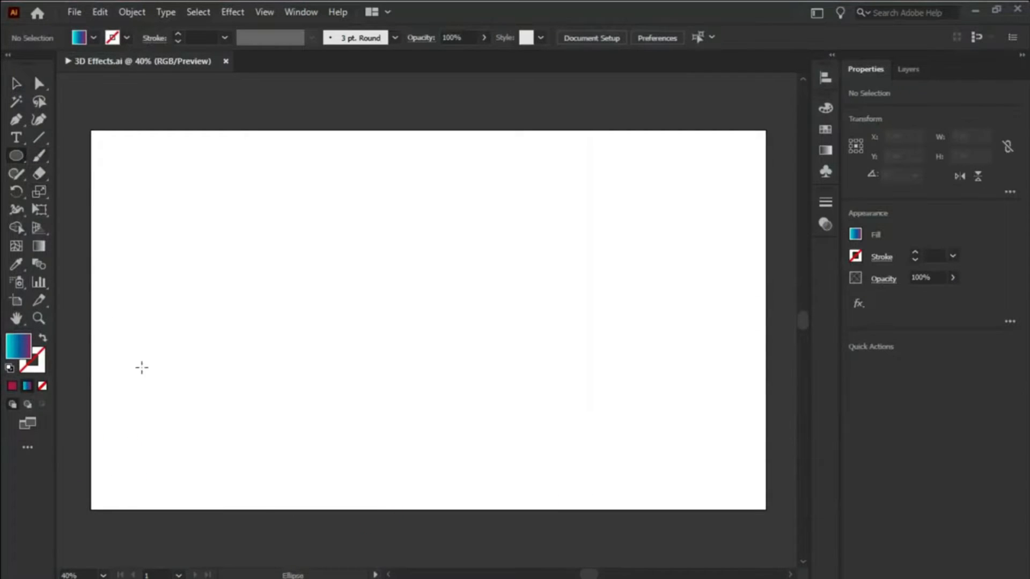
# - Draw a gradient-filled circle near the artboard's lower-left corner and shrink it to about 61 px in diameter
pyautogui.moveTo(138, 473); pyautogui.dragTo(255, 357)
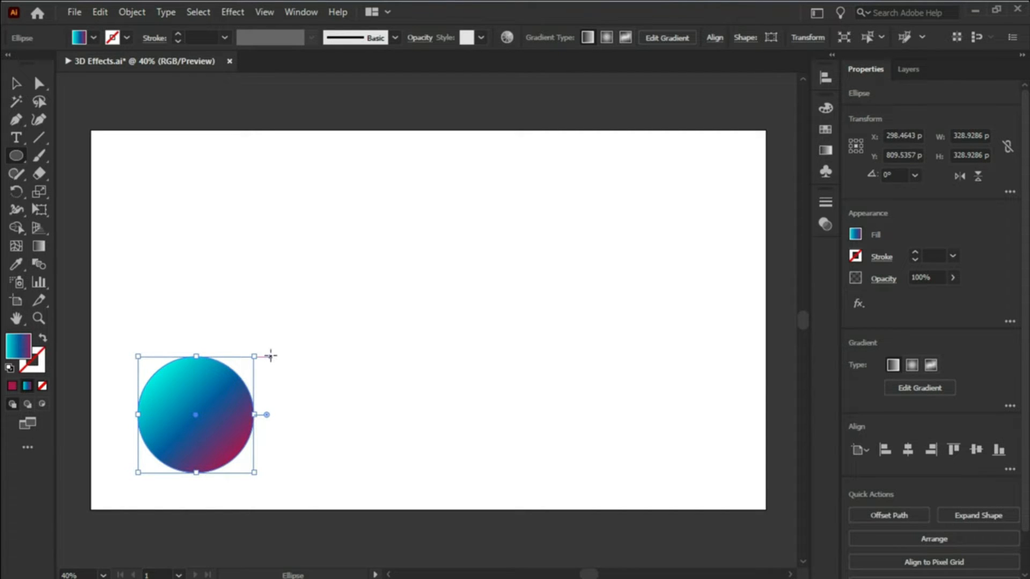
pyautogui.moveTo(255, 356)
pyautogui.mouseDown()
pyautogui.moveTo(160, 451)
pyautogui.moveTo(162, 467)
pyautogui.mouseUp()
pyautogui.hotkey('ctrl', 'z')
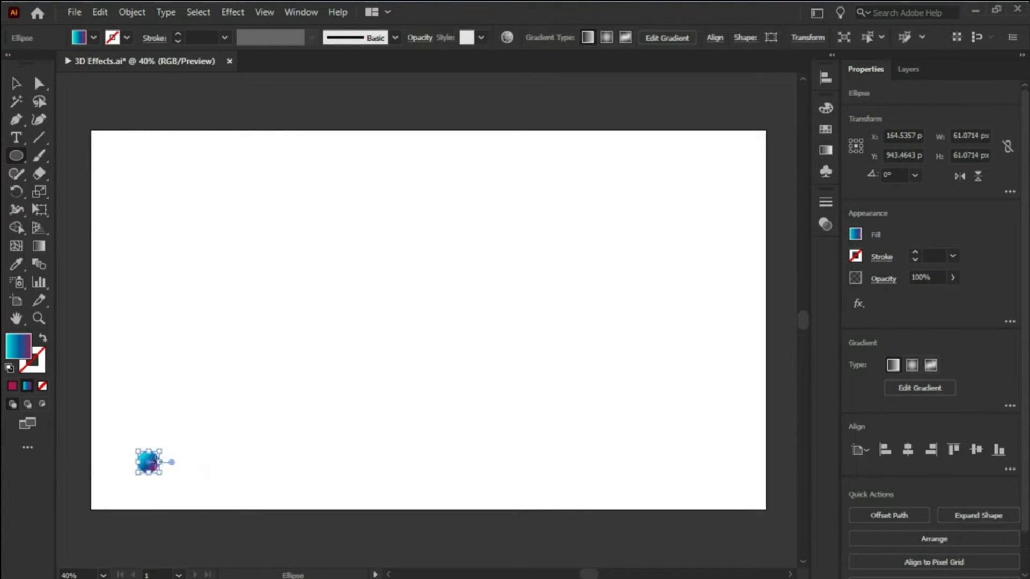
# - Copy the circle about 77 px to its right and repeat the duplication to form a horizontal row of 20 circles
pyautogui.moveTo(154, 464); pyautogui.dragTo(180, 461)
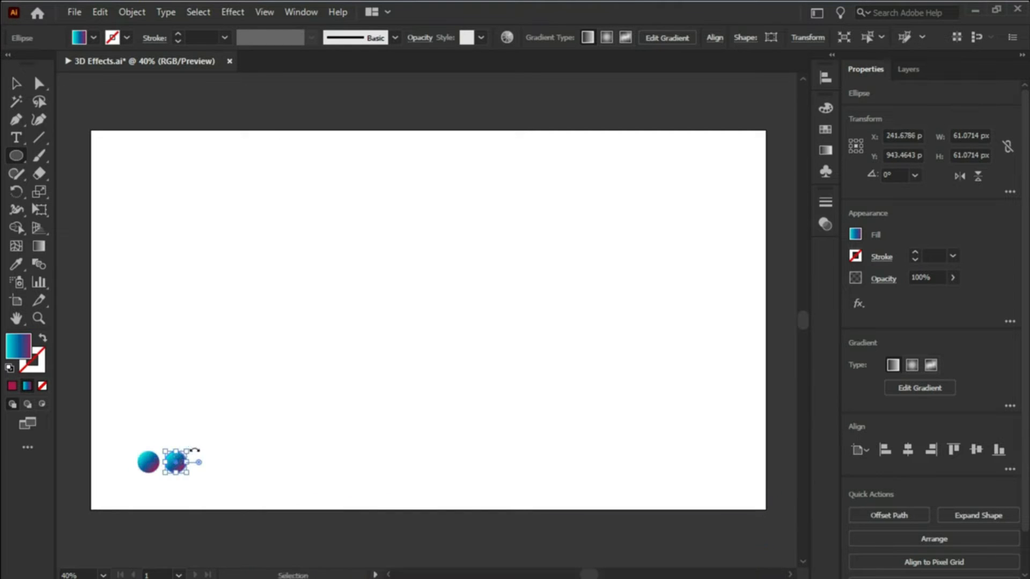
pyautogui.hotkey('ctrl', 'd')
pyautogui.hotkey('ctrl', 'd')
pyautogui.hotkey('ctrl', 'd')
pyautogui.hotkey('ctrl', 'd')
pyautogui.hotkey('ctrl', 'd')
pyautogui.hotkey('ctrl', 'd')
pyautogui.hotkey('ctrl', 'd')
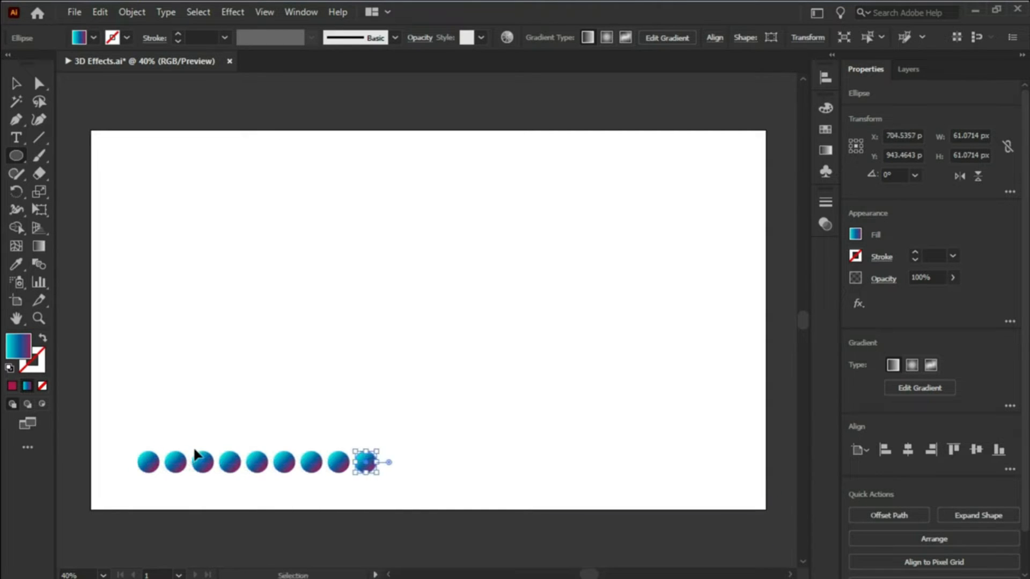
pyautogui.hotkey('ctrl', 'd')
pyautogui.hotkey('ctrl', 'd')
pyautogui.hotkey('ctrl', 'd')
pyautogui.hotkey('ctrl', 'd')
pyautogui.hotkey('ctrl', 'd')
pyautogui.hotkey('ctrl', 'd')
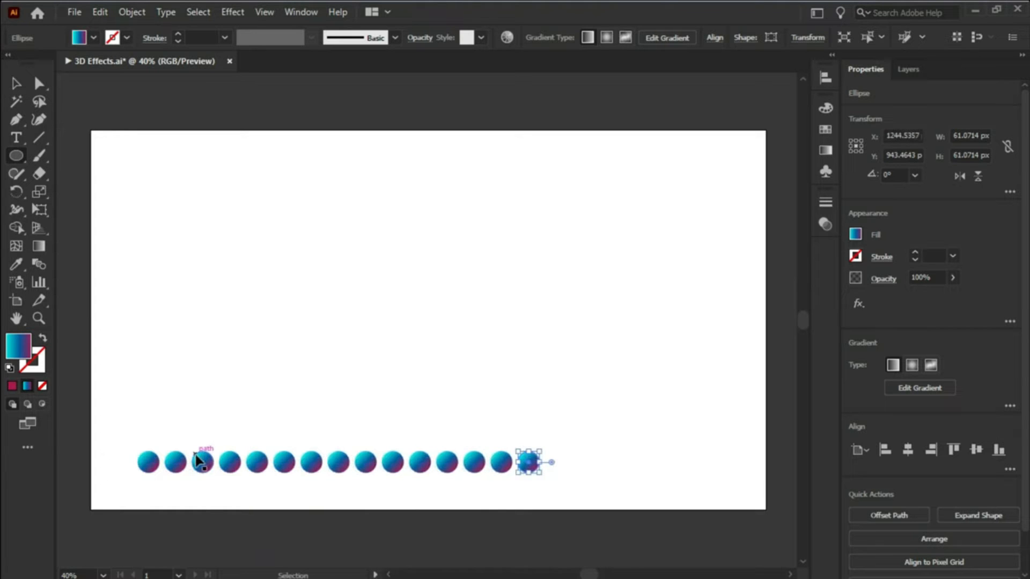
pyautogui.hotkey('ctrl', 'd')
pyautogui.hotkey('ctrl', 'd')
pyautogui.hotkey('ctrl', 'd')
pyautogui.hotkey('ctrl', 'd')
pyautogui.hotkey('ctrl', 'd')
# - Select all circles in the row and set the blend spacing to Specified Steps with 50 steps
pyautogui.press('v')
pyautogui.hotkey('ctrl', 'a')
pyautogui.keyDown('shift'); pyautogui.click(620, 462); pyautogui.keyUp('shift')
pyautogui.keyDown('shift'); pyautogui.click(637, 463); pyautogui.keyUp('shift')
pyautogui.keyDown('shift'); pyautogui.click(654, 464); pyautogui.keyUp('shift')
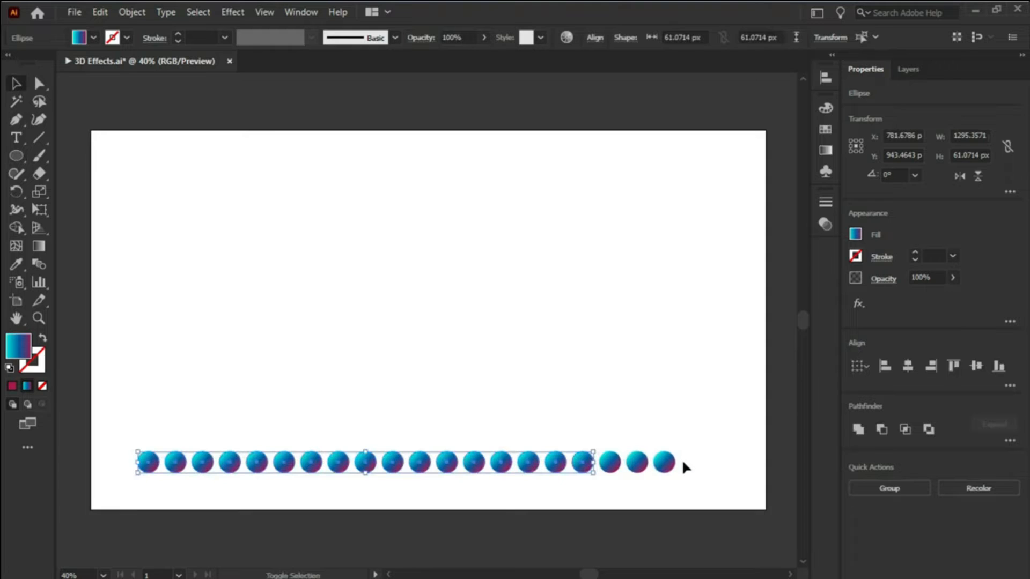
pyautogui.hotkey('ctrl', 'a')
pyautogui.click(130, 11)
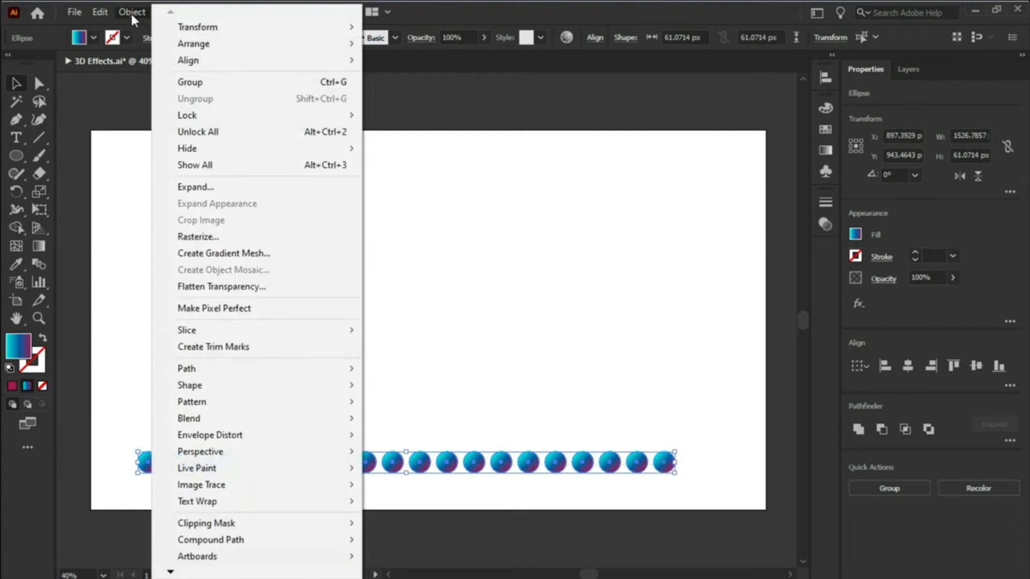
pyautogui.moveTo(305, 424)
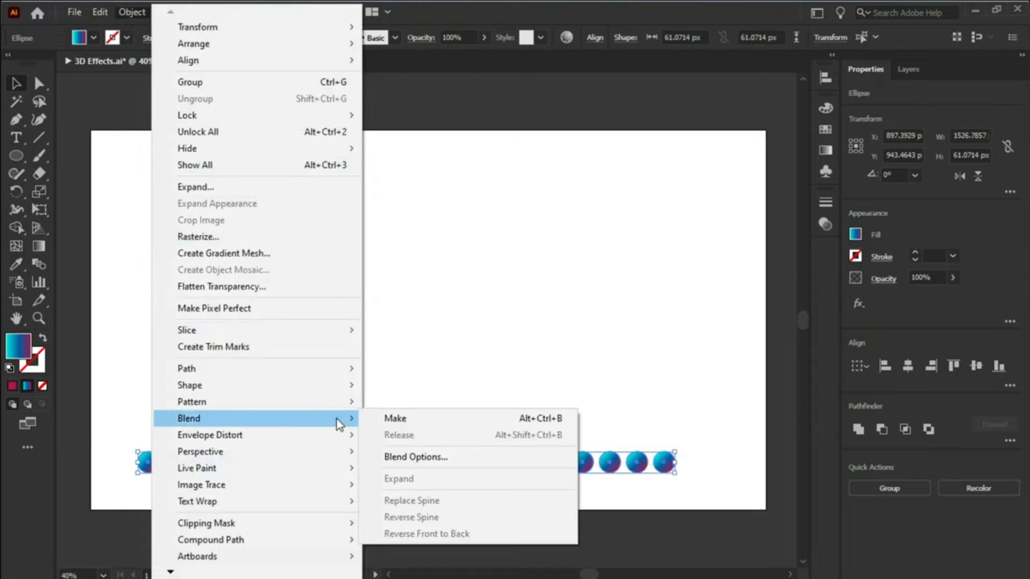
pyautogui.click(408, 456)
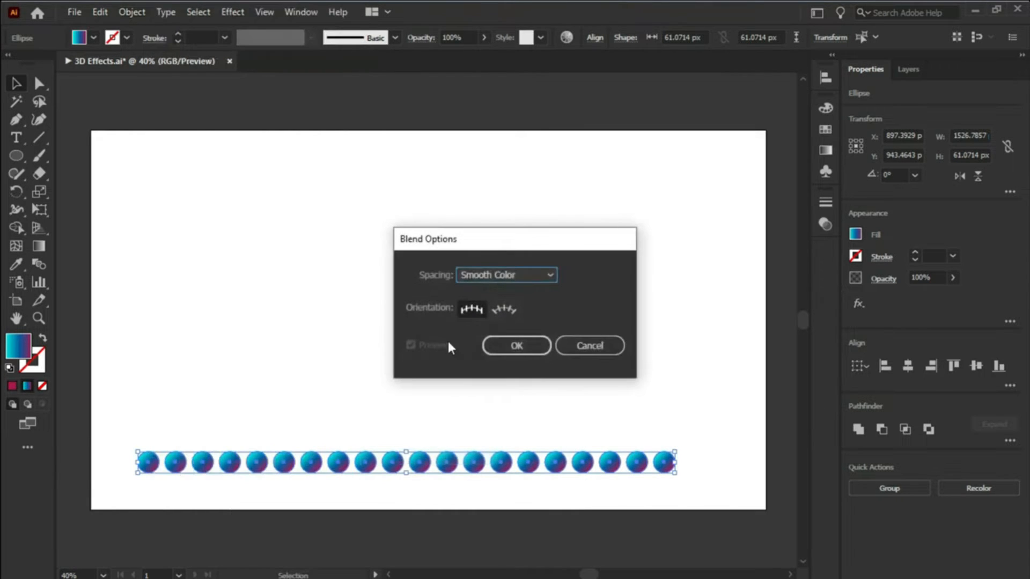
pyautogui.click(468, 281)
pyautogui.click(488, 308)
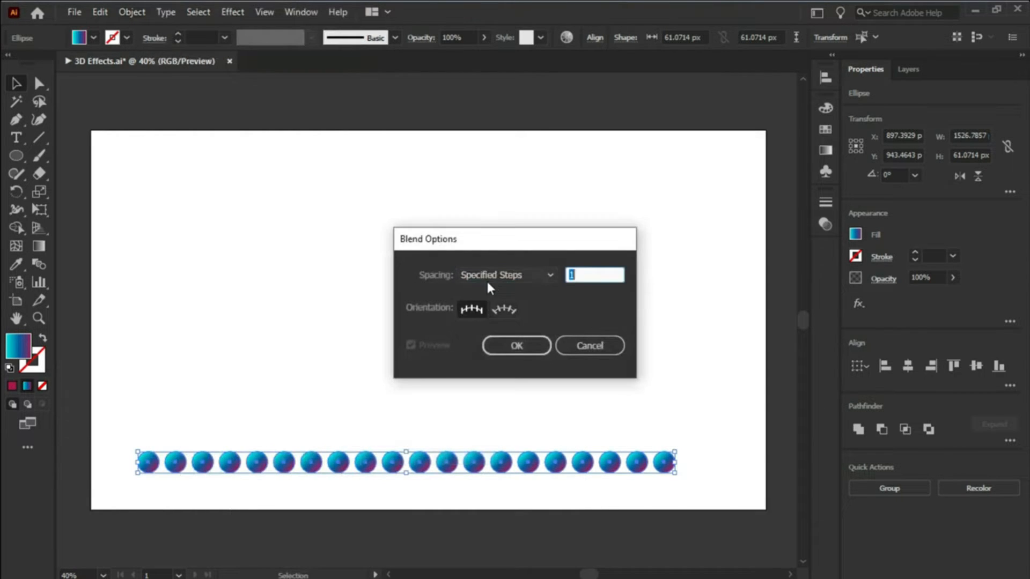
pyautogui.write('50')
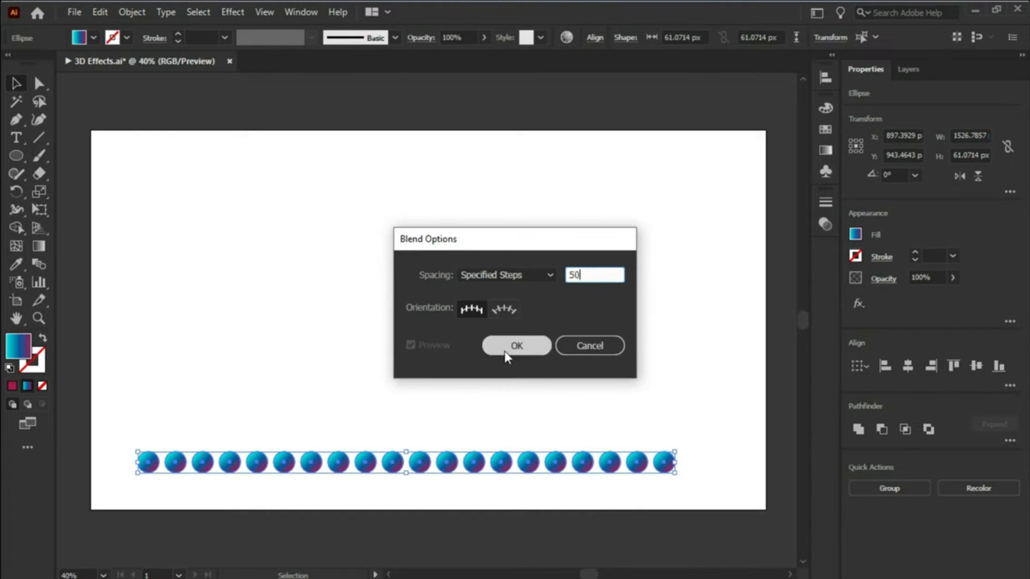
pyautogui.click(505, 351)
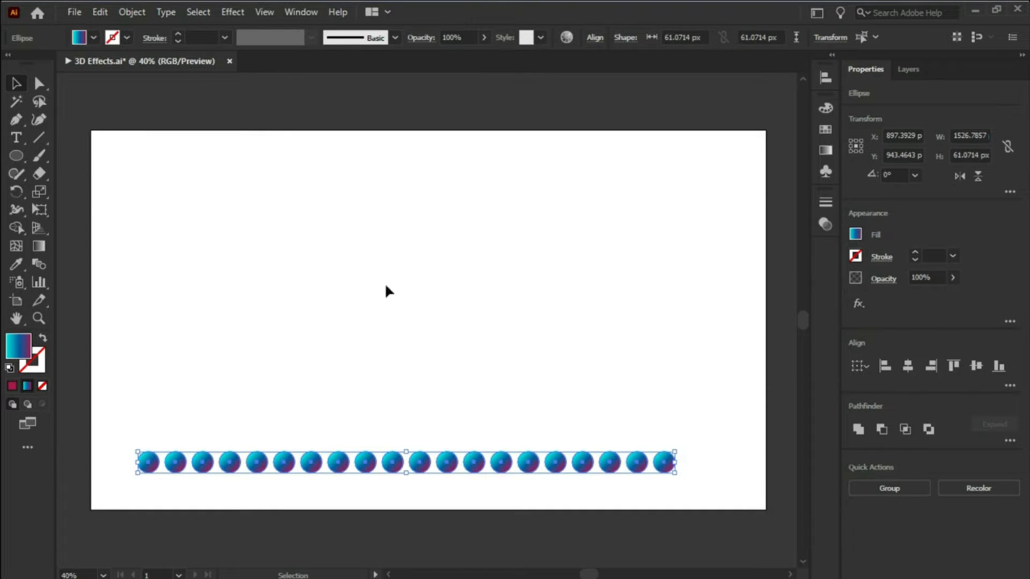
# - Make a blend from the selected row of circles
pyautogui.click(144, 13)
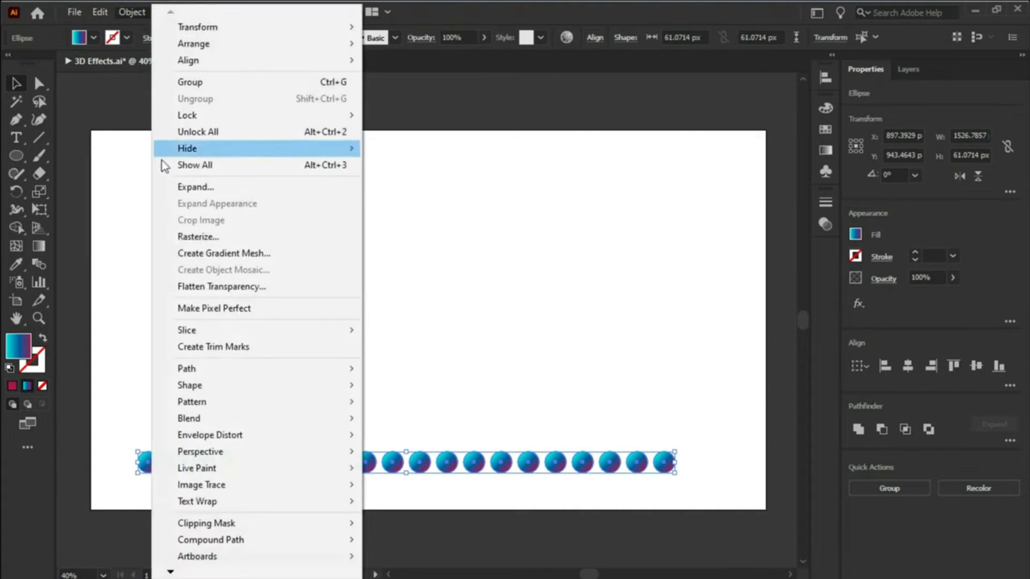
pyautogui.moveTo(264, 421)
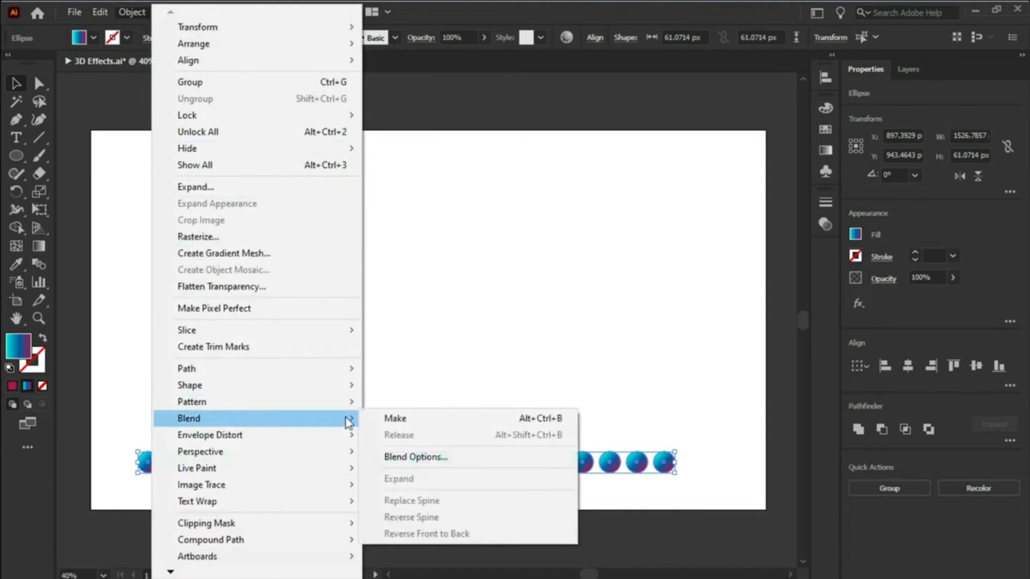
pyautogui.click(400, 417)
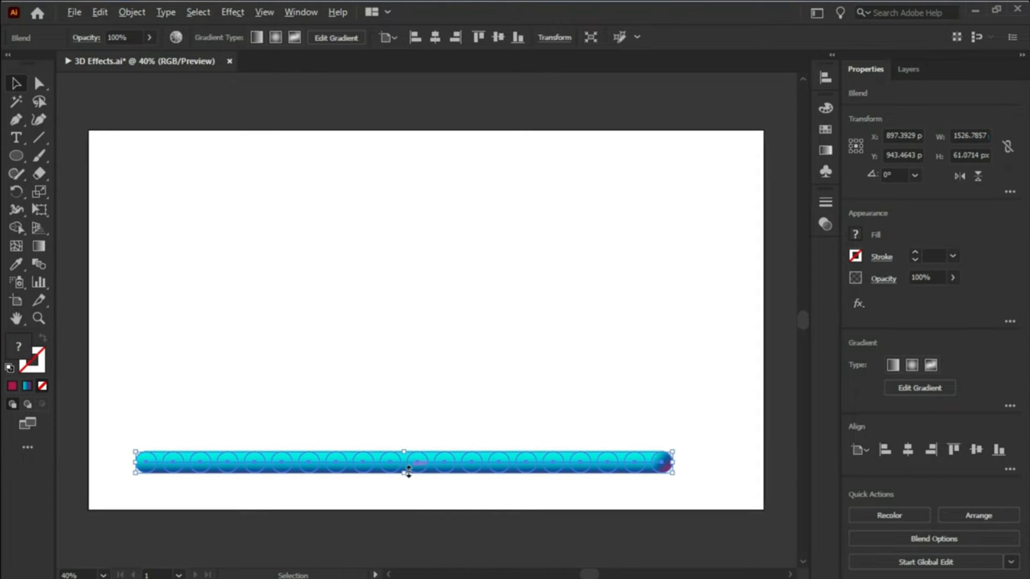
# - Duplicate the blended gradient bar directly above the original near the artboard's lower edge, leaving a small gap between the bars
pyautogui.moveTo(409, 458); pyautogui.dragTo(411, 420)
pyautogui.moveTo(455, 123); pyautogui.dragTo(463, 313)
pyautogui.moveTo(641, 308); pyautogui.dragTo(260, 143)
pyautogui.moveTo(389, 457); pyautogui.dragTo(378, 296)
pyautogui.click(381, 312)
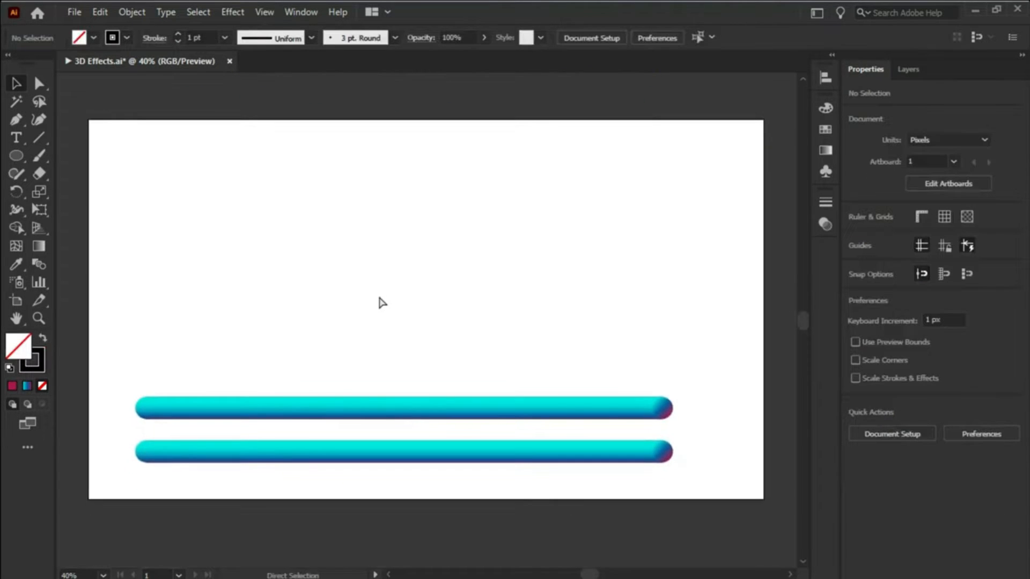
# - Add the handwritten "Blend" line lettering to the artboard above the two gradient bars
pyautogui.click(388, 316)
pyautogui.moveTo(414, 341); pyautogui.dragTo(405, 289)
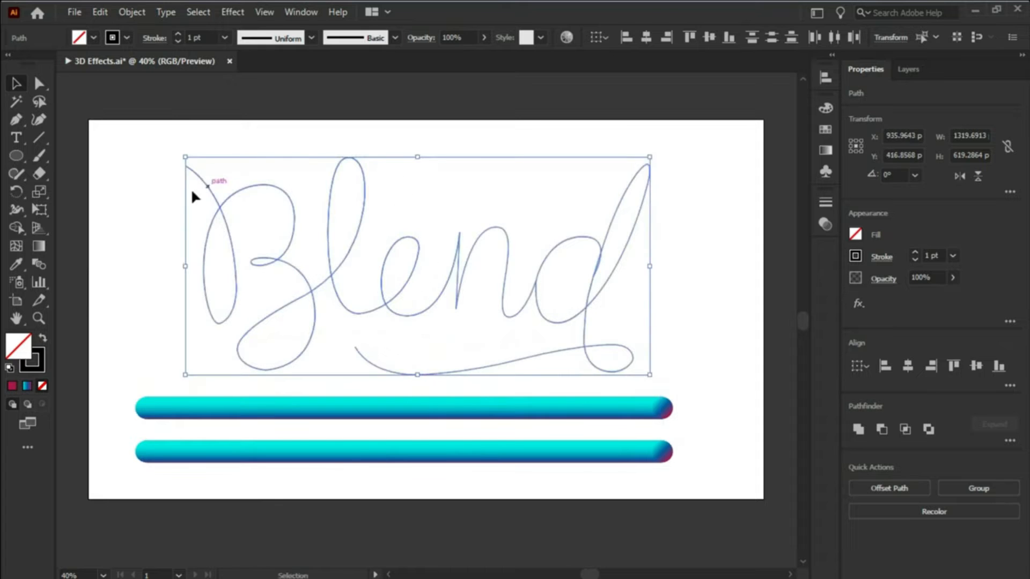
pyautogui.click(161, 194)
# - Select the B, le, n and d paths of the lettering one after another to examine how the word is divided
pyautogui.click(251, 262)
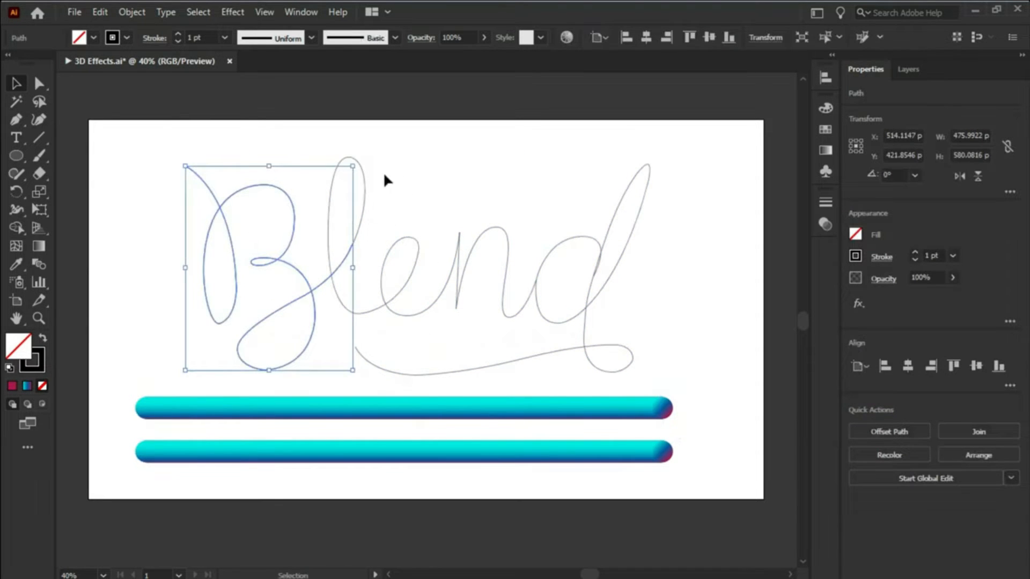
pyautogui.click(364, 171)
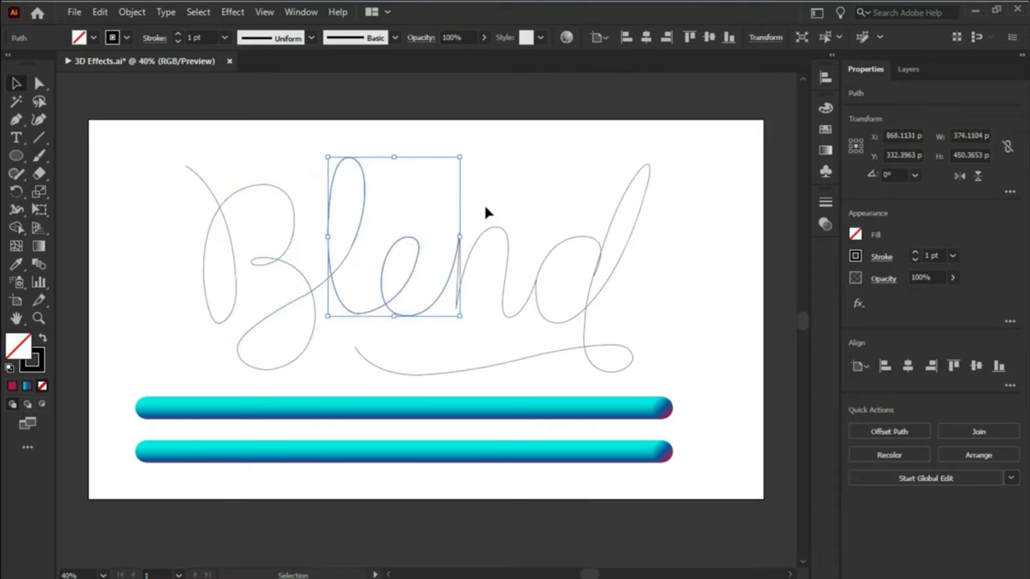
pyautogui.click(499, 243)
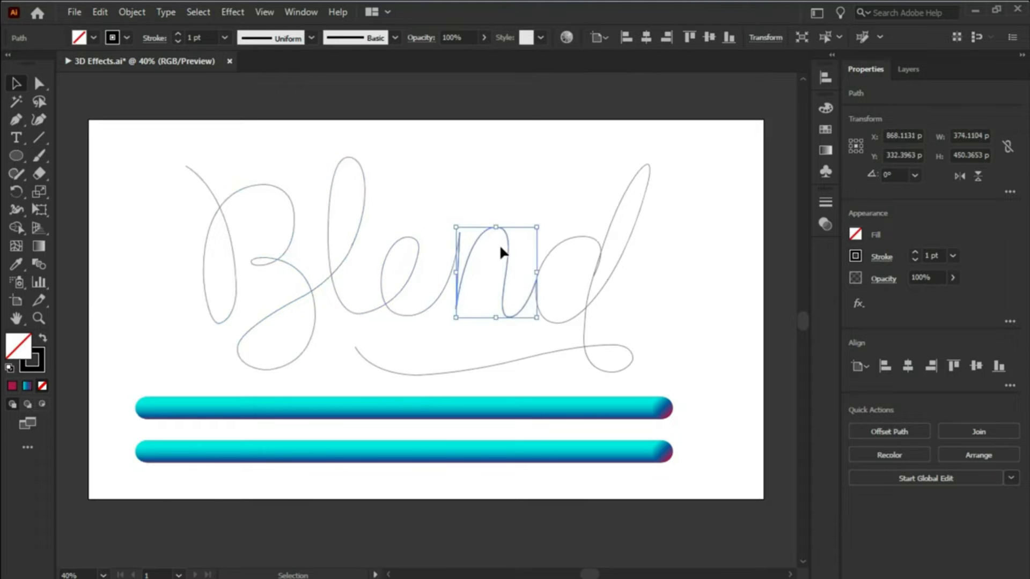
pyautogui.click(633, 229)
pyautogui.click(668, 257)
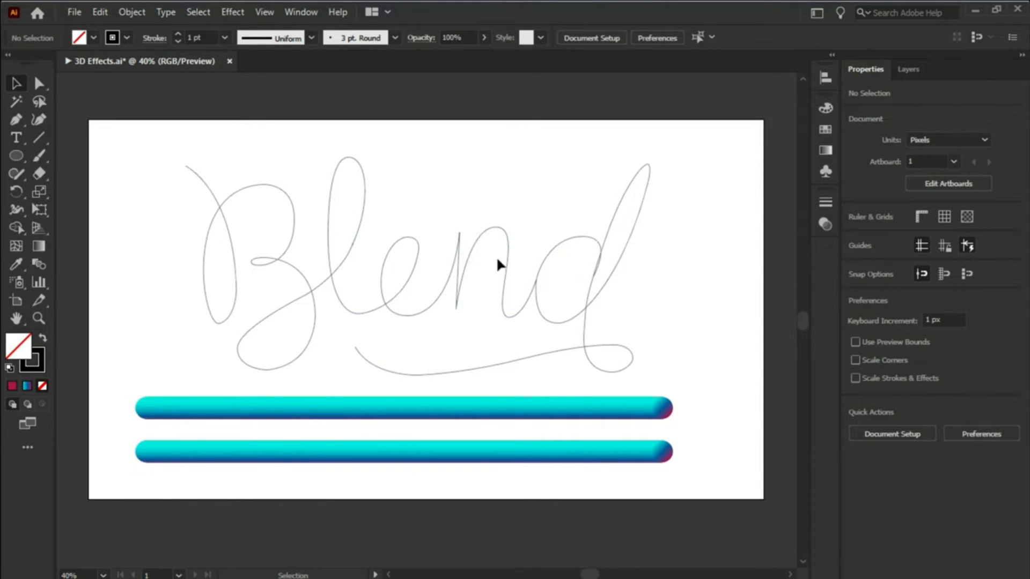
# - Select the B path with the upper gradient bar and replace the blend's spine with the path
pyautogui.moveTo(230, 369)
pyautogui.mouseDown()
pyautogui.moveTo(268, 391)
pyautogui.moveTo(277, 414)
pyautogui.mouseUp()
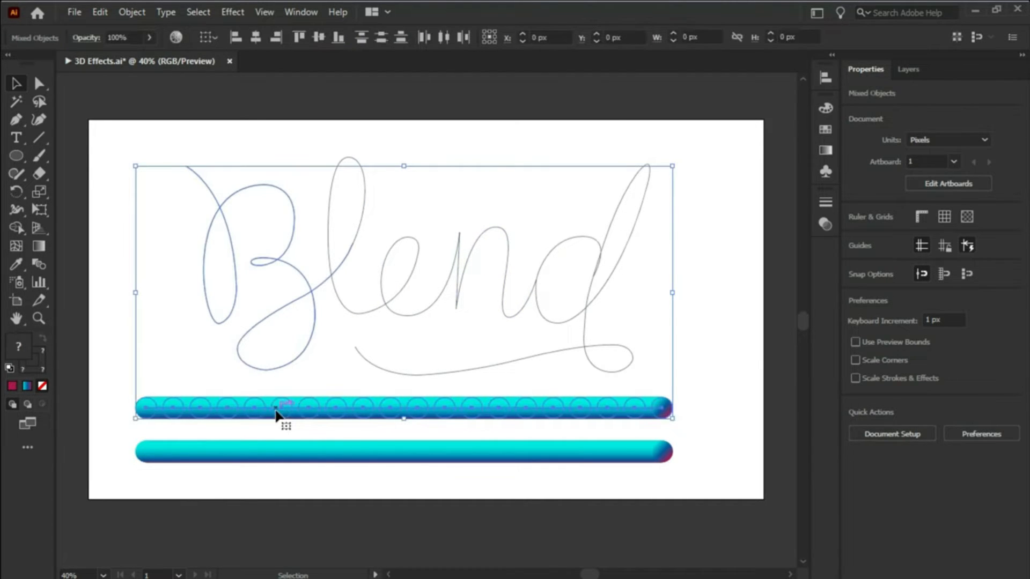
pyautogui.click(124, 15)
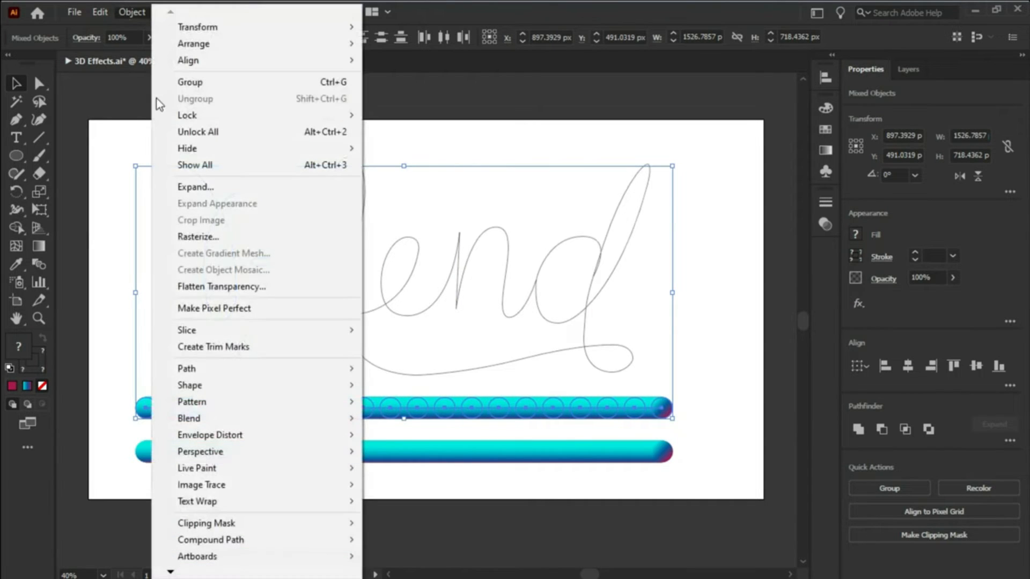
pyautogui.moveTo(330, 417)
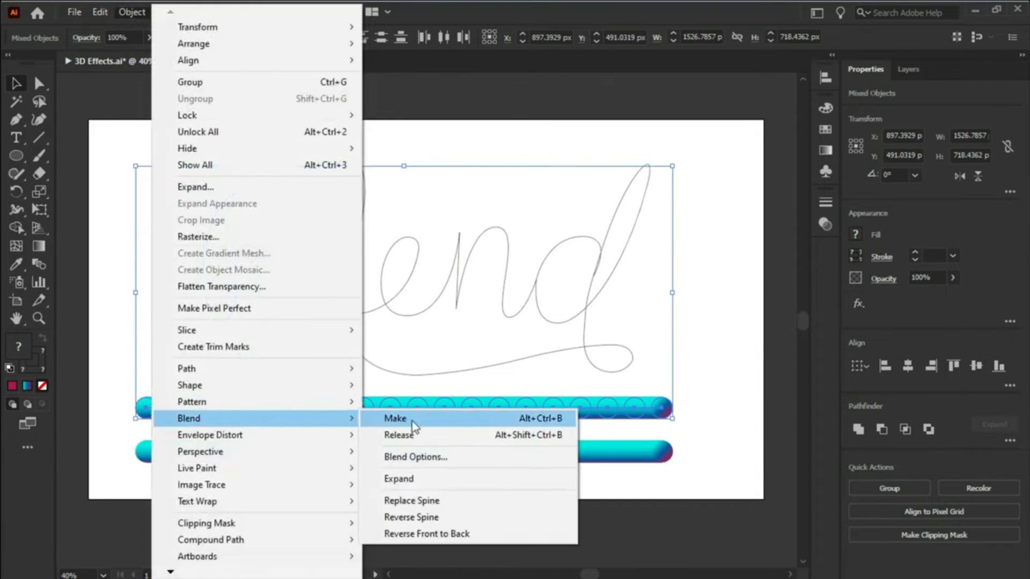
pyautogui.click(417, 502)
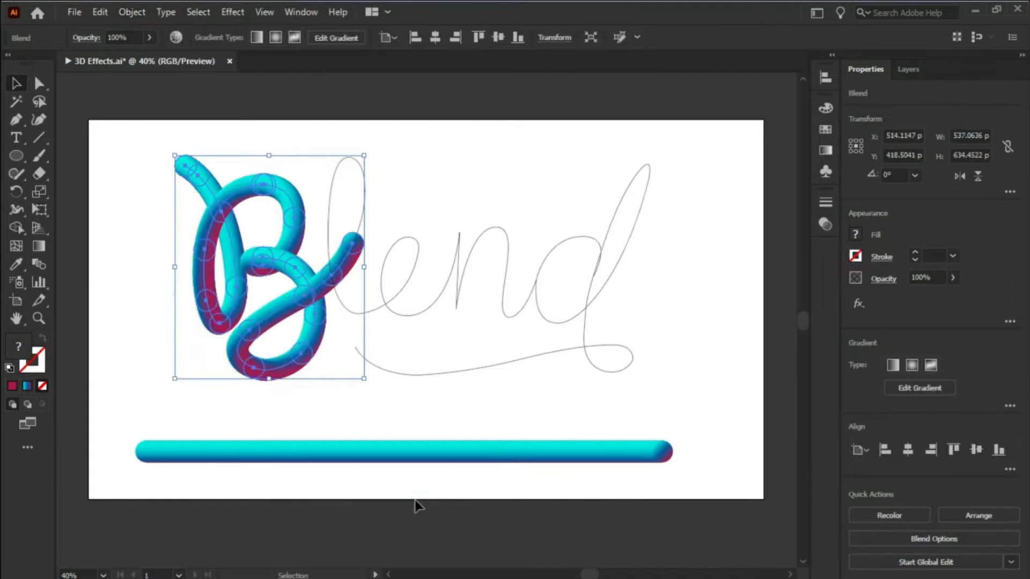
pyautogui.click(324, 391)
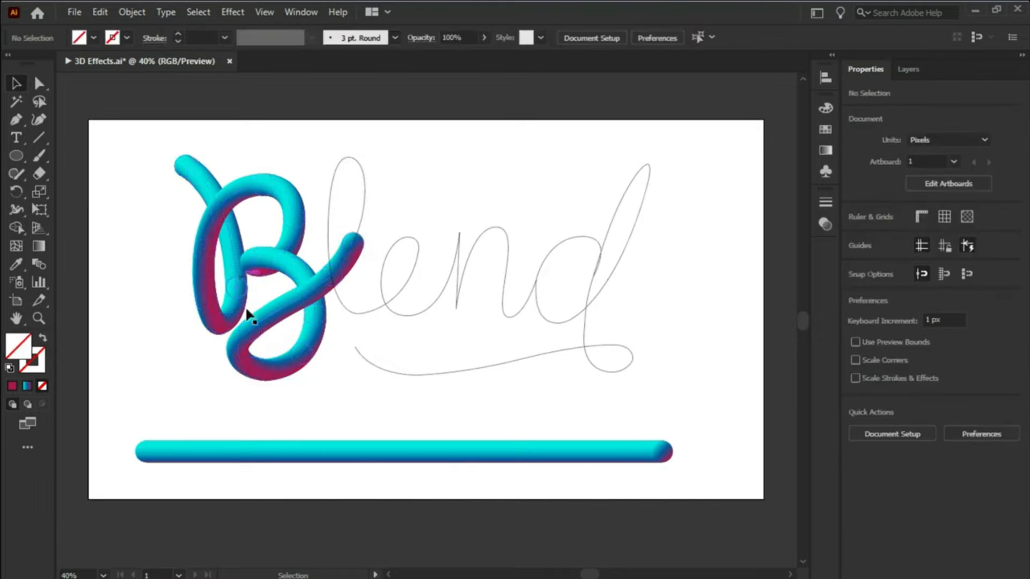
# - Set the B blend's spacing to 1000 specified steps in the blend options
pyautogui.click(236, 249)
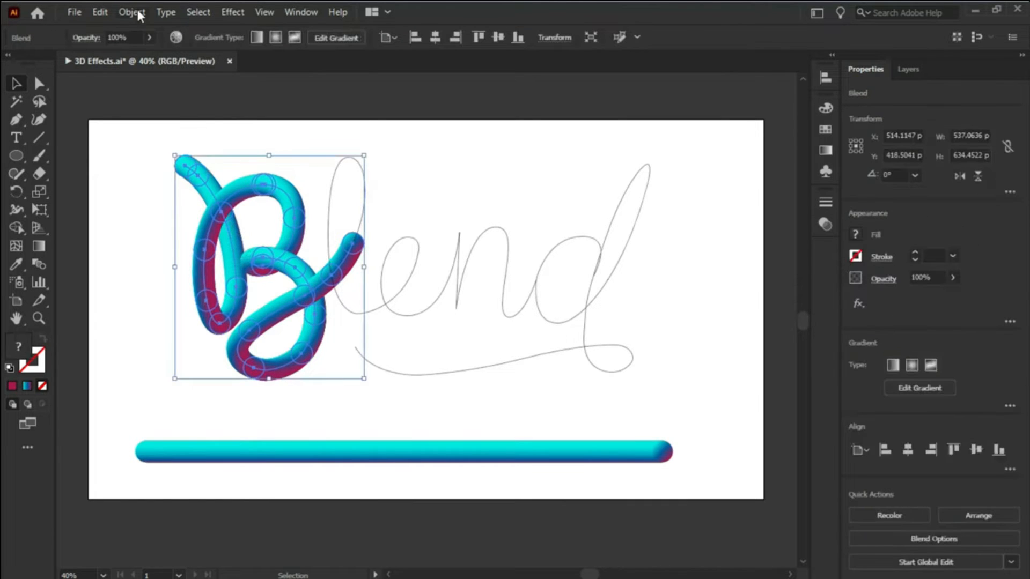
pyautogui.click(136, 7)
pyautogui.moveTo(340, 419)
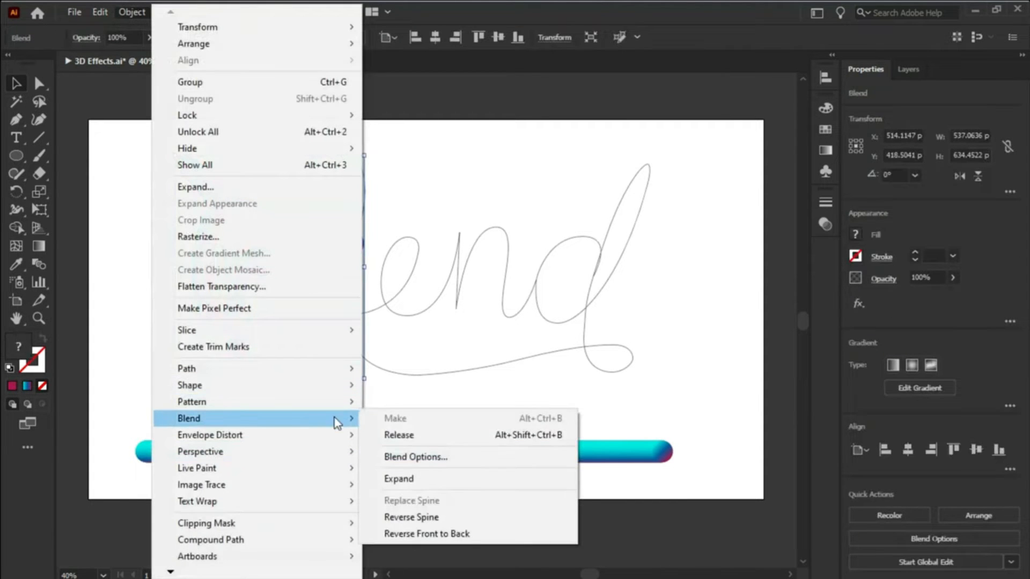
pyautogui.click(413, 456)
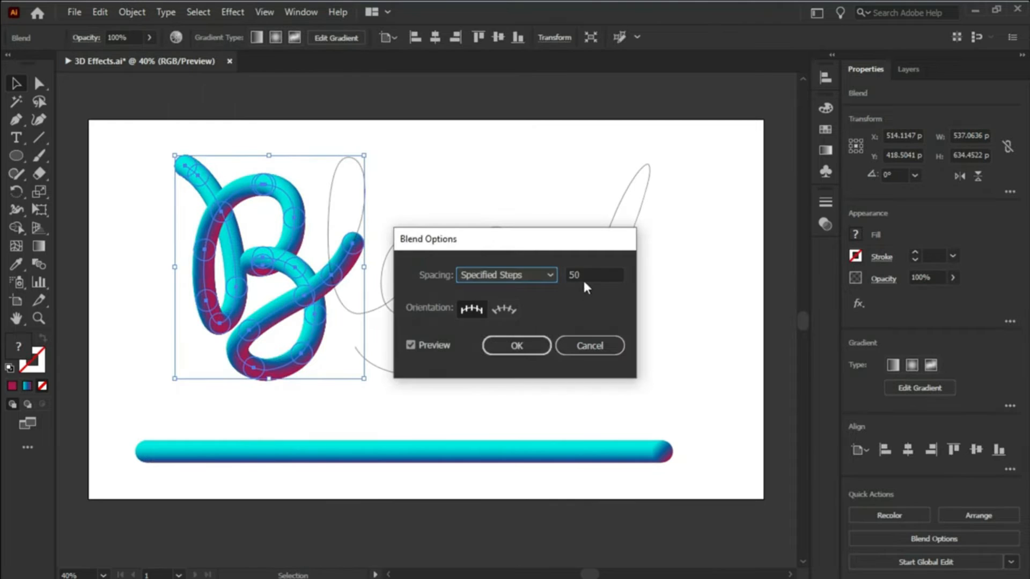
pyautogui.write('1000')
pyautogui.click(494, 348)
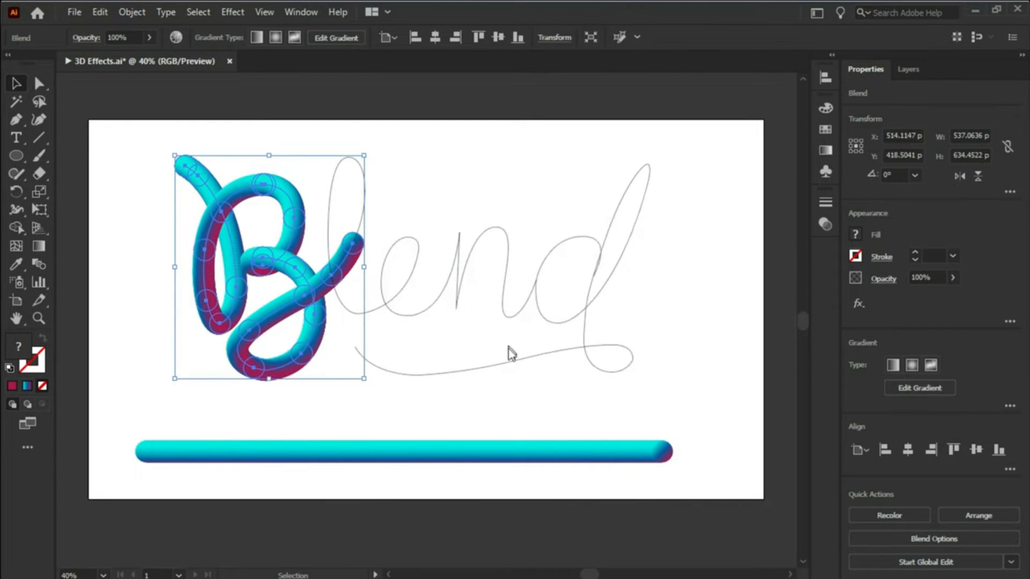
pyautogui.press('a')
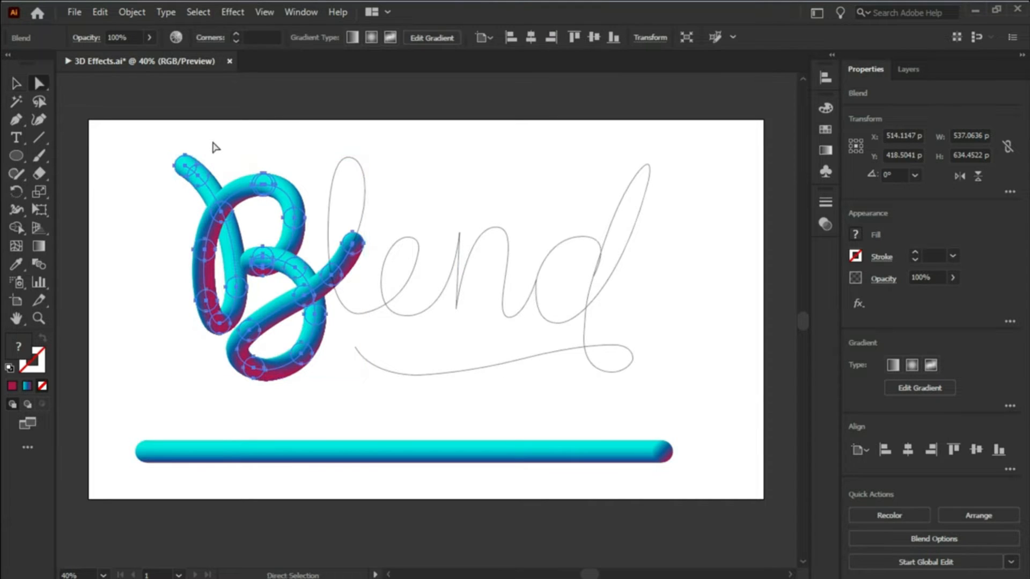
pyautogui.click(228, 153)
pyautogui.moveTo(368, 456); pyautogui.dragTo(377, 413)
pyautogui.press('shift')
pyautogui.hotkey('ctrl', 'z')
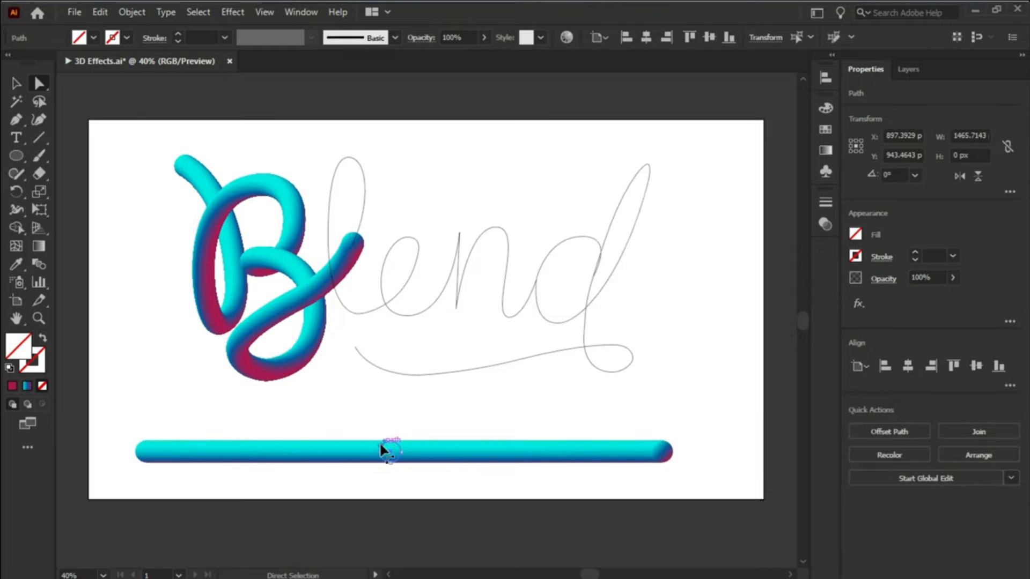
pyautogui.click(380, 445)
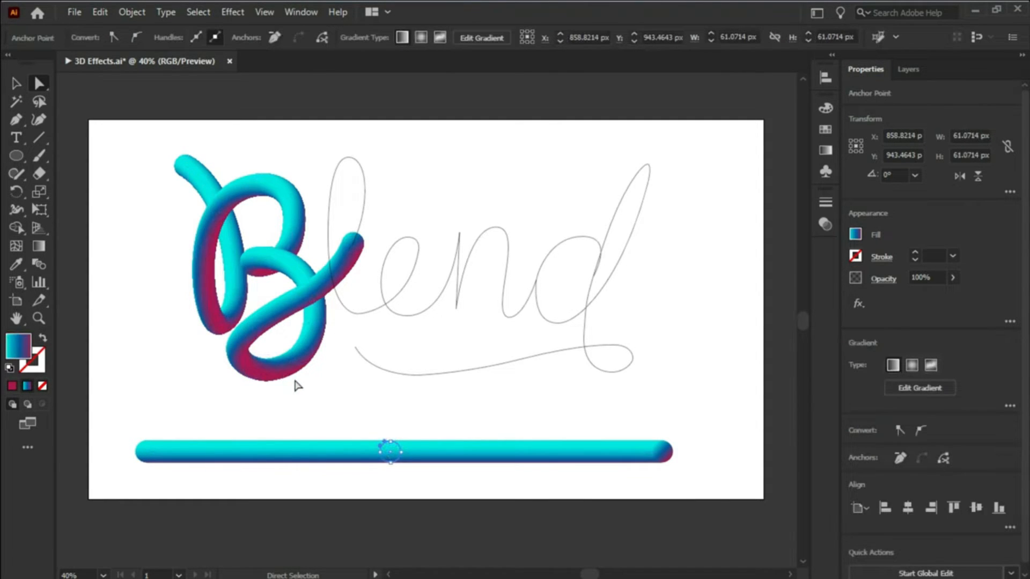
pyautogui.press('v')
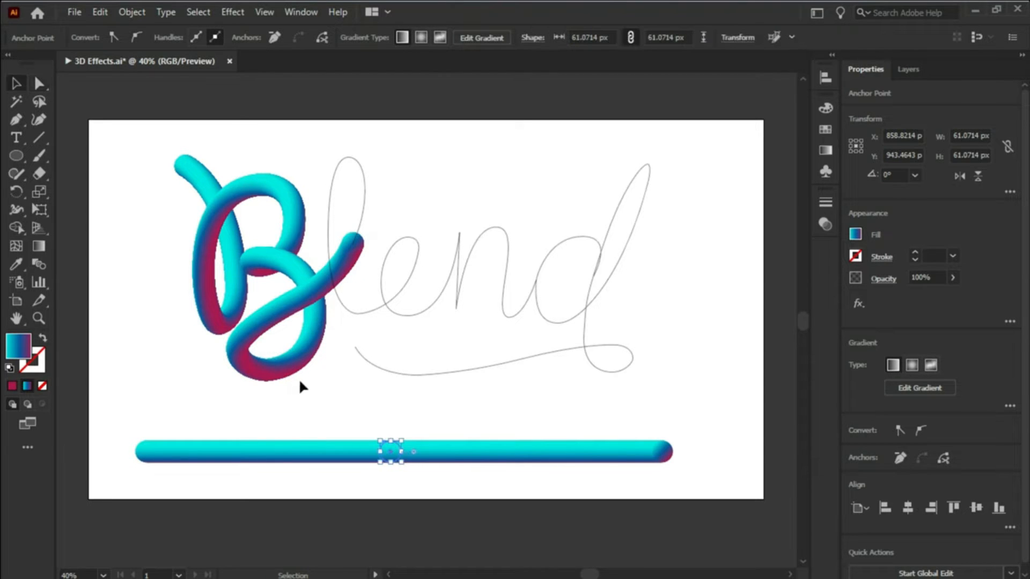
# - Copy the remaining gradient bar about 87 px upward and replace the copy's blend spine with the "le" path
pyautogui.click(343, 456)
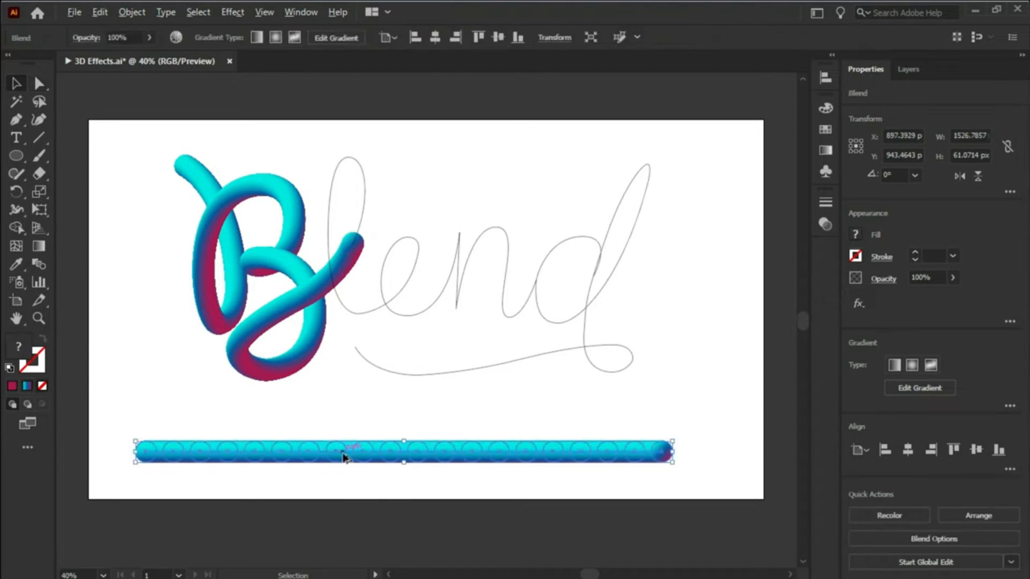
pyautogui.moveTo(343, 455); pyautogui.dragTo(343, 425)
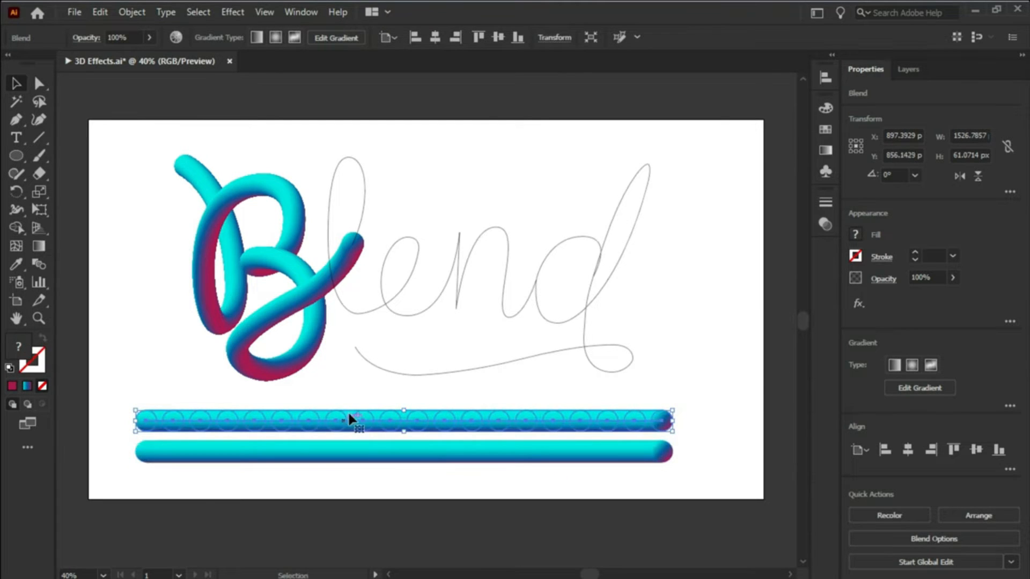
pyautogui.keyDown('shift'); pyautogui.click(359, 309); pyautogui.keyUp('shift')
pyautogui.click(124, 4)
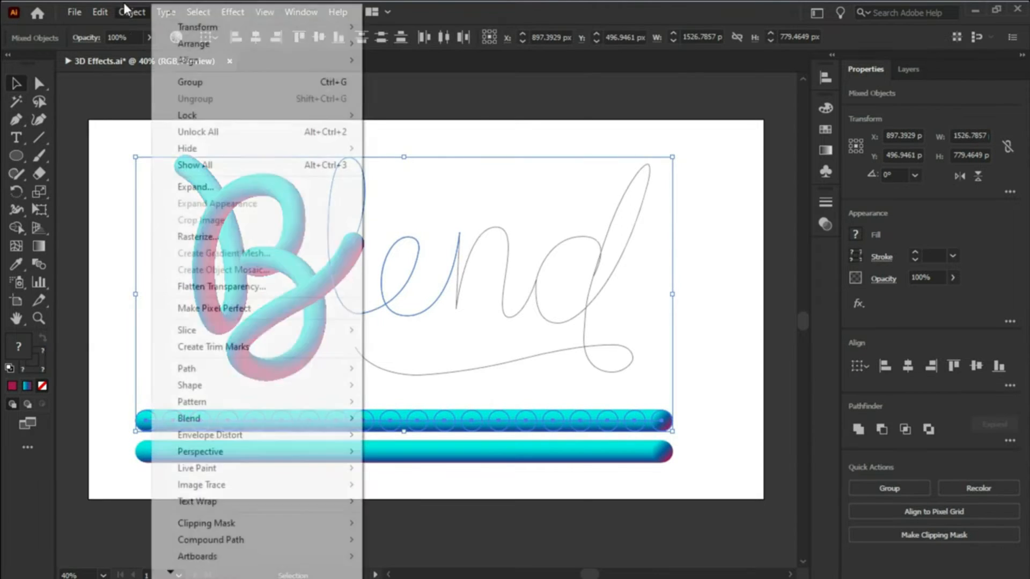
pyautogui.click(427, 498)
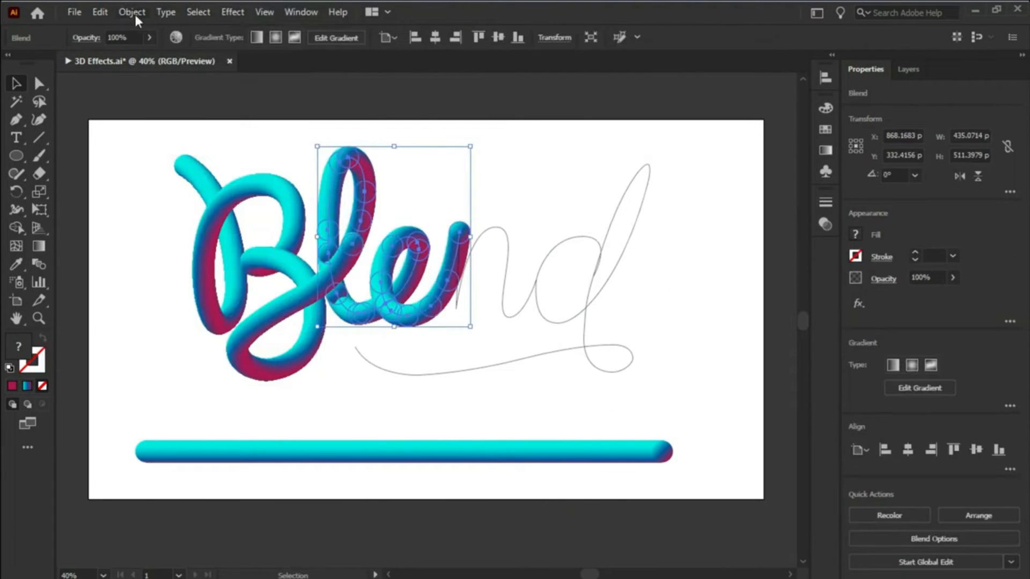
# - Set the "le" blend's spacing to 1000 specified steps in the blend options
pyautogui.click(135, 17)
pyautogui.moveTo(161, 418)
pyautogui.click(410, 458)
pyautogui.write('1000')
pyautogui.click(516, 345)
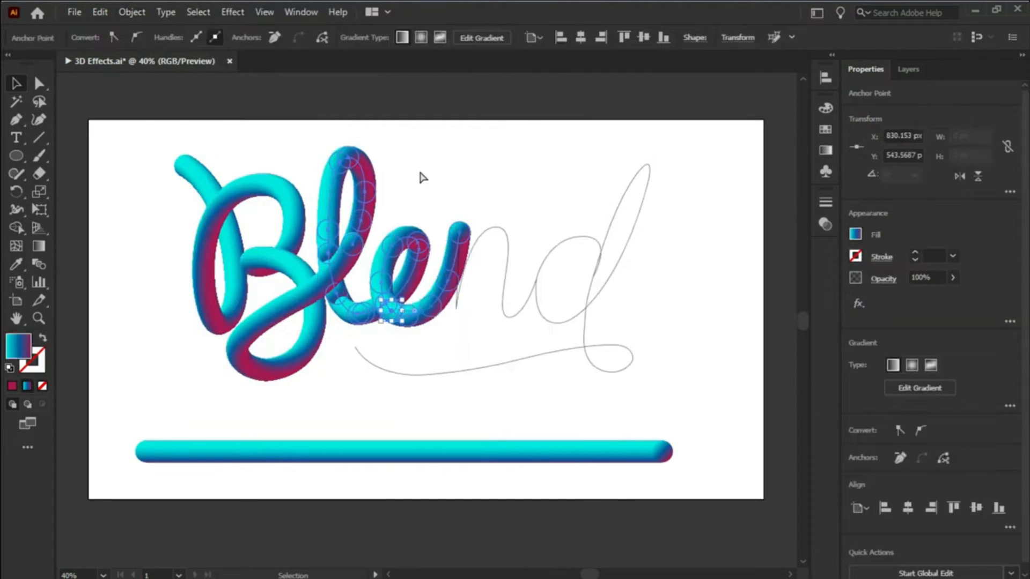
# - Delete individual key circles around the lower bend of the l in the "le" blend to smooth its gradient
pyautogui.click(420, 175)
pyautogui.press('a')
pyautogui.click(340, 297)
pyautogui.press('Delete')
pyautogui.click(335, 257)
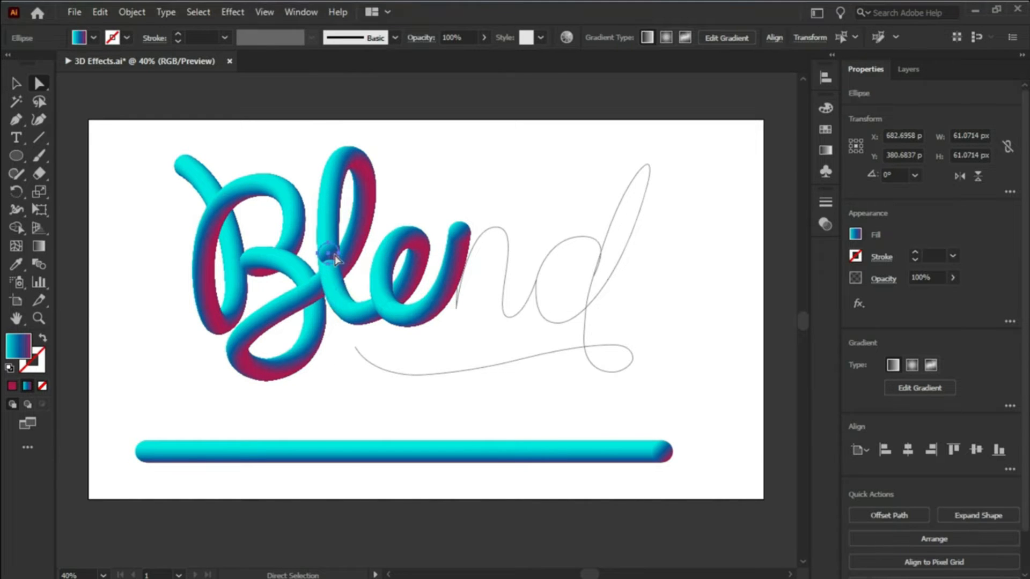
pyautogui.click(393, 310)
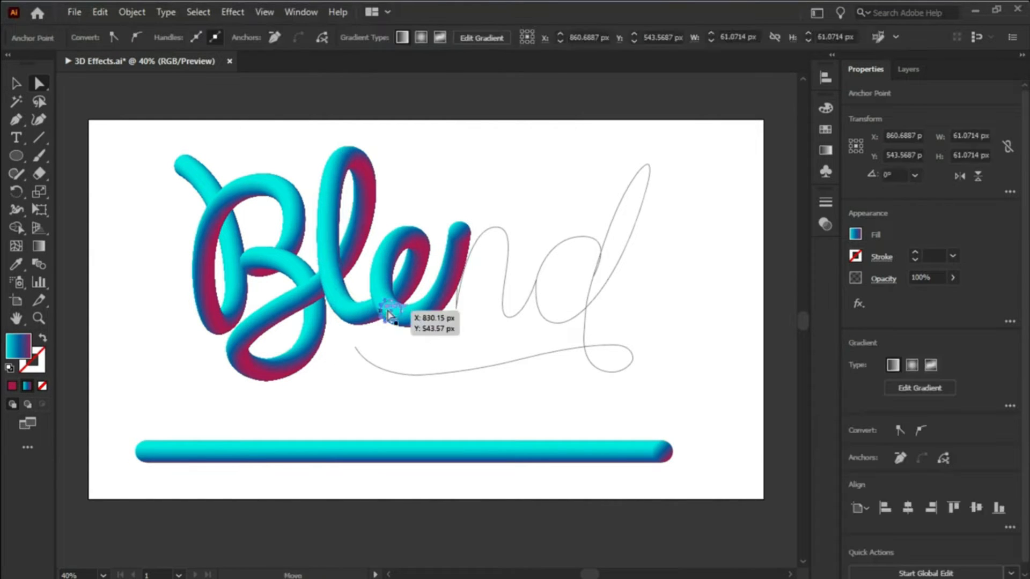
pyautogui.click(375, 336)
# - Duplicate the gradient bar above the original and replace the copy's blend spine with the n path
pyautogui.press('v')
pyautogui.click(490, 453)
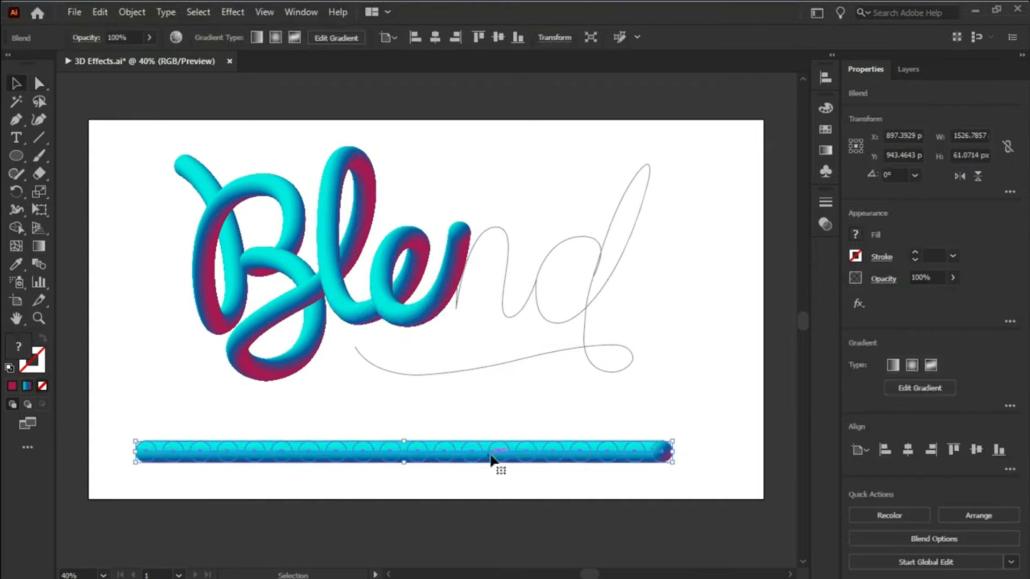
pyautogui.moveTo(489, 454); pyautogui.dragTo(496, 416)
pyautogui.click(507, 313)
pyautogui.keyDown('shift'); pyautogui.click(491, 416); pyautogui.keyUp('shift')
pyautogui.click(132, 12)
pyautogui.moveTo(283, 416)
pyautogui.click(413, 502)
pyautogui.click(481, 415)
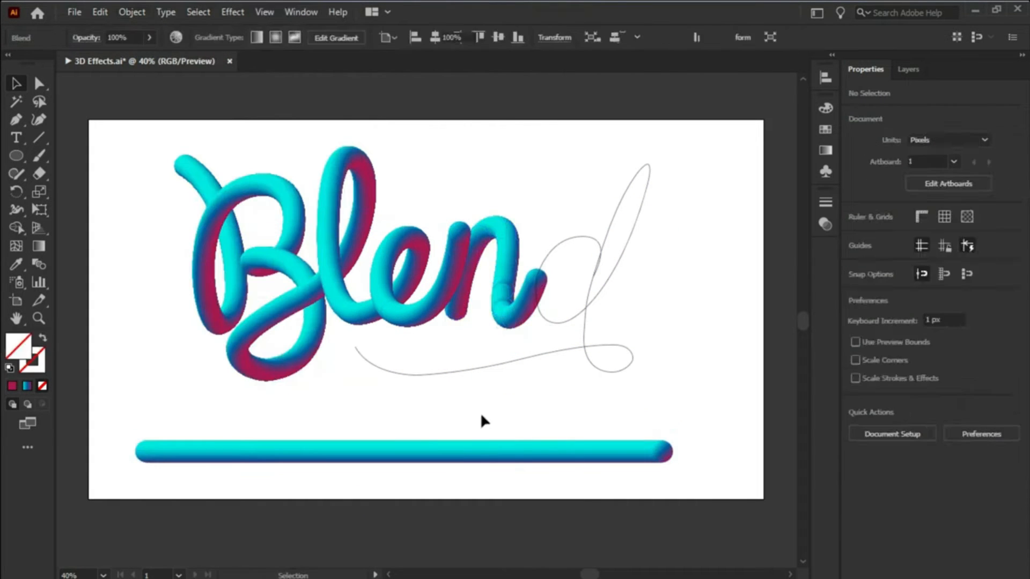
# - Delete the key circle near the lower bend of the n blend to smooth its gradient
pyautogui.press('a')
pyautogui.click(510, 307)
pyautogui.press('Delete')
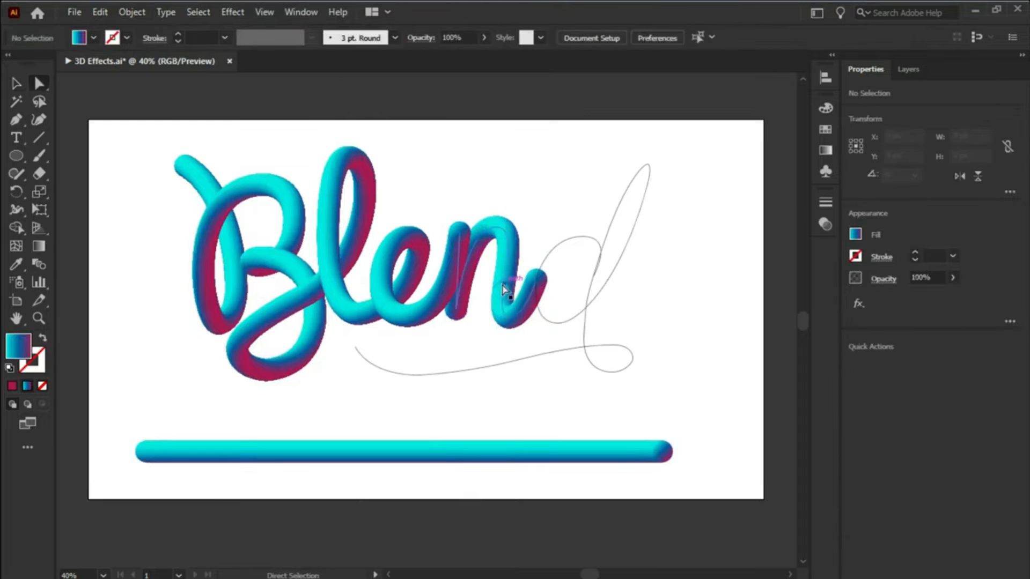
pyautogui.press('v')
pyautogui.click(512, 322)
# - Duplicate the gradient bar above the original and replace the copy's blend spine with the d and underline swash path
pyautogui.moveTo(574, 450); pyautogui.dragTo(574, 414)
pyautogui.click(568, 349)
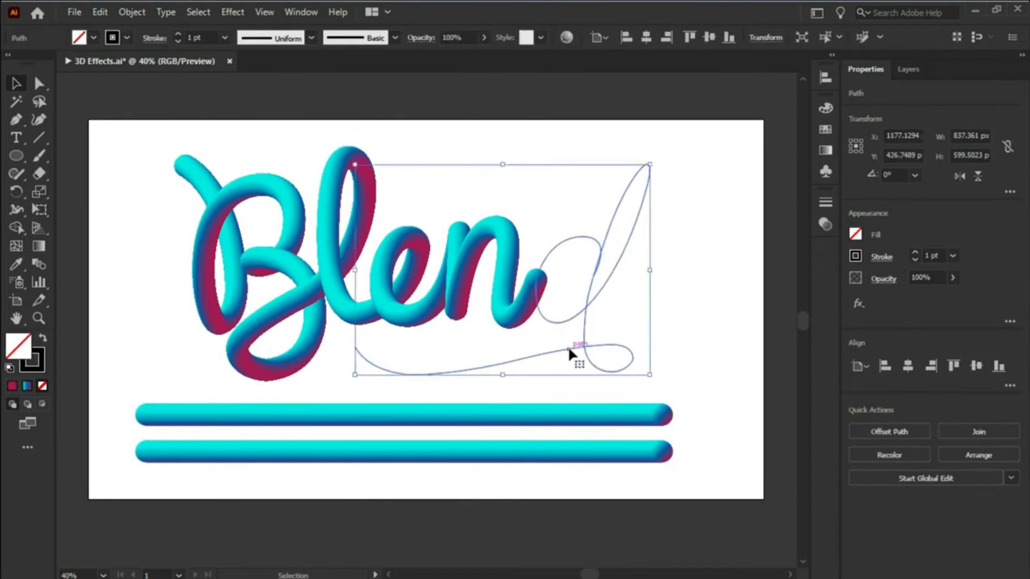
pyautogui.keyDown('shift'); pyautogui.click(408, 416); pyautogui.keyUp('shift')
pyautogui.click(132, 12)
pyautogui.moveTo(283, 416)
pyautogui.click(413, 501)
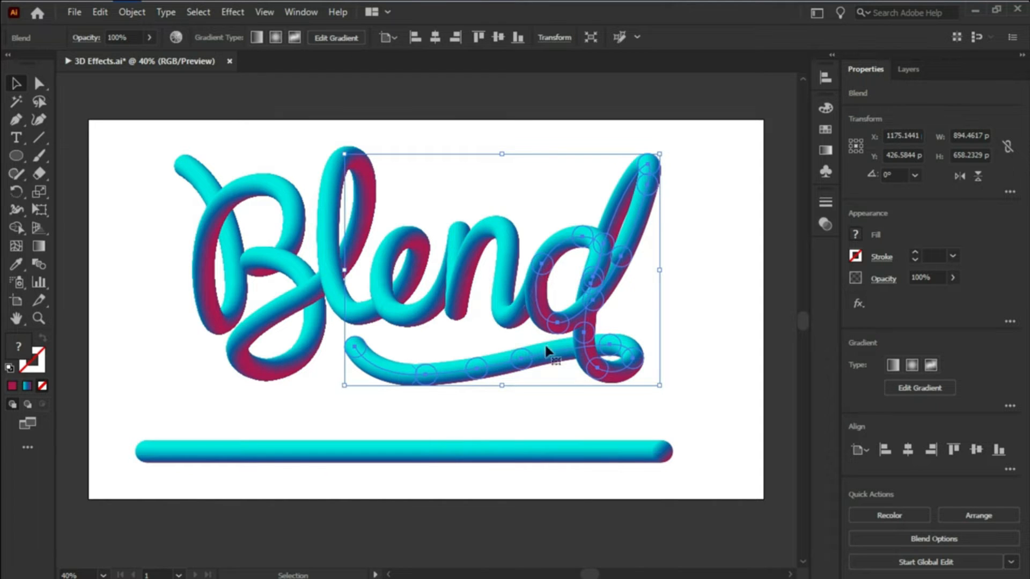
# - Reverse the stacking order of the d and underline blend front to back
pyautogui.click(132, 12)
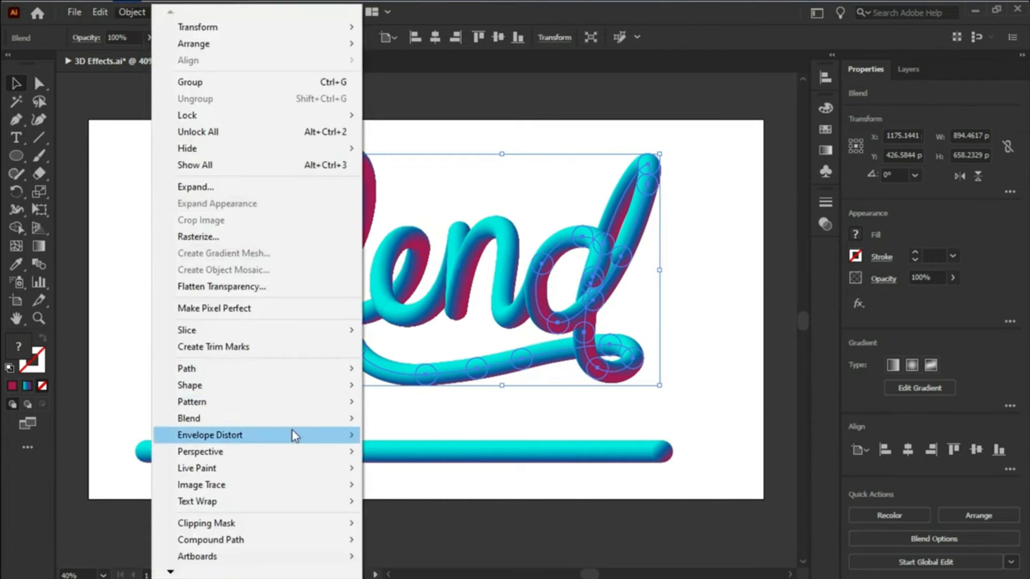
pyautogui.moveTo(293, 417)
pyautogui.click(465, 533)
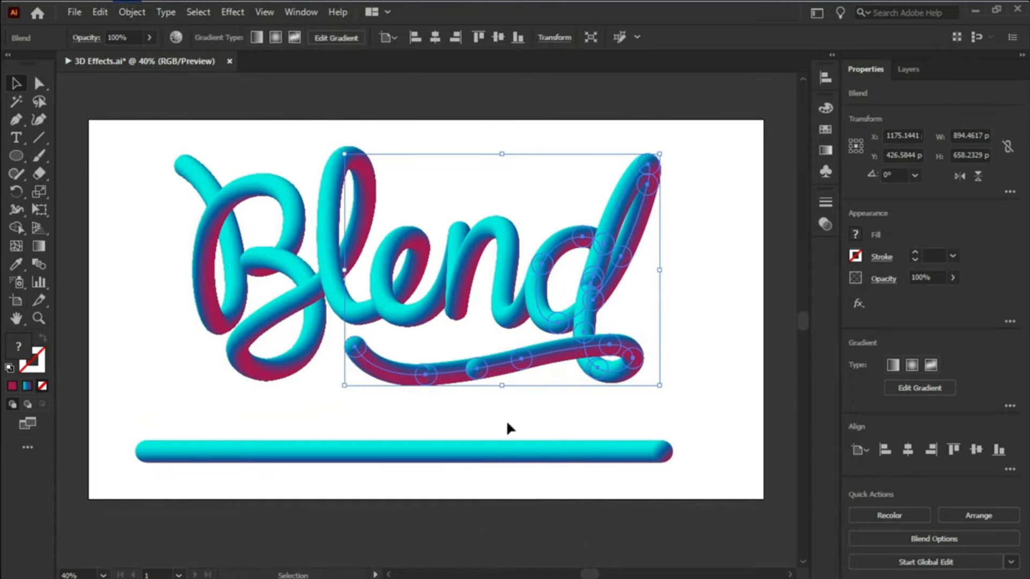
pyautogui.click(547, 278)
pyautogui.click(448, 356)
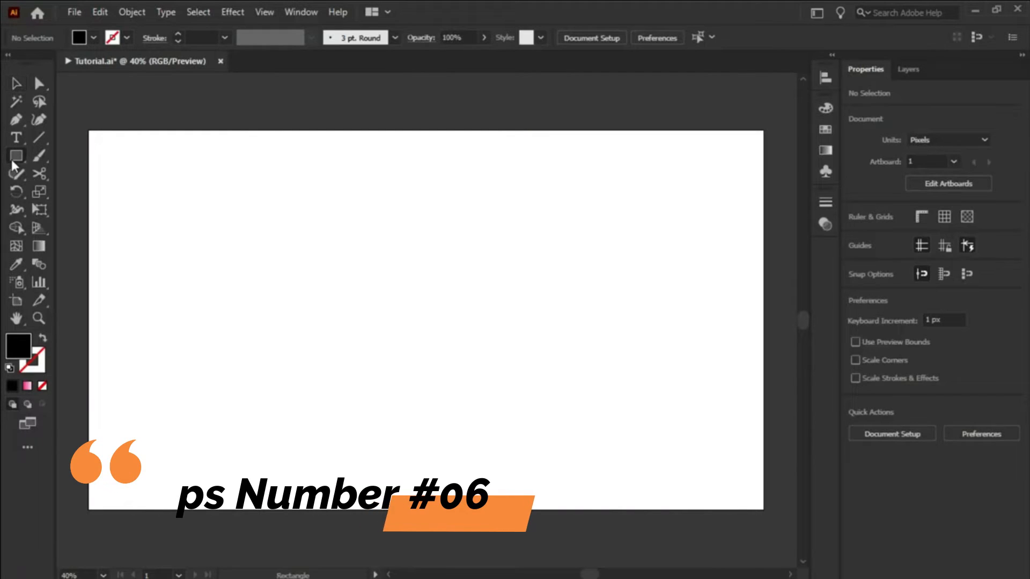
# - Draw a black square about 414 px wide in the left half of the empty Tutorial artboard
pyautogui.moveTo(171, 246); pyautogui.dragTo(317, 391)
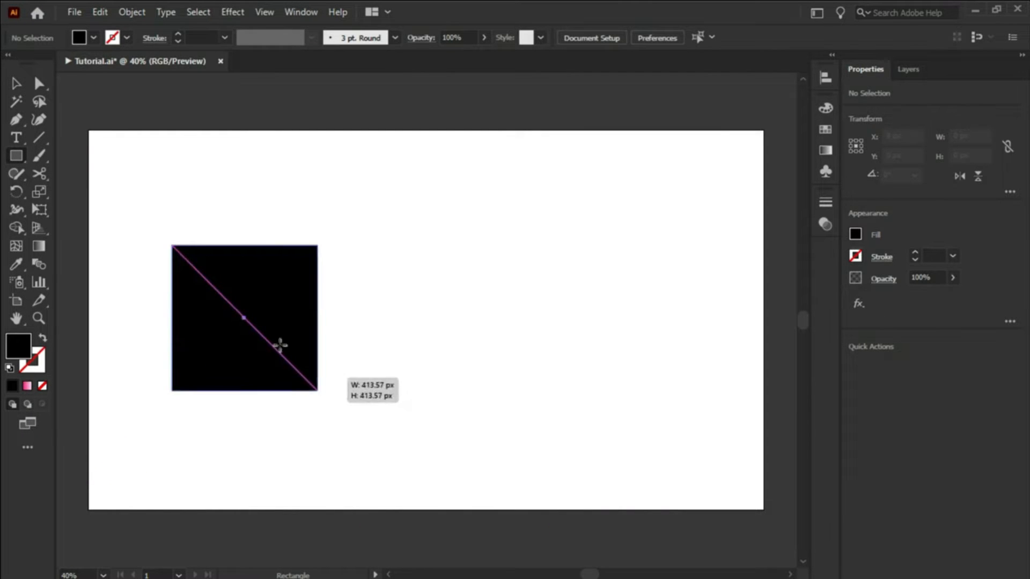
# - Duplicate the black square to its right and halve the original's height from the top to about 207 px
pyautogui.press('v')
pyautogui.moveTo(276, 344); pyautogui.dragTo(544, 347)
pyautogui.click(307, 311)
pyautogui.moveTo(245, 246); pyautogui.dragTo(252, 318)
# - Fully round the two right corners of the half-height rectangle into a semicircular end
pyautogui.press('a')
pyautogui.click(306, 328)
pyautogui.keyDown('shift'); pyautogui.click(307, 379); pyautogui.keyUp('shift')
pyautogui.moveTo(306, 380); pyautogui.dragTo(253, 361)
# - Paste a copy of the rounded bar in place and rotate it 90° so its round end points up
pyautogui.press('v')
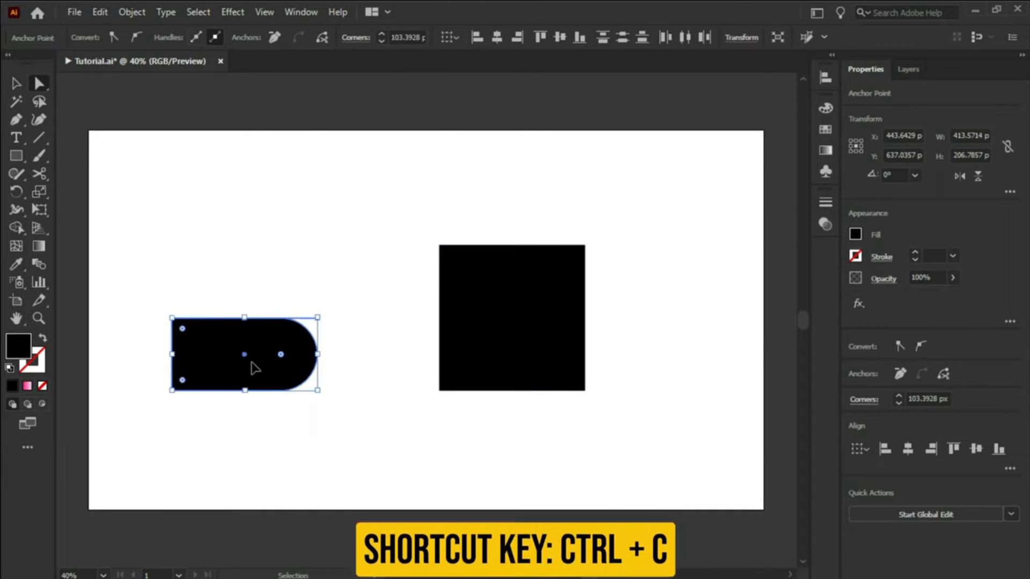
pyautogui.hotkey('ctrl', 'f')
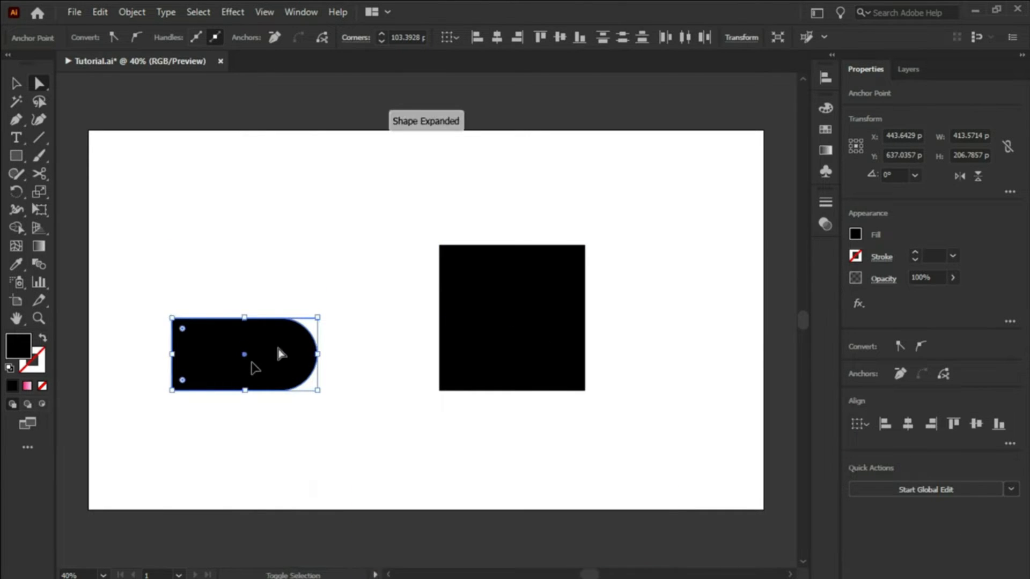
pyautogui.moveTo(329, 324); pyautogui.dragTo(229, 258)
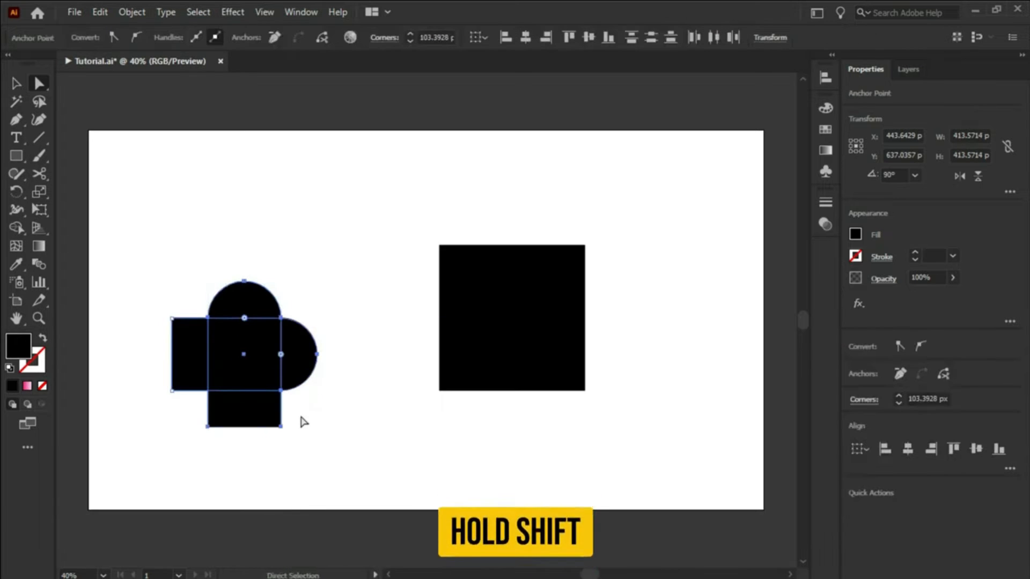
# - Remove the protruding left and bottom pieces of the crossed bars with Shape Builder, and swap fill and stroke to leave black outlines
pyautogui.hotkey('shift', 'm')
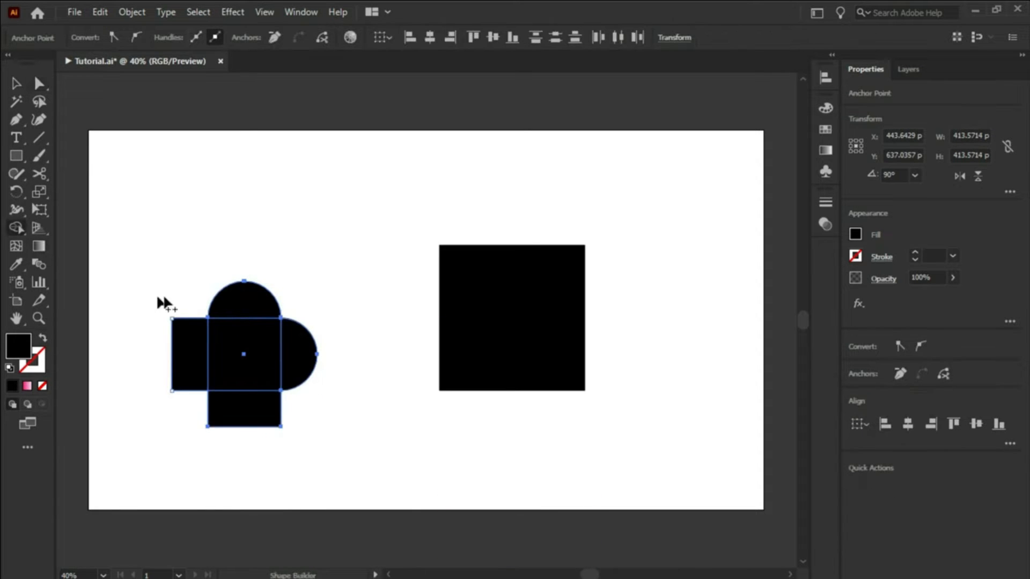
pyautogui.keyDown('alt'); pyautogui.click(192, 346); pyautogui.keyUp('alt')
pyautogui.keyDown('alt'); pyautogui.click(245, 412); pyautogui.keyUp('alt')
pyautogui.press('v')
pyautogui.click(43, 338)
pyautogui.click(332, 261)
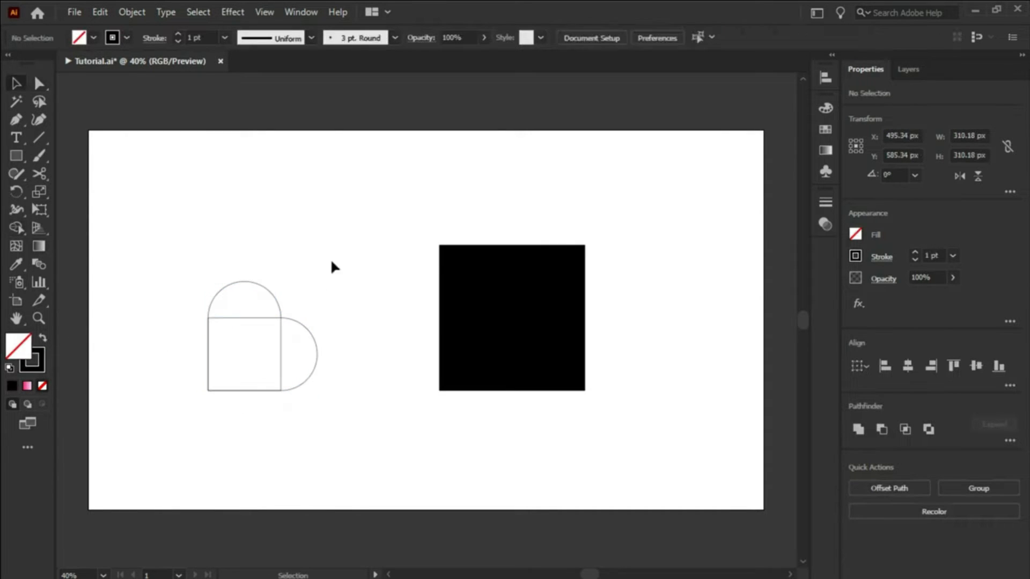
# - Stretch the remaining black square to about 739 px wide and fully round its two right corners
pyautogui.click(582, 317)
pyautogui.moveTo(586, 318); pyautogui.dragTo(700, 317)
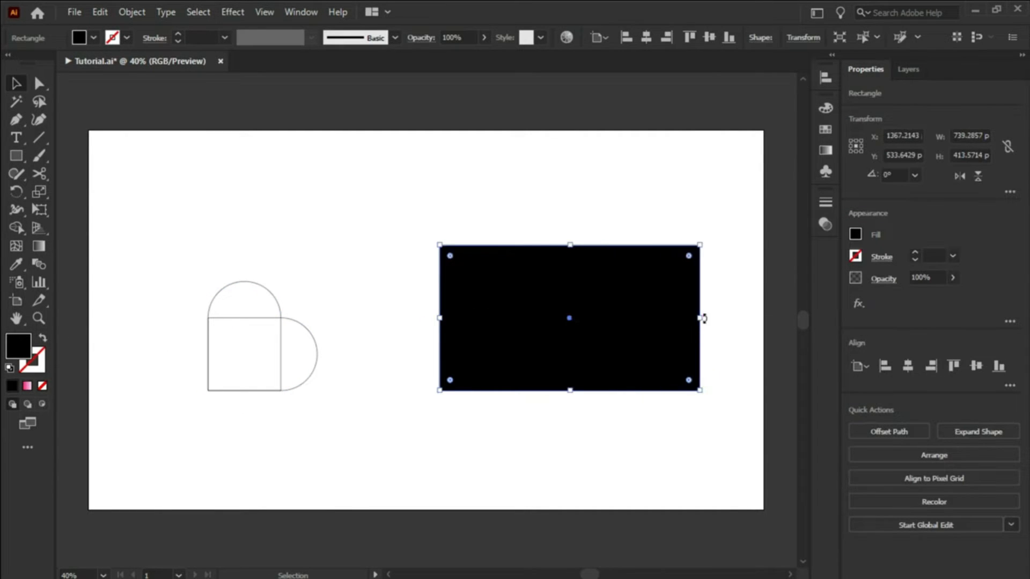
pyautogui.press('a')
pyautogui.moveTo(700, 285); pyautogui.dragTo(722, 420)
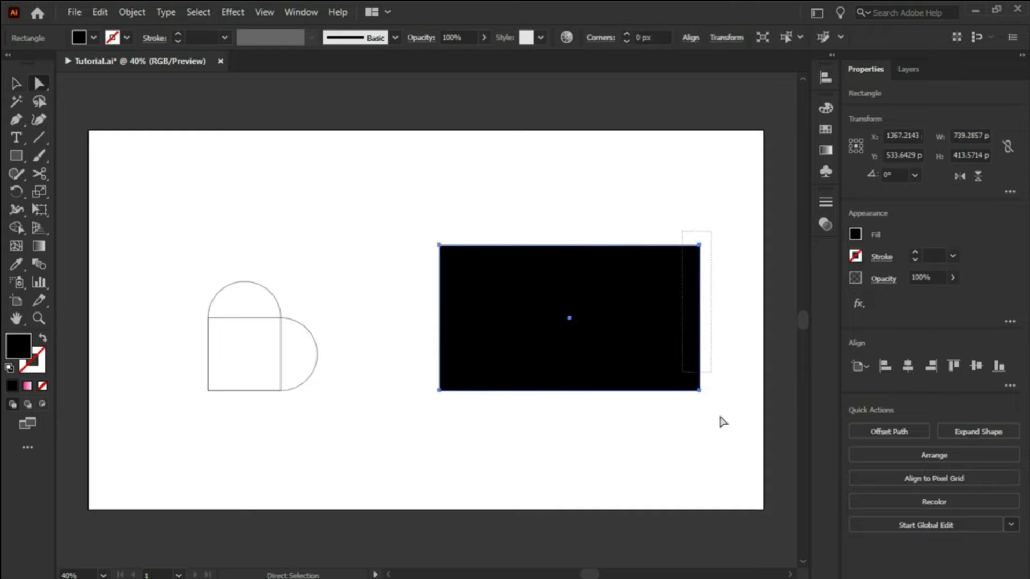
pyautogui.moveTo(669, 232); pyautogui.dragTo(726, 426)
pyautogui.moveTo(689, 257); pyautogui.dragTo(550, 281)
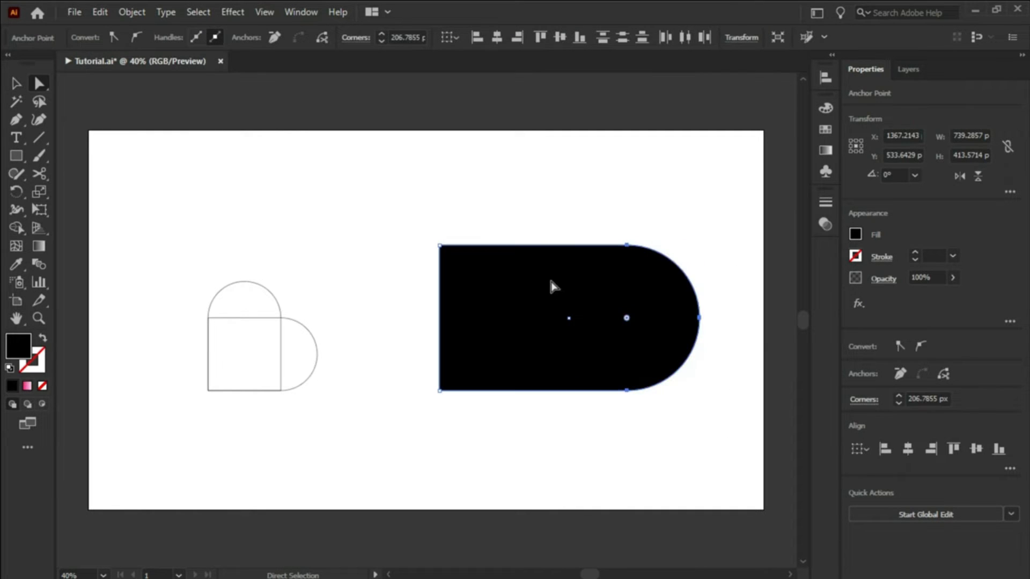
# - Turn the large rounded bar into an outline and place it over the heart, its top edge aligned with the right lobe's
pyautogui.click(42, 338)
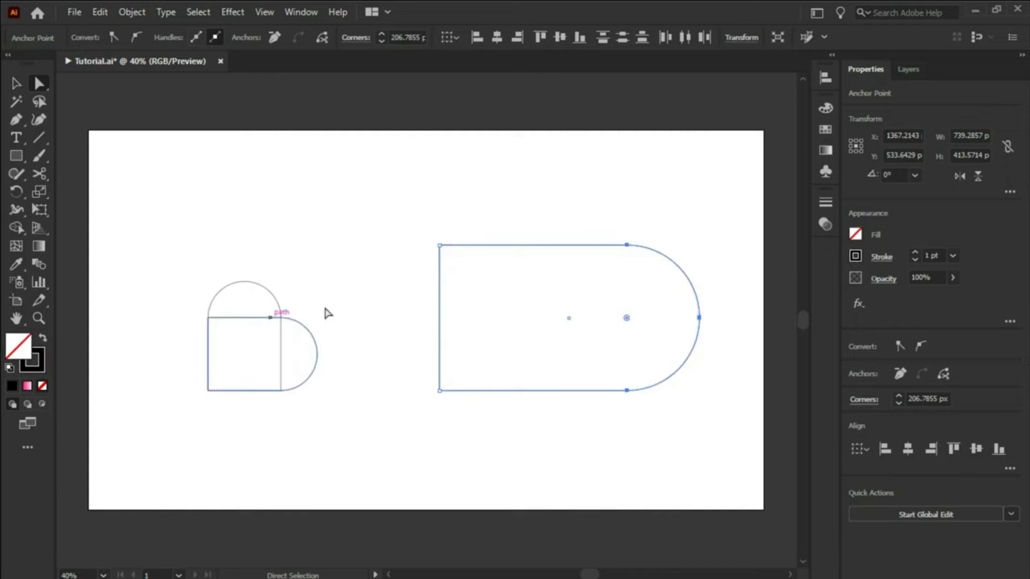
pyautogui.press('v')
pyautogui.moveTo(533, 247); pyautogui.dragTo(231, 318)
pyautogui.moveTo(339, 321); pyautogui.dragTo(303, 321)
# - Add two vertical copies of the large rounded outline around the heart, one with its round end down and one with it up
pyautogui.scroll(3, 304, 321)
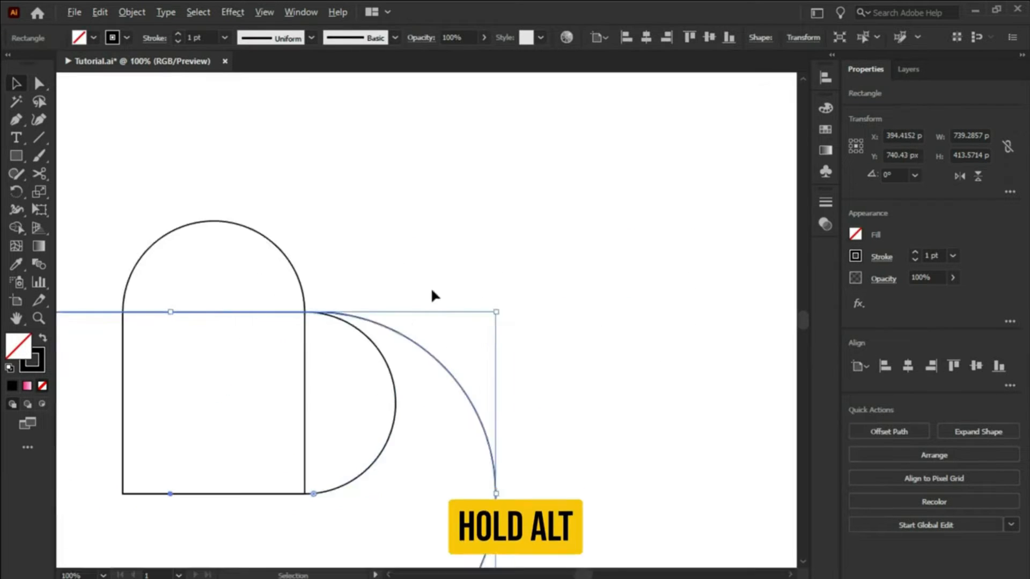
pyautogui.moveTo(477, 242); pyautogui.dragTo(404, 395)
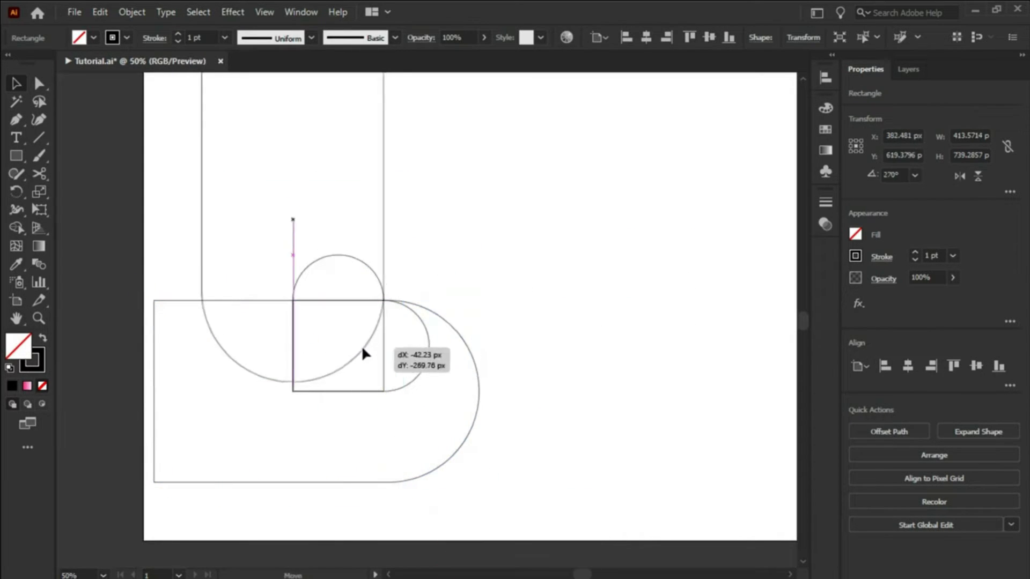
pyautogui.moveTo(364, 352); pyautogui.dragTo(417, 195)
pyautogui.click(418, 193)
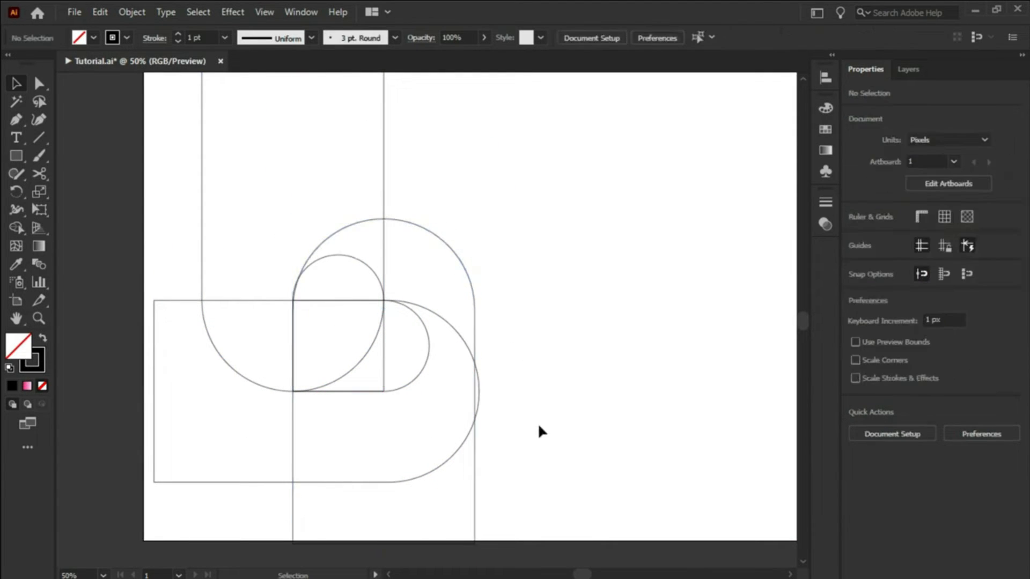
# - Rotate all the outlines together 45° so the heart stands upright, and move them toward the artboard's centre
pyautogui.hotkey('ctrl', 'a')
pyautogui.moveTo(488, 305); pyautogui.dragTo(447, 162)
pyautogui.moveTo(399, 241); pyautogui.dragTo(639, 232)
pyautogui.moveTo(590, 242); pyautogui.dragTo(424, 278)
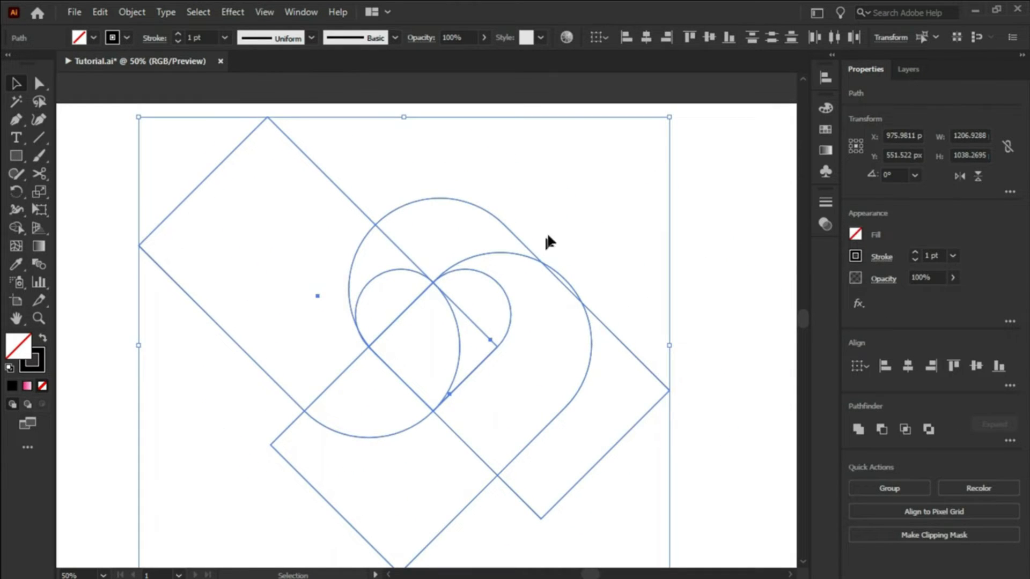
# - Draw a circle about 631 px in diameter around the heart, fitted to the outer curves of the large outlines
pyautogui.moveTo(16, 155); pyautogui.dragTo(54, 192)
pyautogui.moveTo(356, 276); pyautogui.dragTo(460, 423)
pyautogui.press('v')
pyautogui.moveTo(588, 207); pyautogui.dragTo(476, 212)
pyautogui.moveTo(440, 426); pyautogui.dragTo(443, 476)
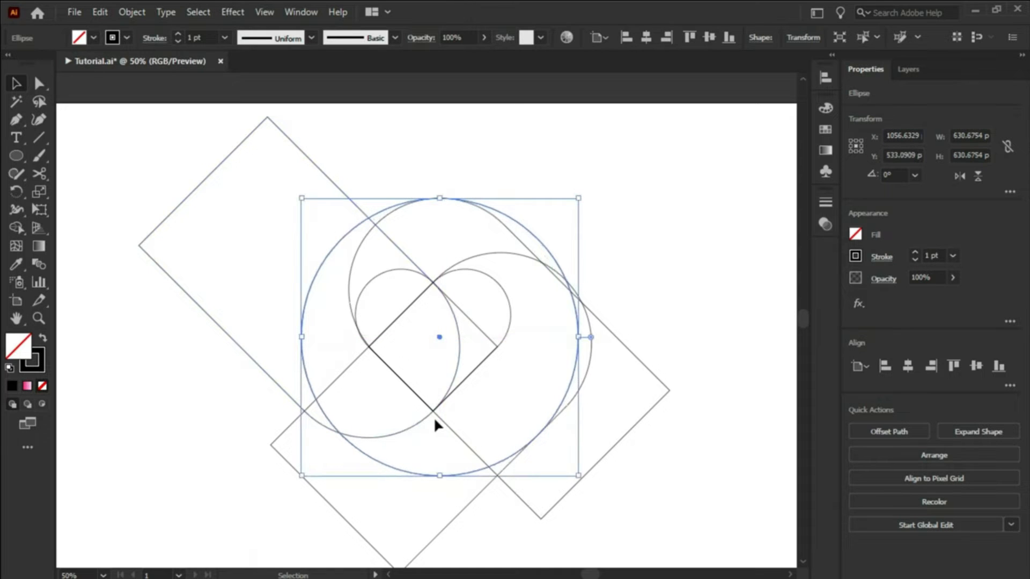
# - Merge the regions inside the circle into three swirl shapes around the heart with Shape Builder
pyautogui.moveTo(168, 145); pyautogui.dragTo(641, 502)
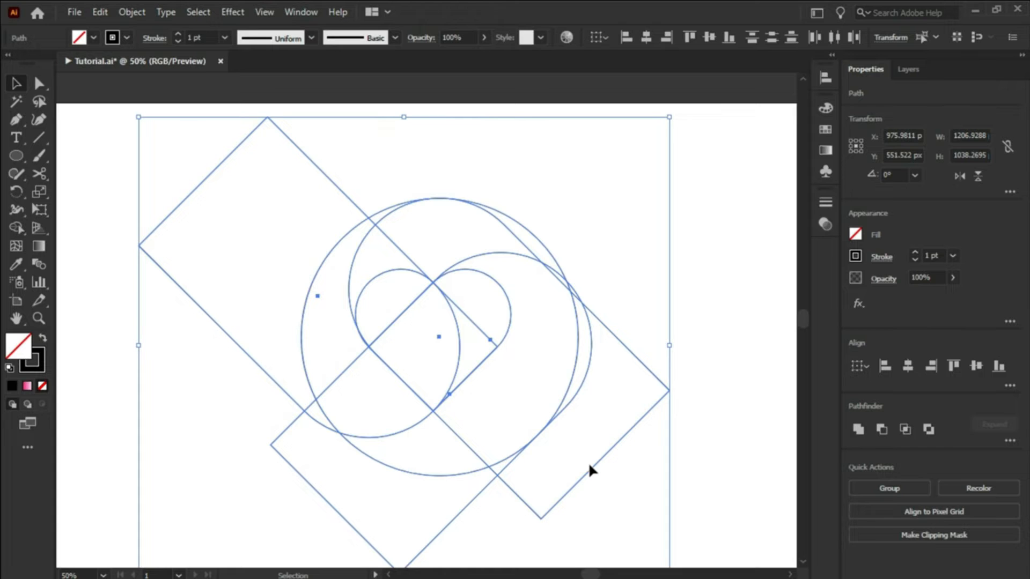
pyautogui.click(15, 229)
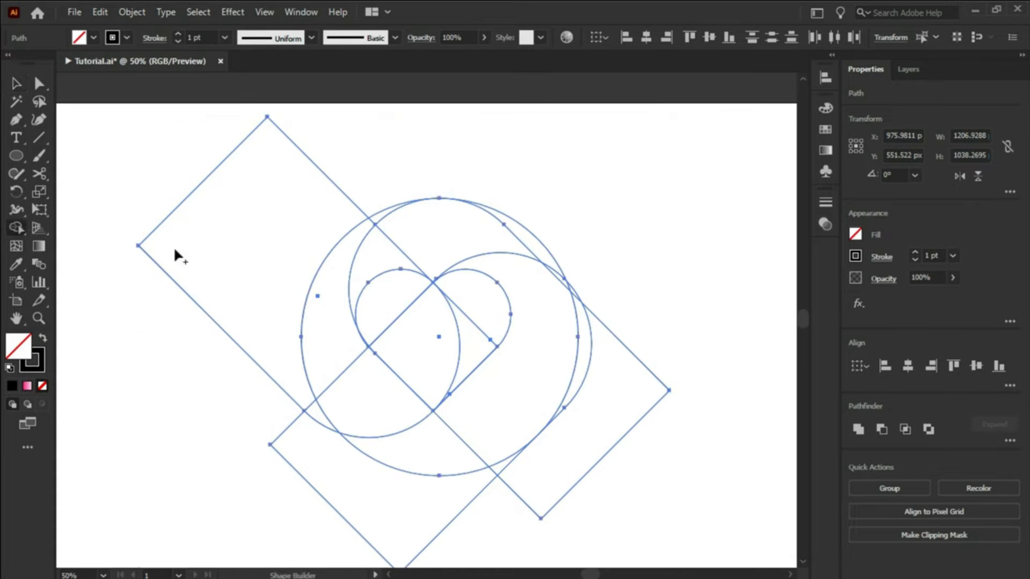
pyautogui.moveTo(335, 334); pyautogui.dragTo(371, 400)
pyautogui.moveTo(370, 231)
pyautogui.mouseDown()
pyautogui.moveTo(381, 218)
pyautogui.moveTo(421, 246)
pyautogui.mouseUp()
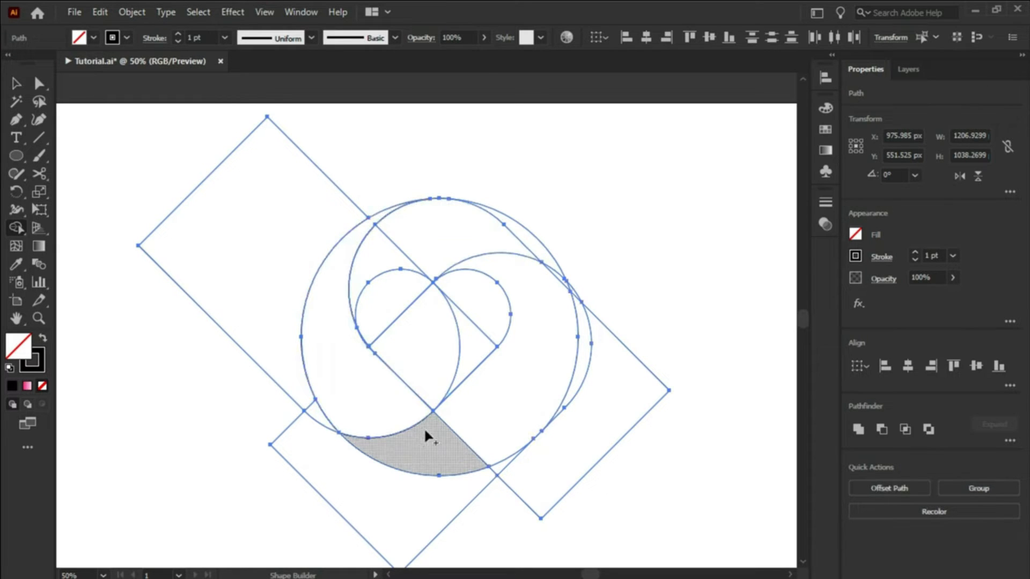
pyautogui.moveTo(423, 443)
pyautogui.mouseDown()
pyautogui.moveTo(513, 402)
pyautogui.moveTo(536, 291)
pyautogui.moveTo(550, 279)
pyautogui.moveTo(563, 286)
pyautogui.mouseUp()
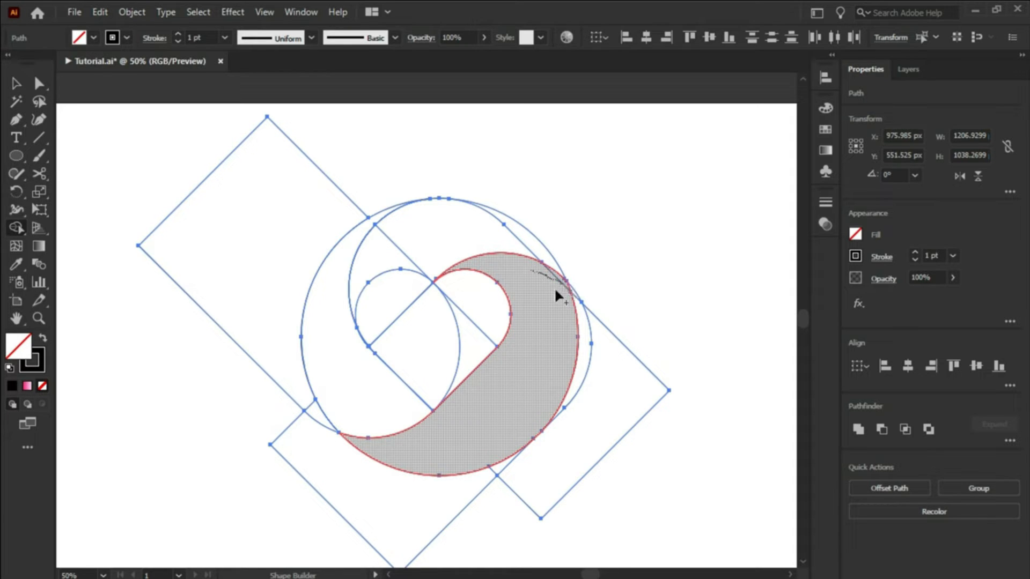
pyautogui.moveTo(550, 292); pyautogui.dragTo(553, 293)
pyautogui.moveTo(370, 256); pyautogui.dragTo(525, 243)
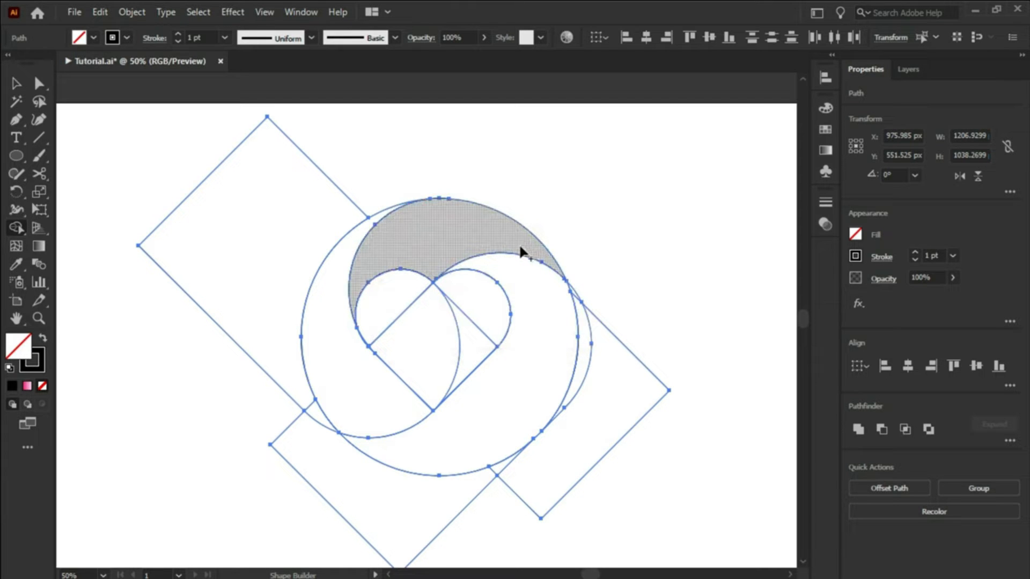
# - Delete the leftover outline pieces outside the circle
pyautogui.press('v')
pyautogui.click(192, 192)
pyautogui.keyDown('shift'); pyautogui.click(440, 475); pyautogui.keyUp('shift')
pyautogui.keyDown('shift'); pyautogui.click(589, 395); pyautogui.keyUp('shift')
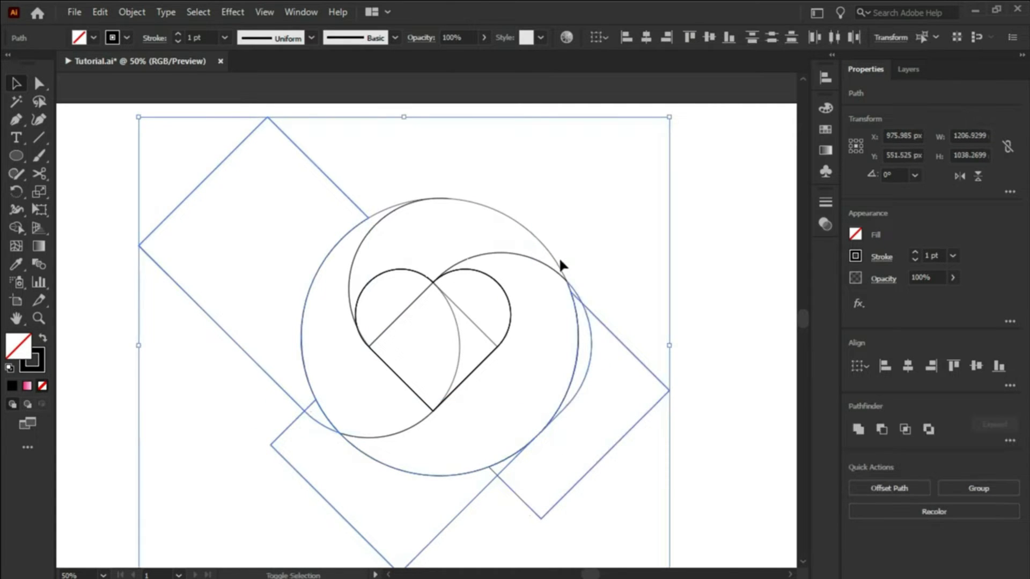
pyautogui.press('Delete')
# - Merge all regions inside the heart into a single heart shape with Shape Builder
pyautogui.hotkey('ctrl', 'a')
pyautogui.click(16, 227)
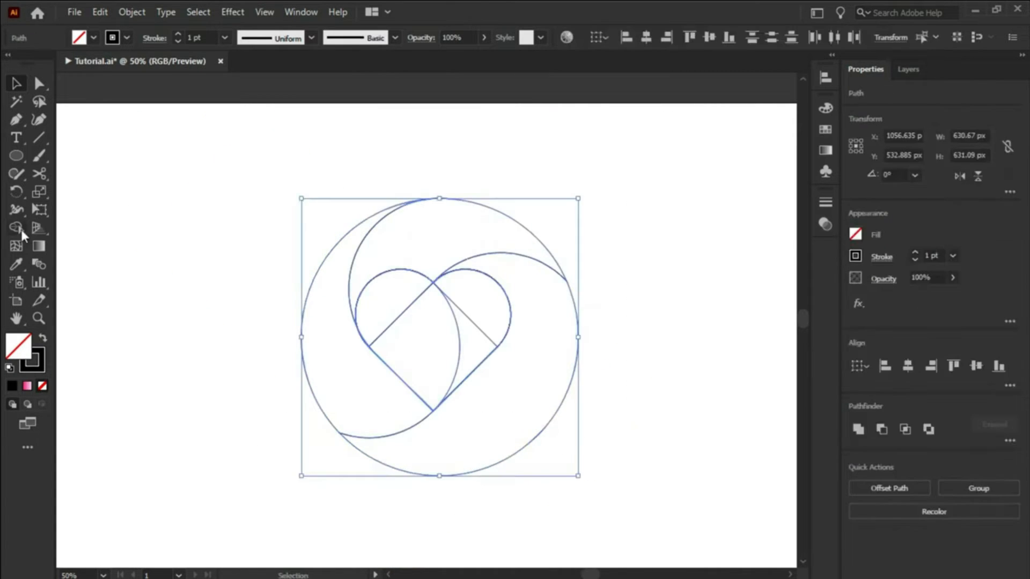
pyautogui.moveTo(373, 313)
pyautogui.mouseDown()
pyautogui.moveTo(464, 296)
pyautogui.moveTo(459, 319)
pyautogui.mouseUp()
pyautogui.press('v')
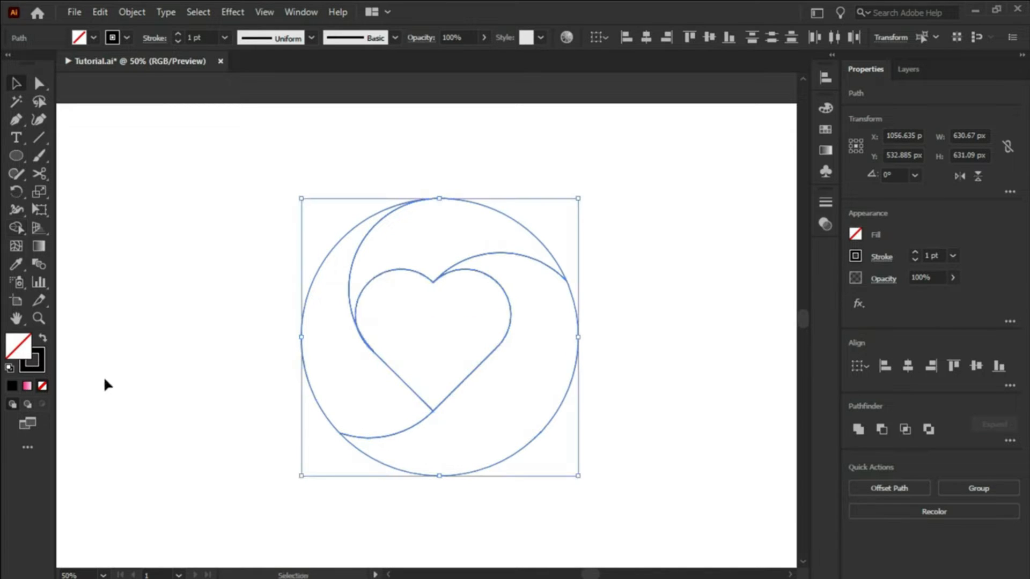
# - Fill the heart and swirls with the pink-to-white linear gradient and remove their stroke
pyautogui.click(27, 385)
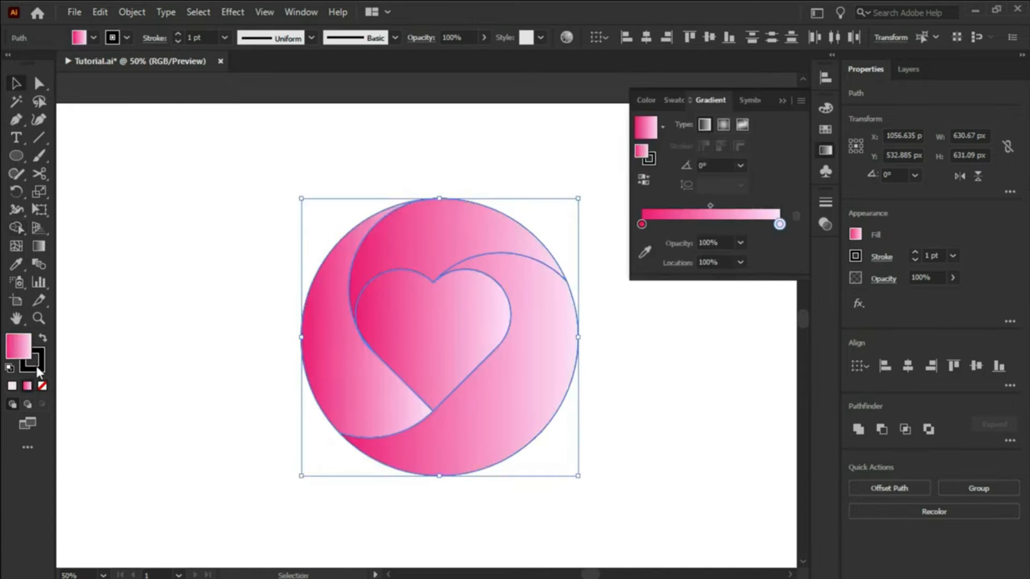
pyautogui.click(43, 376)
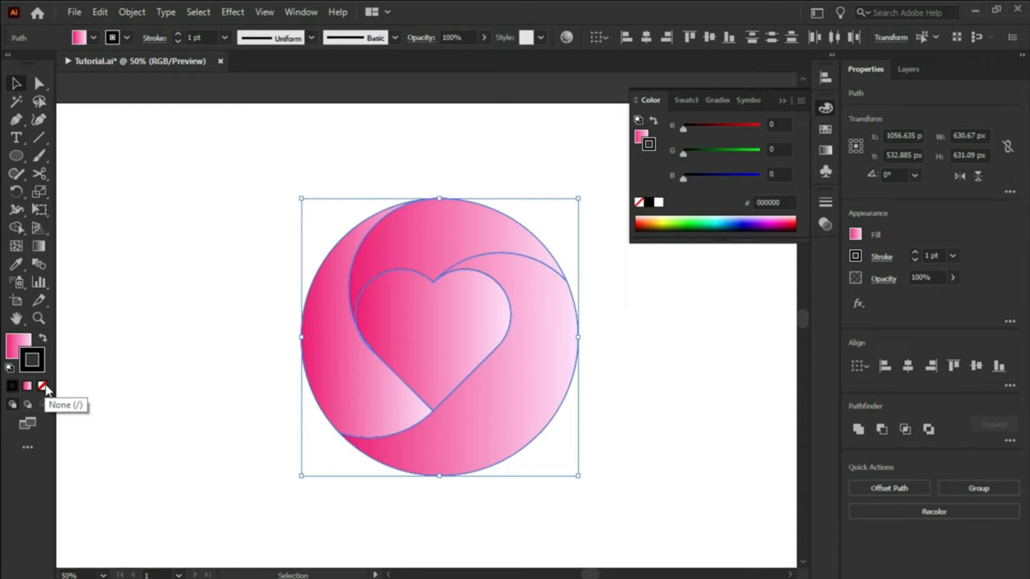
pyautogui.click(43, 386)
pyautogui.click(220, 372)
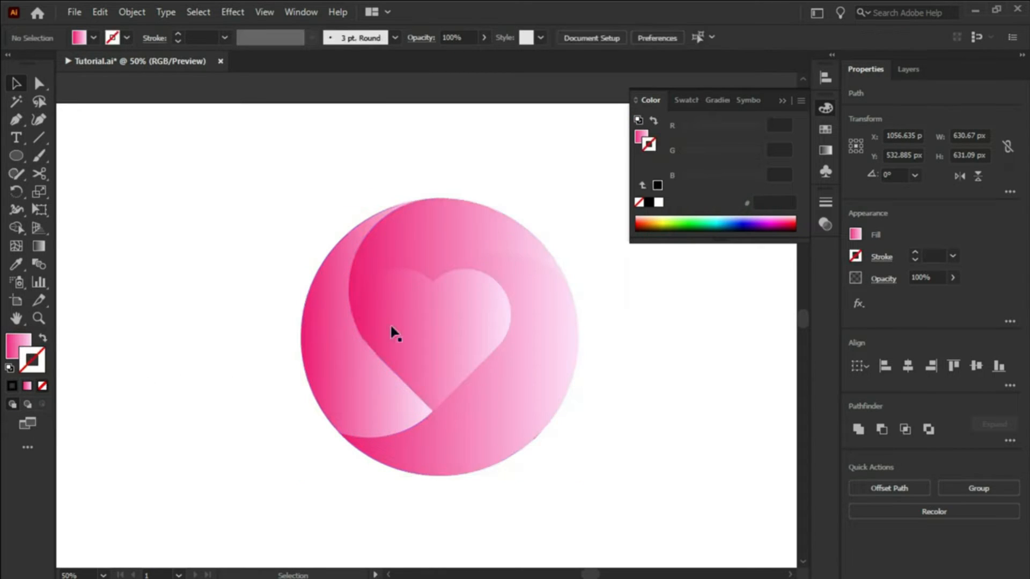
# - Delete the heart shape and reverse the top swirl's gradient to run from its right end to its left end
pyautogui.click(405, 322)
pyautogui.press('Delete')
pyautogui.click(458, 214)
pyautogui.press('g')
pyautogui.click(14, 343)
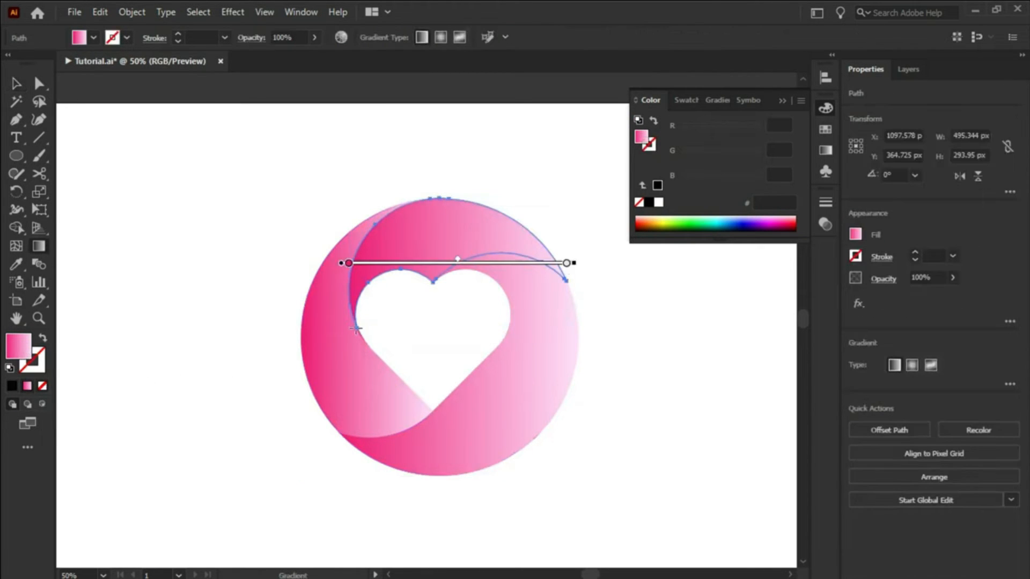
pyautogui.moveTo(563, 263); pyautogui.dragTo(350, 263)
# - Redirect the left swirl's gradient to run vertically from its top end down to its bottom
pyautogui.press('v')
pyautogui.click(391, 410)
pyautogui.press('g')
pyautogui.moveTo(383, 204); pyautogui.dragTo(384, 437)
# - Redirect the lower-right swirl's gradient to run upward from its bottom edge to its top end
pyautogui.click(465, 431)
pyautogui.press('g')
pyautogui.moveTo(472, 464); pyautogui.dragTo(487, 258)
pyautogui.keyDown('ctrl'); pyautogui.click(457, 244); pyautogui.keyUp('ctrl')
pyautogui.click(568, 241)
pyautogui.keyDown('ctrl'); pyautogui.click(494, 183); pyautogui.keyUp('ctrl')
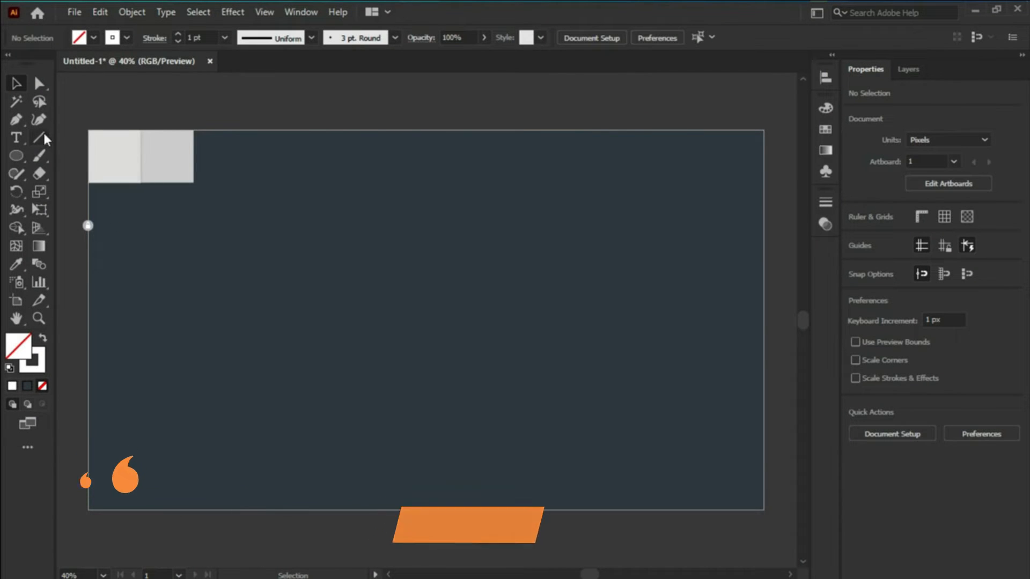
# - Draw a vertical white line 720 px long near the middle of the dark Untitled-1 artboard and set its rotation to 90°
pyautogui.click(39, 138)
pyautogui.moveTo(413, 172); pyautogui.dragTo(421, 426)
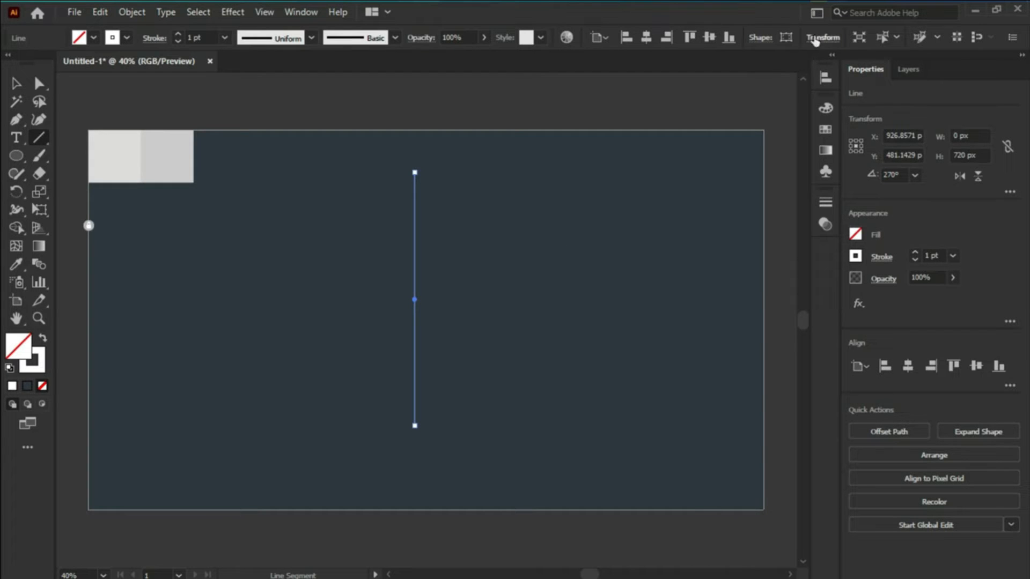
pyautogui.click(815, 35)
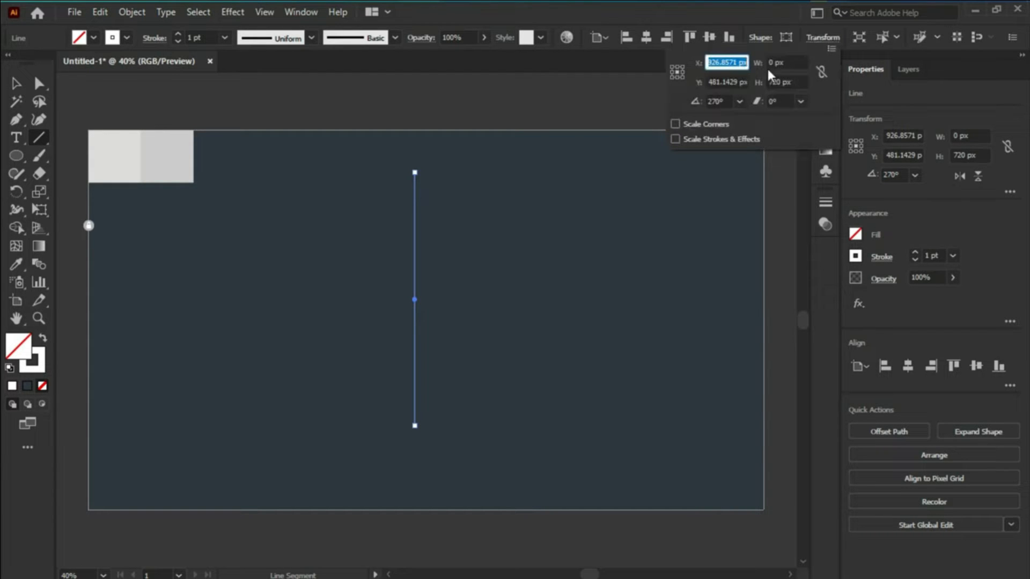
pyautogui.click(741, 102)
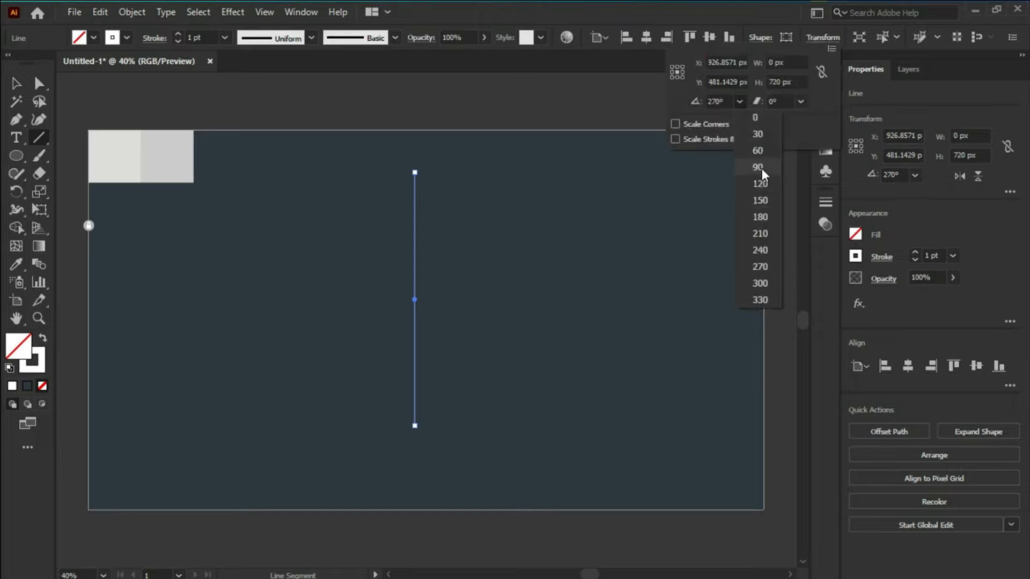
pyautogui.click(758, 167)
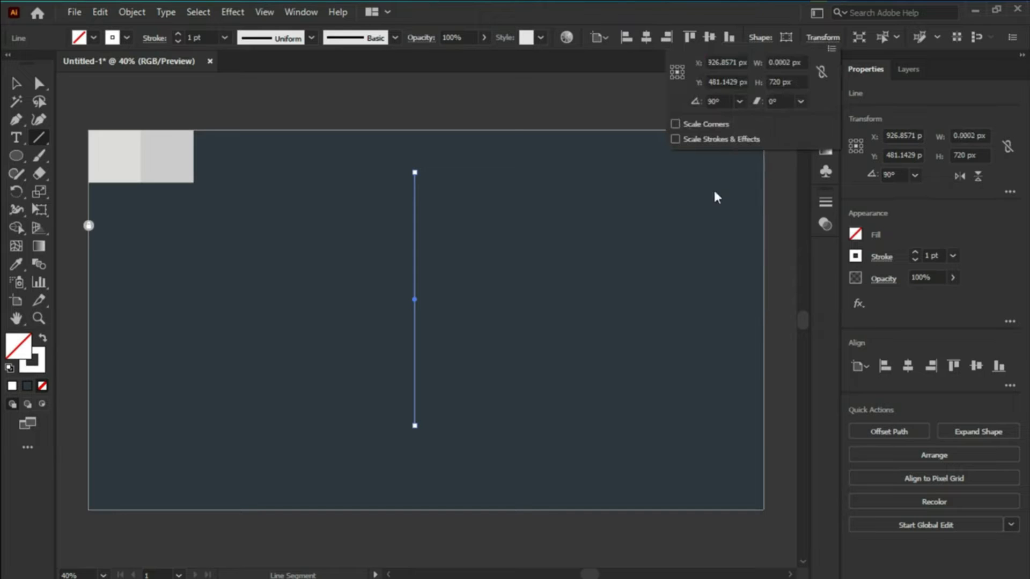
# - Paste a copy of the vertical line directly in front of the original
pyautogui.click(416, 247)
pyautogui.hotkey('ctrl', 'c')
pyautogui.hotkey('ctrl', 'f')
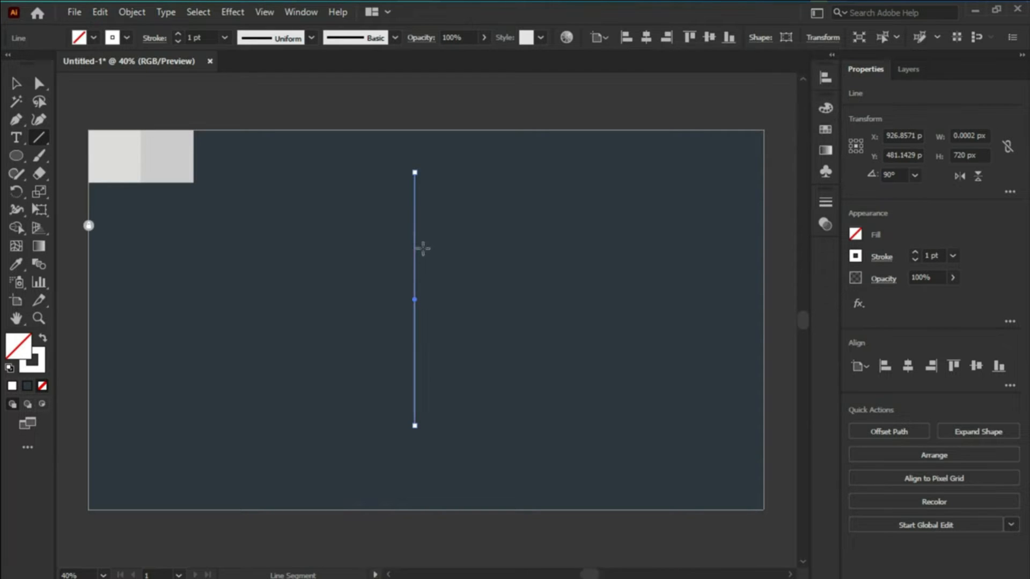
# - Set the copied line's rotation angle to 82°
pyautogui.click(820, 38)
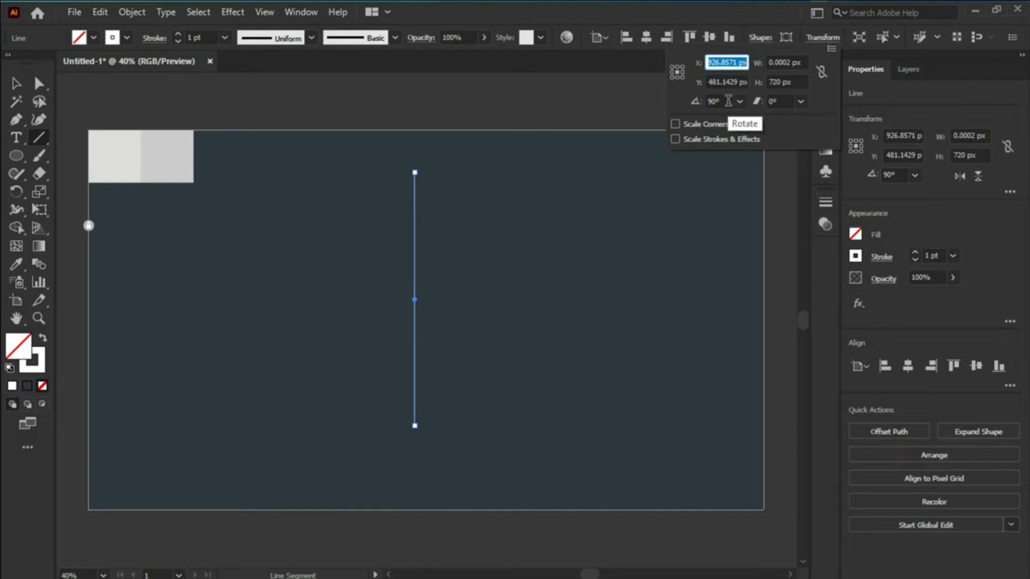
pyautogui.click(728, 100)
pyautogui.press('Down')
pyautogui.press('Down')
pyautogui.press('Down')
pyautogui.press('Down')
pyautogui.press('Down')
pyautogui.press('Down')
pyautogui.press('Down')
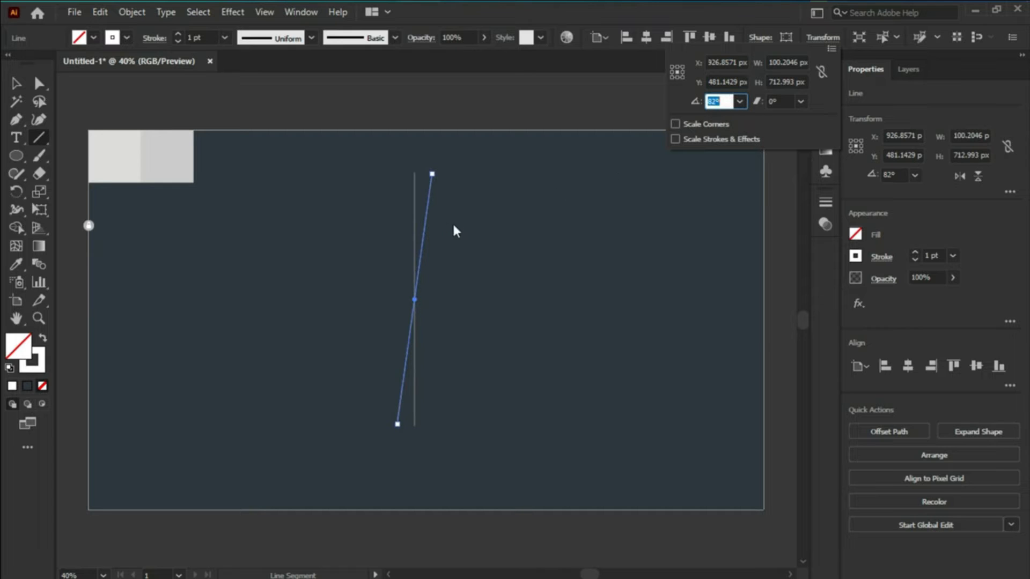
pyautogui.click(435, 229)
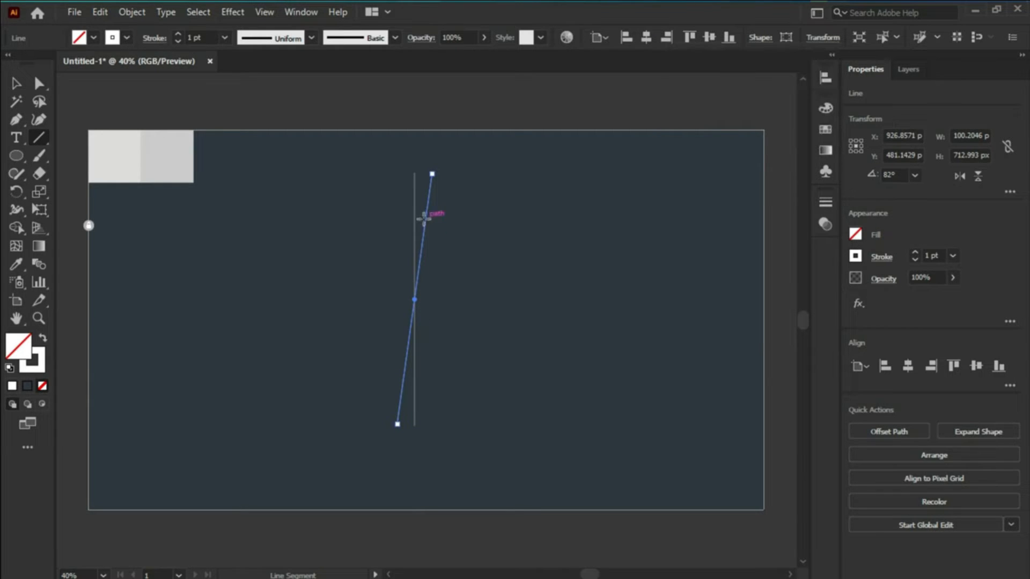
# - Create a mirrored copy of the tilted line using Reflect across the vertical axis
pyautogui.rightClick(425, 226)
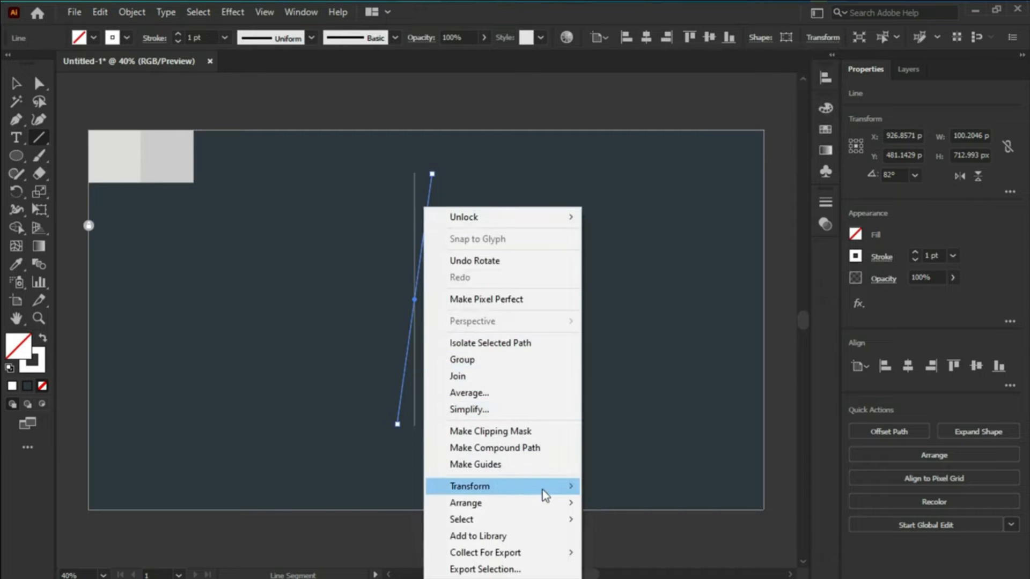
pyautogui.moveTo(543, 494)
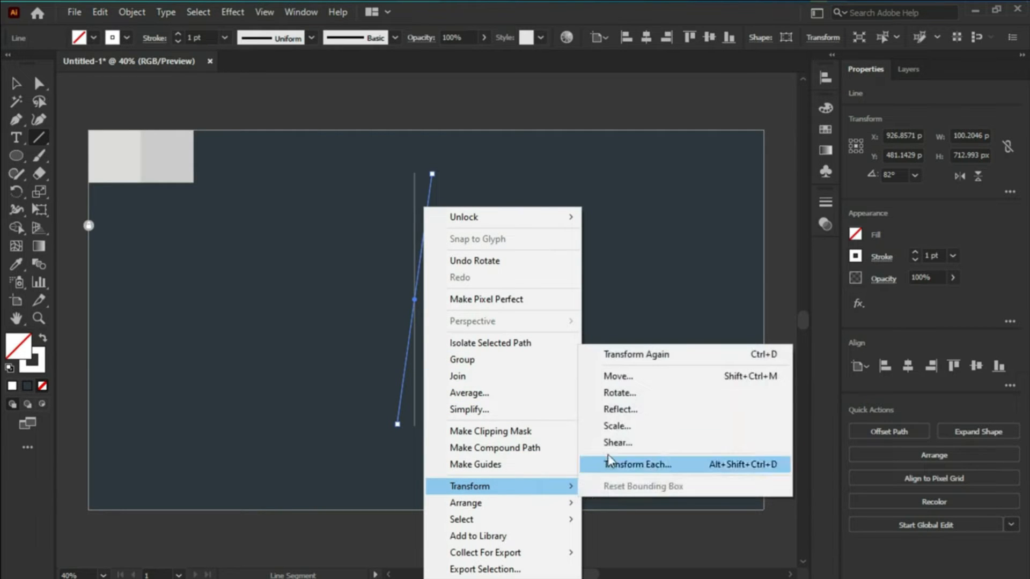
pyautogui.click(621, 413)
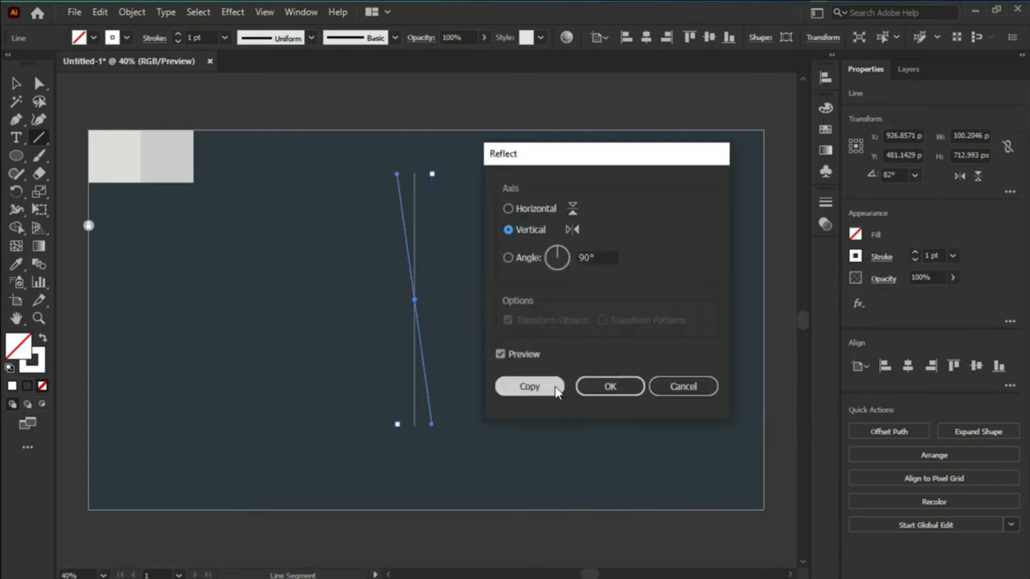
pyautogui.click(554, 384)
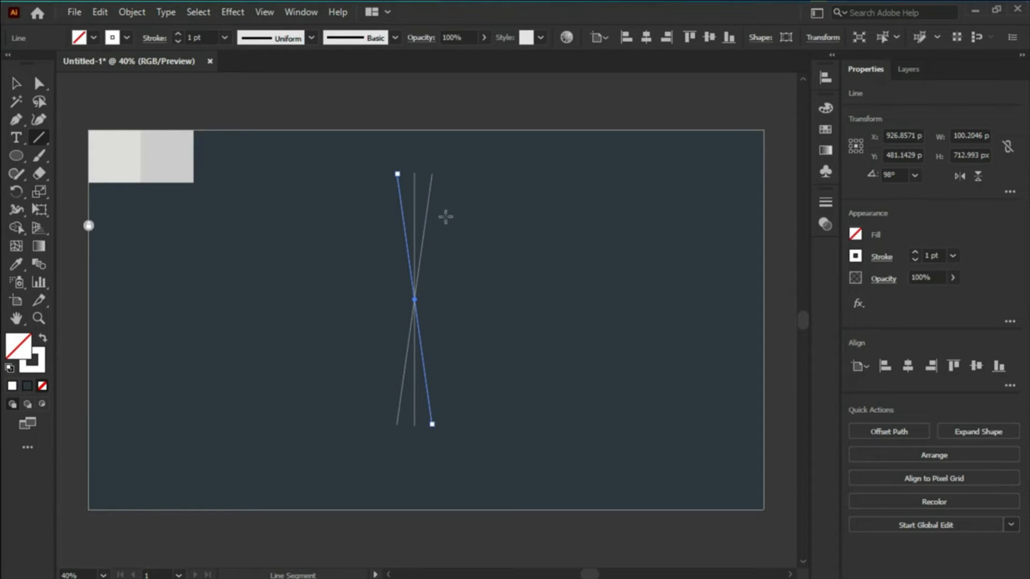
# - Bring the upper ends of both tilted lines onto the top end of the vertical line, keeping their lower ends in place
pyautogui.click(24, 85)
pyautogui.scroll(7, 393, 163)
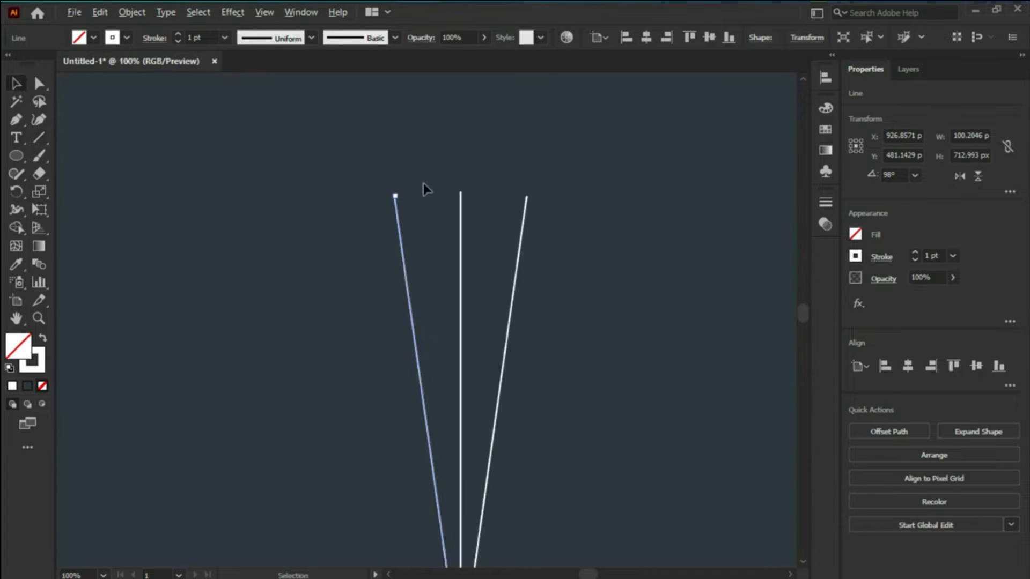
pyautogui.moveTo(347, 222); pyautogui.dragTo(525, 210)
pyautogui.click(698, 221)
pyautogui.moveTo(699, 219); pyautogui.dragTo(523, 206)
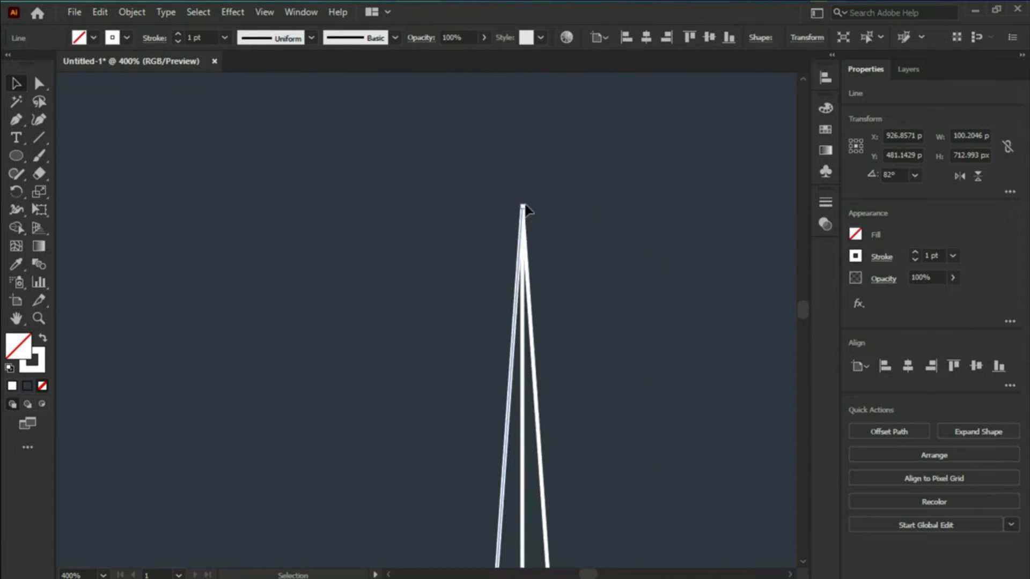
pyautogui.scroll(-7, 468, 179)
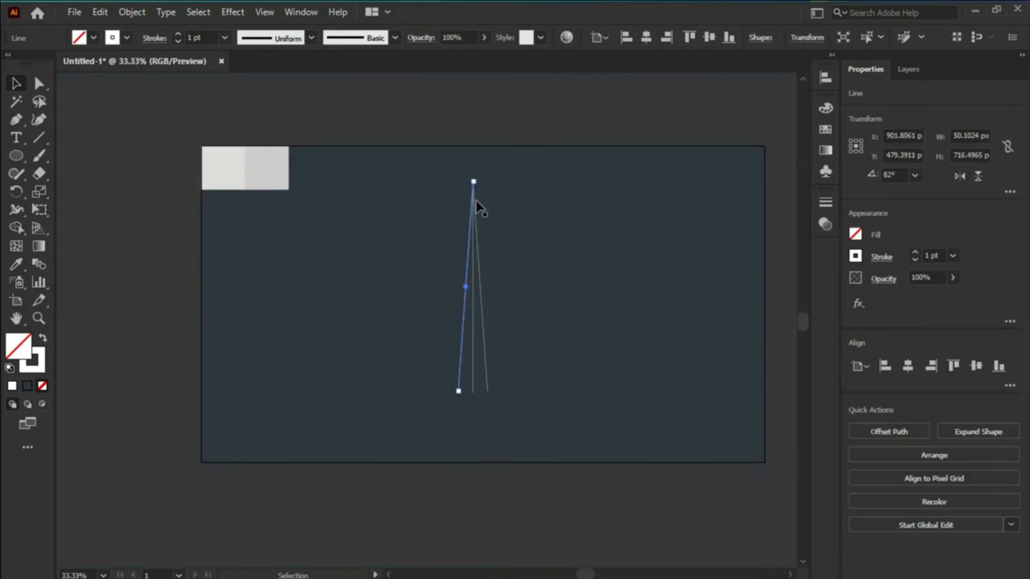
pyautogui.scroll(1, 477, 201)
# - Group the three lines that meet at the top point
pyautogui.hotkey('ctrl', 'a')
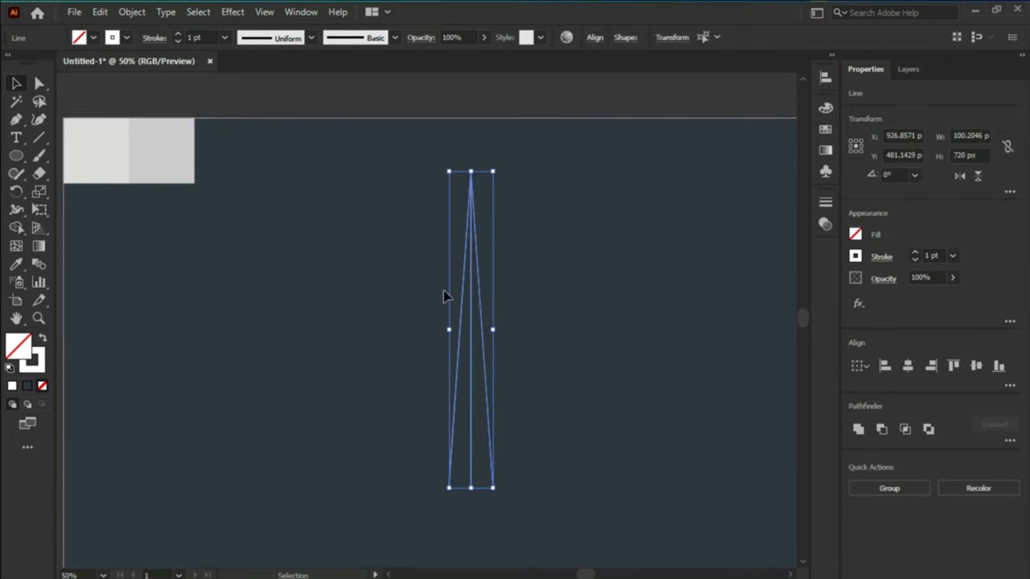
pyautogui.rightClick(473, 293)
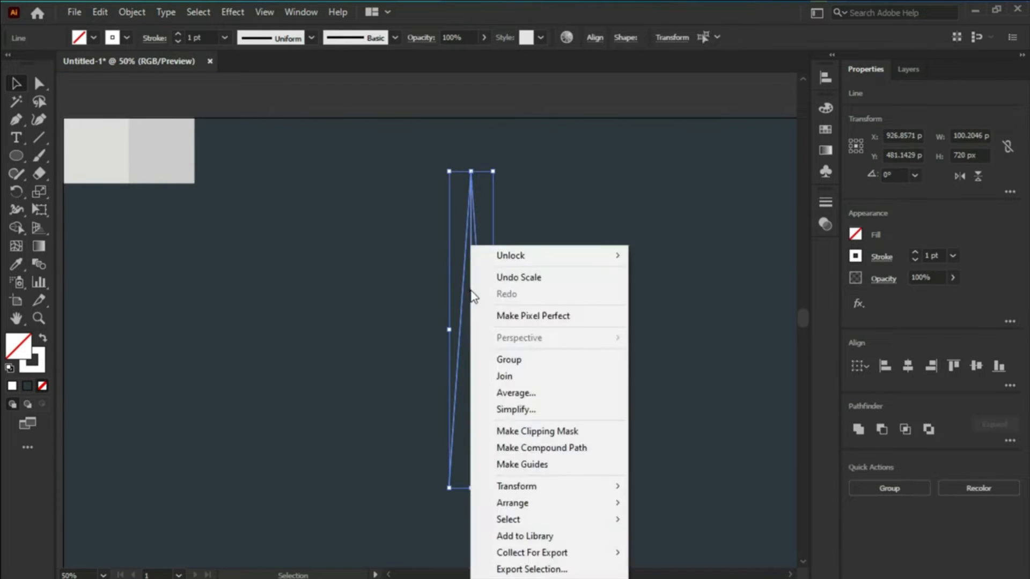
pyautogui.click(512, 359)
pyautogui.scroll(-1, 437, 269)
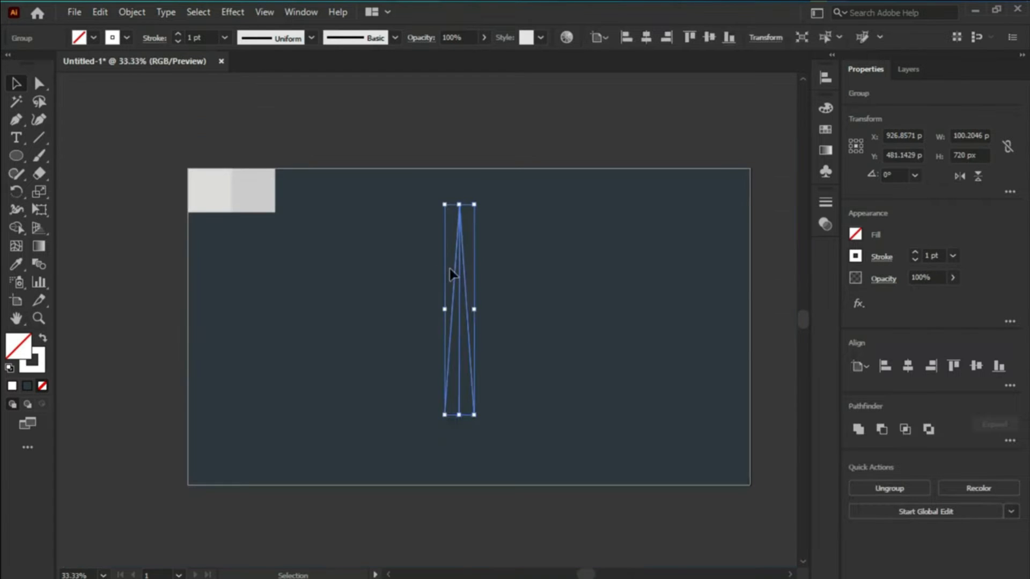
# - Centre the line group horizontally on the artboard and place a copy directly in front of it
pyautogui.hotkey('ctrl', 'c')
pyautogui.hotkey('ctrl', 'f')
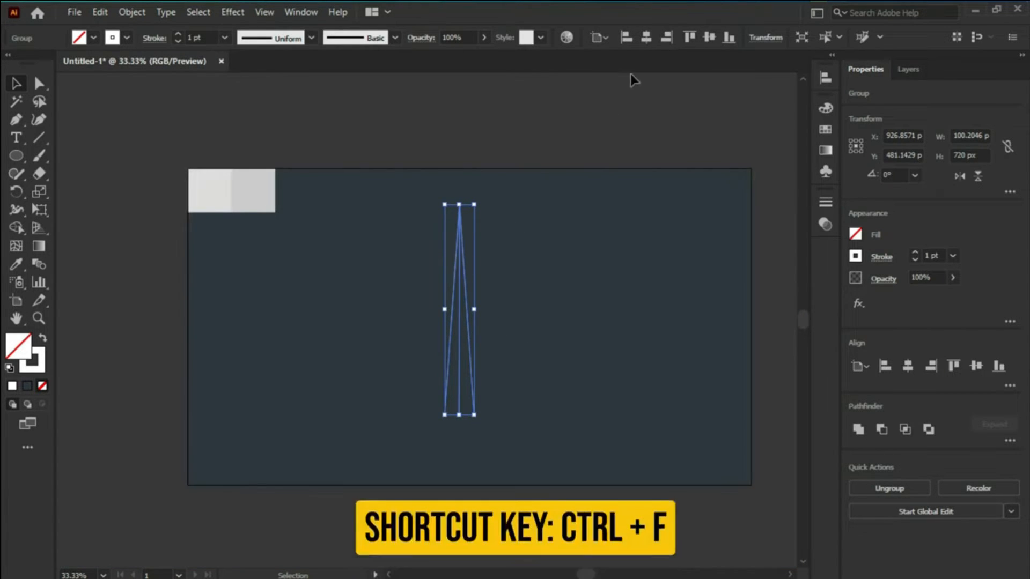
pyautogui.click(647, 39)
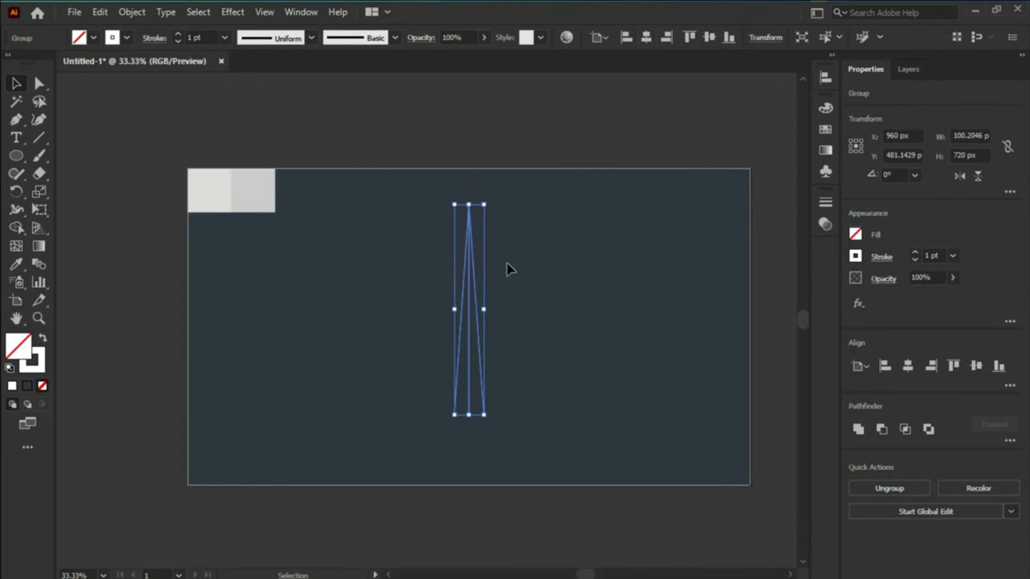
pyautogui.press('a')
pyautogui.press('v')
# - Rotate the copied line group by 120°
pyautogui.click(766, 43)
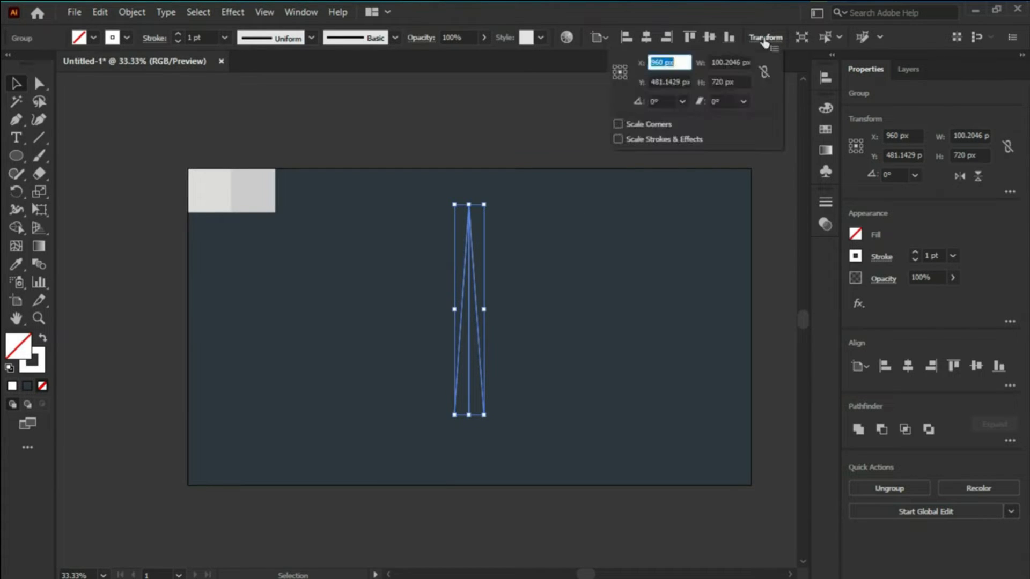
pyautogui.click(660, 102)
pyautogui.write('120')
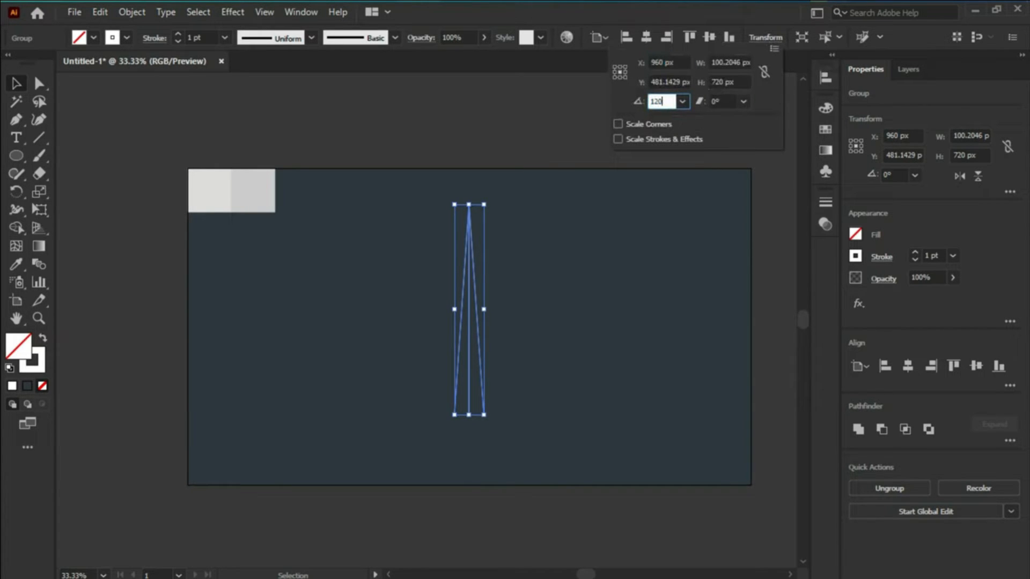
pyautogui.press('Return')
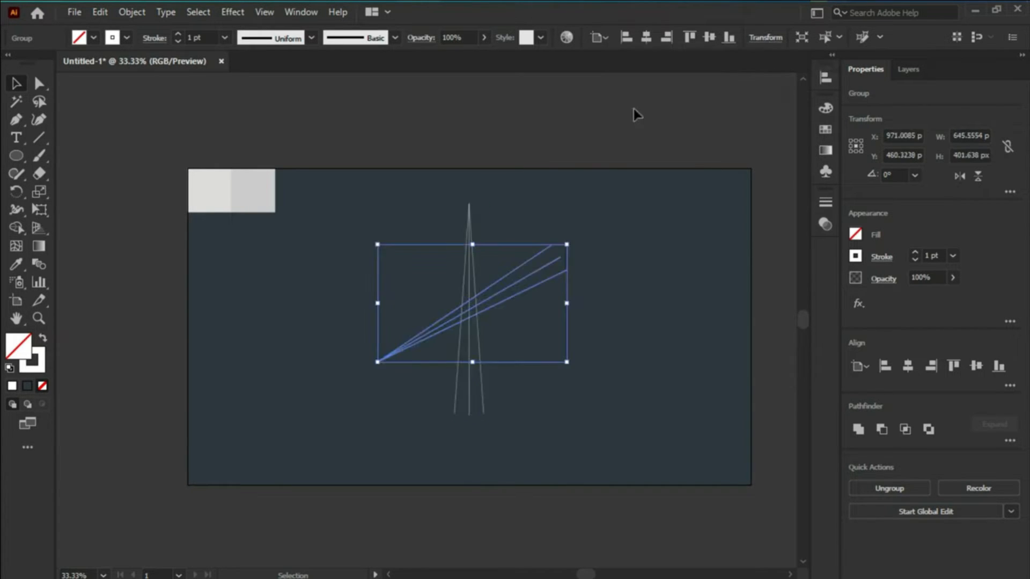
# - Create a mirrored copy of the rotated line group using Reflect across the vertical axis
pyautogui.rightClick(526, 279)
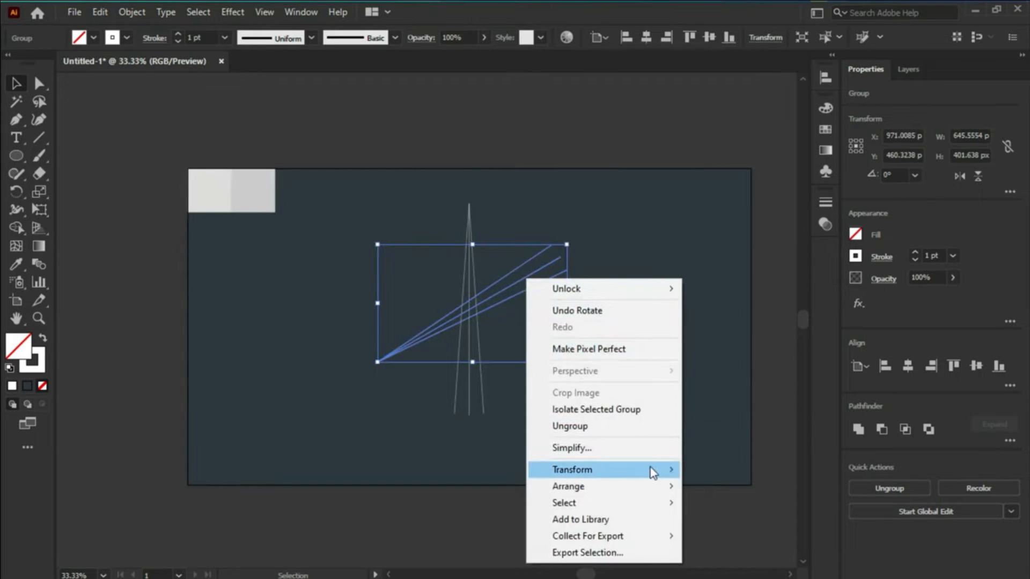
pyautogui.moveTo(651, 469)
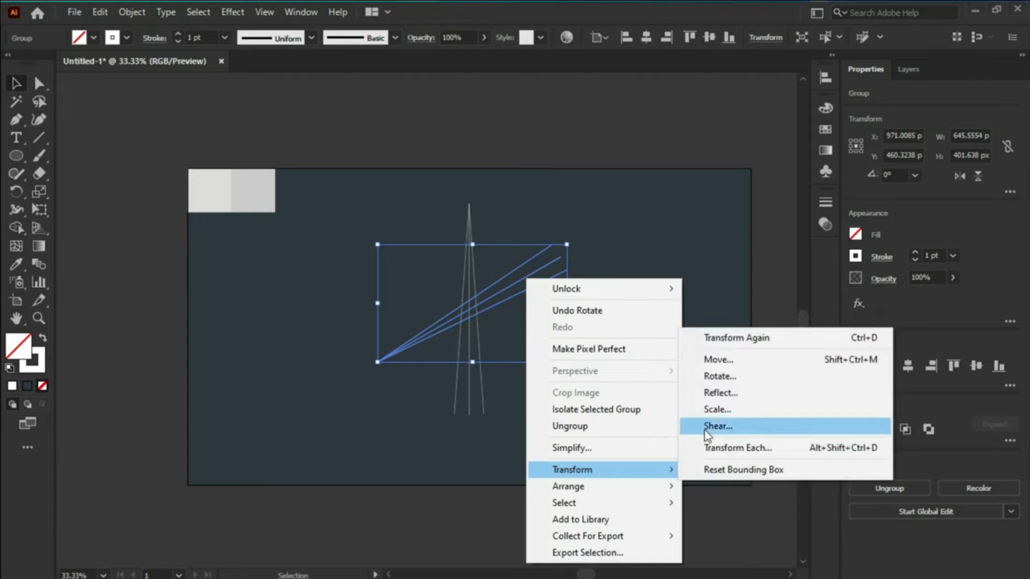
pyautogui.click(710, 398)
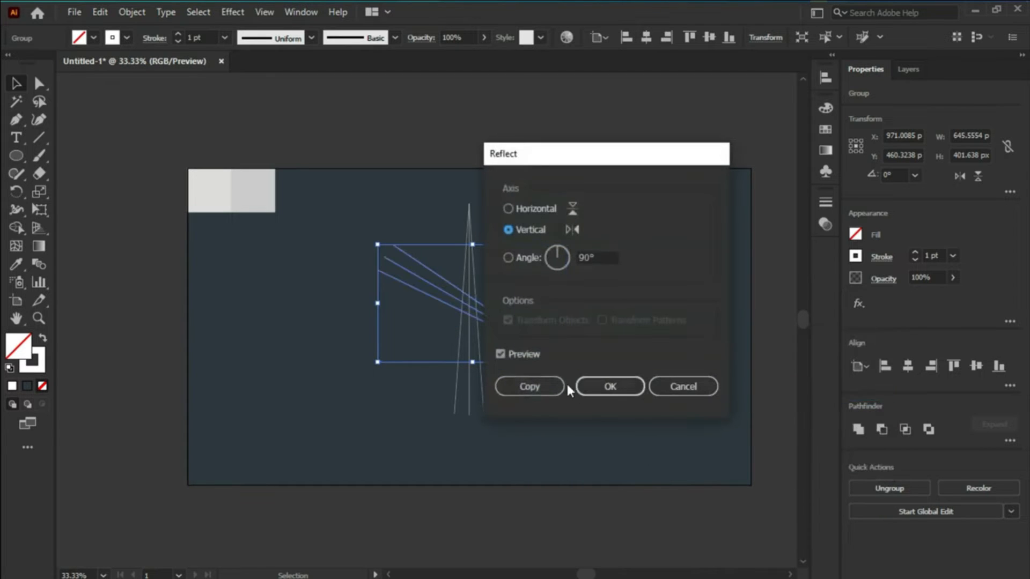
pyautogui.click(551, 388)
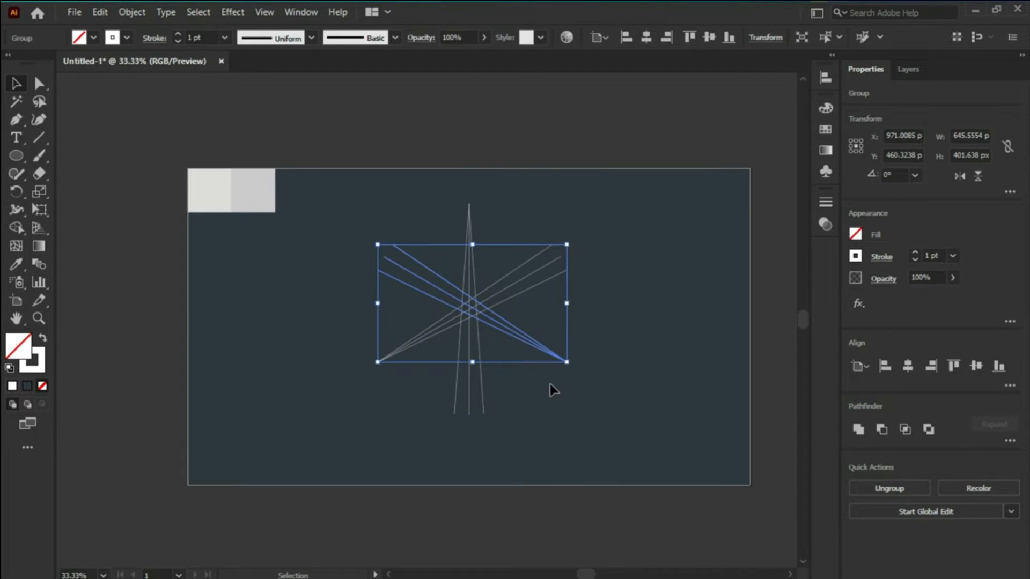
# - Select all three line groups and align their centres horizontally and vertically
pyautogui.keyDown('shift'); pyautogui.click(447, 304); pyautogui.keyUp('shift')
pyautogui.click(647, 41)
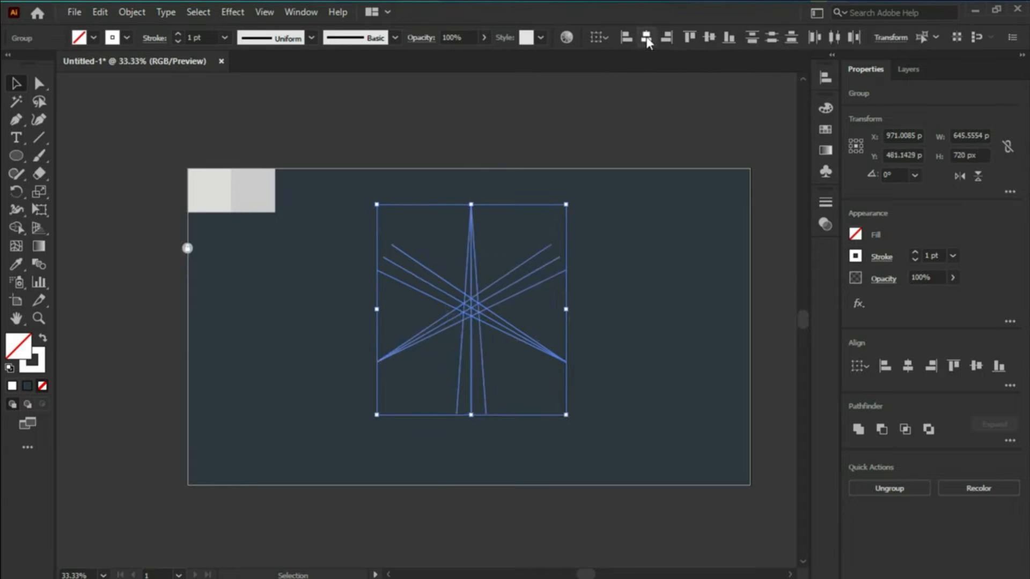
pyautogui.click(709, 38)
# - Remove the stray line ends between the spikes with the Shape Builder, leaving a three-pointed star
pyautogui.click(17, 229)
pyautogui.moveTo(420, 262); pyautogui.dragTo(416, 285)
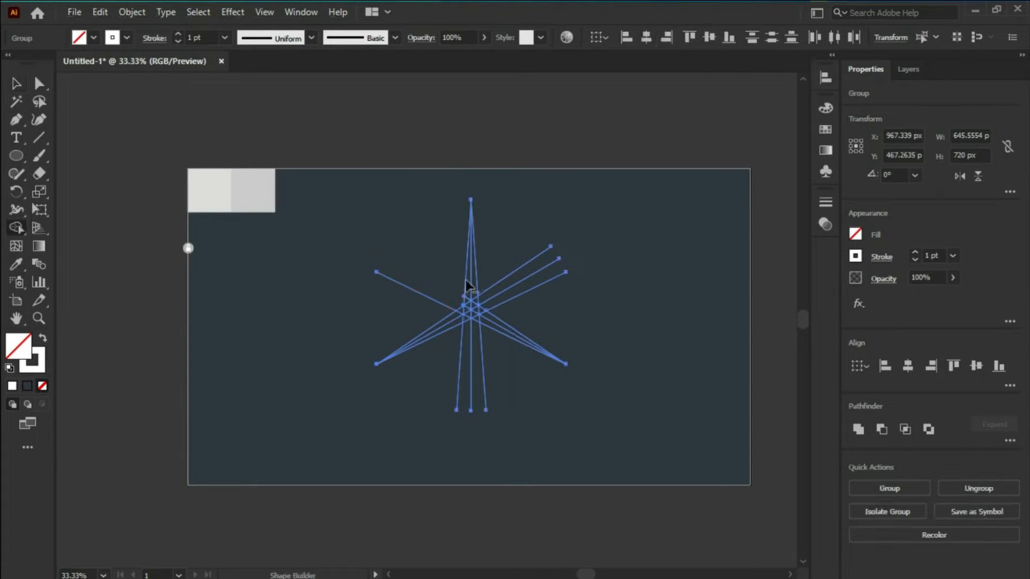
pyautogui.moveTo(501, 268)
pyautogui.mouseDown()
pyautogui.moveTo(532, 288)
pyautogui.moveTo(519, 285)
pyautogui.mouseUp()
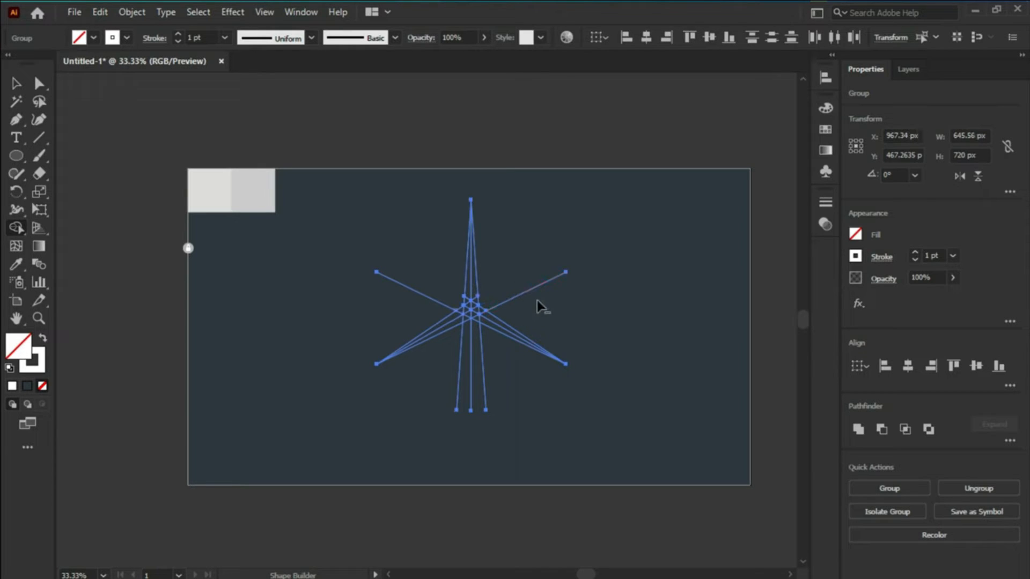
pyautogui.moveTo(483, 399); pyautogui.dragTo(440, 342)
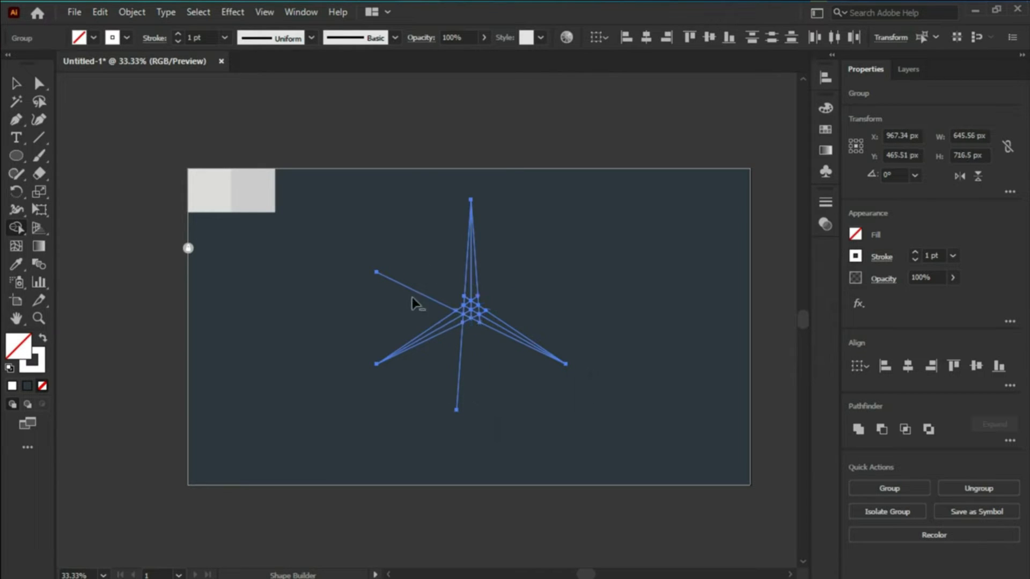
pyautogui.moveTo(477, 372); pyautogui.dragTo(481, 366)
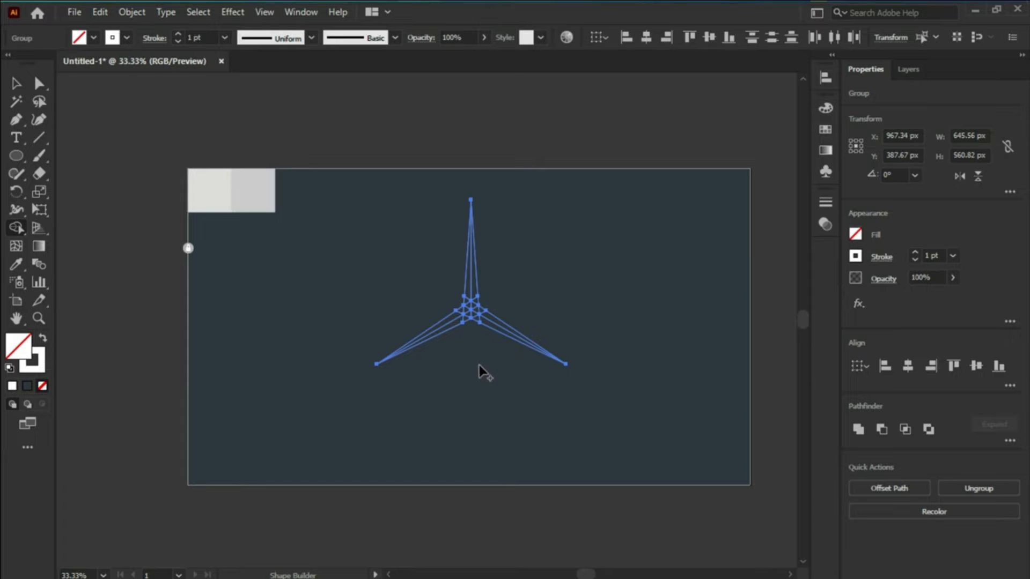
# - Draw a circle about 636 px in diameter from the star's centre
pyautogui.click(20, 158)
pyautogui.scroll(2, 474, 298)
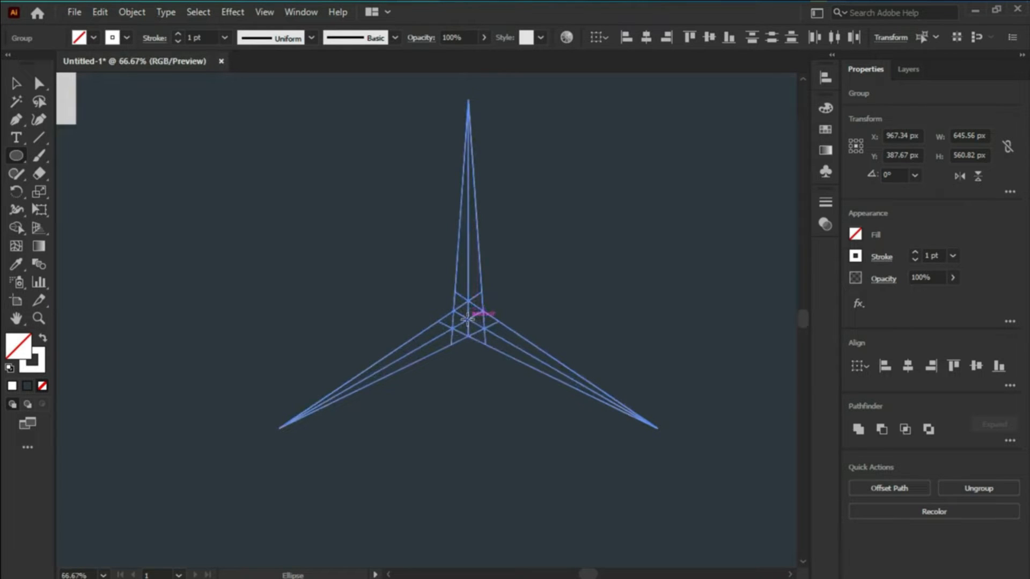
pyautogui.moveTo(467, 319); pyautogui.dragTo(490, 133)
# - Paste a copy of the circle in front and shrink it about its centre to about 621 px
pyautogui.press('ctrl')
pyautogui.hotkey('ctrl', 'c')
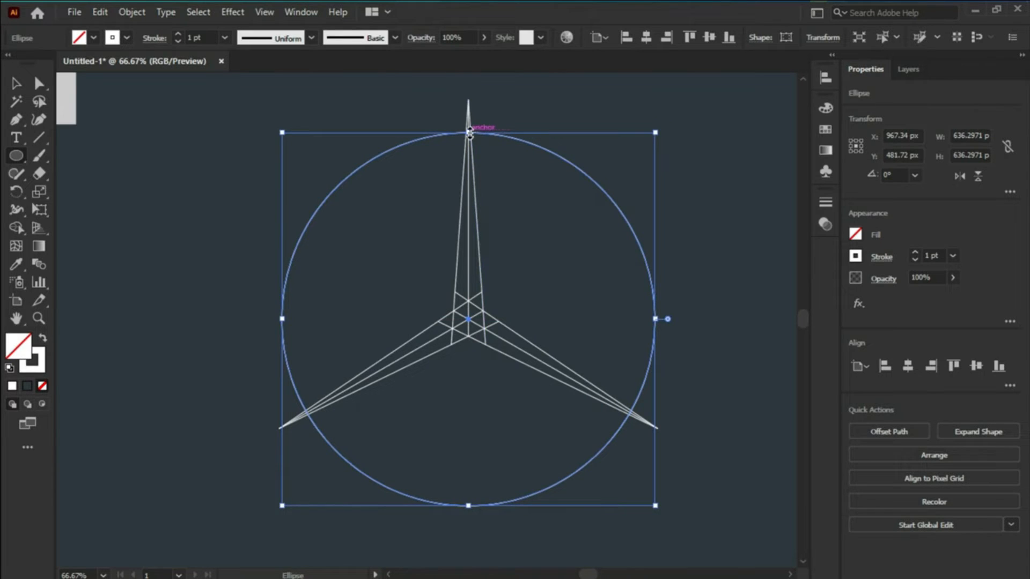
pyautogui.hotkey('ctrl', 'f')
pyautogui.moveTo(469, 132); pyautogui.dragTo(472, 140)
# - Paste a copy of the inner circle in front and enlarge it about its centre to about 654 px
pyautogui.hotkey('ctrl', 'c')
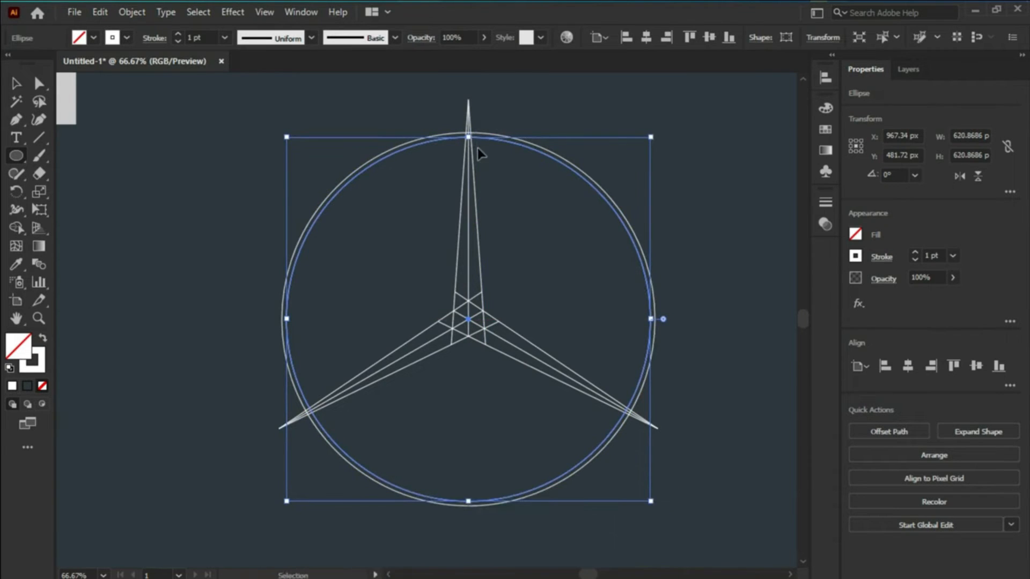
pyautogui.hotkey('ctrl', 'f')
pyautogui.moveTo(468, 137); pyautogui.dragTo(472, 127)
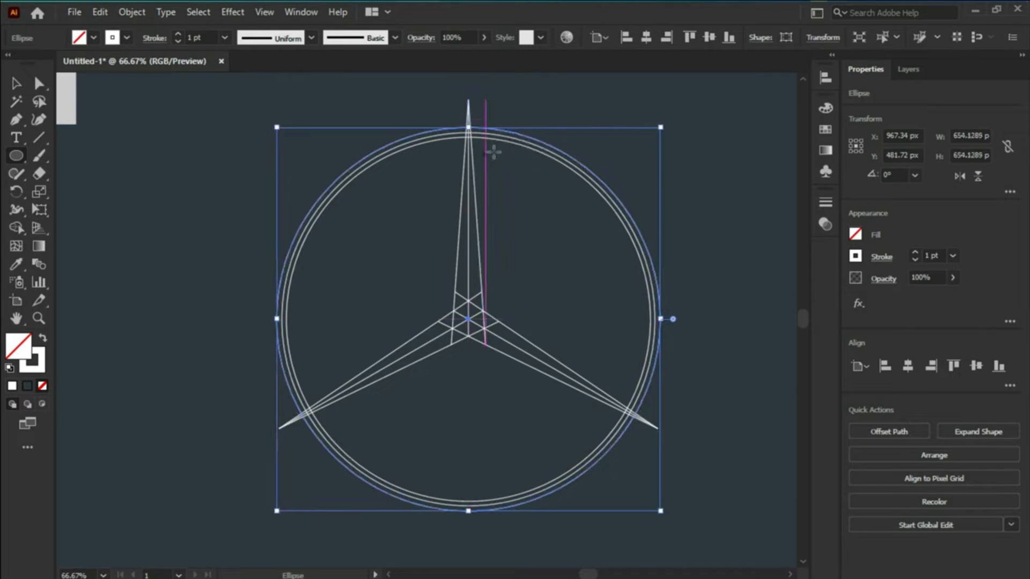
# - Draw two short lines at the top spike from its edges' crossings with the inner circle to the outer circle's top point
pyautogui.click(40, 138)
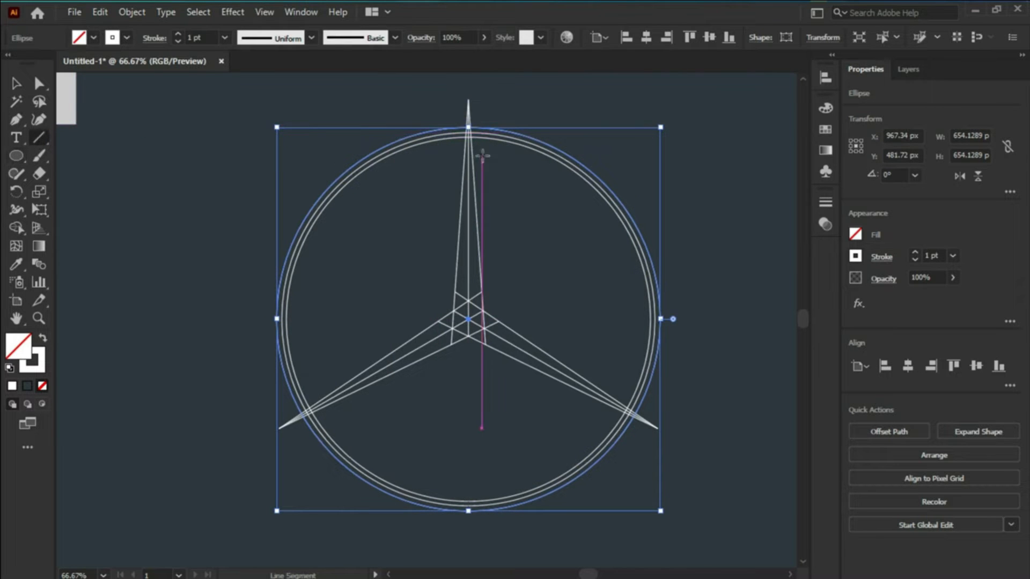
pyautogui.hotkey('ctrl', 'shift', 'a')
pyautogui.scroll(5, 468, 107)
pyautogui.moveTo(468, 212); pyautogui.dragTo(484, 153)
pyautogui.moveTo(500, 211); pyautogui.dragTo(484, 153)
pyautogui.scroll(-5, 494, 167)
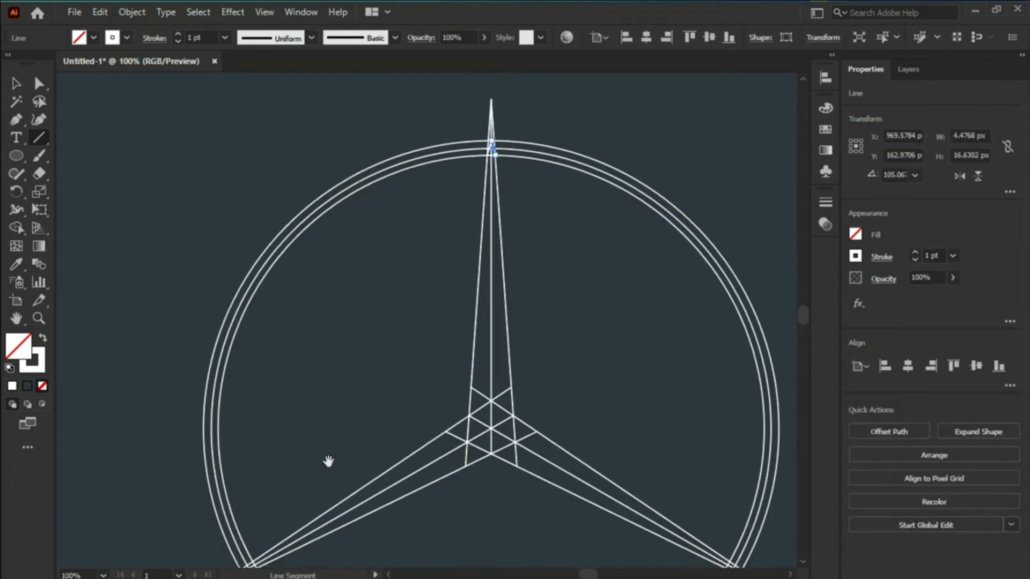
# - Draw short lines at the lower-left spike from its inner-circle crossings to the point where its centre line meets the middle circle
pyautogui.scroll(2, 338, 375)
pyautogui.scroll(4, 322, 391)
pyautogui.moveTo(370, 316)
pyautogui.mouseDown()
pyautogui.moveTo(346, 356)
pyautogui.moveTo(368, 356)
pyautogui.moveTo(346, 356)
pyautogui.mouseUp()
pyautogui.scroll(-3, 302, 343)
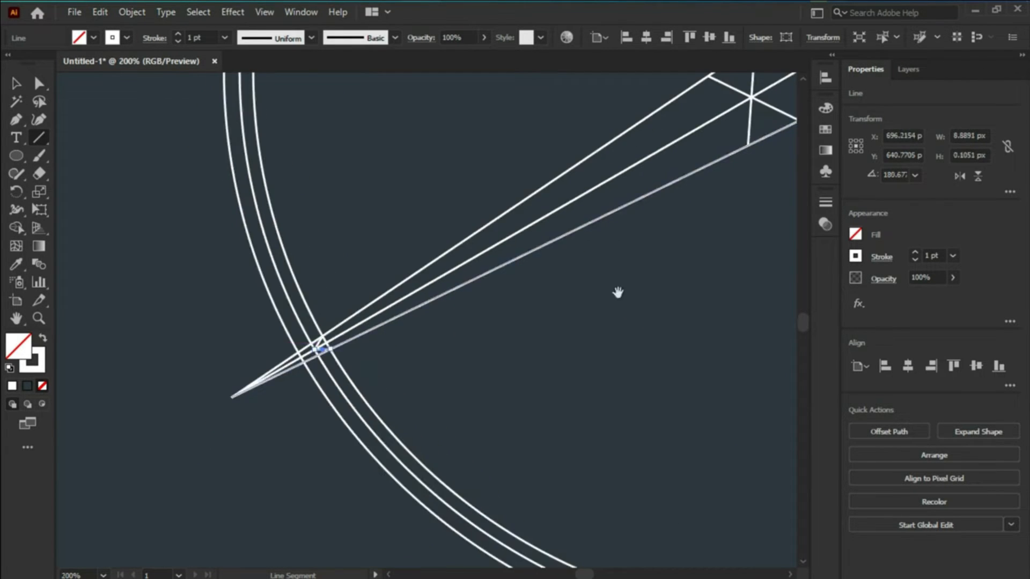
# - Draw short lines at the lower-right spike from its inner-circle crossings to the middle circle on its centre line, and deselect everything
pyautogui.moveTo(616, 292); pyautogui.dragTo(96, 262)
pyautogui.moveTo(644, 262); pyautogui.dragTo(444, 295)
pyautogui.scroll(1, 553, 335)
pyautogui.moveTo(545, 361)
pyautogui.mouseDown()
pyautogui.moveTo(568, 362)
pyautogui.moveTo(563, 354)
pyautogui.mouseUp()
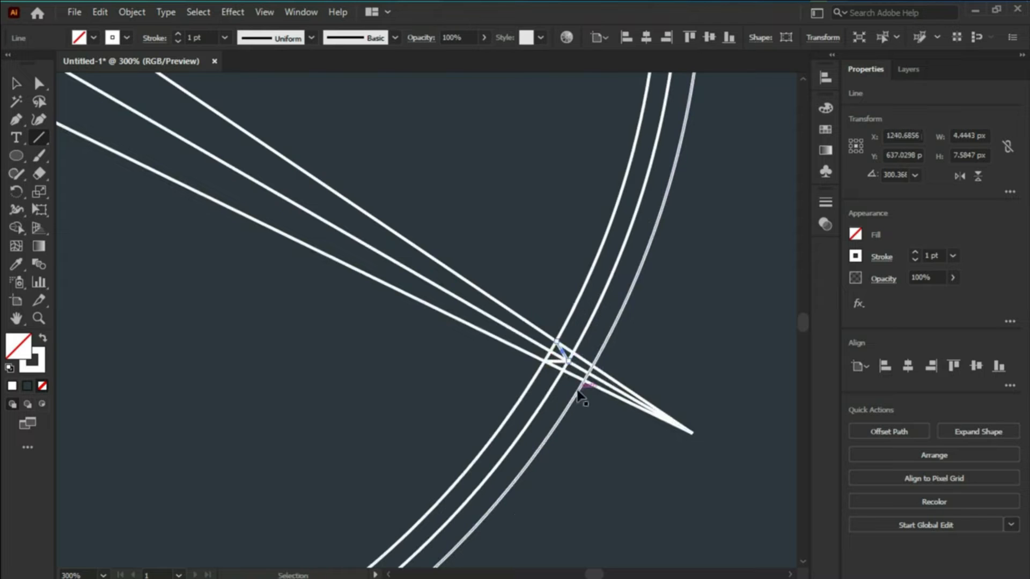
pyautogui.hotkey('ctrl', 'shift', 'a')
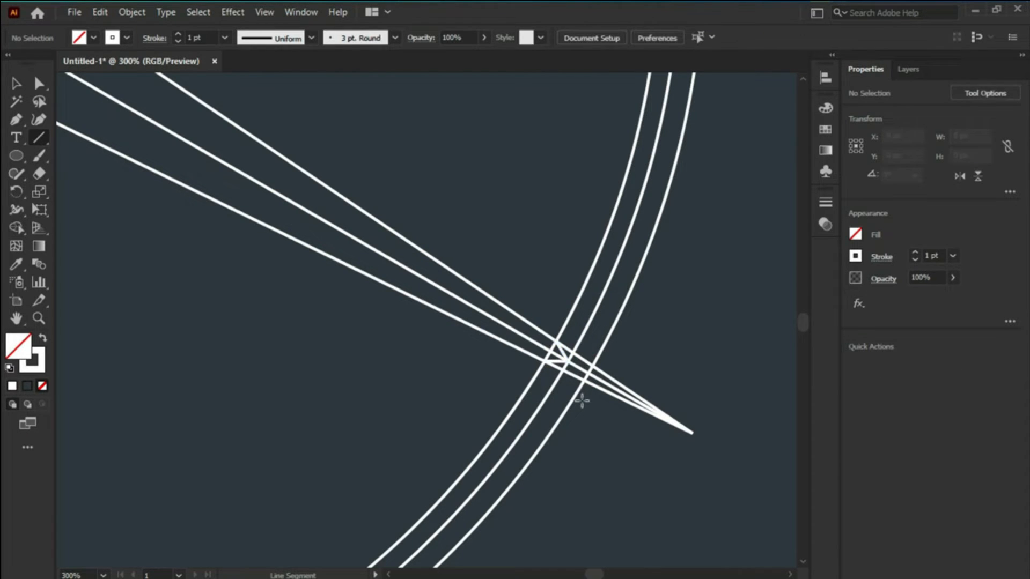
# - Reduce the stroke weight of all star lines and circles to 0 pt
pyautogui.scroll(-4, 582, 401)
pyautogui.press('v')
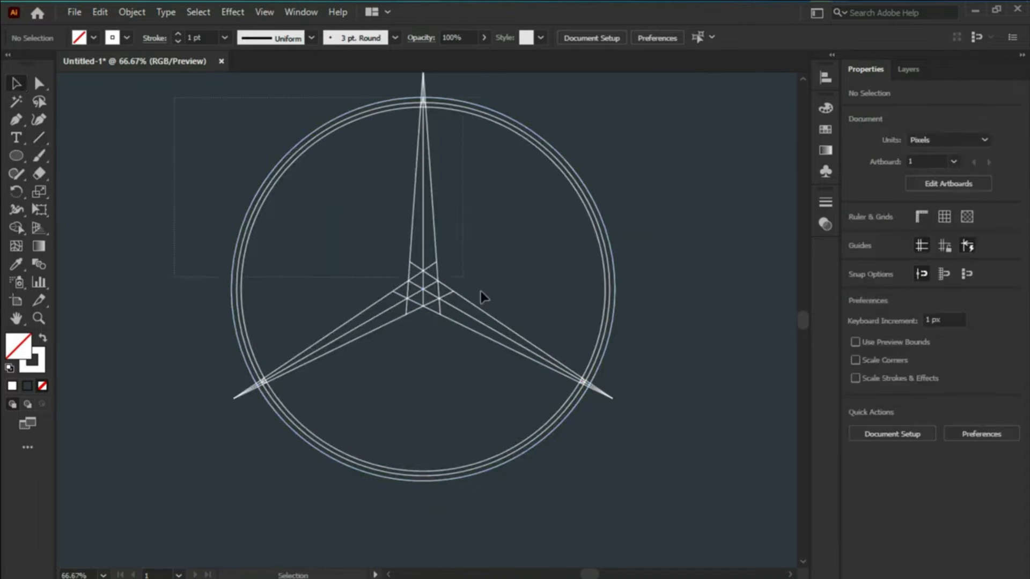
pyautogui.hotkey('ctrl', 'a')
pyautogui.click(178, 42)
pyautogui.click(177, 41)
pyautogui.click(178, 41)
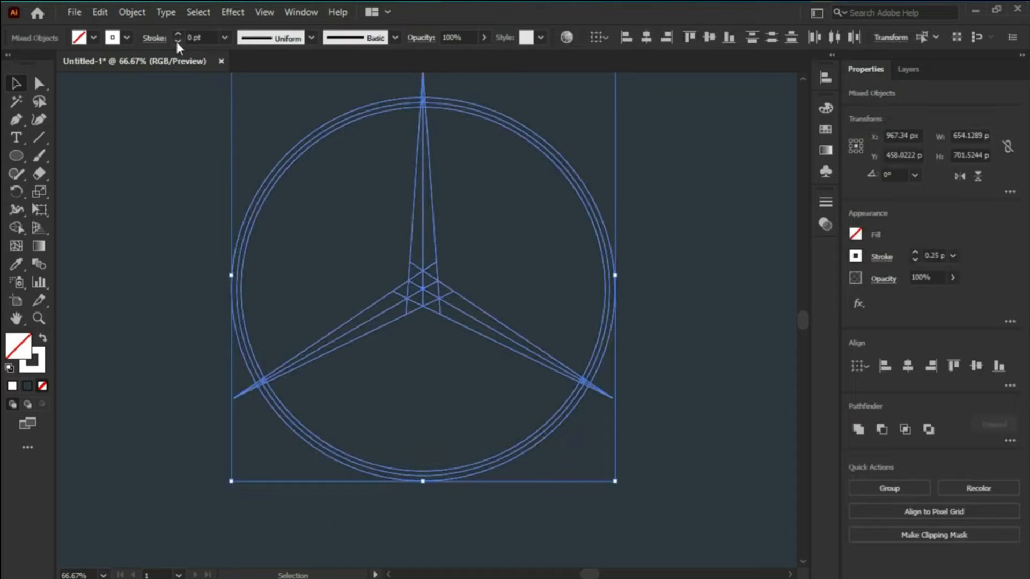
# - Remove the artwork's remaining stroke, choose a black fill, and merge each half of the top spike separately with the Shape Builder
pyautogui.click(177, 42)
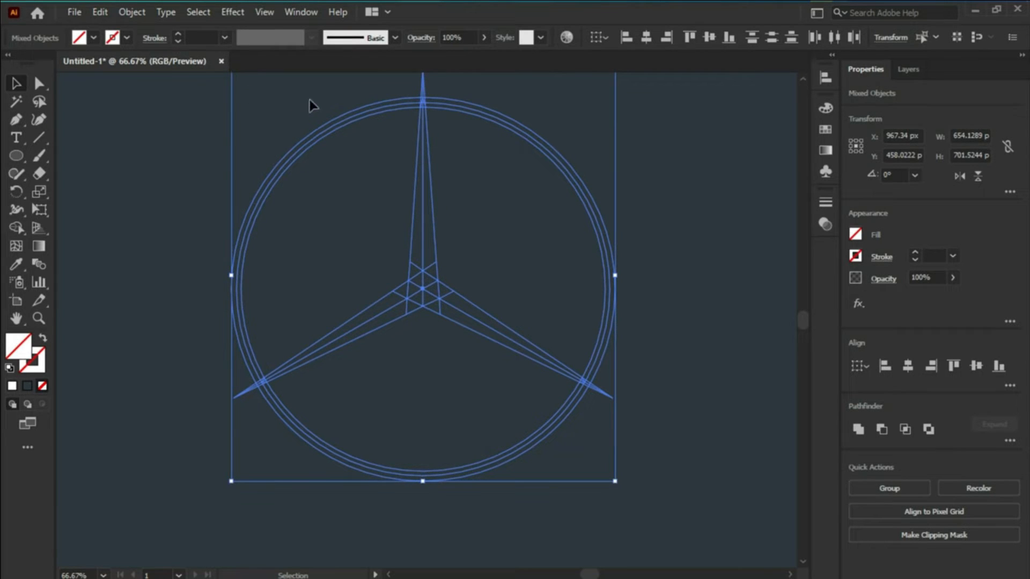
pyautogui.click(20, 232)
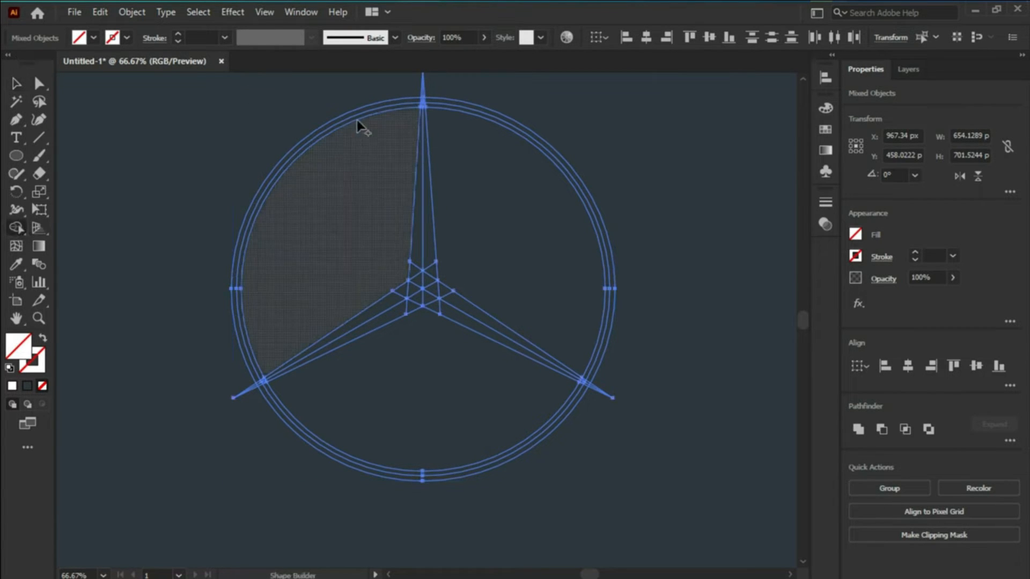
pyautogui.scroll(10, 421, 105)
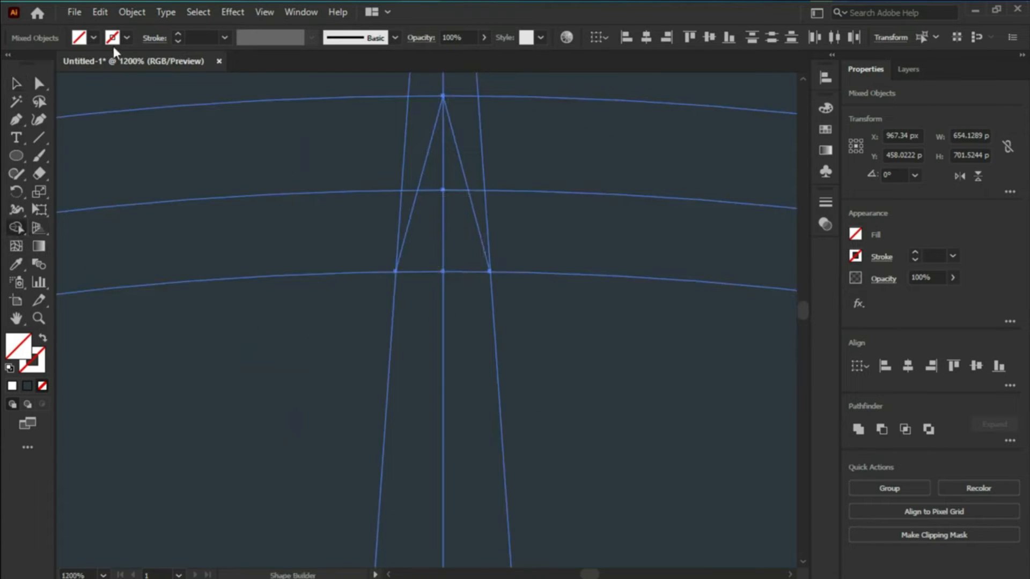
pyautogui.click(94, 39)
pyautogui.click(43, 62)
pyautogui.moveTo(451, 168); pyautogui.dragTo(461, 297)
pyautogui.moveTo(428, 241); pyautogui.dragTo(426, 295)
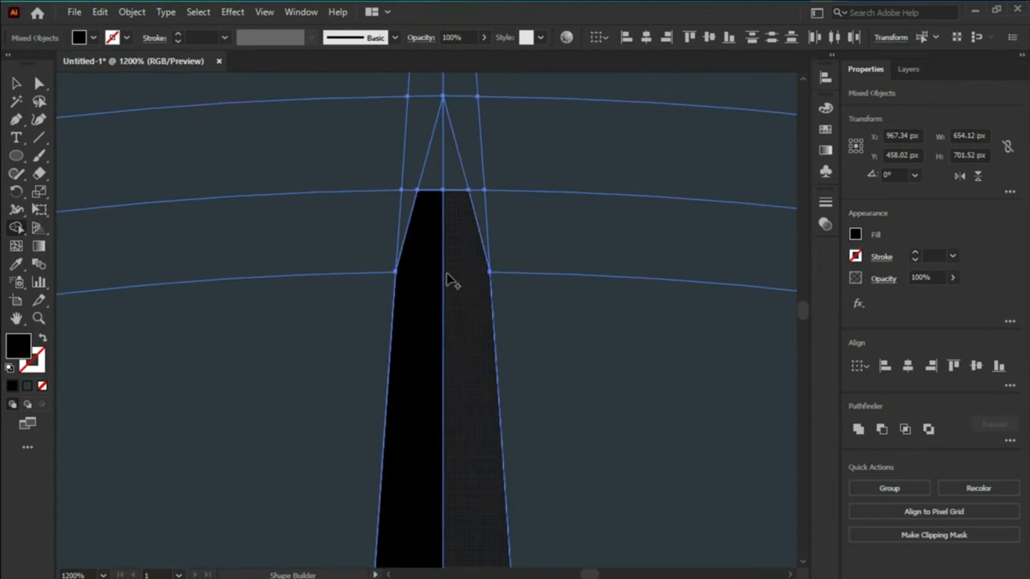
# - Merge the upper and lower halves of the two lower spikes into separate black shapes with the Shape Builder
pyautogui.scroll(-5, 448, 276)
pyautogui.scroll(-2, 459, 244)
pyautogui.moveTo(385, 333); pyautogui.dragTo(444, 305)
pyautogui.moveTo(420, 336); pyautogui.dragTo(449, 318)
pyautogui.moveTo(467, 318); pyautogui.dragTo(496, 337)
pyautogui.moveTo(473, 304); pyautogui.dragTo(507, 318)
# - Merge the ring segments around the top spike's tip into black bands with the Shape Builder
pyautogui.scroll(5, 707, 448)
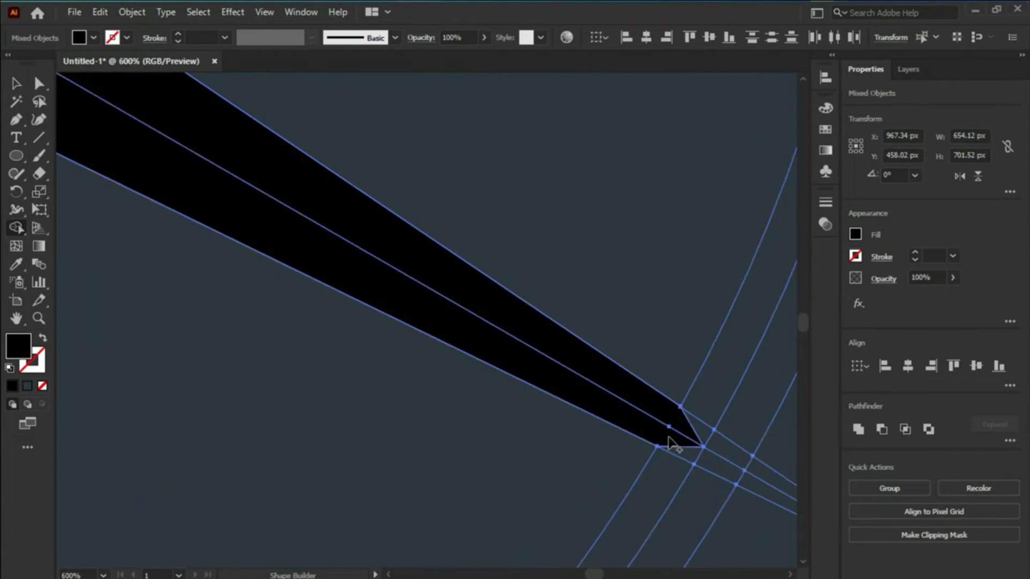
pyautogui.scroll(-5, 616, 425)
pyautogui.scroll(6, 467, 144)
pyautogui.moveTo(445, 214); pyautogui.dragTo(468, 208)
pyautogui.moveTo(553, 214); pyautogui.dragTo(520, 203)
pyautogui.moveTo(429, 156); pyautogui.dragTo(547, 156)
# - Merge the inner and outer ring band segments around the lower-right spike's tip with the Shape Builder
pyautogui.scroll(-5, 429, 156)
pyautogui.scroll(5, 579, 472)
pyautogui.moveTo(676, 379); pyautogui.dragTo(662, 397)
pyautogui.moveTo(612, 295); pyautogui.dragTo(599, 328)
pyautogui.moveTo(553, 370); pyautogui.dragTo(576, 343)
pyautogui.moveTo(641, 311); pyautogui.dragTo(600, 375)
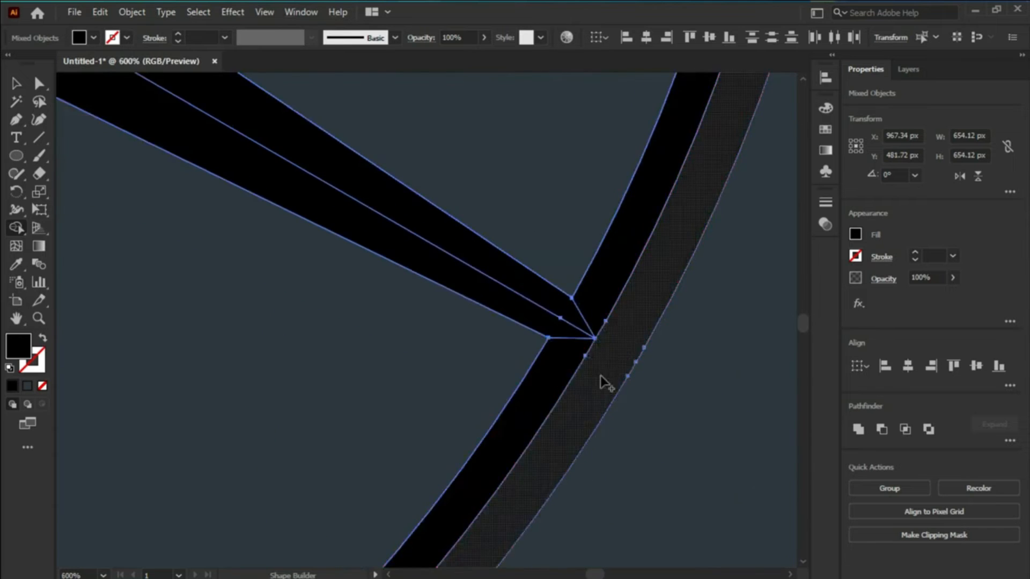
# - Merge the inner and outer ring band segments around the lower-left spike's tip with the Shape Builder
pyautogui.scroll(-5, 600, 375)
pyautogui.scroll(5, 249, 343)
pyautogui.moveTo(247, 341); pyautogui.dragTo(263, 386)
pyautogui.moveTo(295, 322); pyautogui.dragTo(328, 384)
pyautogui.moveTo(339, 300); pyautogui.dragTo(343, 322)
pyautogui.moveTo(375, 367); pyautogui.dragTo(359, 346)
pyautogui.scroll(-5, 374, 317)
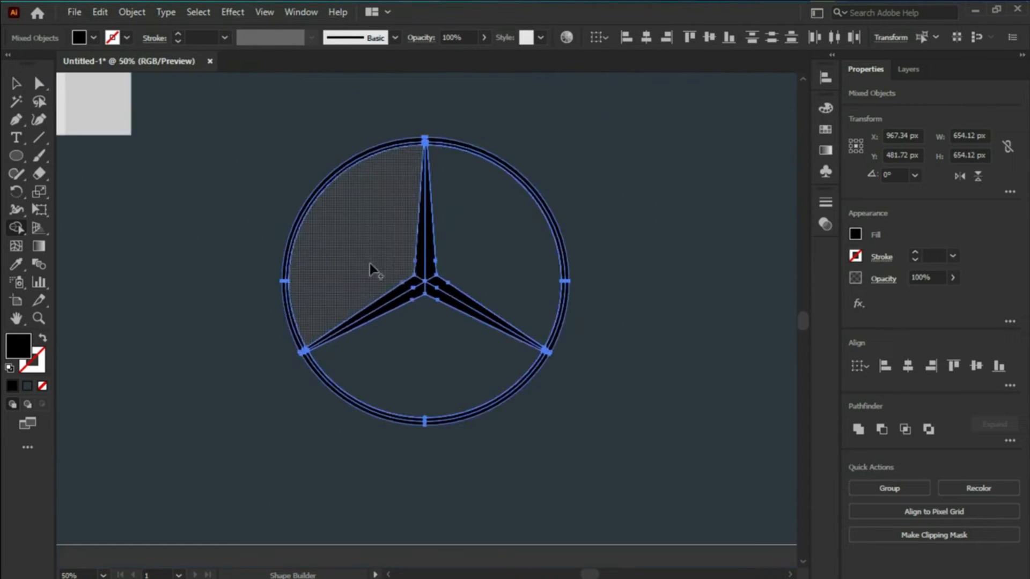
pyautogui.scroll(1, 368, 249)
# - Fill the top spike's left half and the upper halves of both lower spikes with white sampled from the colour swatch rectangle
pyautogui.press('v')
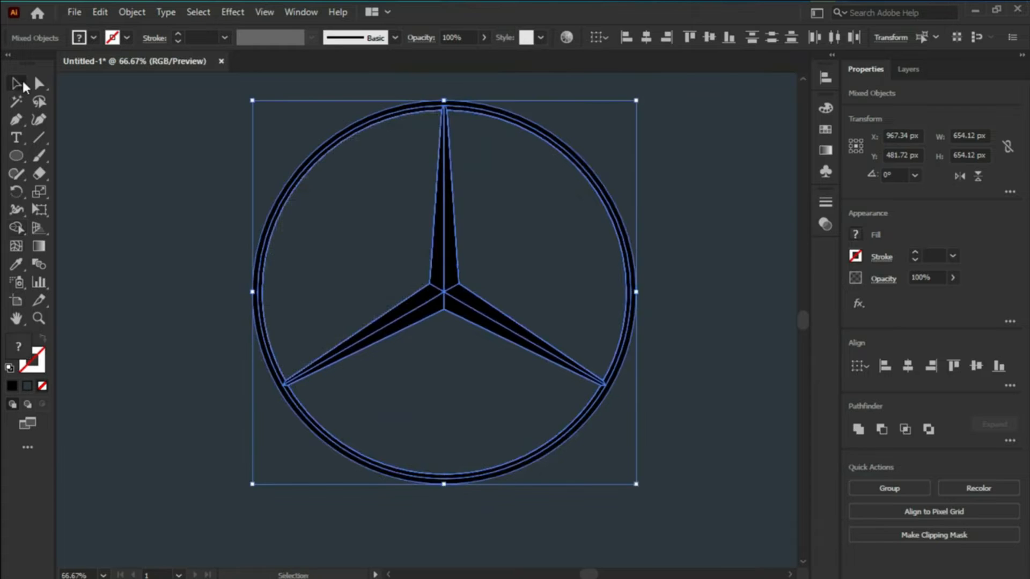
pyautogui.click(514, 225)
pyautogui.click(436, 225)
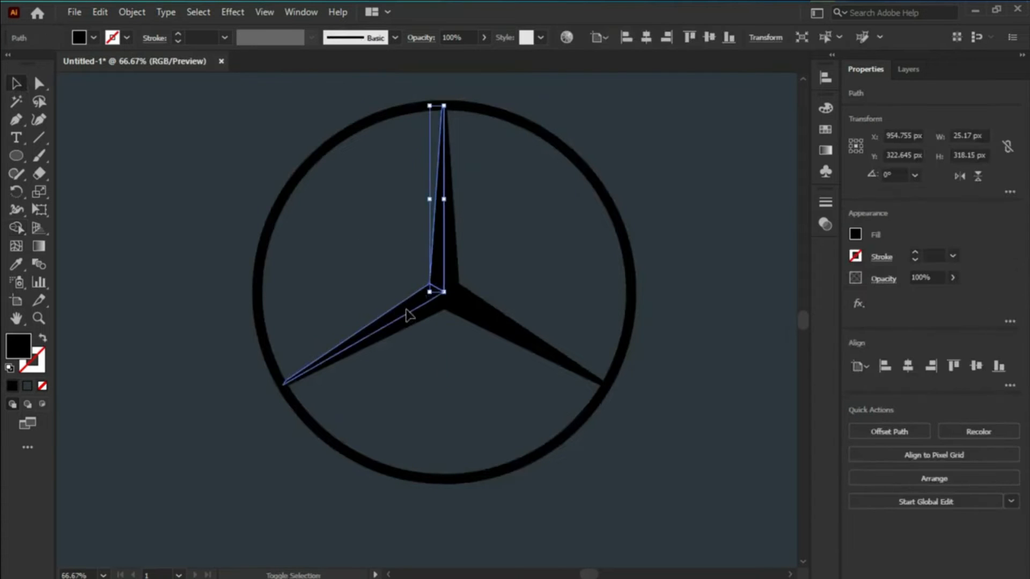
pyautogui.keyDown('shift'); pyautogui.click(407, 313); pyautogui.keyUp('shift')
pyautogui.keyDown('shift'); pyautogui.click(483, 303); pyautogui.keyUp('shift')
pyautogui.scroll(-2, 502, 363)
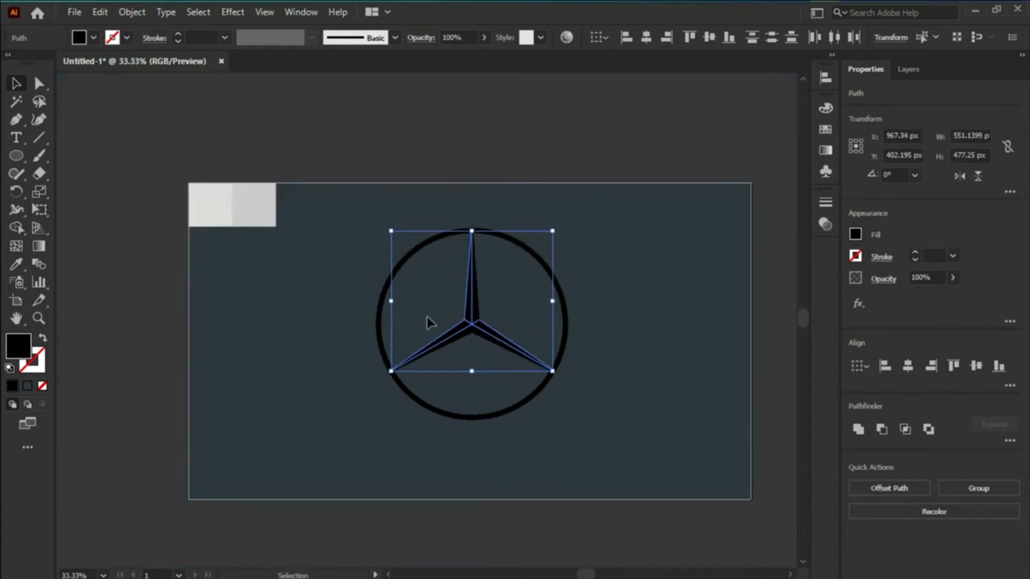
pyautogui.click(16, 265)
pyautogui.click(211, 205)
# - Fill the top spike's right half and the lower halves of both lower spikes with the sampled light grey
pyautogui.scroll(1, 396, 343)
pyautogui.keyDown('ctrl'); pyautogui.keyDown('shift'); pyautogui.click(500, 326); pyautogui.keyUp('shift'); pyautogui.keyUp('ctrl')
pyautogui.keyDown('ctrl'); pyautogui.click(528, 329); pyautogui.keyUp('ctrl')
pyautogui.keyDown('ctrl'); pyautogui.keyDown('shift'); pyautogui.click(504, 326); pyautogui.keyUp('shift'); pyautogui.keyUp('ctrl')
pyautogui.keyDown('ctrl'); pyautogui.keyDown('shift'); pyautogui.click(516, 291); pyautogui.keyUp('shift'); pyautogui.keyUp('ctrl')
pyautogui.click(207, 141)
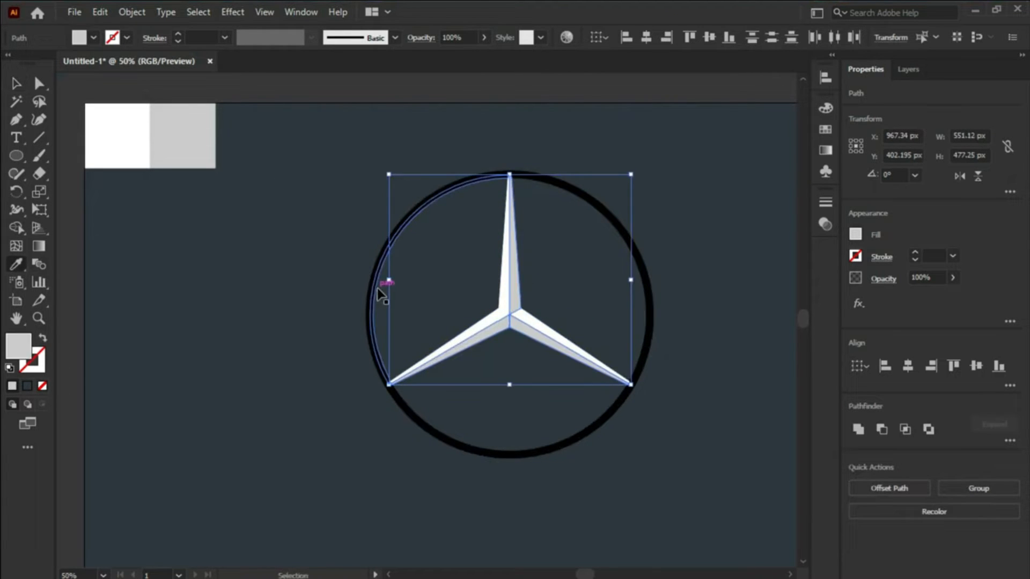
# - Fill all segments of the inner ring band with the sampled light grey
pyautogui.keyDown('ctrl'); pyautogui.click(377, 290); pyautogui.keyUp('ctrl')
pyautogui.keyDown('ctrl'); pyautogui.keyDown('shift'); pyautogui.click(598, 205); pyautogui.keyUp('shift'); pyautogui.keyUp('ctrl')
pyautogui.keyDown('ctrl'); pyautogui.keyDown('shift'); pyautogui.click(613, 409); pyautogui.keyUp('shift'); pyautogui.keyUp('ctrl')
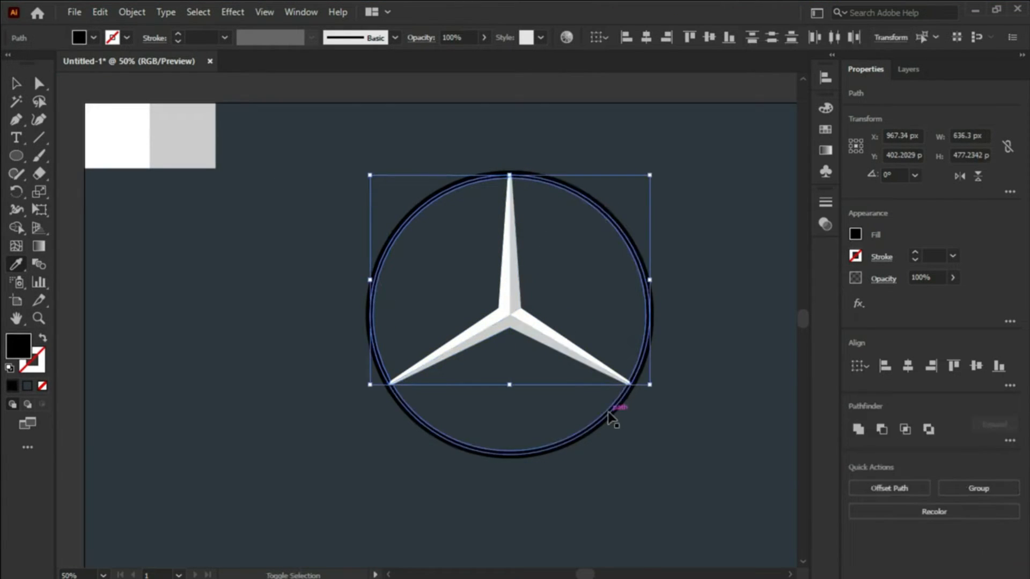
pyautogui.click(155, 157)
# - Fill the outer ring band with the sampled white and deselect it
pyautogui.keyDown('ctrl'); pyautogui.keyDown('shift'); pyautogui.click(410, 215); pyautogui.keyUp('shift'); pyautogui.keyUp('ctrl')
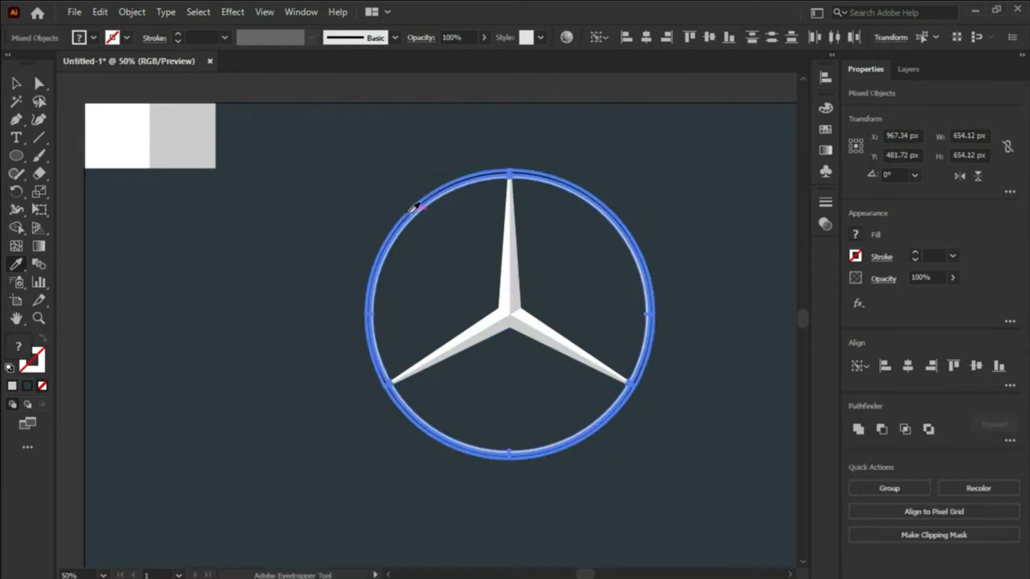
pyautogui.keyDown('ctrl'); pyautogui.click(410, 211); pyautogui.keyUp('ctrl')
pyautogui.keyDown('ctrl'); pyautogui.click(410, 215); pyautogui.keyUp('ctrl')
pyautogui.click(138, 124)
pyautogui.keyDown('ctrl'); pyautogui.click(466, 131); pyautogui.keyUp('ctrl')
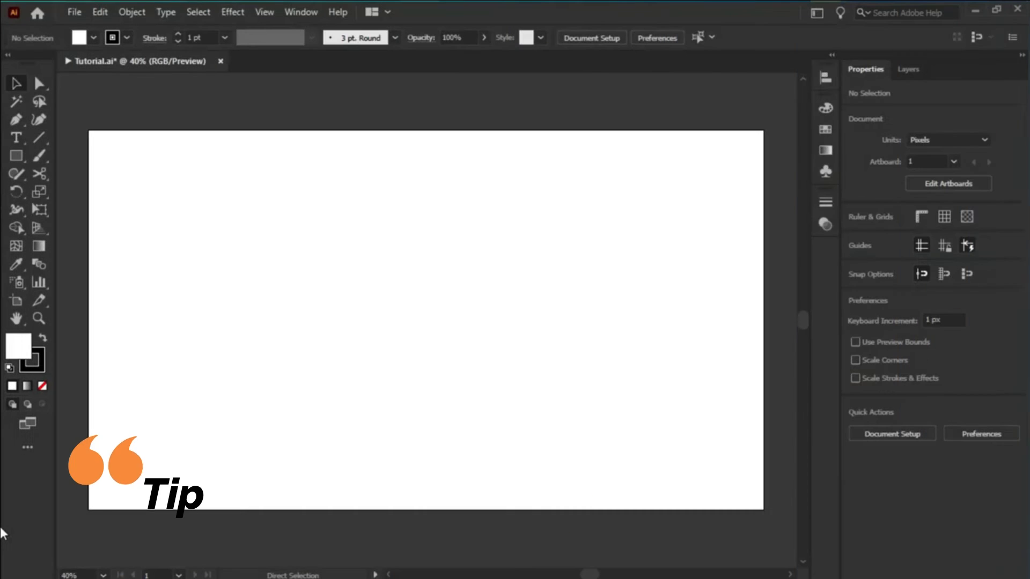
# - In the Tutorial.ai document, draw an unfilled circle about 229 px in diameter from the centre of the artboard
pyautogui.press('v')
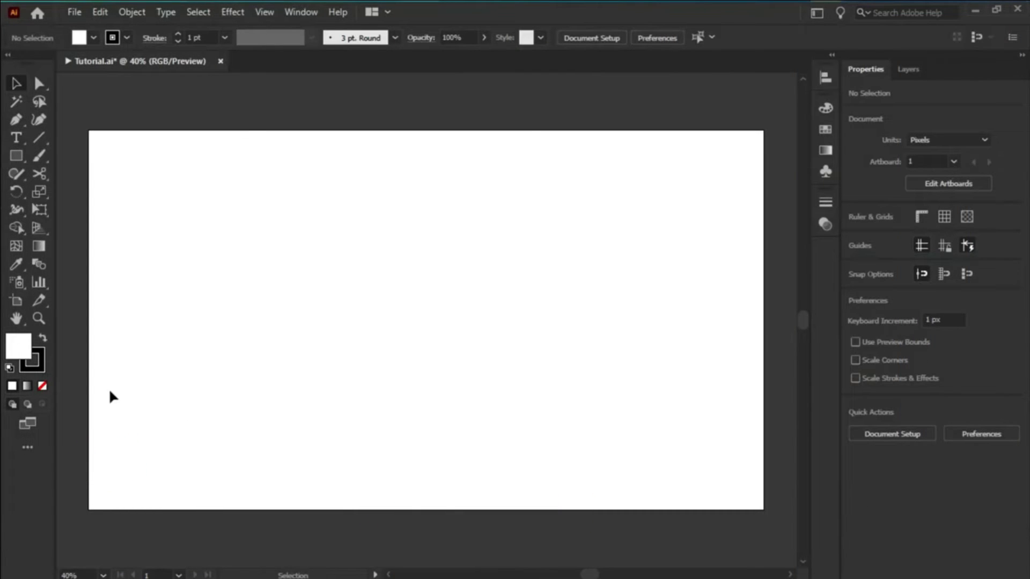
pyautogui.click(39, 388)
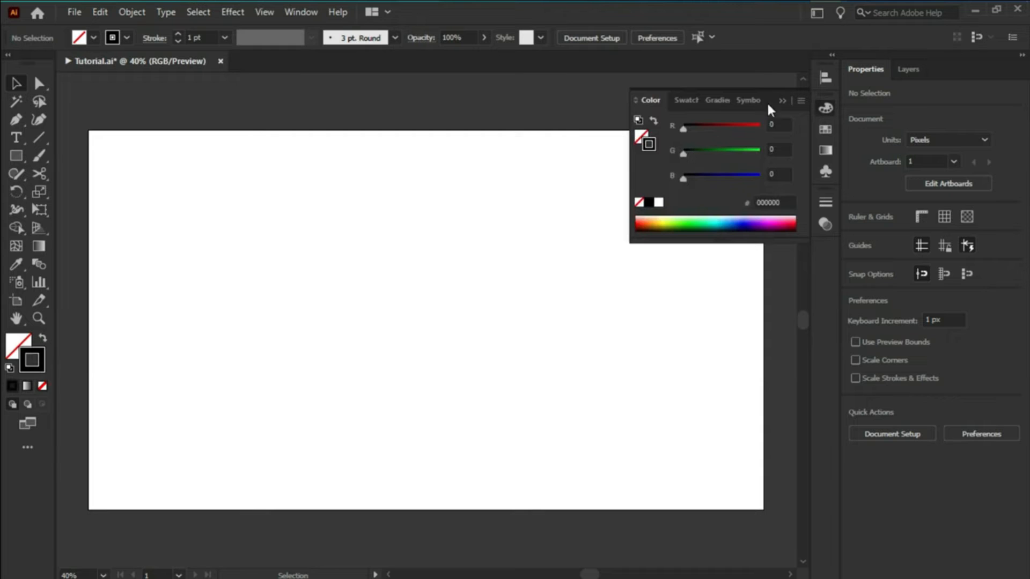
pyautogui.click(782, 102)
pyautogui.moveTo(15, 156); pyautogui.dragTo(64, 192)
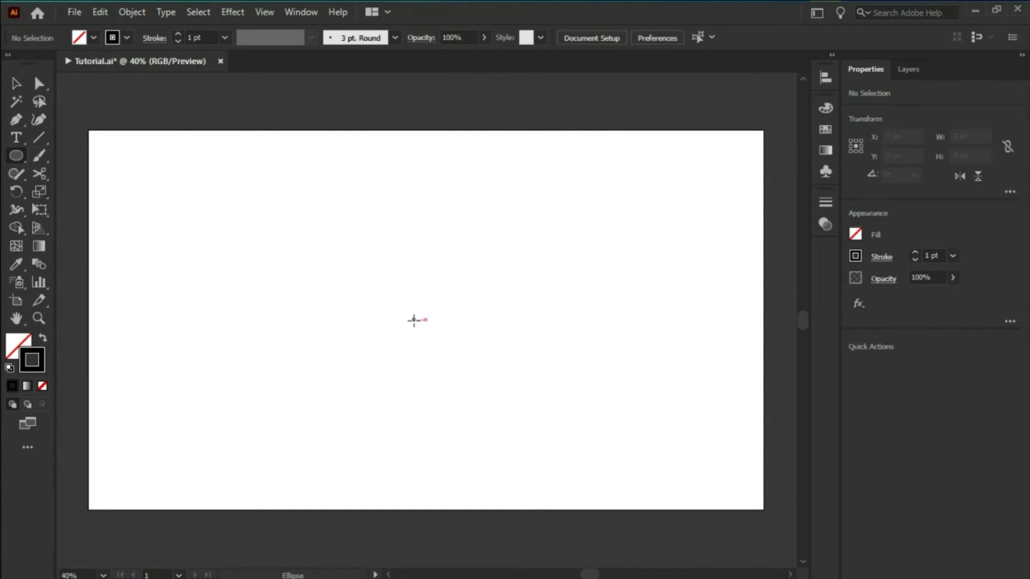
pyautogui.moveTo(423, 320); pyautogui.dragTo(467, 280)
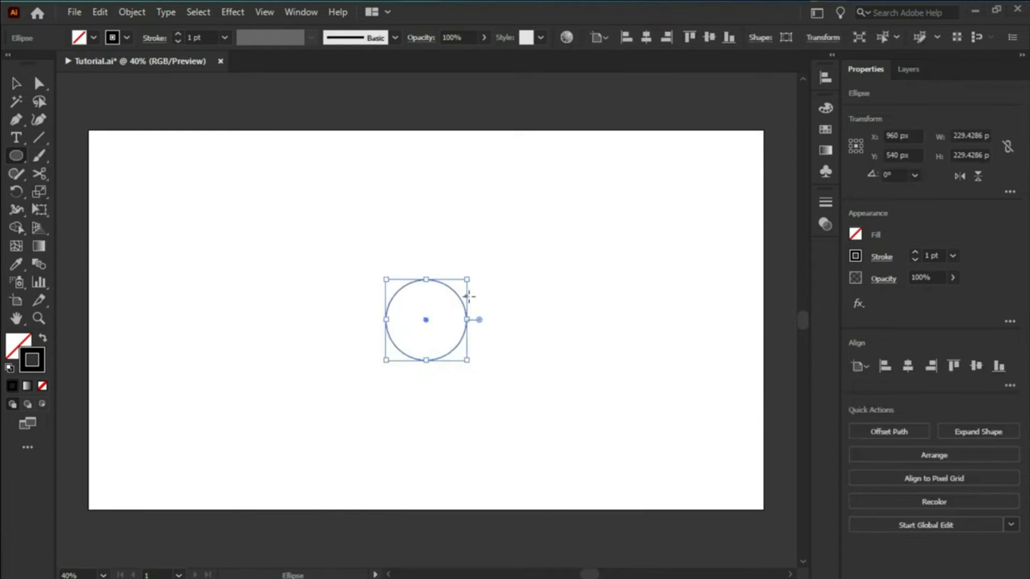
# - Align the circle's stroke to the centre of its path
pyautogui.click(824, 203)
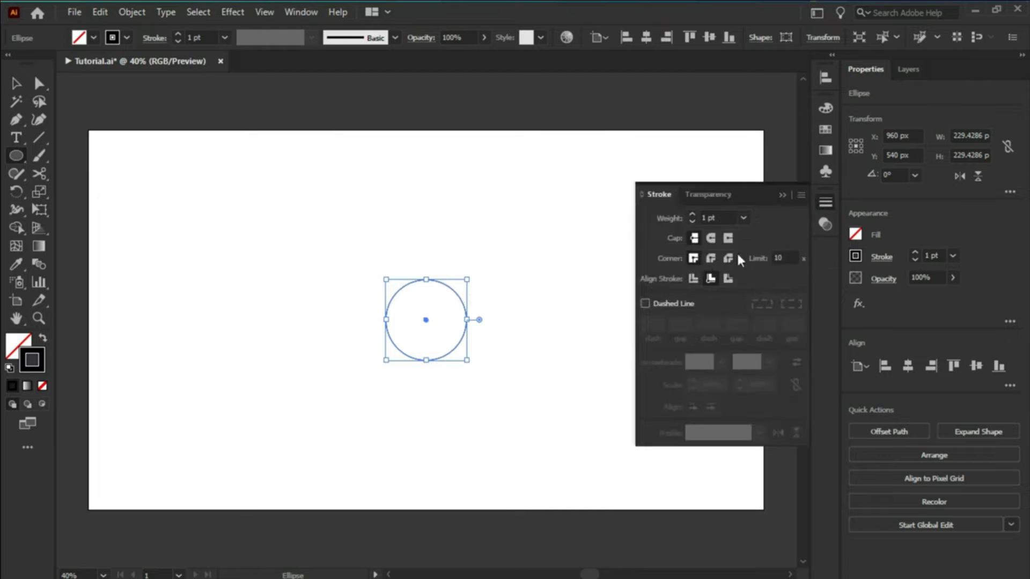
pyautogui.click(694, 279)
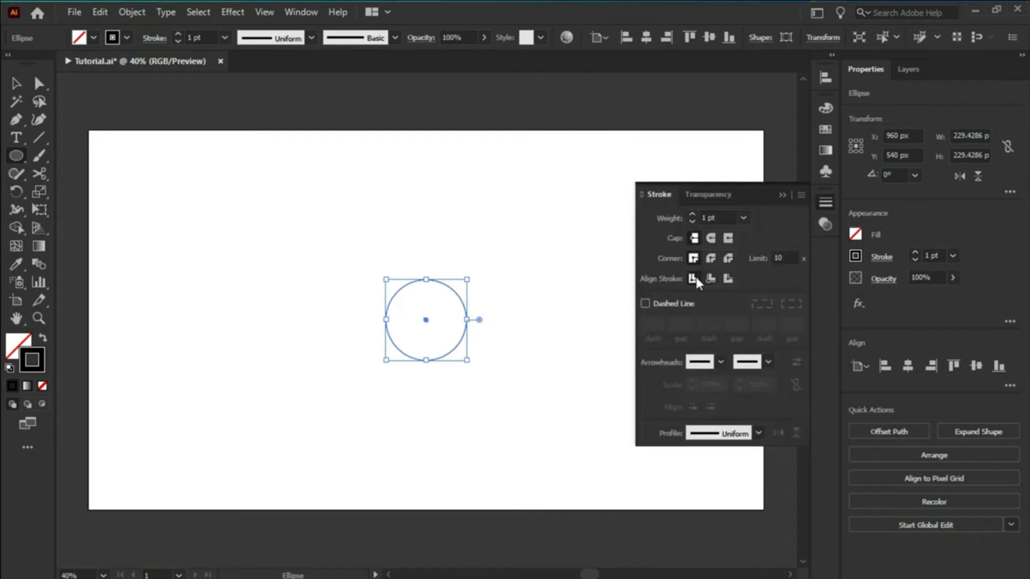
pyautogui.click(782, 194)
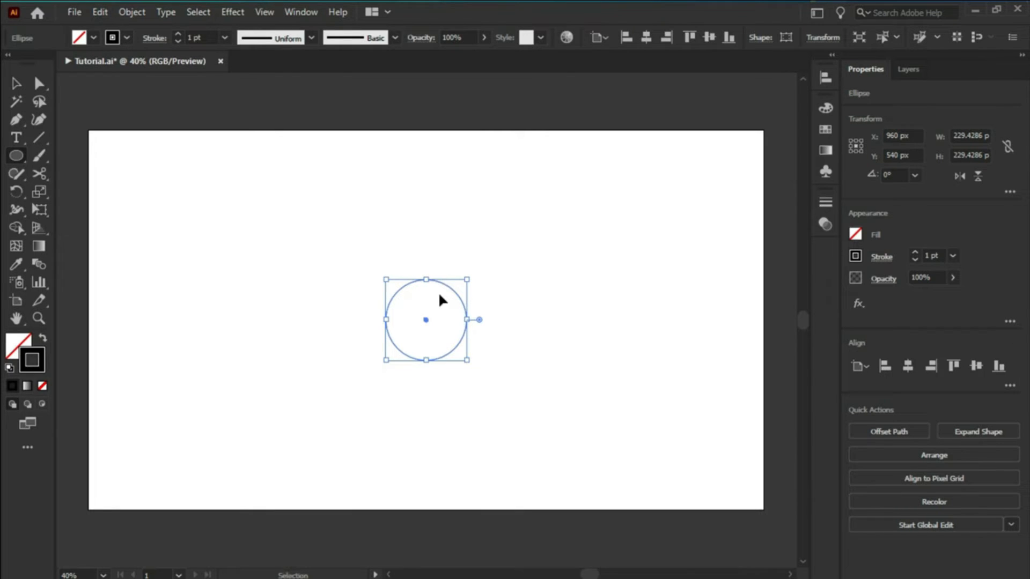
# - Duplicate the circle in place and enlarge the copy proportionally to about 336 px, keeping its bottom point fixed
pyautogui.hotkey('ctrl', 'c')
pyautogui.hotkey('ctrl', 'f')
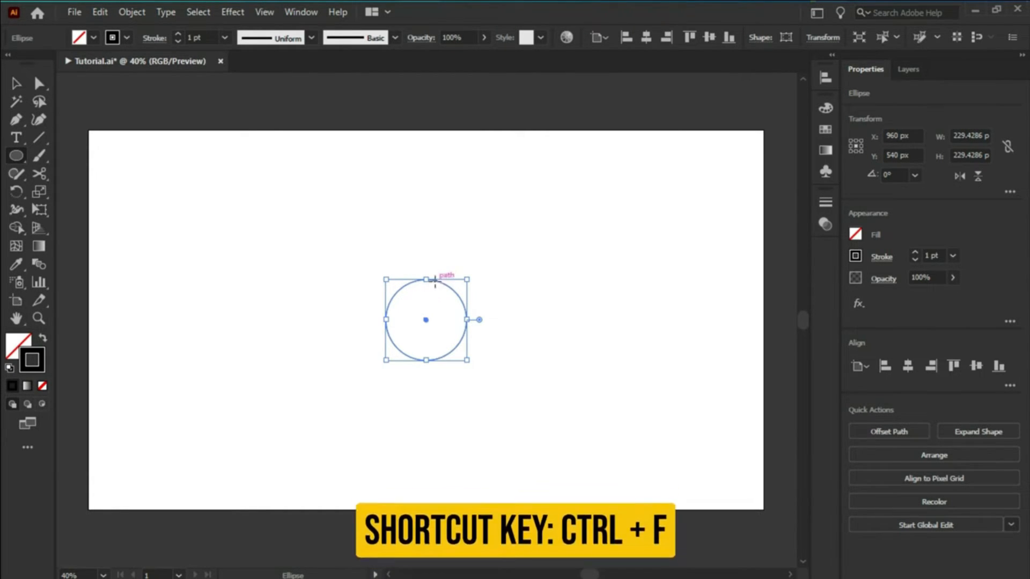
pyautogui.moveTo(427, 278); pyautogui.dragTo(435, 242)
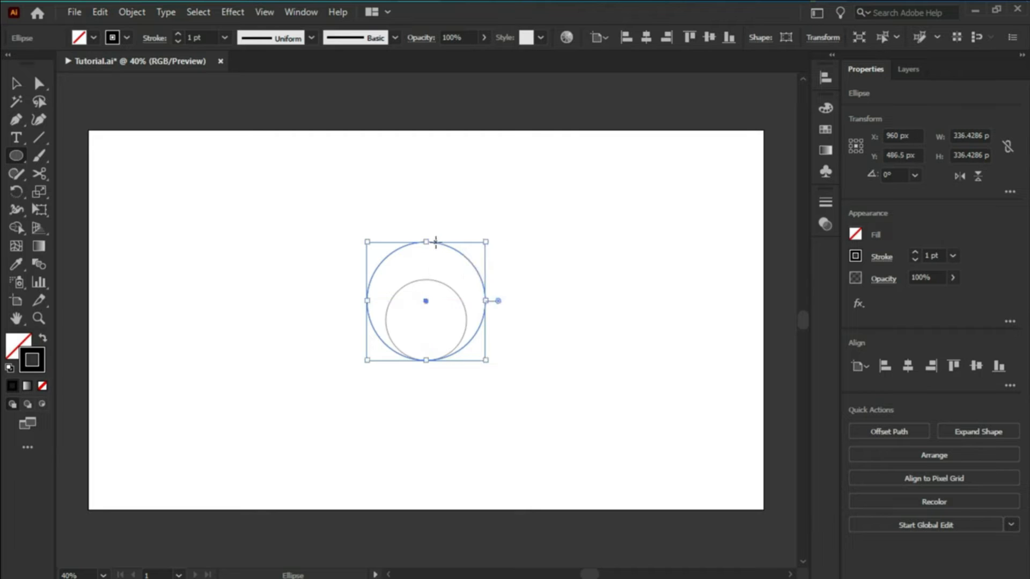
# - Duplicate the small circle in place and enlarge the copy from its centre to about 442 px, meeting the medium circle's top
pyautogui.press('v')
pyautogui.click(437, 281)
pyautogui.hotkey('ctrl', 'c')
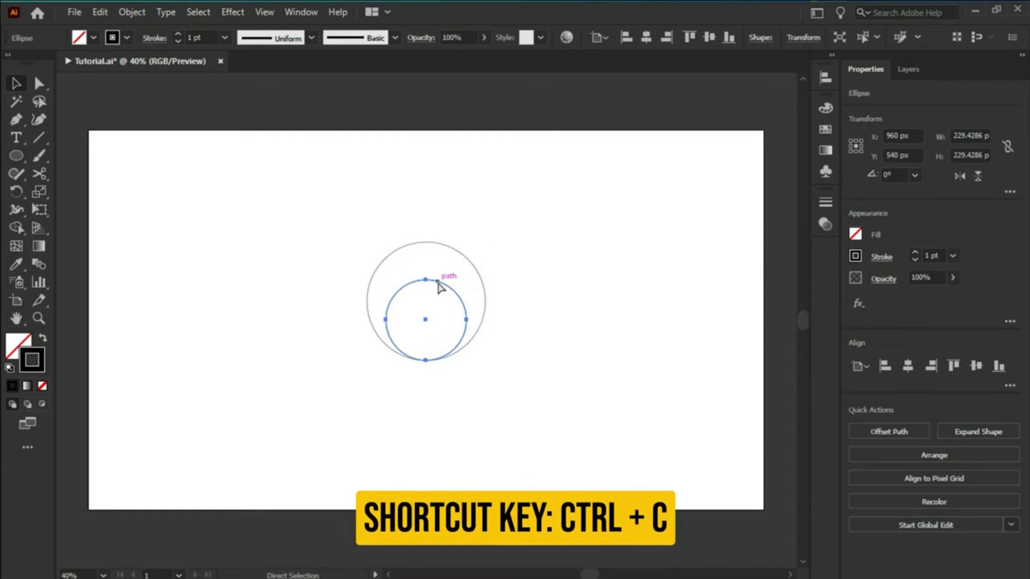
pyautogui.hotkey('ctrl', 'f')
pyautogui.moveTo(426, 279); pyautogui.dragTo(432, 245)
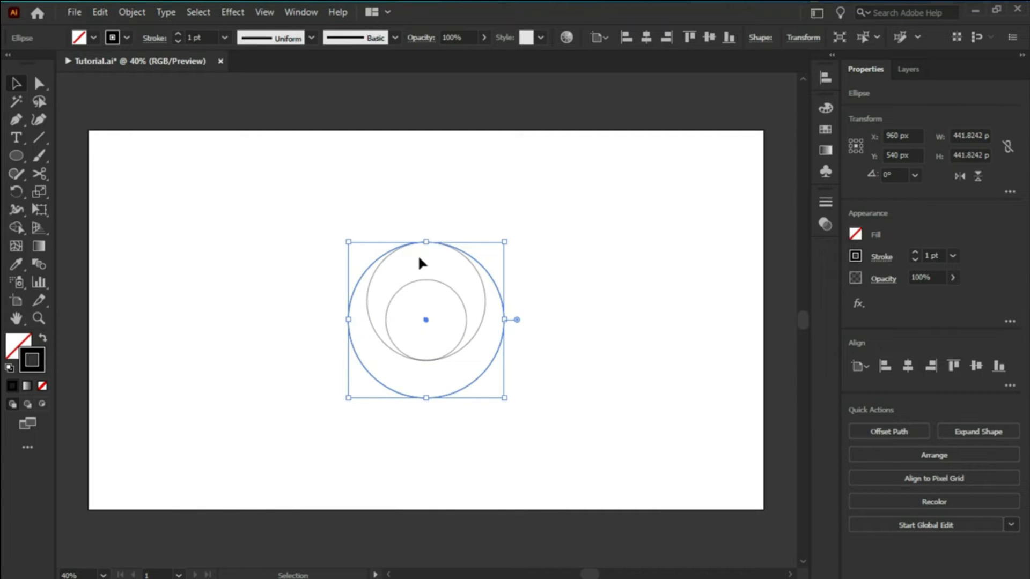
# - Make two copies of the medium circle rotated in 120° increments around the small circle's centre, and select all circles
pyautogui.click(369, 278)
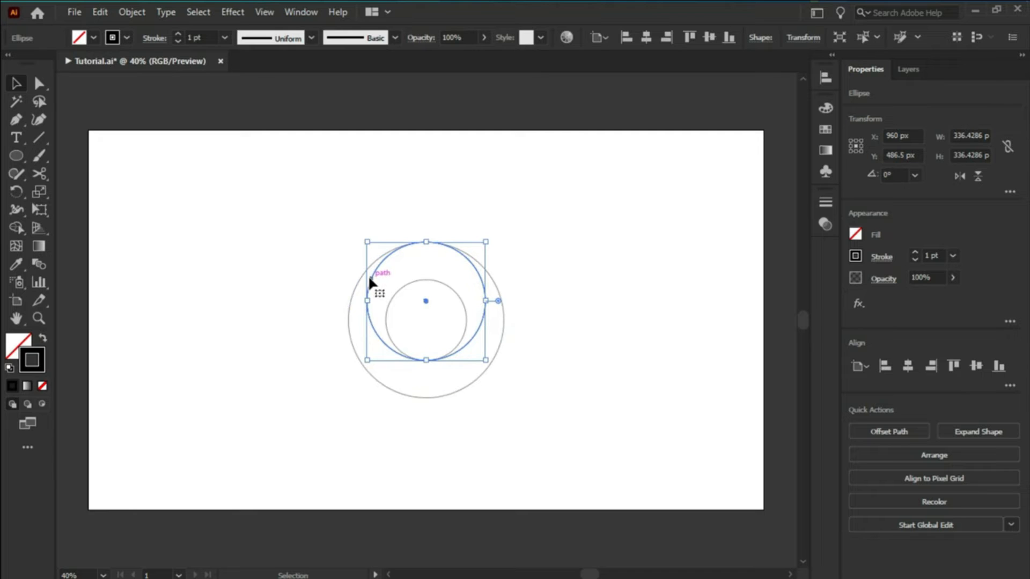
pyautogui.click(12, 193)
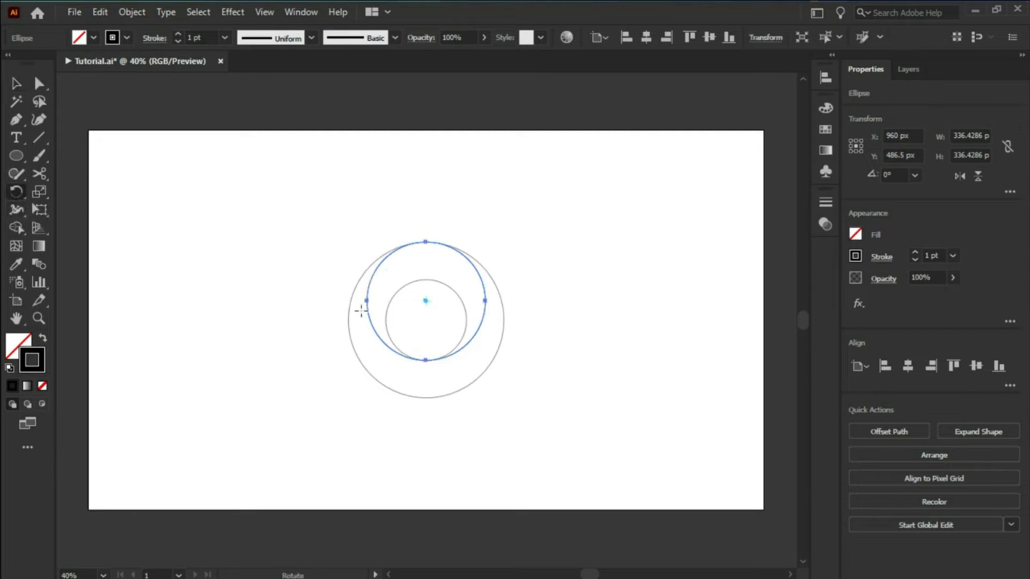
pyautogui.keyDown('alt'); pyautogui.click(425, 320); pyautogui.keyUp('alt')
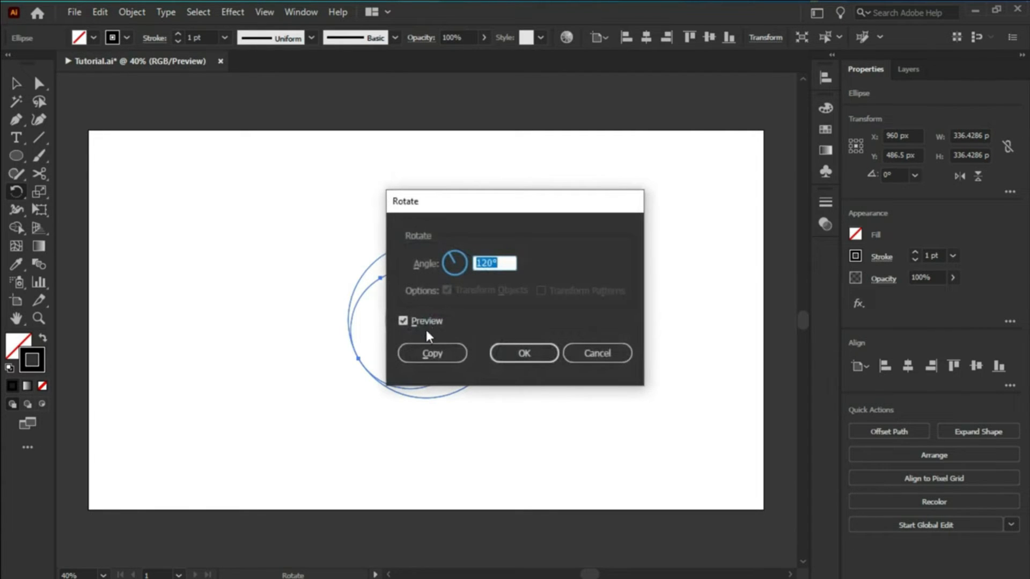
pyautogui.click(433, 353)
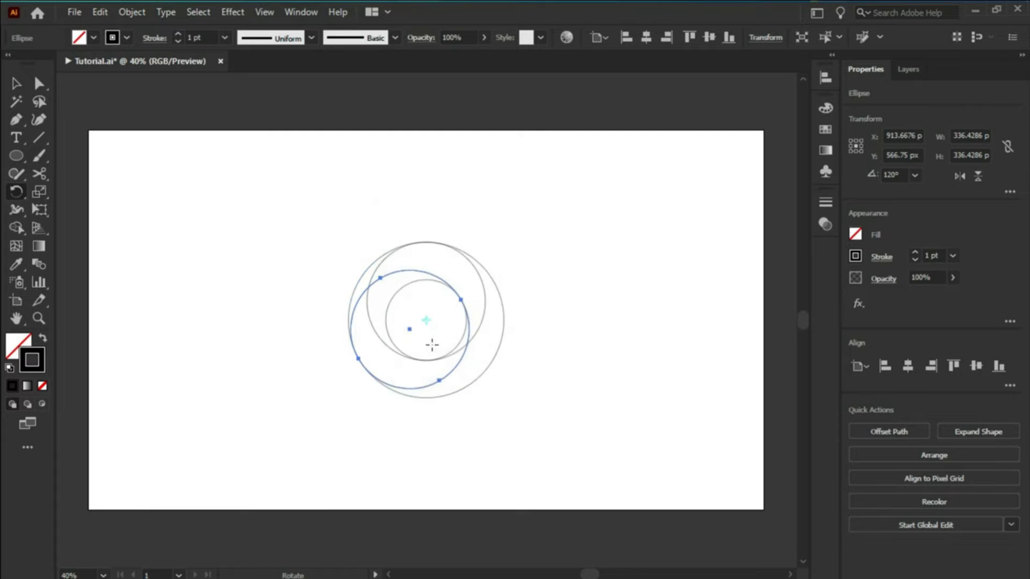
pyautogui.hotkey('ctrl', 'd')
pyautogui.hotkey('ctrl', 'd')
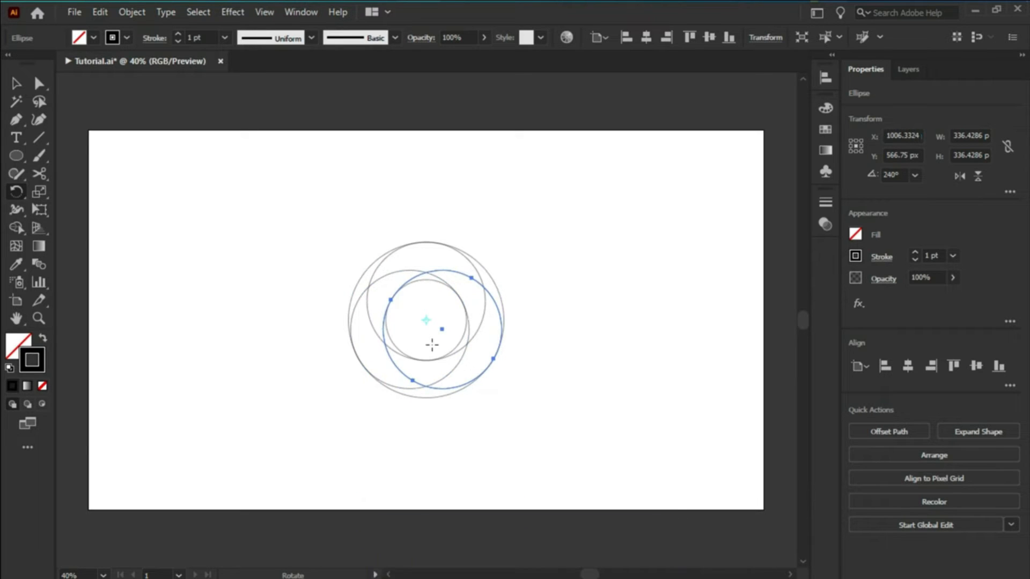
pyautogui.hotkey('ctrl', 'a')
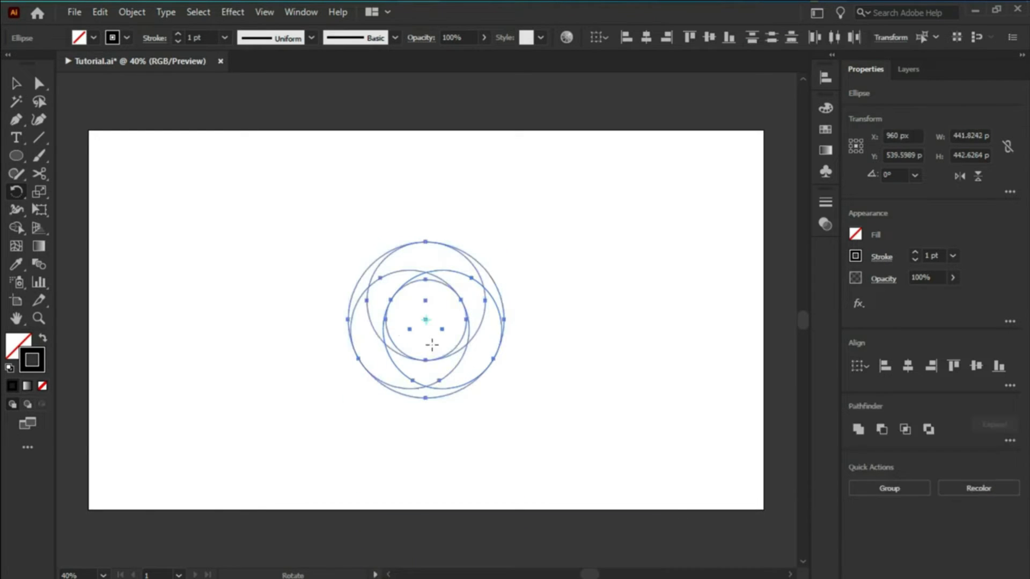
# - Merge the overlapping circle regions with the Shape Builder into three swirling segments around the central circle
pyautogui.click(18, 229)
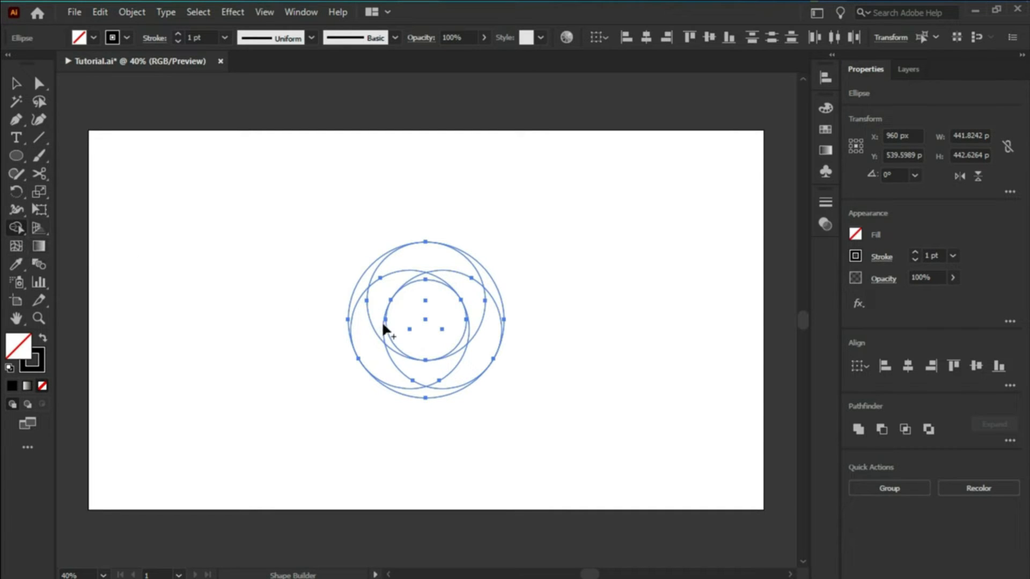
pyautogui.moveTo(385, 345)
pyautogui.mouseDown()
pyautogui.moveTo(381, 317)
pyautogui.moveTo(416, 264)
pyautogui.mouseUp()
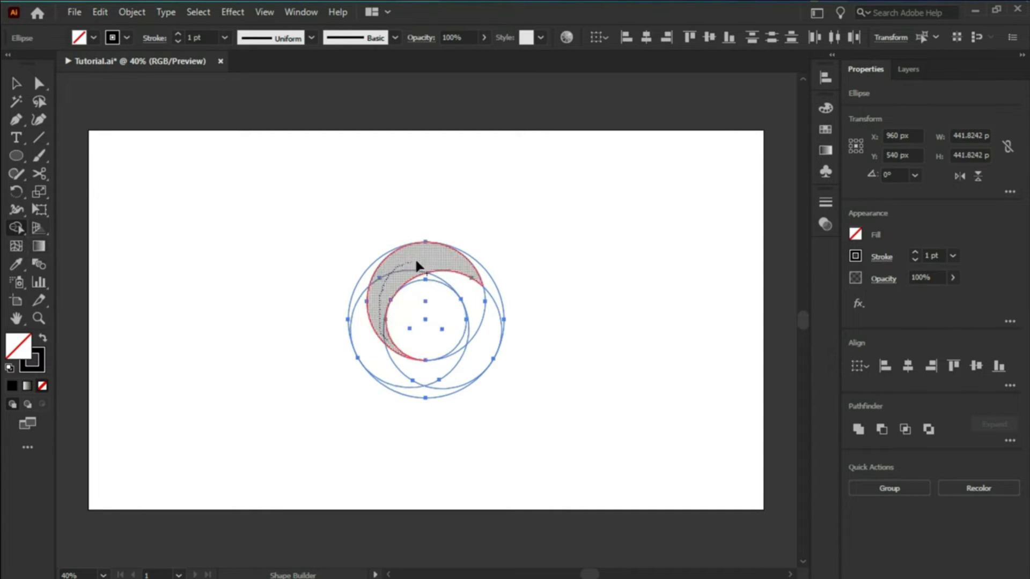
pyautogui.moveTo(485, 286)
pyautogui.mouseDown()
pyautogui.moveTo(444, 279)
pyautogui.moveTo(474, 299)
pyautogui.moveTo(474, 344)
pyautogui.mouseUp()
pyautogui.moveTo(450, 383)
pyautogui.mouseDown()
pyautogui.moveTo(448, 373)
pyautogui.moveTo(388, 361)
pyautogui.mouseUp()
pyautogui.moveTo(355, 297); pyautogui.dragTo(355, 294)
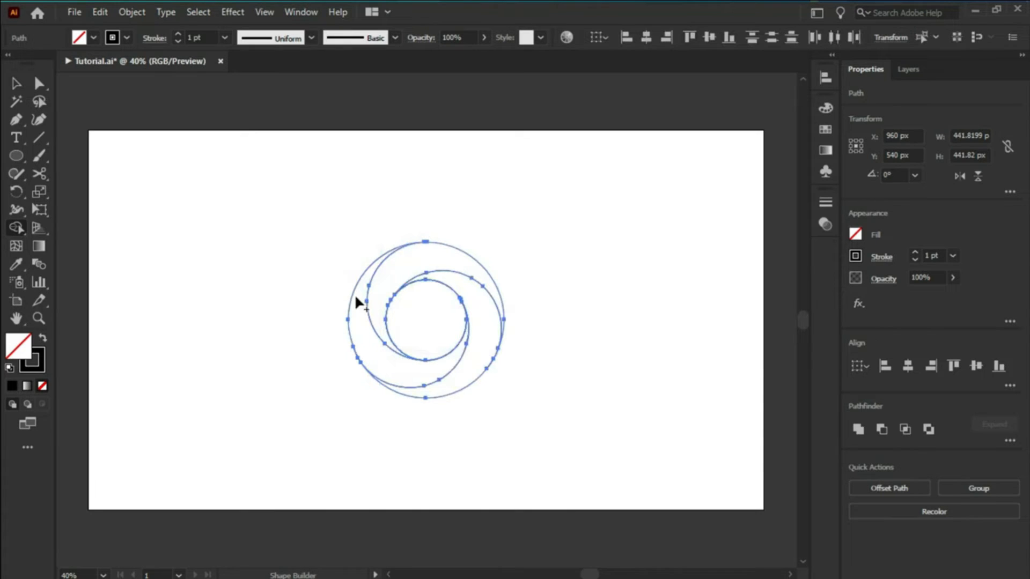
# - Swap fill and stroke so the shapes are solid black, and delete the central circle
pyautogui.click(16, 83)
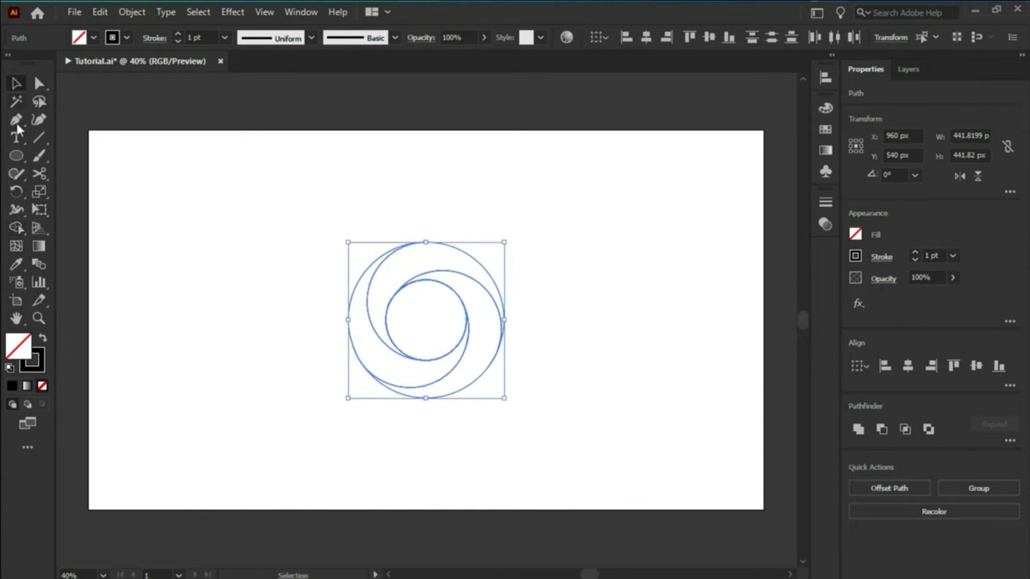
pyautogui.click(43, 338)
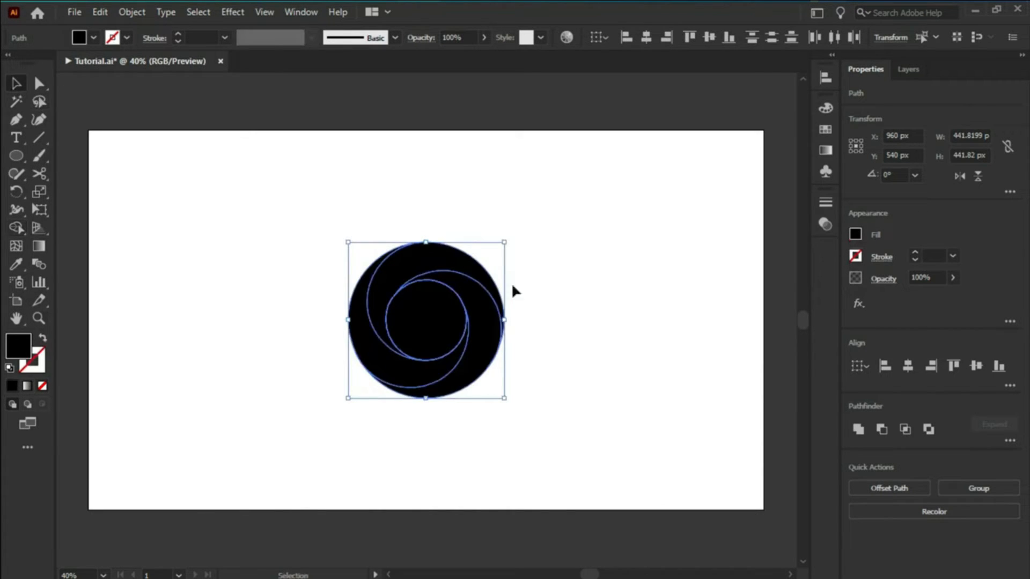
pyautogui.click(411, 220)
pyautogui.click(426, 319)
pyautogui.press('Delete')
# - Fill all three ring segments with a yellow-to-green linear gradient
pyautogui.moveTo(327, 213); pyautogui.dragTo(548, 409)
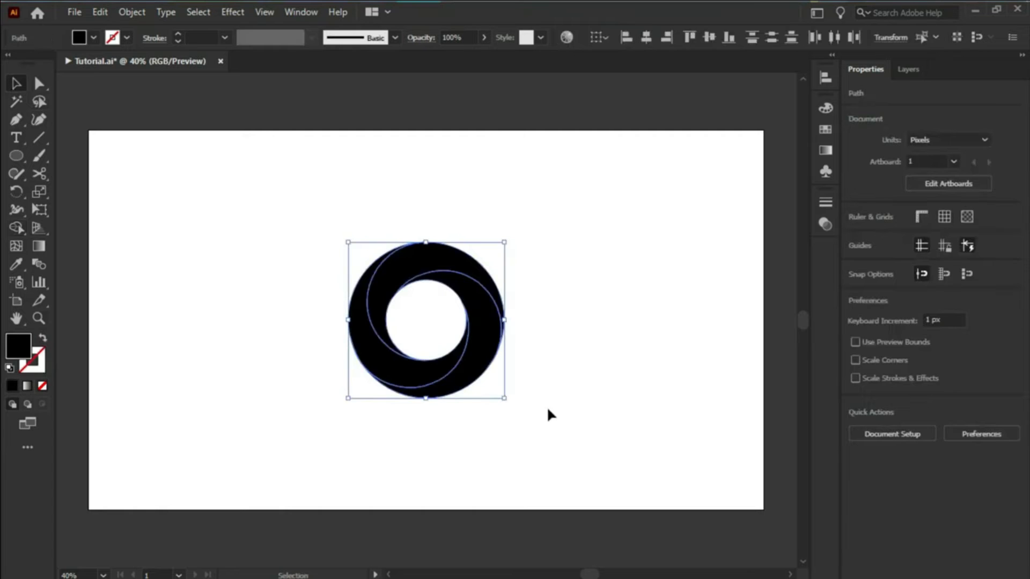
pyautogui.click(827, 151)
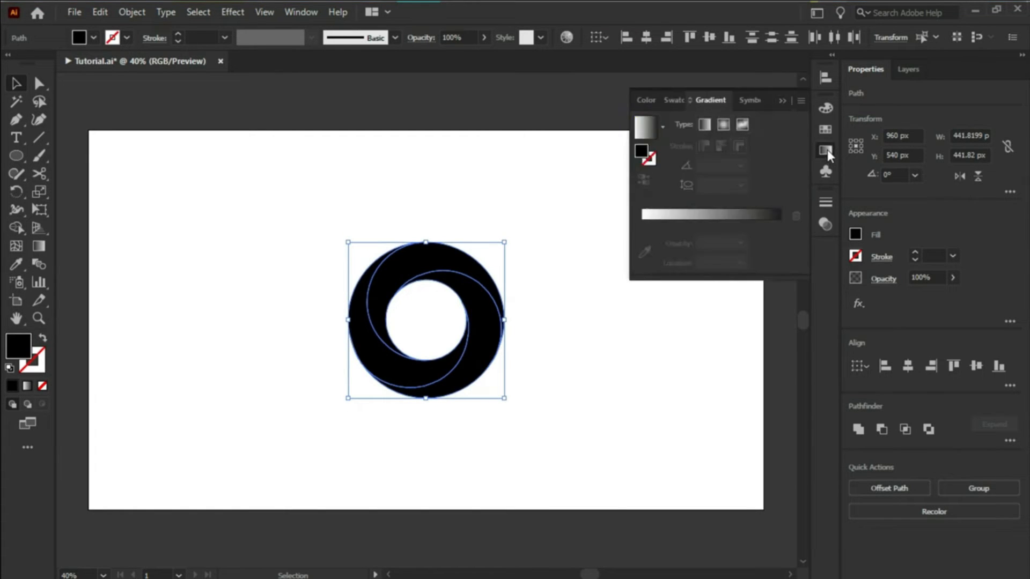
pyautogui.click(784, 100)
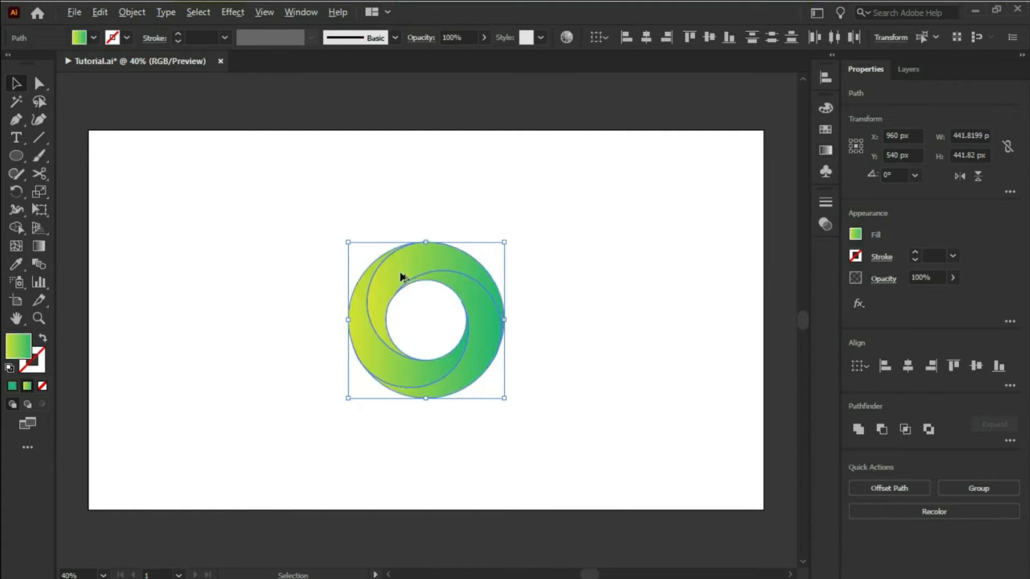
# - Redraw the gradient direction on each of the three ring segments so their light and dark ends contrast where they meet
pyautogui.scroll(2, 401, 276)
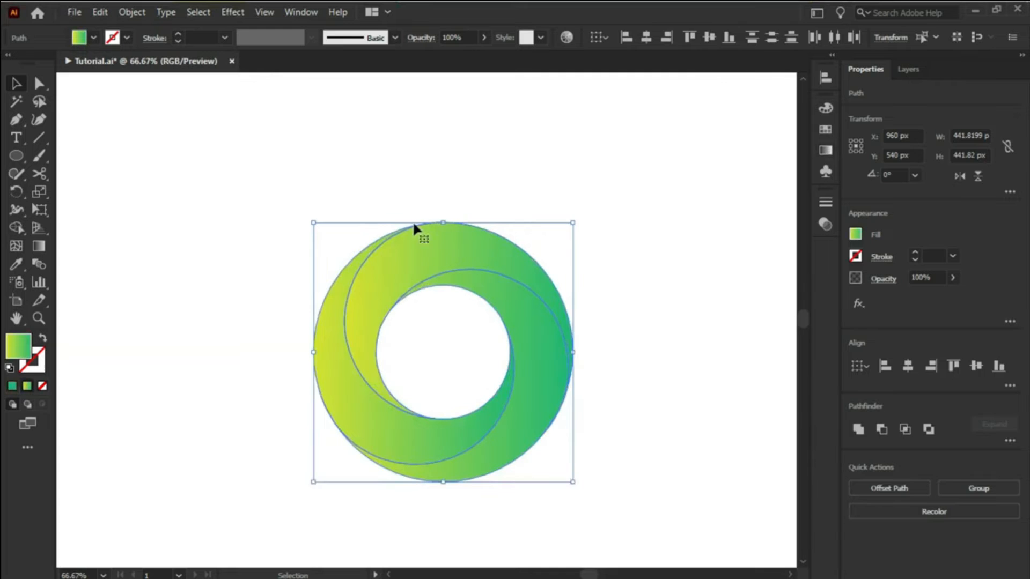
pyautogui.click(413, 216)
pyautogui.click(431, 239)
pyautogui.press('g')
pyautogui.moveTo(556, 287); pyautogui.dragTo(345, 368)
pyautogui.keyDown('ctrl'); pyautogui.click(333, 332); pyautogui.keyUp('ctrl')
pyautogui.keyDown('ctrl'); pyautogui.click(466, 469); pyautogui.keyUp('ctrl')
pyautogui.moveTo(333, 282); pyautogui.dragTo(521, 198)
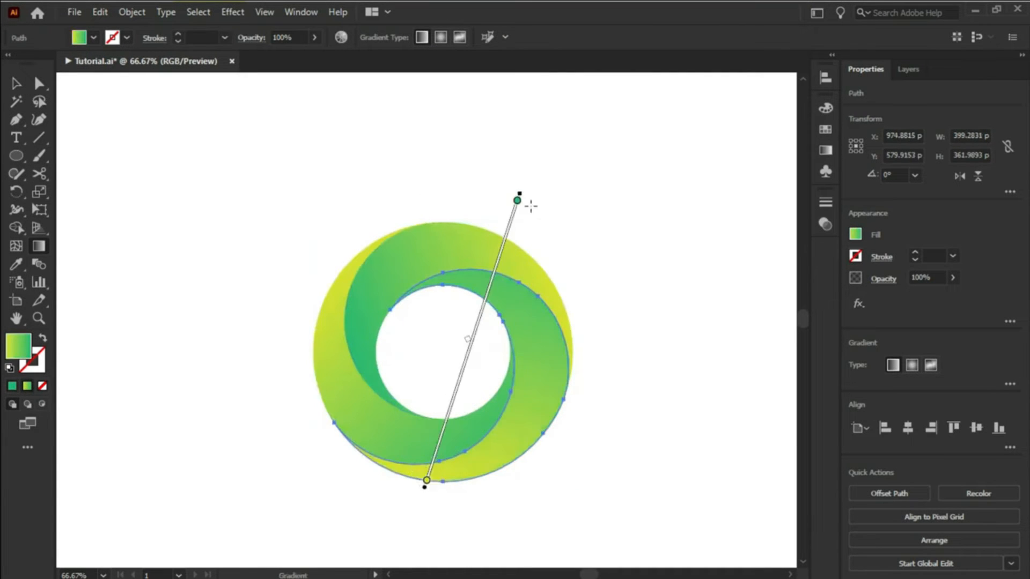
pyautogui.keyDown('ctrl'); pyautogui.click(531, 212); pyautogui.keyUp('ctrl')
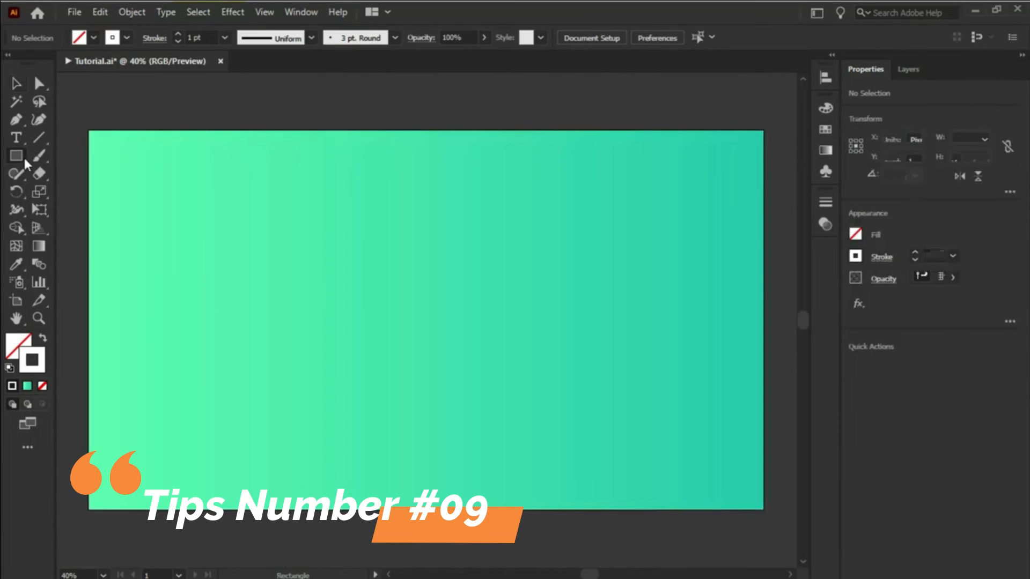
# - Draw an unfilled circle about 585 px in diameter with a white stroke and place a horizontally offset copy overlapping it by half
pyautogui.click(24, 158)
pyautogui.click(56, 188)
pyautogui.moveTo(323, 278); pyautogui.dragTo(426, 380)
pyautogui.moveTo(409, 223); pyautogui.dragTo(510, 232)
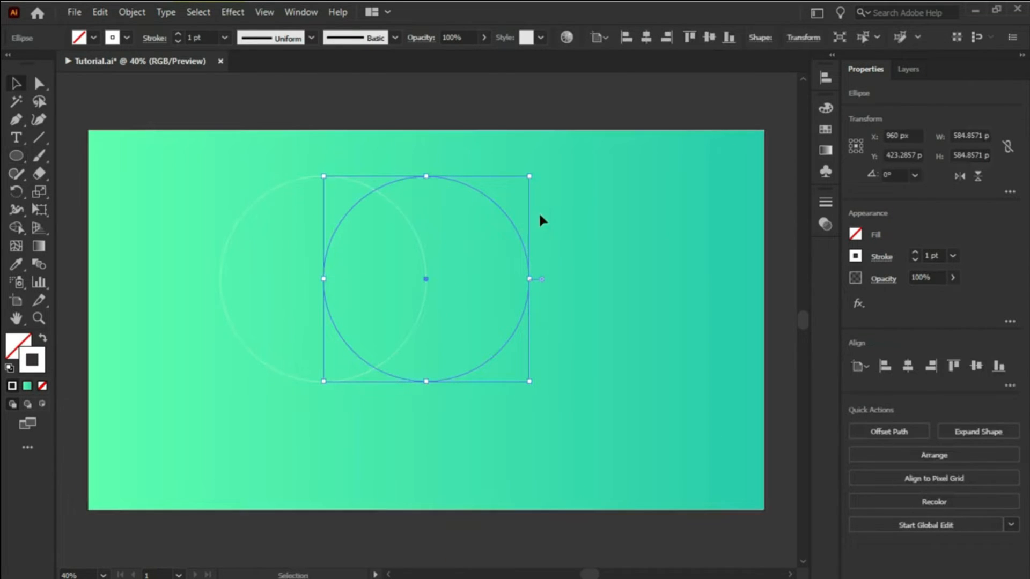
# - Remove the second circle and its overlap with the Shape Builder, leaving a crescent that opens to the right
pyautogui.hotkey('ctrl', 'a')
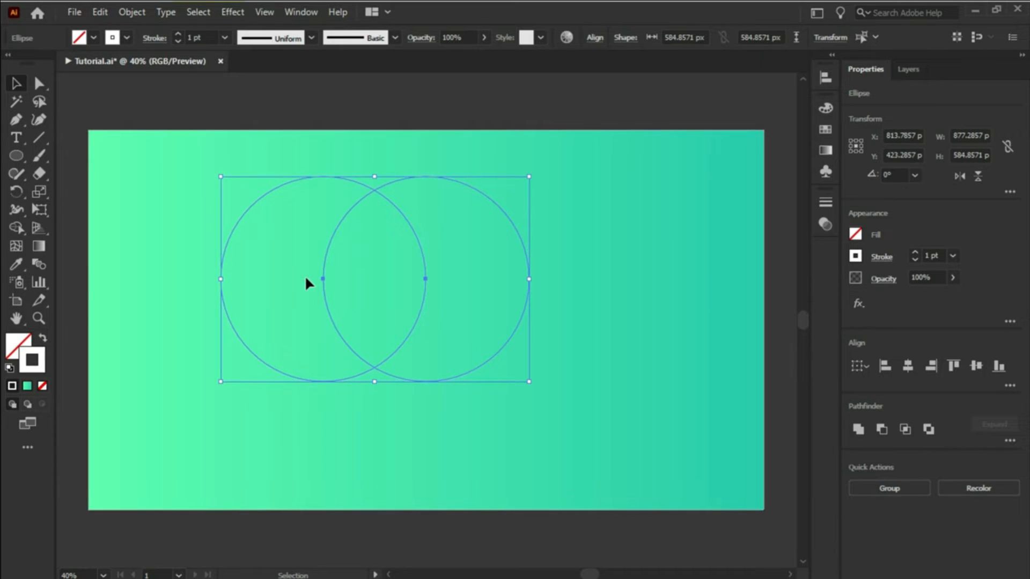
pyautogui.click(17, 228)
pyautogui.moveTo(515, 192); pyautogui.dragTo(370, 263)
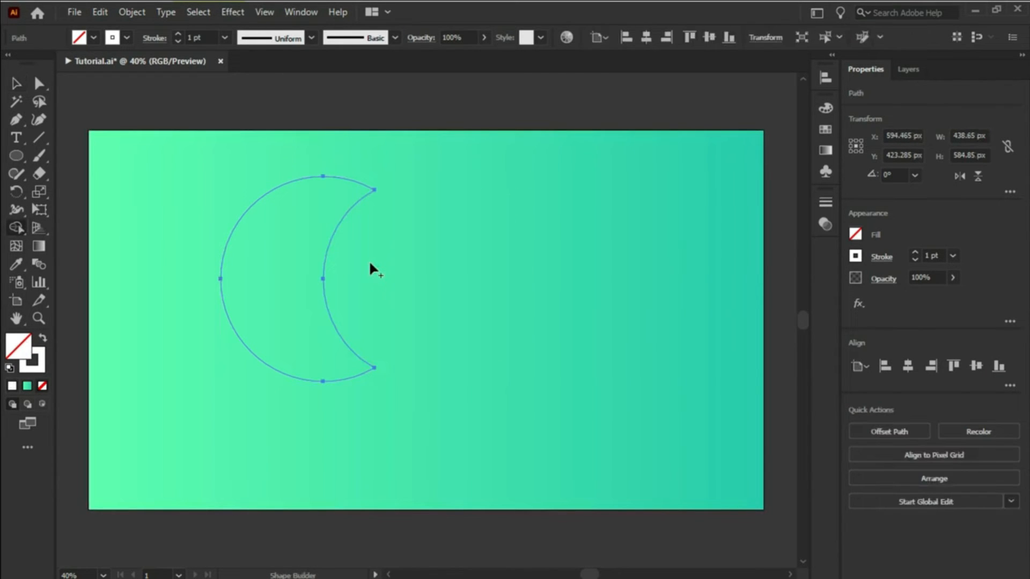
# - Cut the crescent path at its upper and lower tips with the Scissors tool
pyautogui.click(41, 175)
pyautogui.click(88, 192)
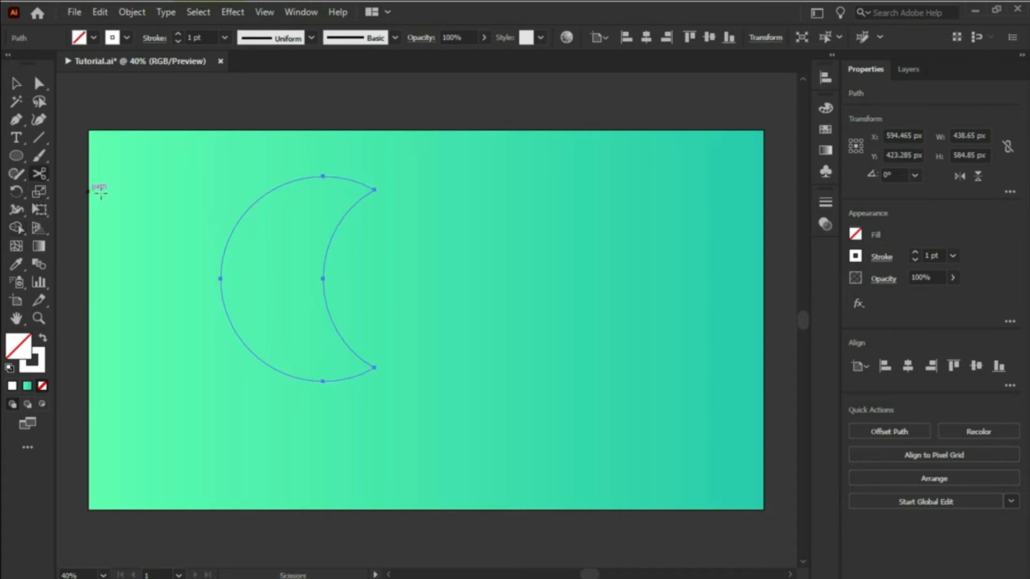
pyautogui.click(371, 193)
pyautogui.click(374, 368)
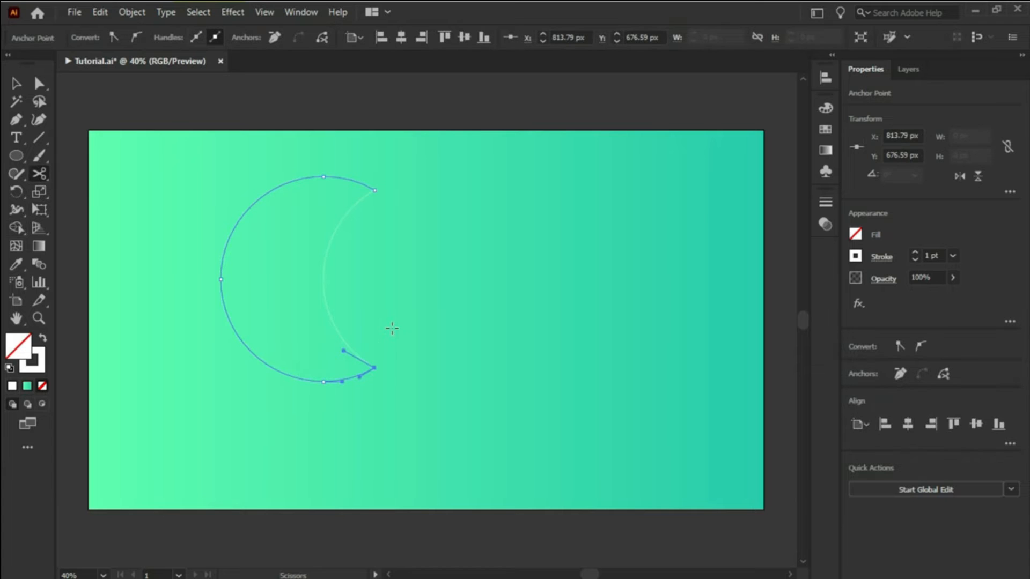
# - Blend the crescent's outer and inner arcs using Specified Steps with 10 steps
pyautogui.press('v')
pyautogui.hotkey('ctrl', 'a')
pyautogui.click(37, 266)
pyautogui.doubleClick(36, 265)
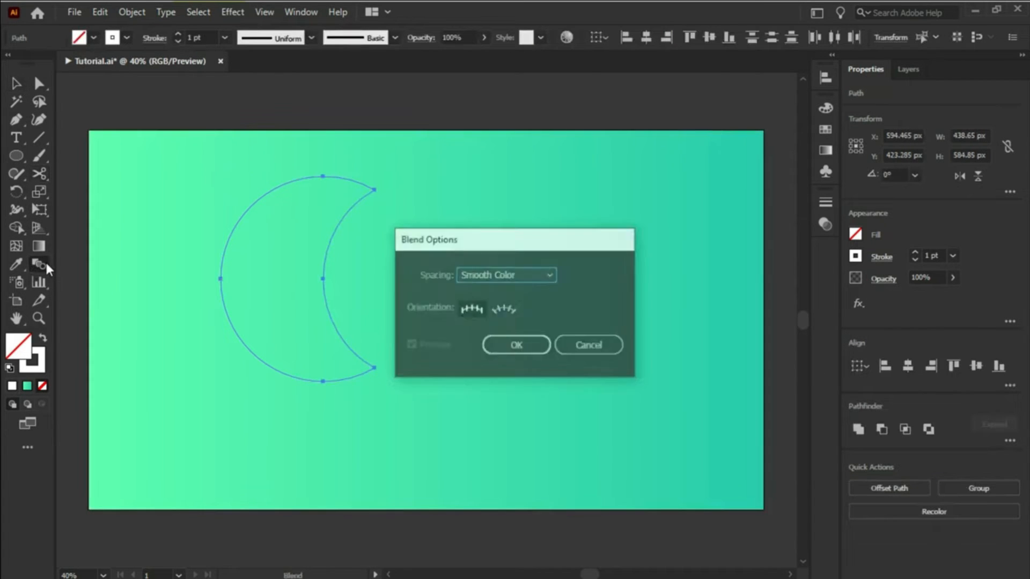
pyautogui.click(490, 270)
pyautogui.click(501, 308)
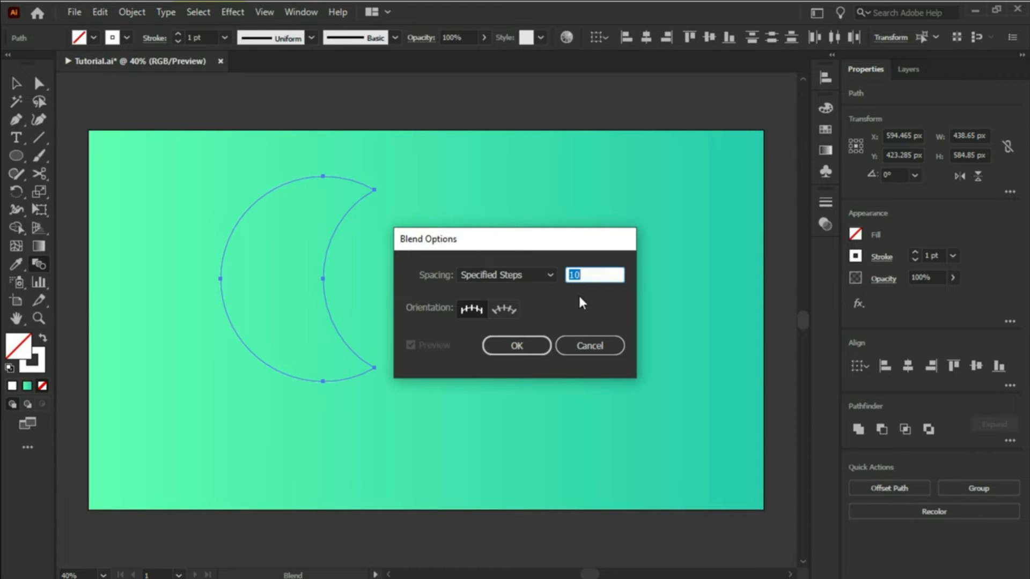
pyautogui.click(533, 349)
pyautogui.scroll(2, 236, 246)
pyautogui.click(385, 250)
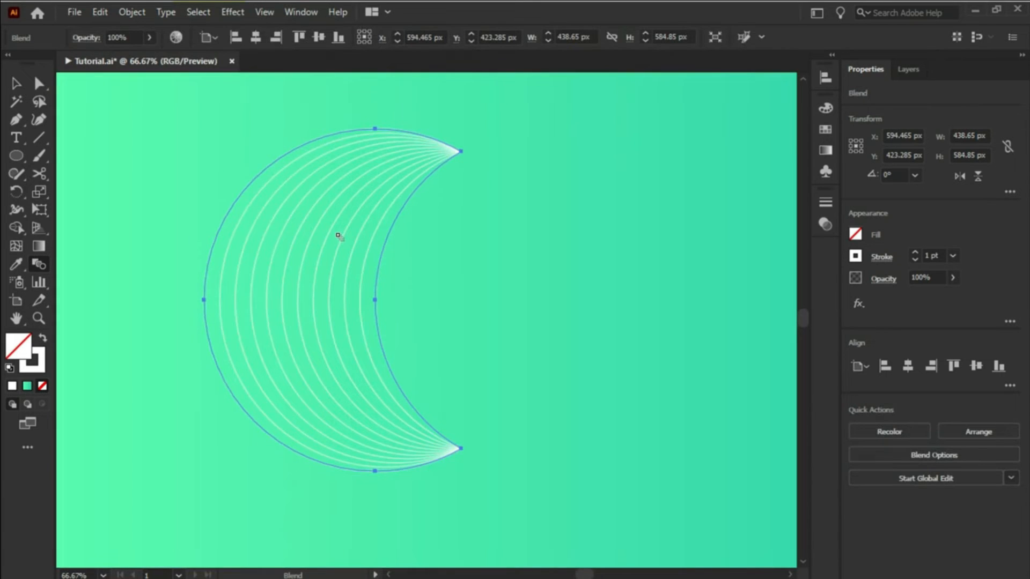
# - Apply the lens-shaped width profile to the blend's strokes and set their weight to 15 pt
pyautogui.press('v')
pyautogui.click(825, 202)
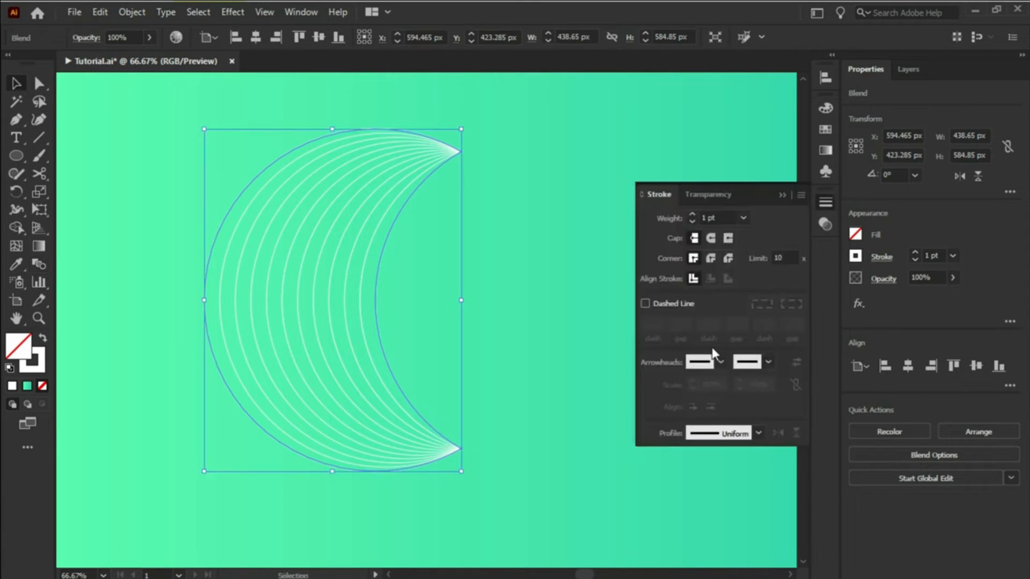
pyautogui.click(758, 433)
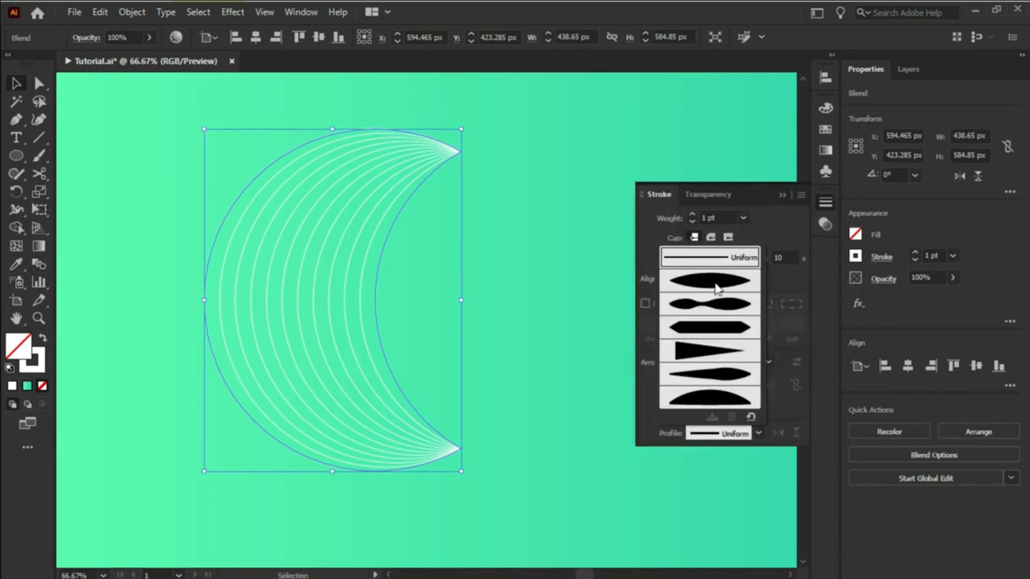
pyautogui.click(717, 289)
pyautogui.click(693, 215)
pyautogui.click(692, 215)
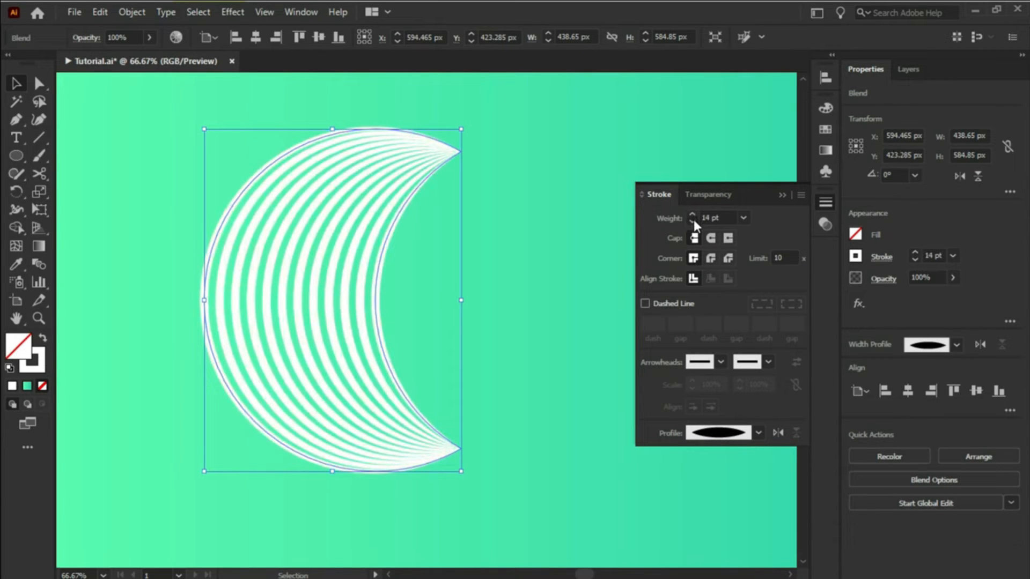
pyautogui.click(692, 215)
pyautogui.click(693, 215)
pyautogui.click(782, 195)
# - Duplicate the striped crescent, rotate the copy 90° clockwise so it opens downward, and overlap it with the original's upper end
pyautogui.scroll(-2, 429, 235)
pyautogui.moveTo(413, 227); pyautogui.dragTo(512, 222)
pyautogui.moveTo(551, 178); pyautogui.dragTo(569, 325)
pyautogui.moveTo(444, 230); pyautogui.dragTo(454, 208)
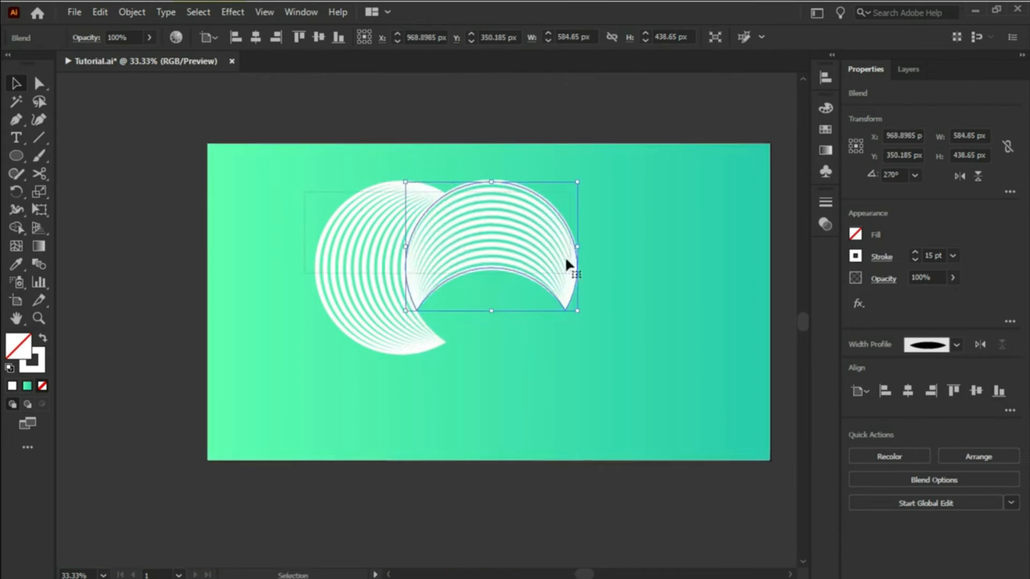
# - Duplicate both striped crescents together and rotate the copies to extend the overlapping arrangement
pyautogui.hotkey('ctrl', 'a')
pyautogui.moveTo(565, 258); pyautogui.dragTo(609, 265)
pyautogui.moveTo(631, 206); pyautogui.dragTo(508, 327)
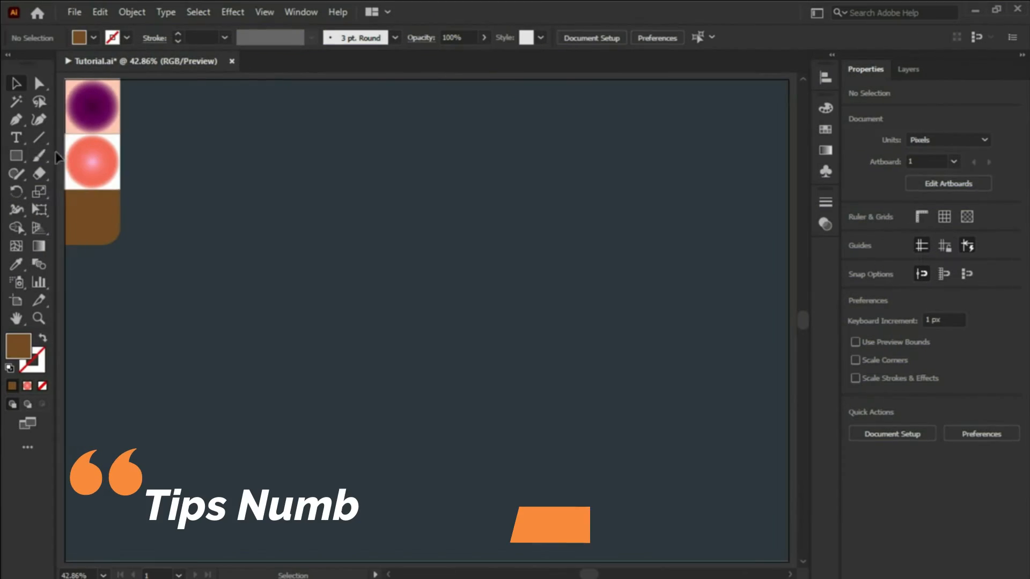
# - Create a star at the artboard's centre with radii of 25 px and 50 px and 26 points
pyautogui.click(20, 150)
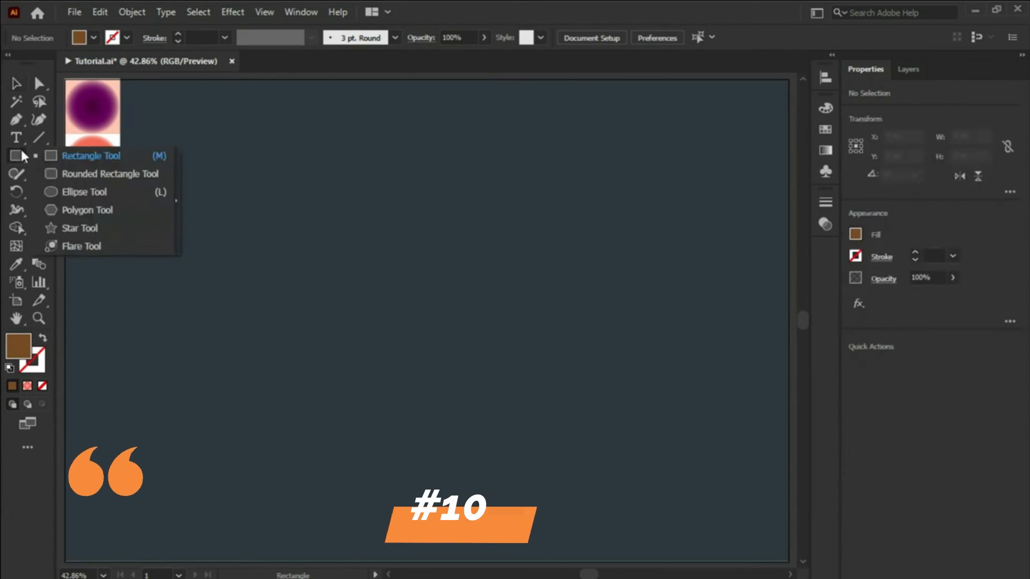
pyautogui.click(98, 230)
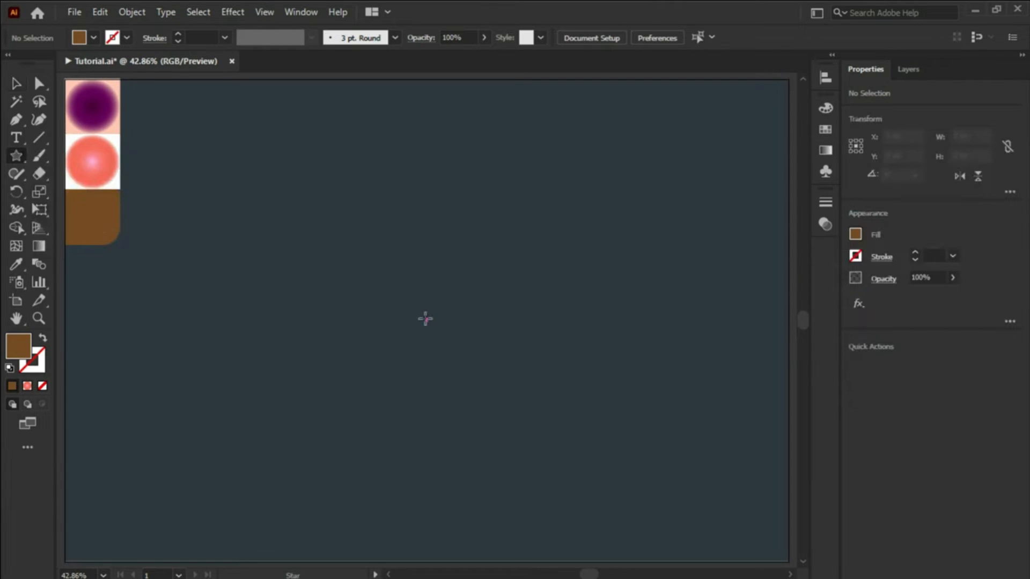
pyautogui.click(425, 319)
pyautogui.write('26')
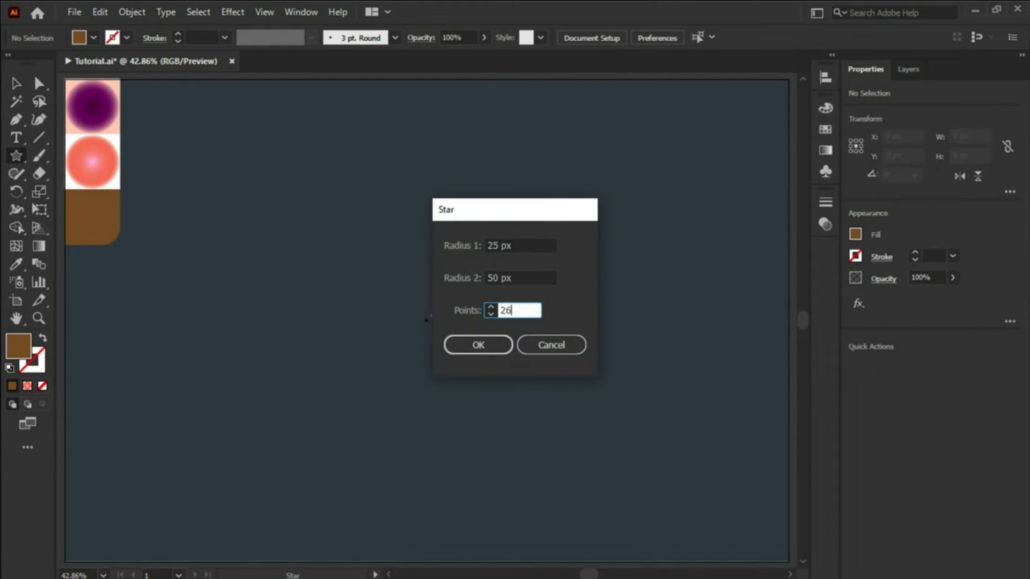
pyautogui.click(456, 344)
# - Scale the star up proportionally from its centre to about 1070 px wide
pyautogui.press('v')
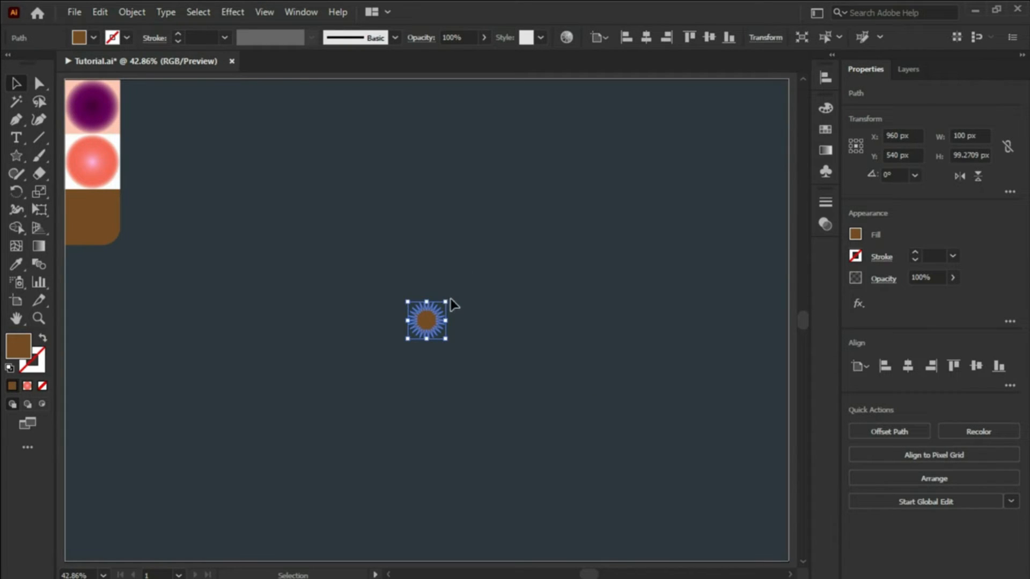
pyautogui.moveTo(445, 301); pyautogui.dragTo(504, 248)
pyautogui.moveTo(619, 176); pyautogui.dragTo(670, 124)
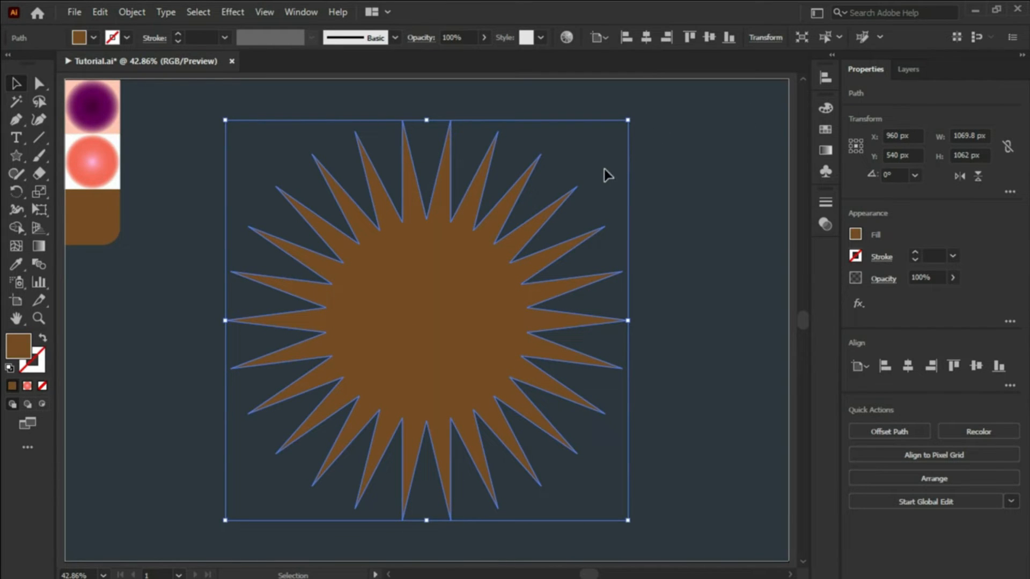
# - Round all the star's corners to a radius of about 8.66 px
pyautogui.press('a')
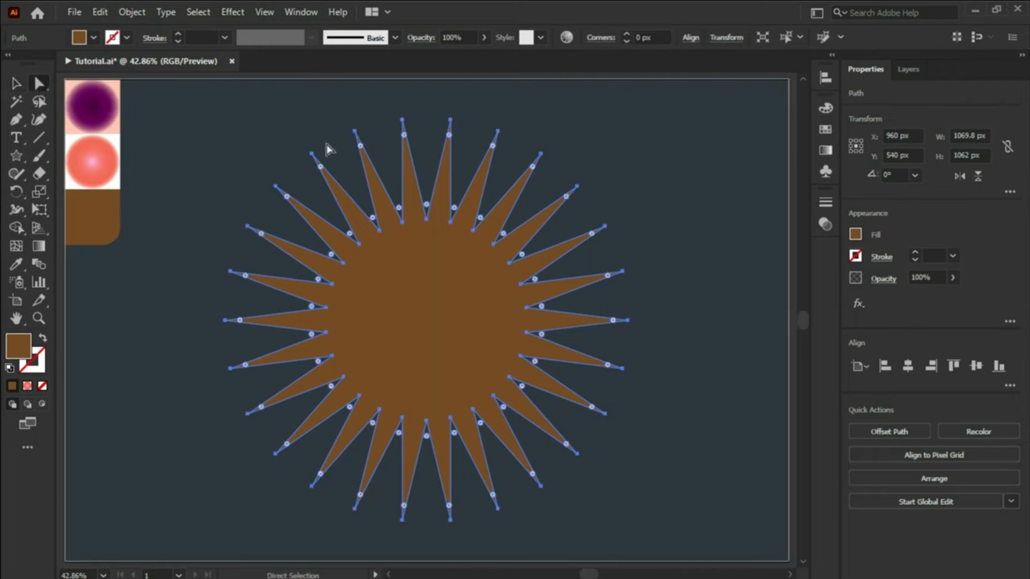
pyautogui.moveTo(361, 145); pyautogui.dragTo(367, 161)
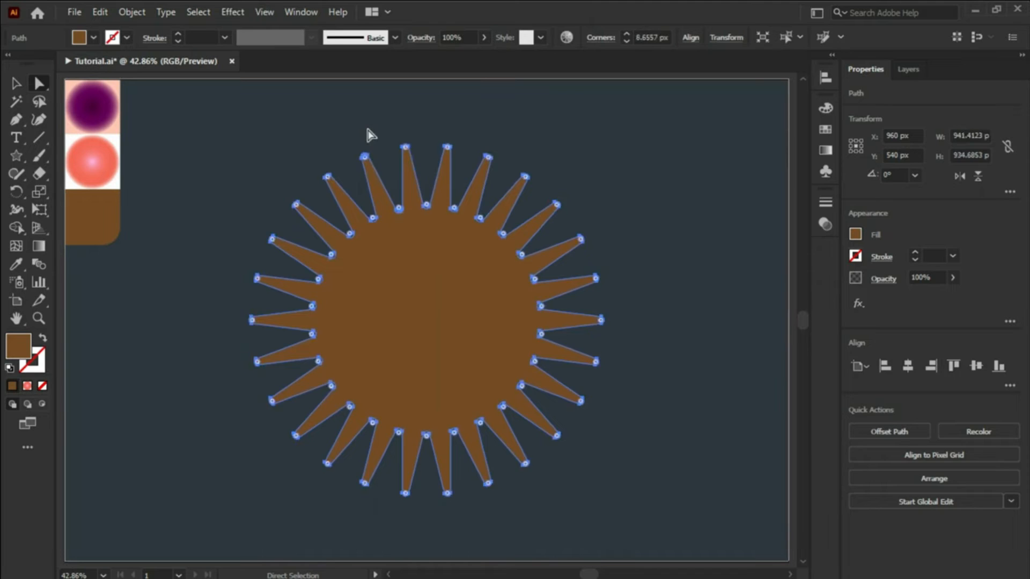
pyautogui.click(368, 131)
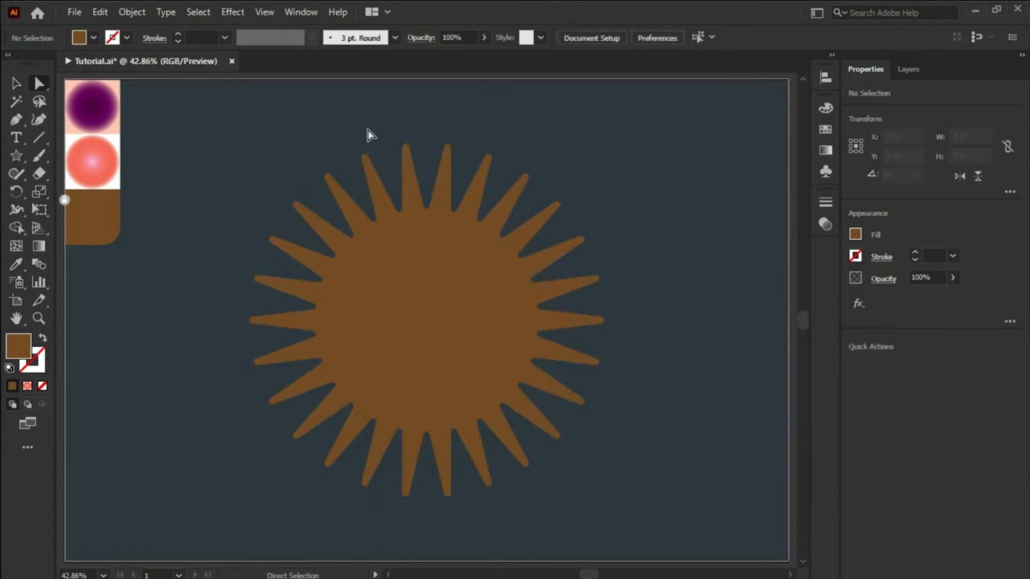
# - Copy the rounded star and paste the duplicate directly in front of it
pyautogui.click(16, 83)
pyautogui.click(397, 258)
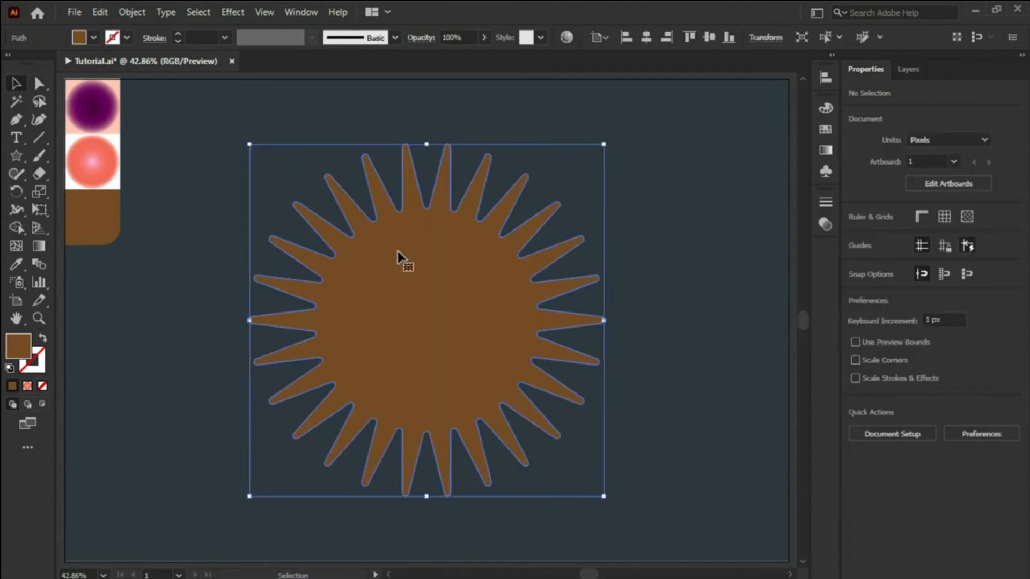
pyautogui.hotkey('ctrl', 'c')
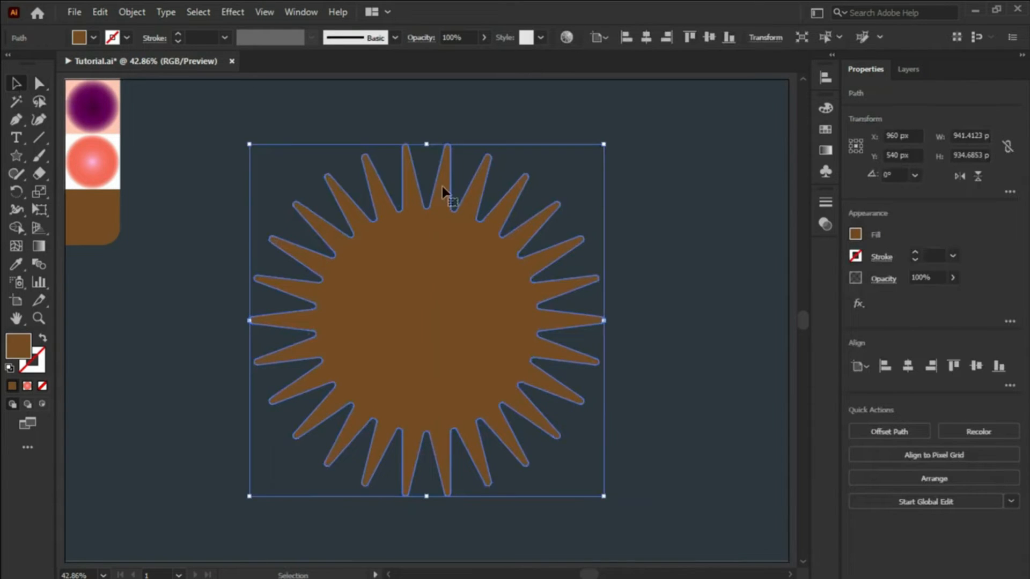
pyautogui.hotkey('ctrl', 'f')
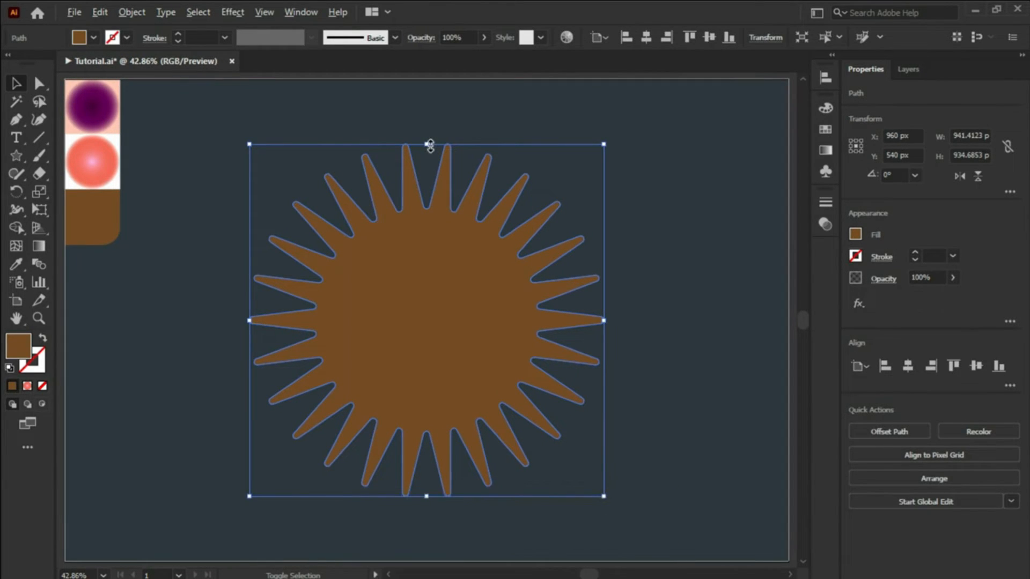
# - Shrink the duplicate star about its centre to about 34 px wide and apply the coral radial gradient swatch to it
pyautogui.moveTo(431, 145); pyautogui.dragTo(433, 316)
pyautogui.click(21, 263)
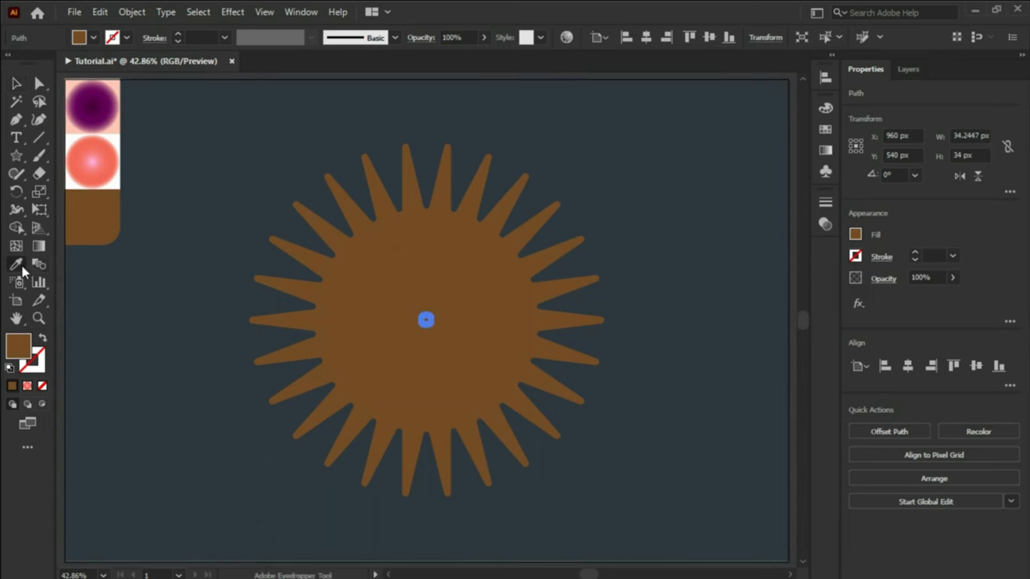
pyautogui.click(98, 159)
# - Fill the large star with the purple radial gradient sampled from the first swatch
pyautogui.keyDown('ctrl'); pyautogui.click(416, 263); pyautogui.keyUp('ctrl')
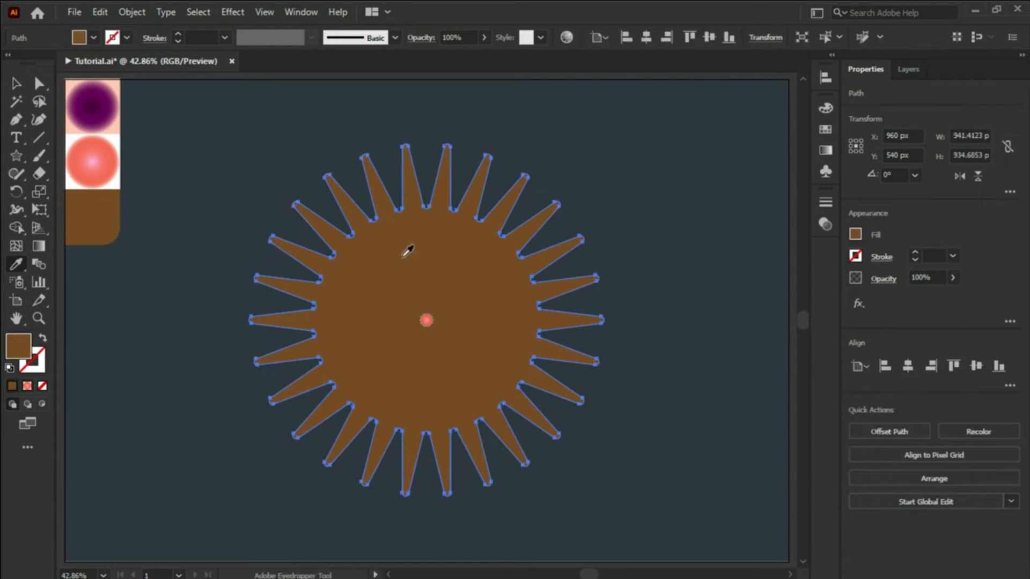
pyautogui.click(110, 103)
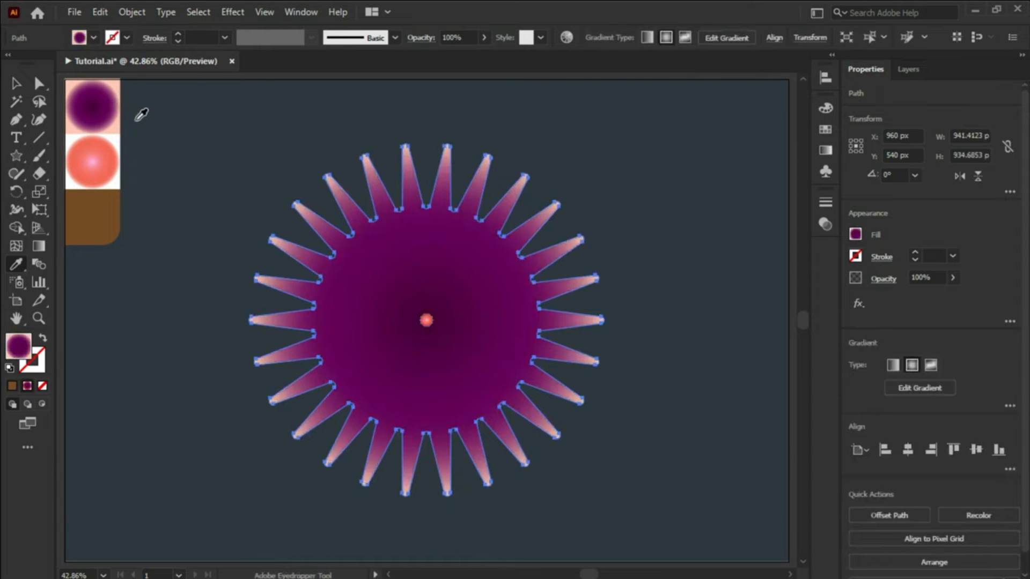
# - Blend the large purple star with the small coral star using Specified Steps spacing of 100
pyautogui.hotkey('ctrl', 'a')
pyautogui.doubleClick(37, 266)
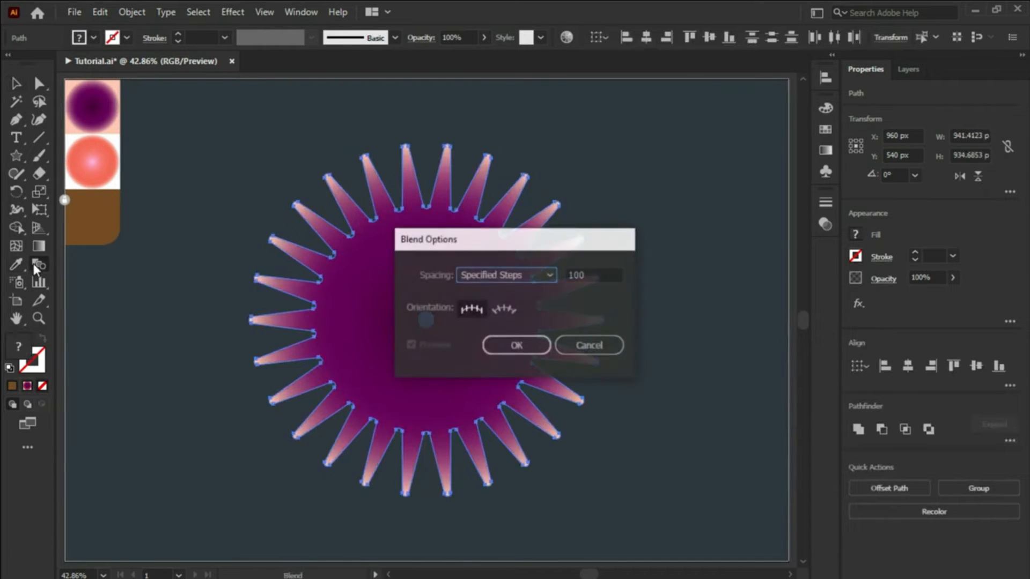
pyautogui.click(502, 275)
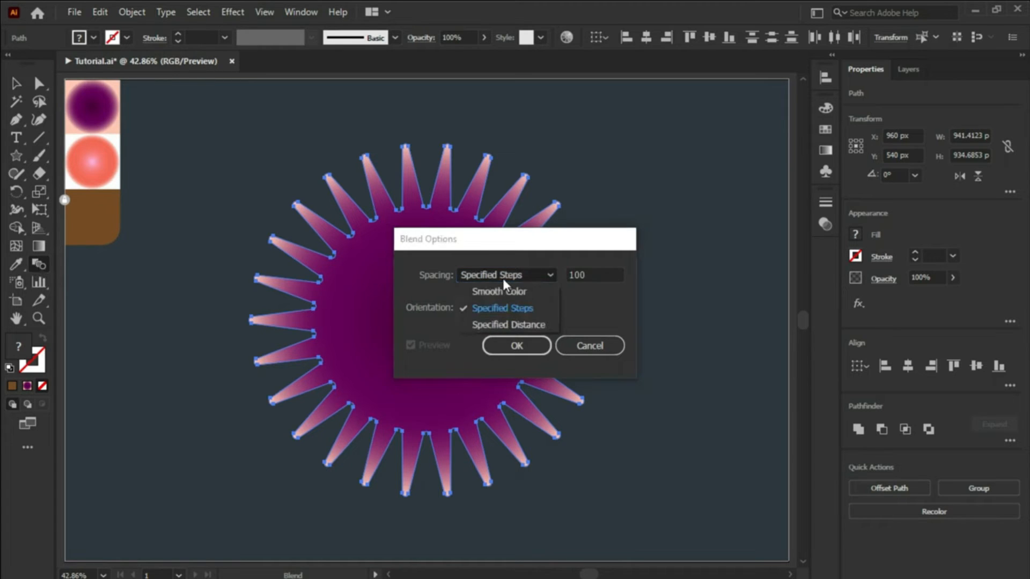
pyautogui.click(523, 310)
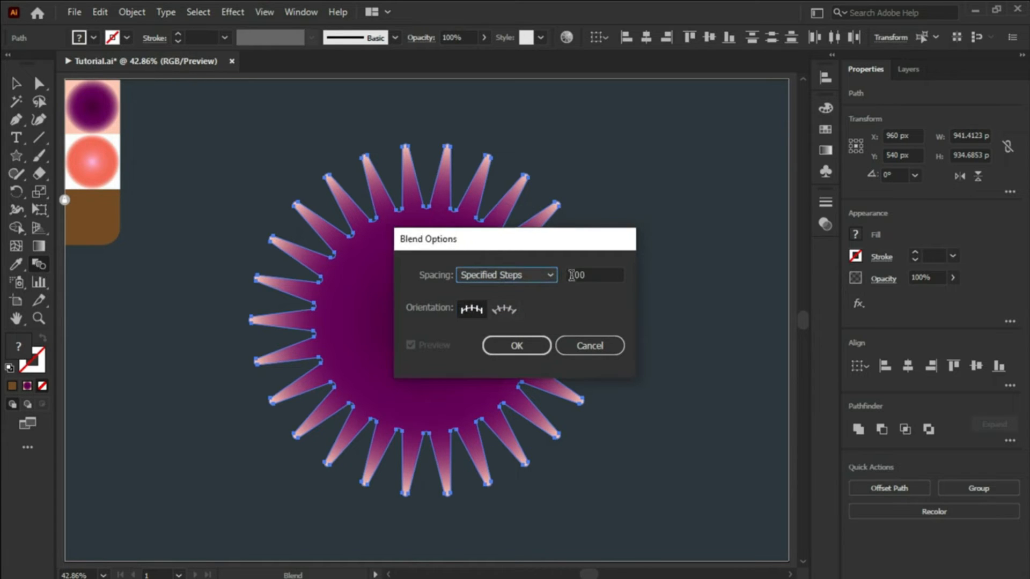
pyautogui.click(517, 346)
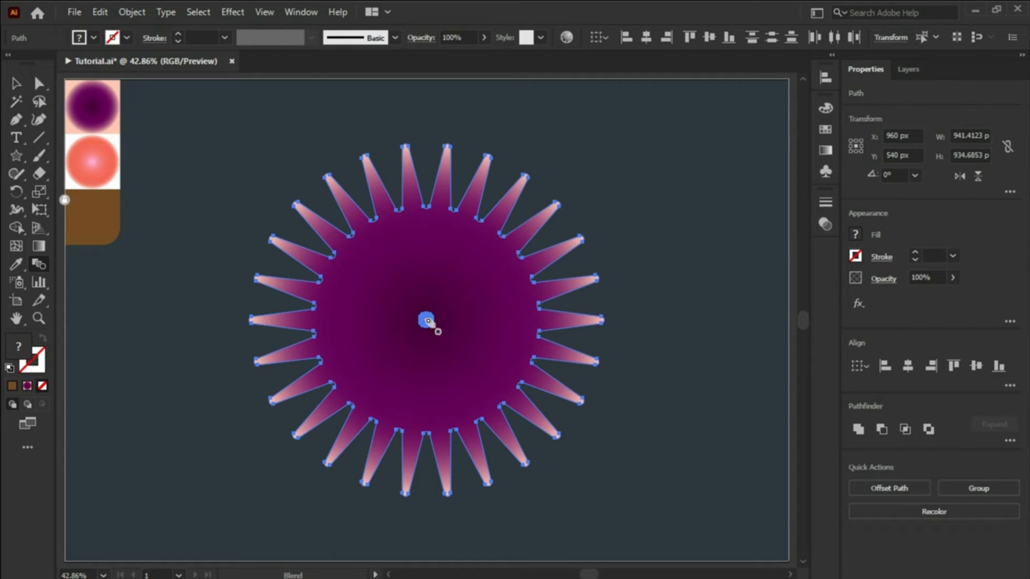
pyautogui.click(462, 349)
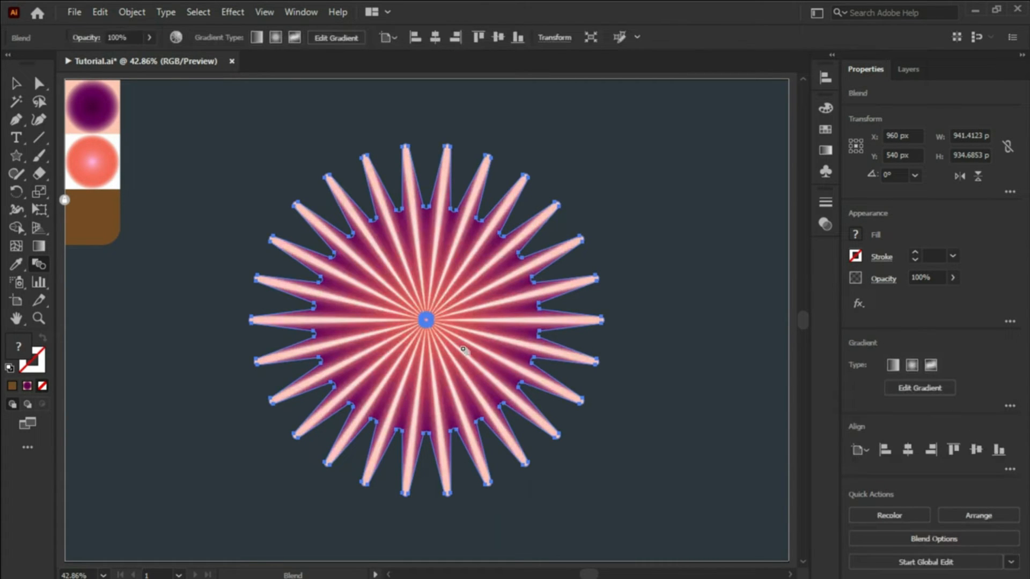
# - Apply a Pucker & Bloat effect of about -25% to the blended star
pyautogui.press('v')
pyautogui.click(232, 12)
pyautogui.moveTo(365, 134)
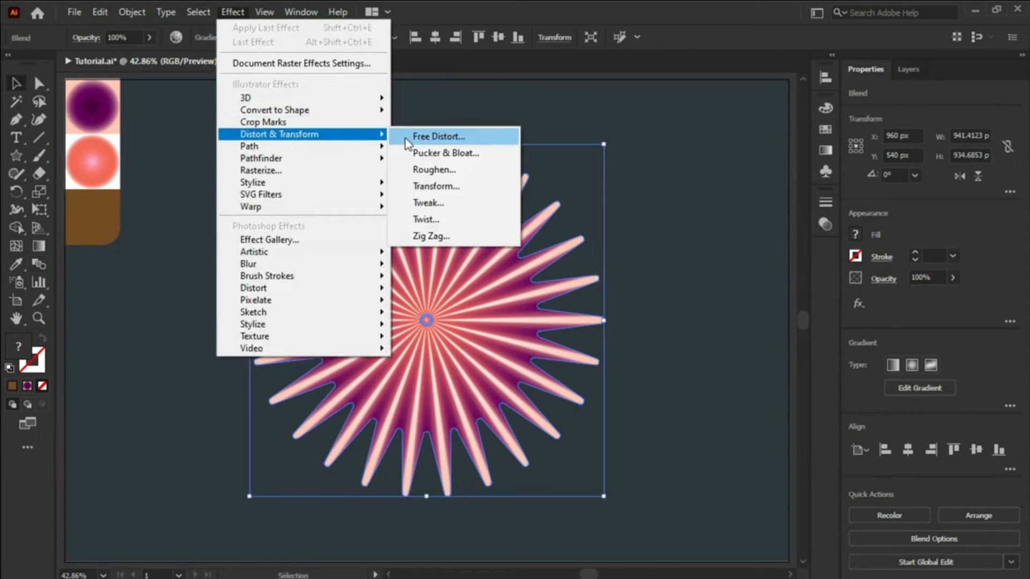
pyautogui.click(449, 154)
pyautogui.moveTo(501, 239); pyautogui.dragTo(744, 246)
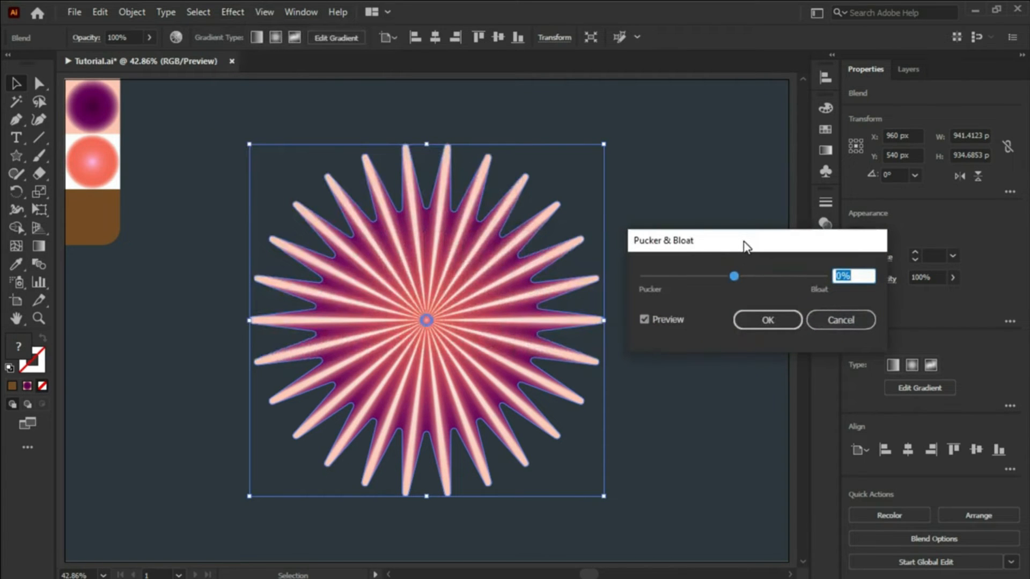
pyautogui.scroll(-2, 845, 272)
pyautogui.scroll(-20, 845, 272)
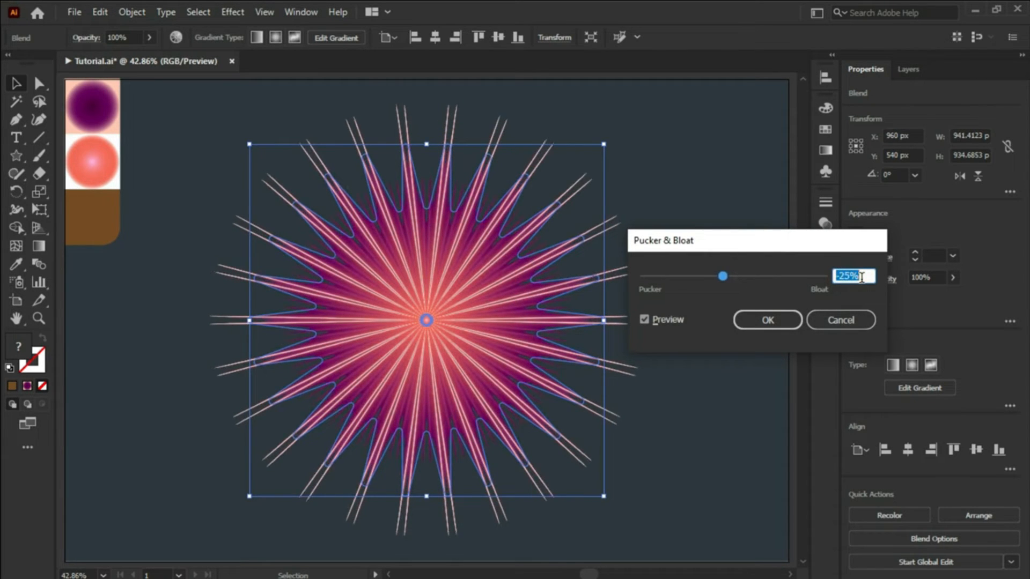
pyautogui.click(771, 321)
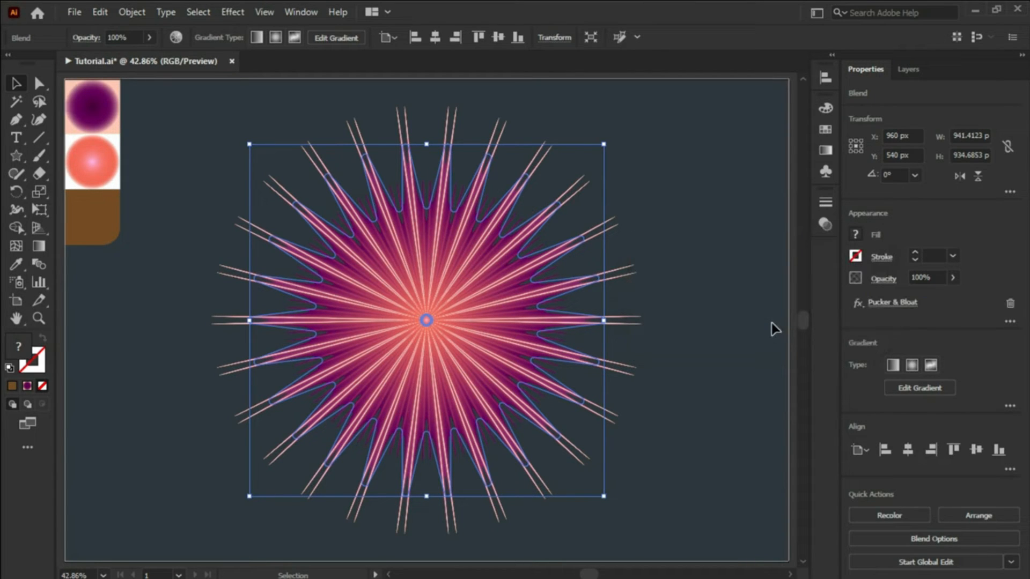
# - Apply a Roughen effect to the blend with relative size 37%, detail 0 and smooth points
pyautogui.click(241, 13)
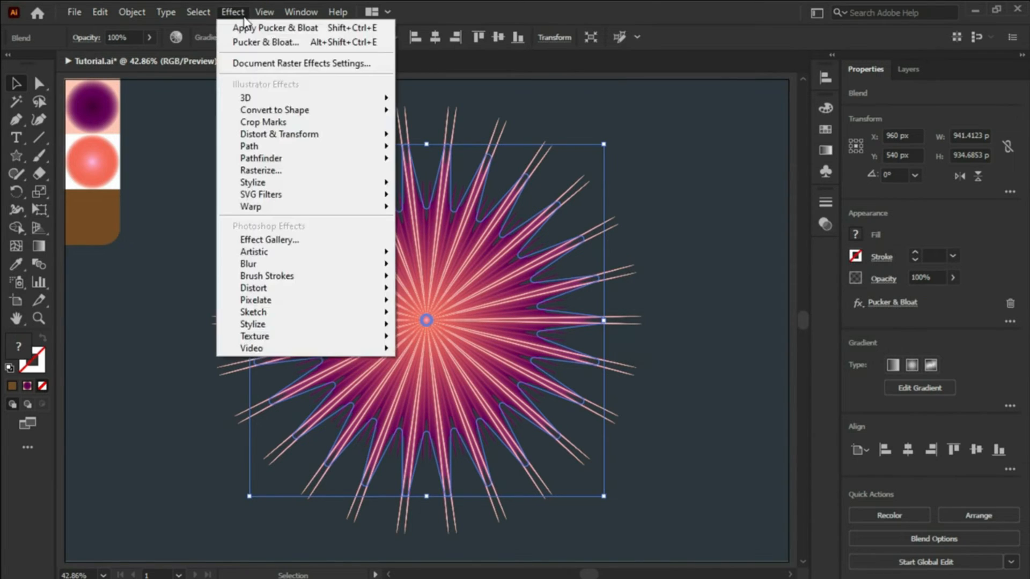
pyautogui.moveTo(354, 135)
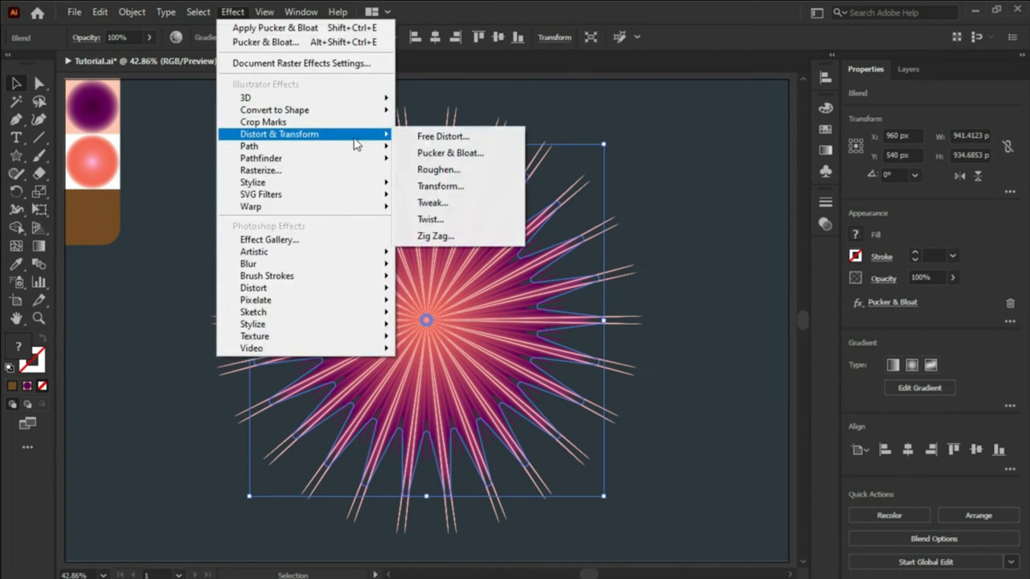
pyautogui.click(434, 169)
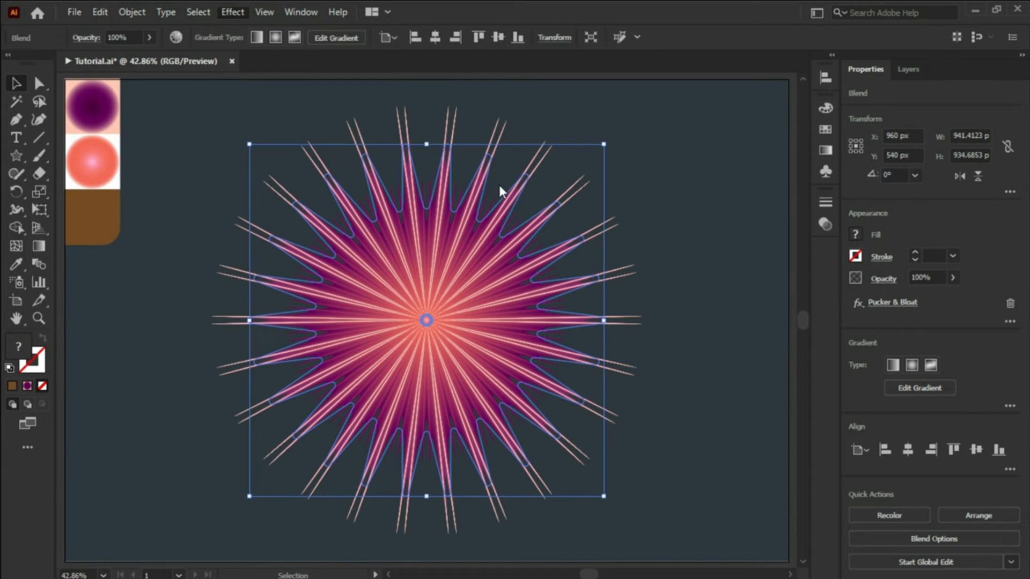
pyautogui.moveTo(502, 188); pyautogui.dragTo(717, 170)
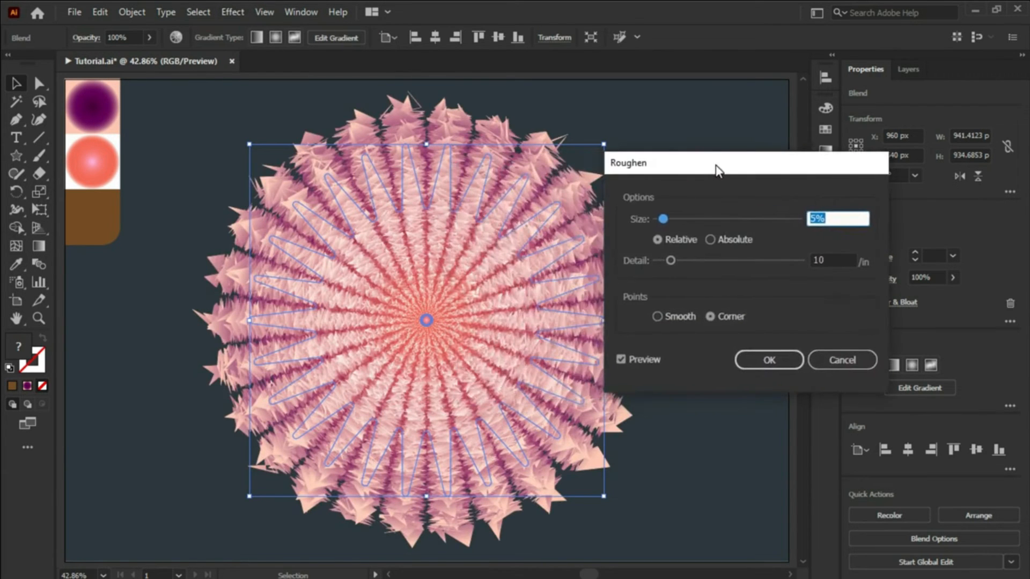
pyautogui.click(664, 312)
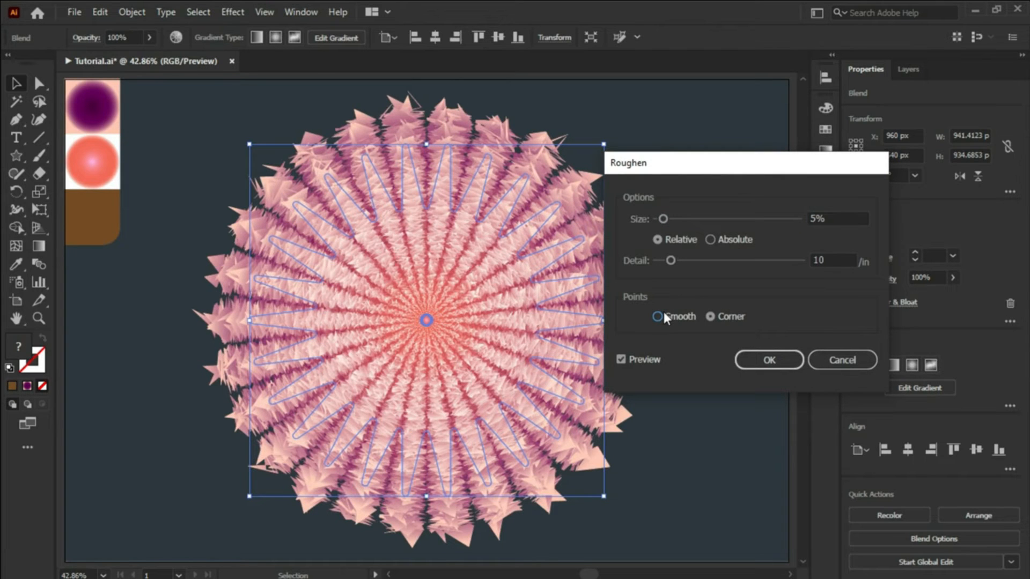
pyautogui.click(664, 312)
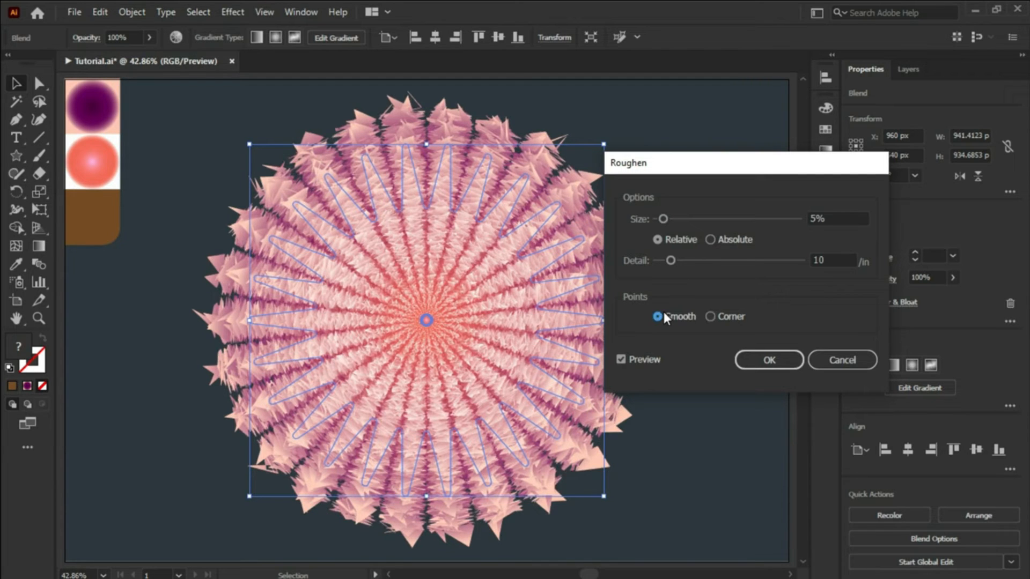
pyautogui.moveTo(676, 164); pyautogui.dragTo(730, 160)
pyautogui.moveTo(725, 255); pyautogui.dragTo(706, 257)
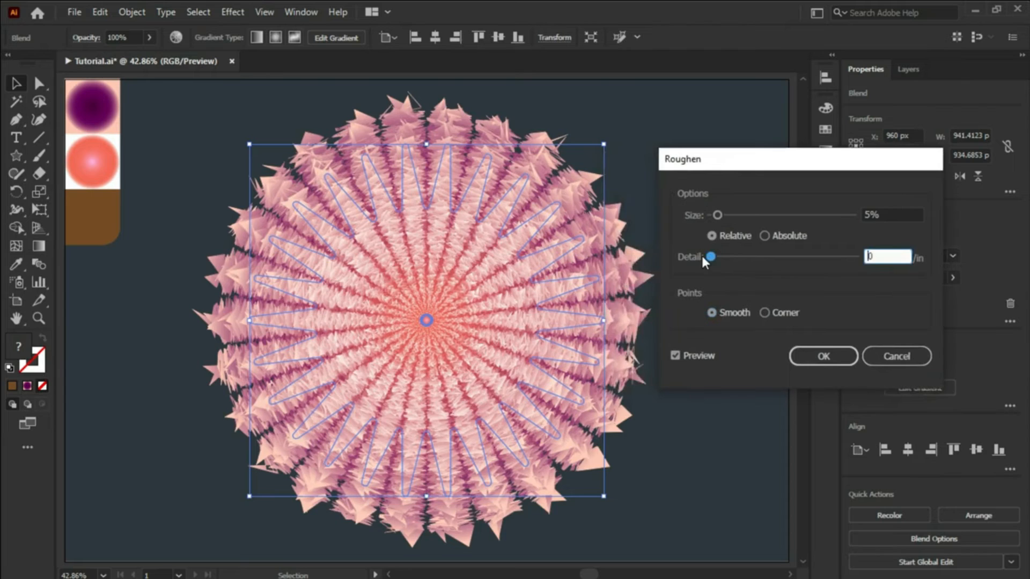
pyautogui.click(884, 213)
pyautogui.write('37')
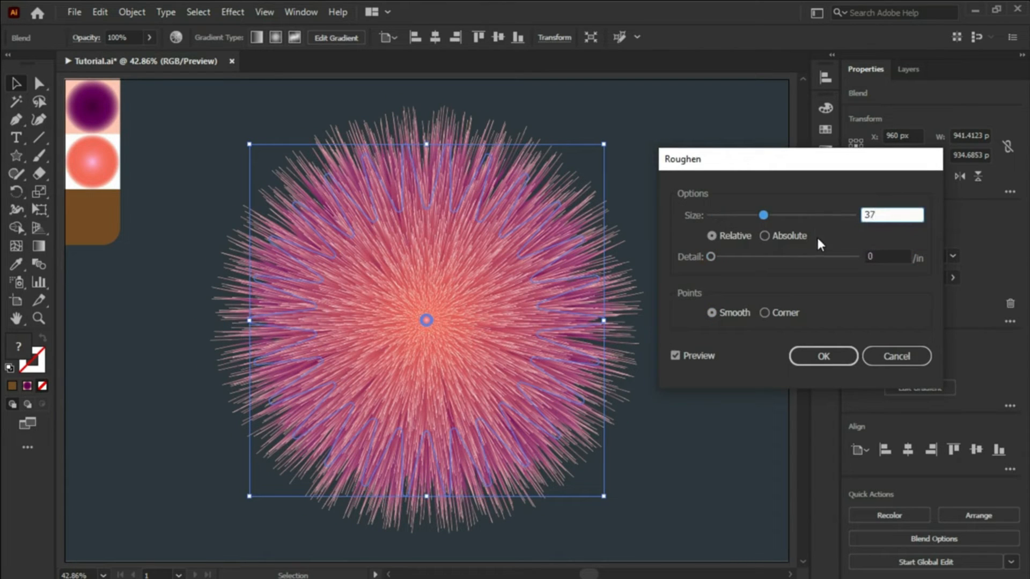
pyautogui.click(820, 357)
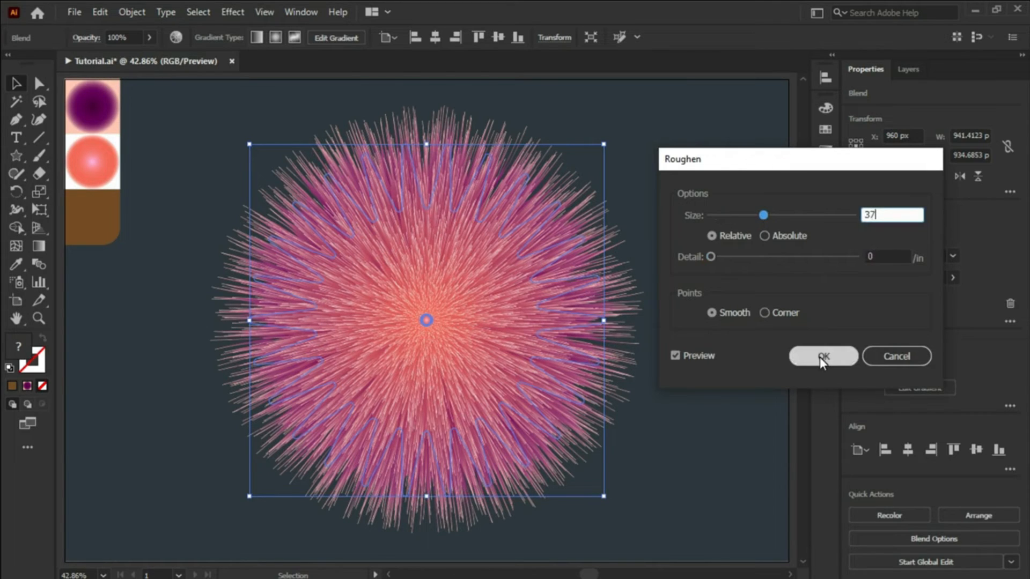
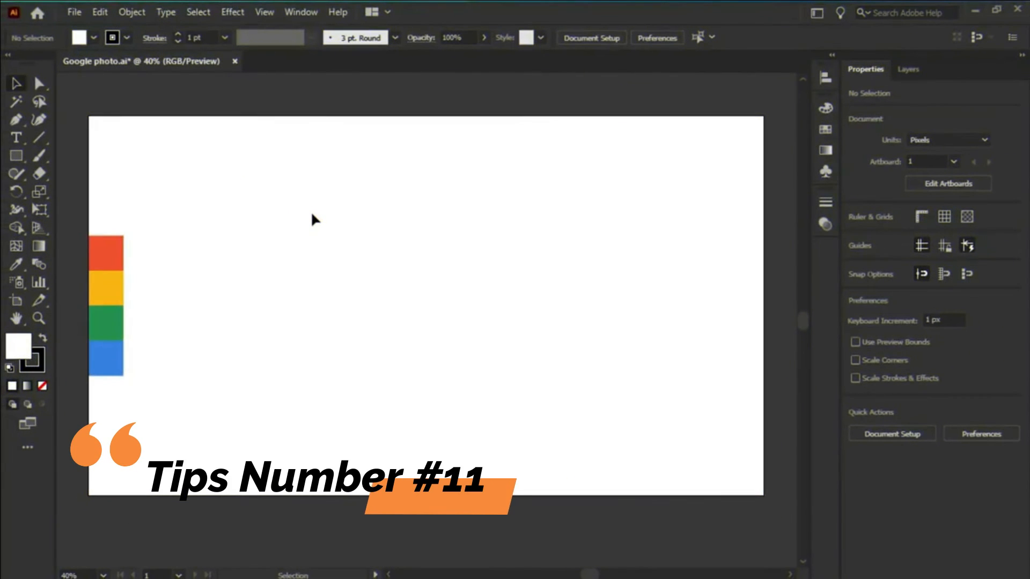
# - In the Google photo document, draw a circle about 387 px across and delete its lowest anchor to leave the upper arc
pyautogui.moveTo(16, 155); pyautogui.dragTo(69, 193)
pyautogui.moveTo(367, 165)
pyautogui.mouseDown()
pyautogui.moveTo(503, 300)
pyautogui.moveTo(409, 292)
pyautogui.mouseUp()
pyautogui.click(39, 83)
pyautogui.press('Delete')
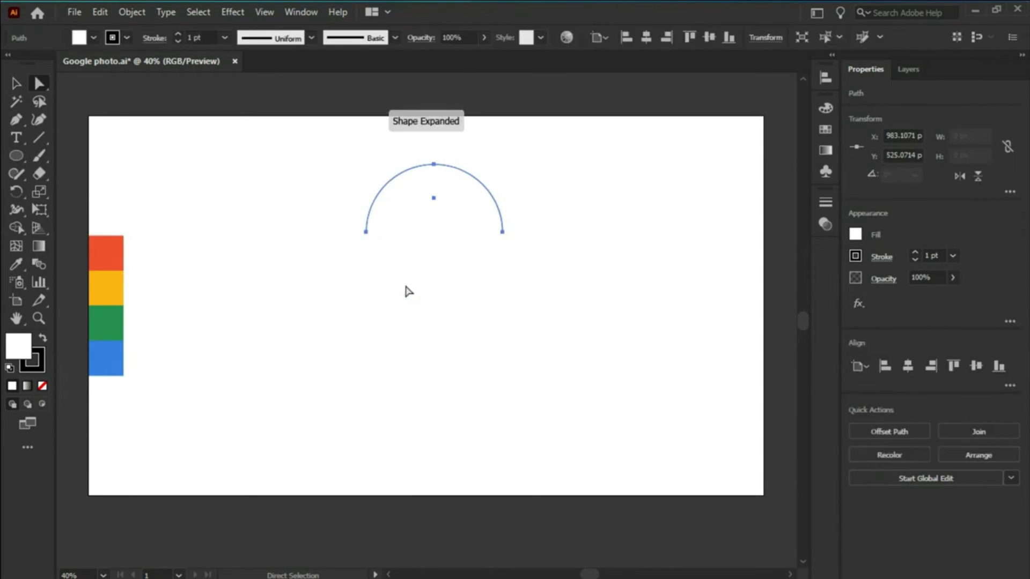
# - Close the arc with a straight segment using the Pen tool and rotate the half circle 90° clockwise
pyautogui.click(16, 119)
pyautogui.moveTo(366, 232); pyautogui.dragTo(440, 243)
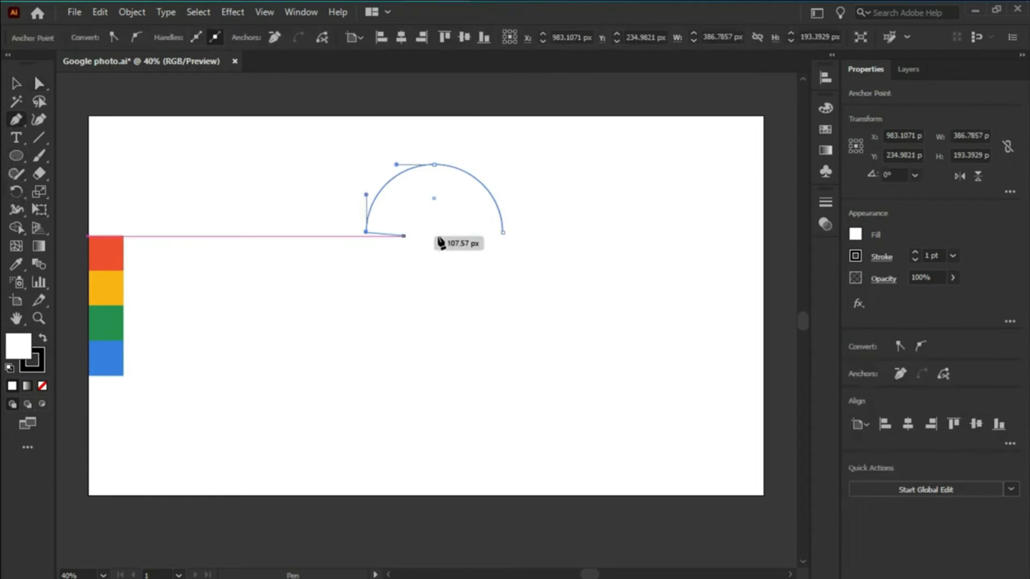
pyautogui.click(503, 233)
pyautogui.click(16, 84)
pyautogui.moveTo(293, 143); pyautogui.dragTo(514, 253)
pyautogui.moveTo(508, 160); pyautogui.dragTo(466, 263)
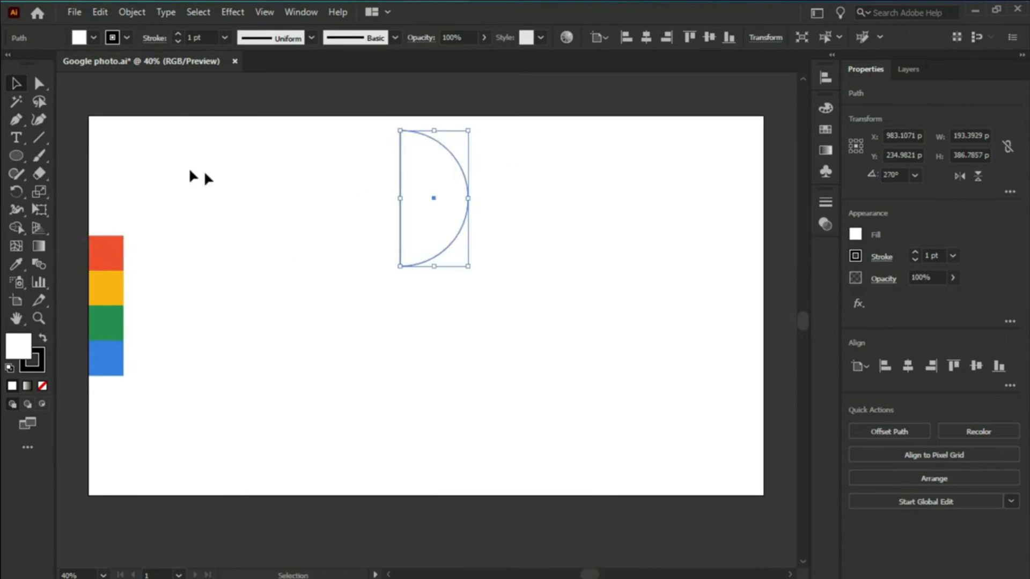
# - Round the upper corner of the half circle, leaving its lower corner sharp
pyautogui.click(38, 84)
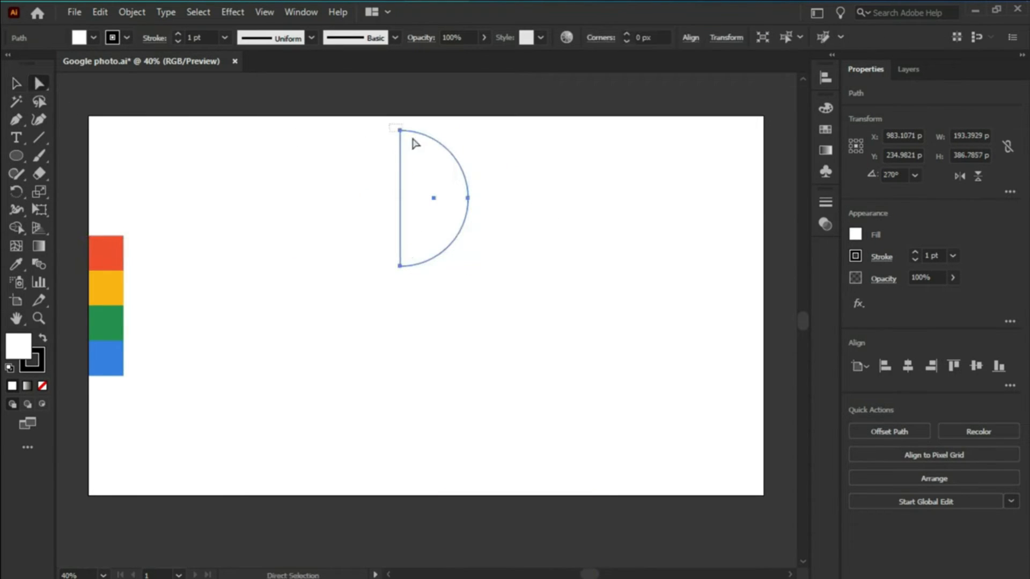
pyautogui.click(399, 131)
pyautogui.moveTo(410, 143); pyautogui.dragTo(416, 160)
pyautogui.click(17, 83)
# - Make three copies of the petal, rotated in 90° increments around its lower sharp corner, to form a four-petal pinwheel
pyautogui.moveTo(387, 130); pyautogui.dragTo(489, 245)
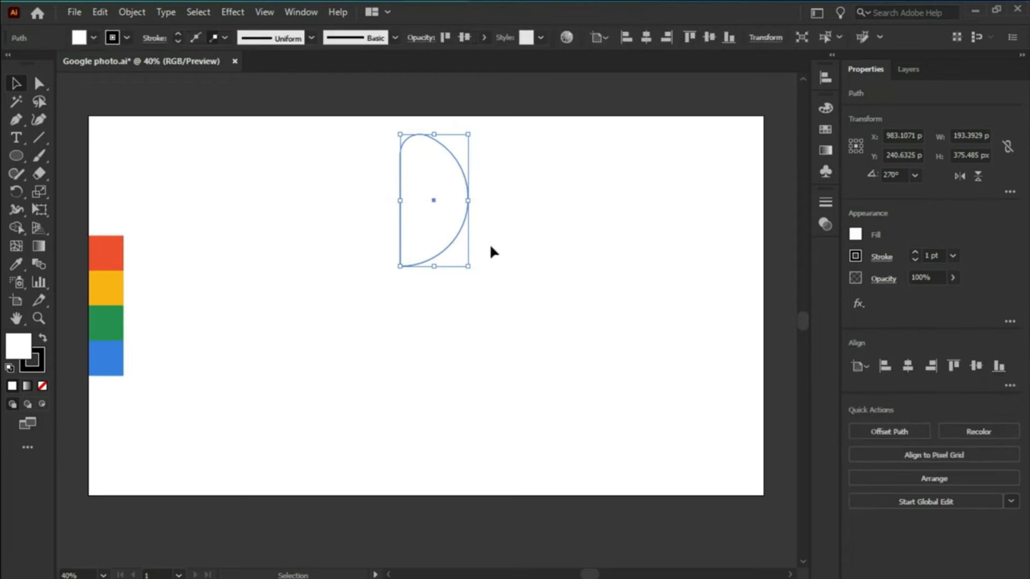
pyautogui.click(16, 191)
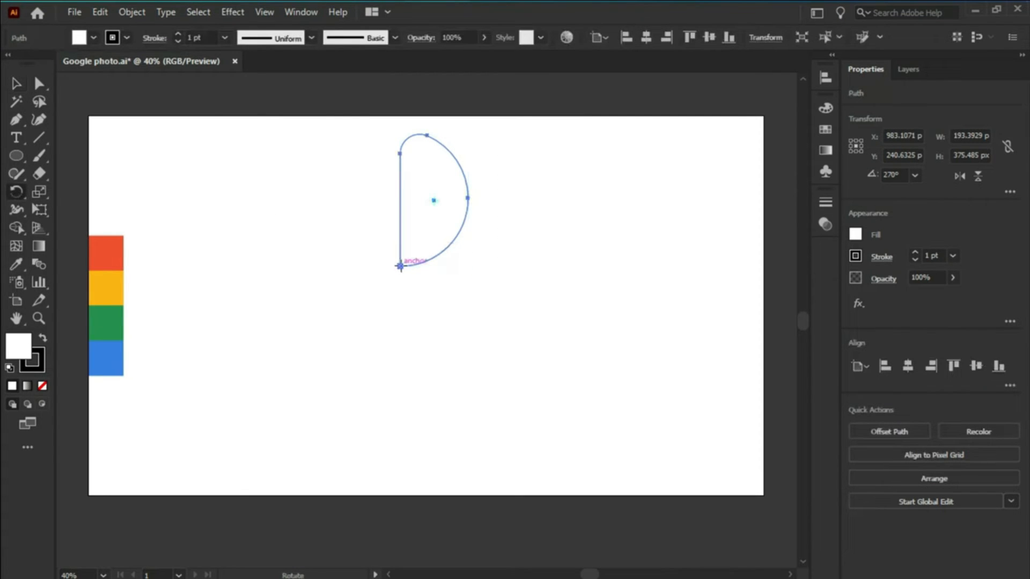
pyautogui.keyDown('alt'); pyautogui.click(400, 266); pyautogui.keyUp('alt')
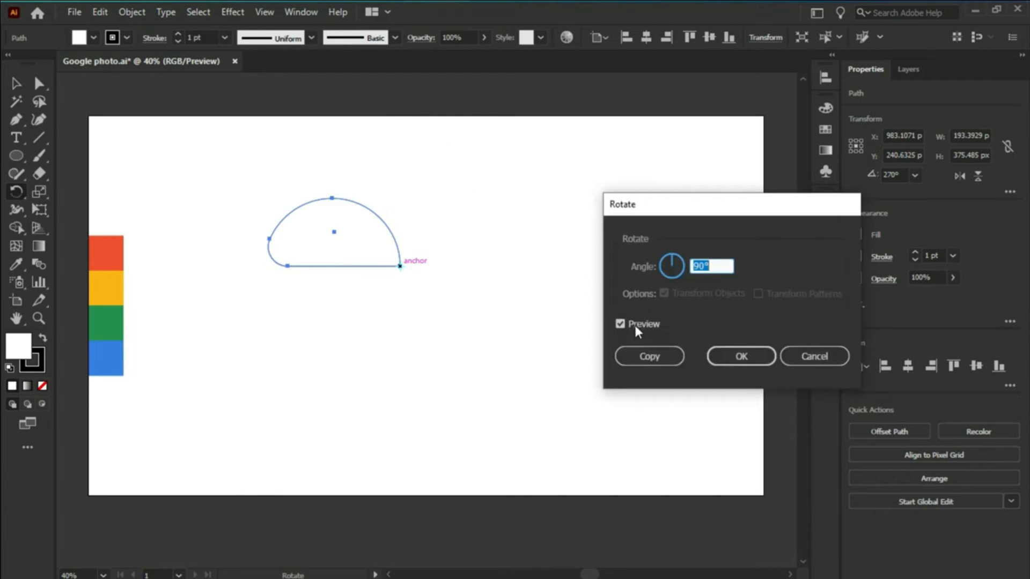
pyautogui.click(649, 356)
pyautogui.press('v')
pyautogui.hotkey('ctrl', 'd')
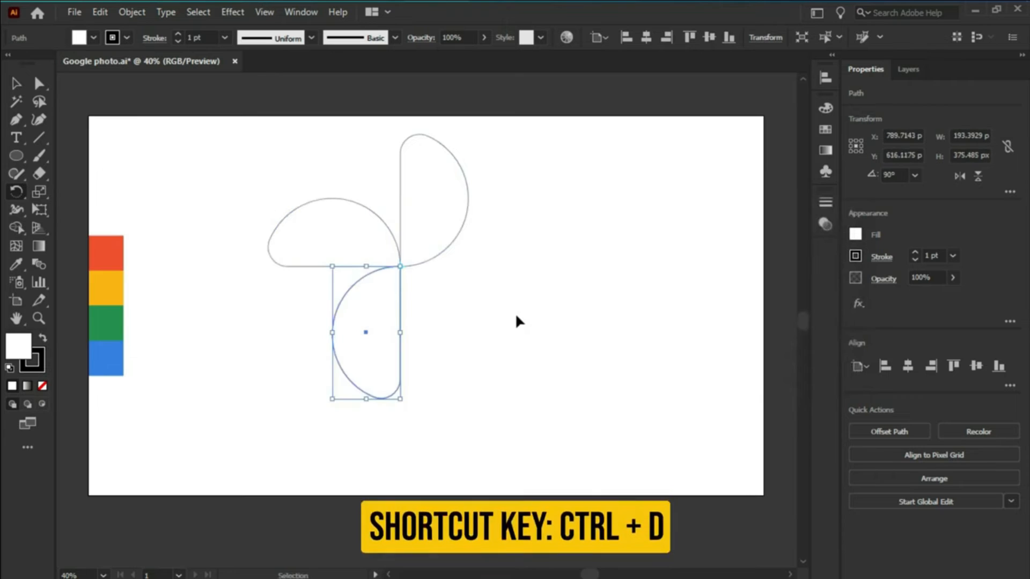
pyautogui.hotkey('ctrl', 'd')
pyautogui.press('r')
# - Colour the upper petal red, the left one yellow, the lower one green and the right one blue from the swatches
pyautogui.click(436, 168)
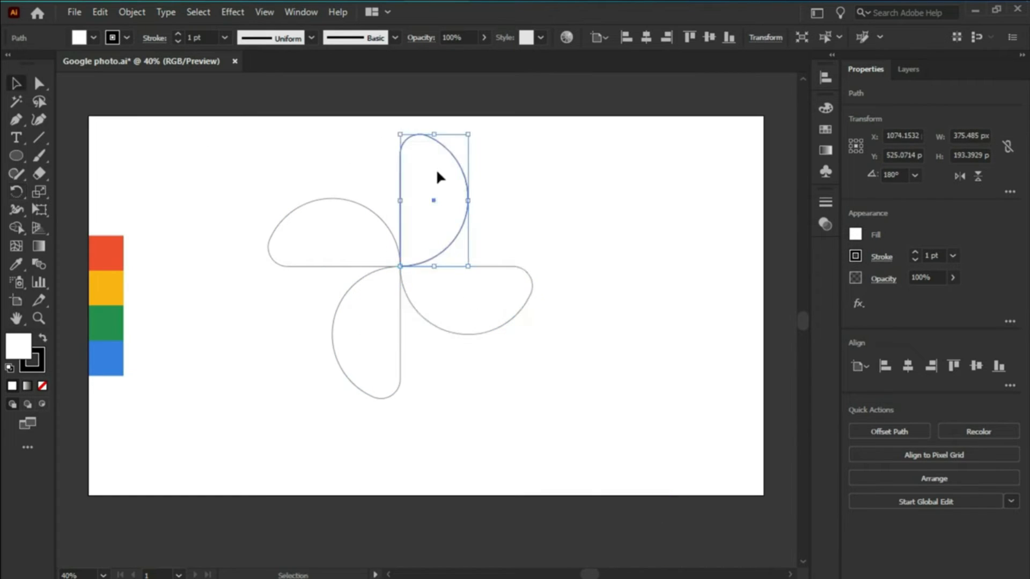
pyautogui.click(21, 262)
pyautogui.click(121, 243)
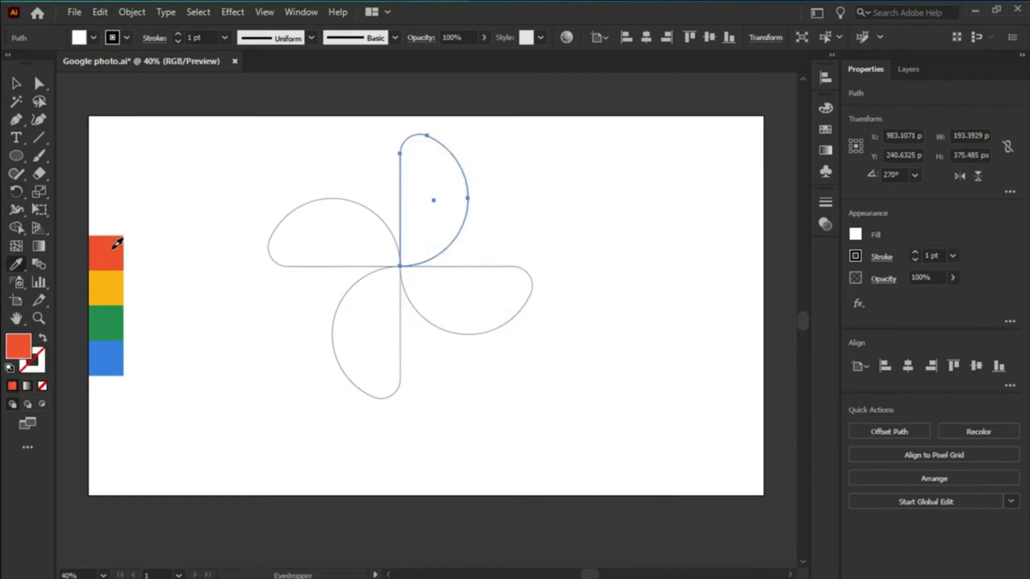
pyautogui.keyDown('ctrl'); pyautogui.click(333, 230); pyautogui.keyUp('ctrl')
pyautogui.click(108, 288)
pyautogui.keyDown('ctrl'); pyautogui.click(357, 329); pyautogui.keyUp('ctrl')
pyautogui.click(110, 322)
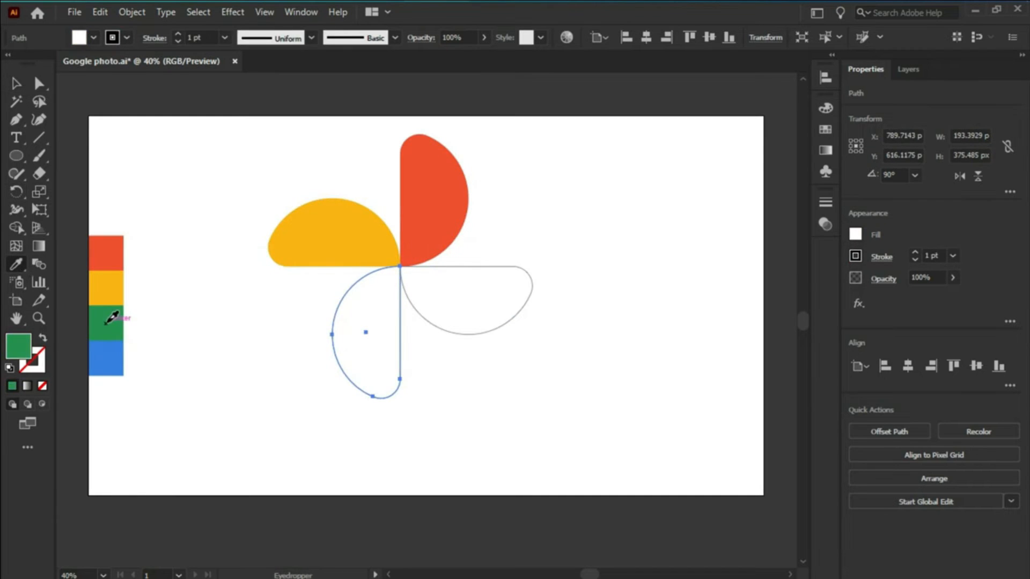
pyautogui.keyDown('ctrl'); pyautogui.click(428, 319); pyautogui.keyUp('ctrl')
pyautogui.click(114, 354)
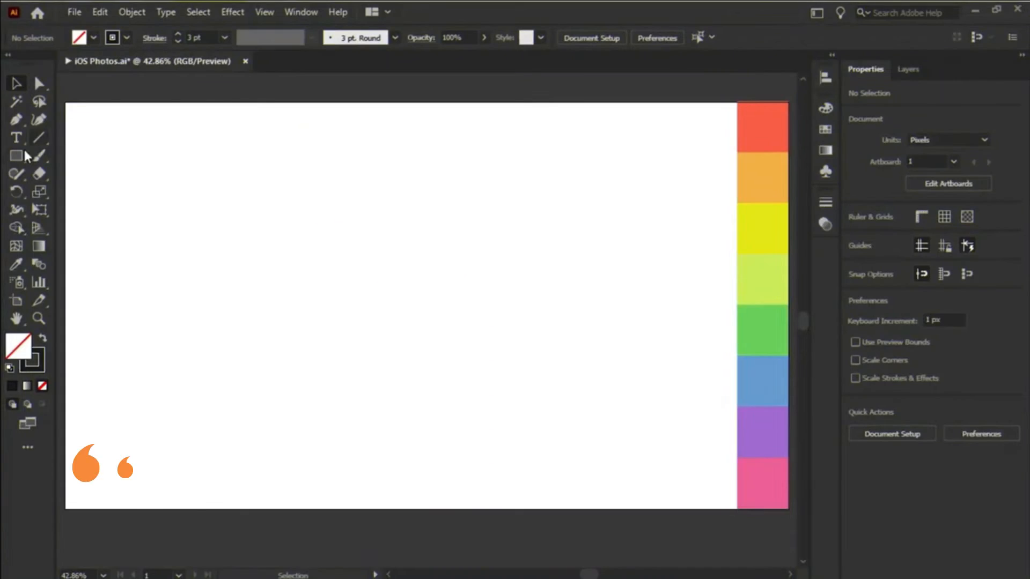
# - Draw a rectangle 170 px wide and 260 px high on the artboard
pyautogui.click(16, 156)
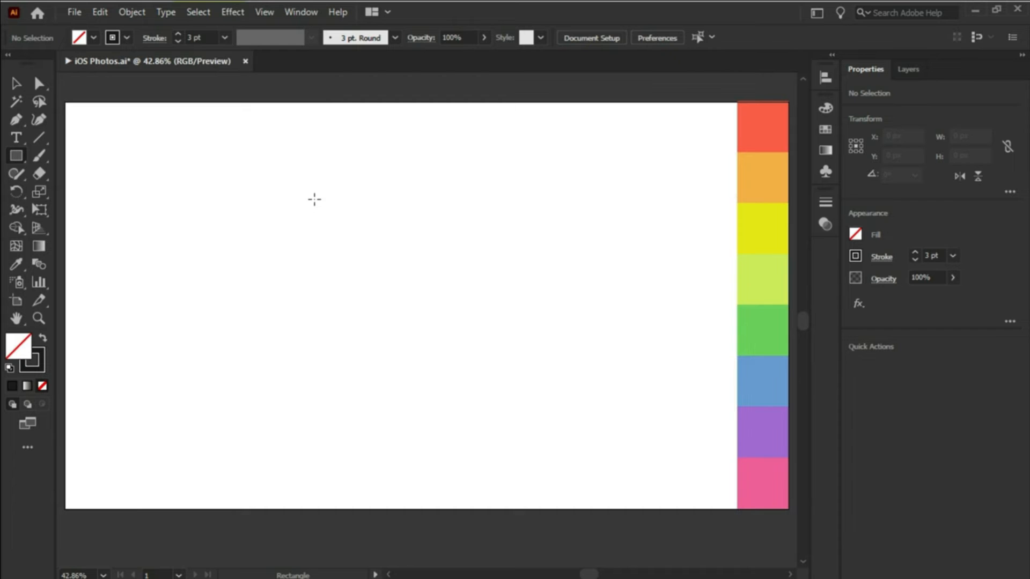
pyautogui.click(315, 199)
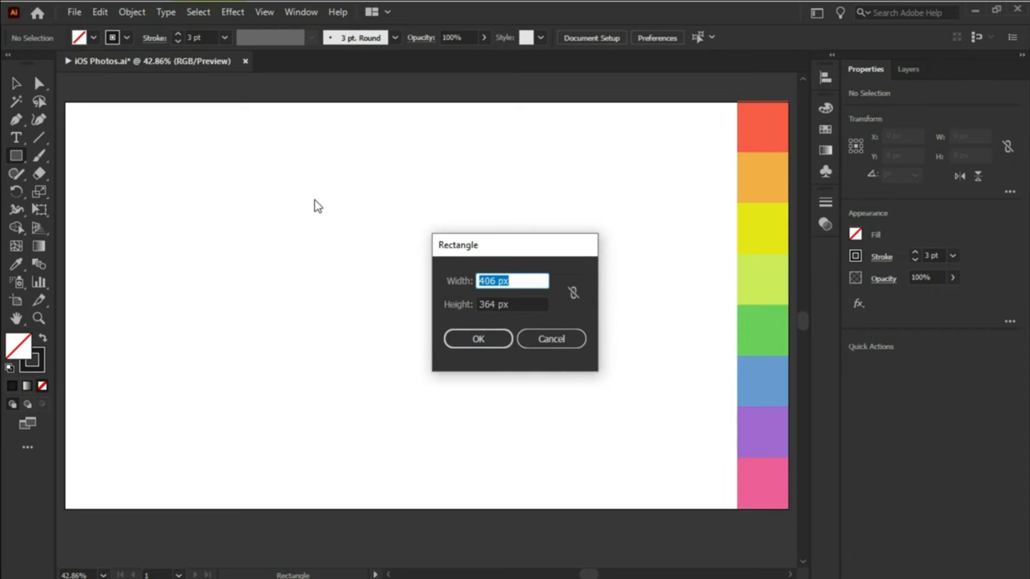
pyautogui.write('170')
pyautogui.moveTo(520, 304); pyautogui.dragTo(469, 305)
pyautogui.write('260')
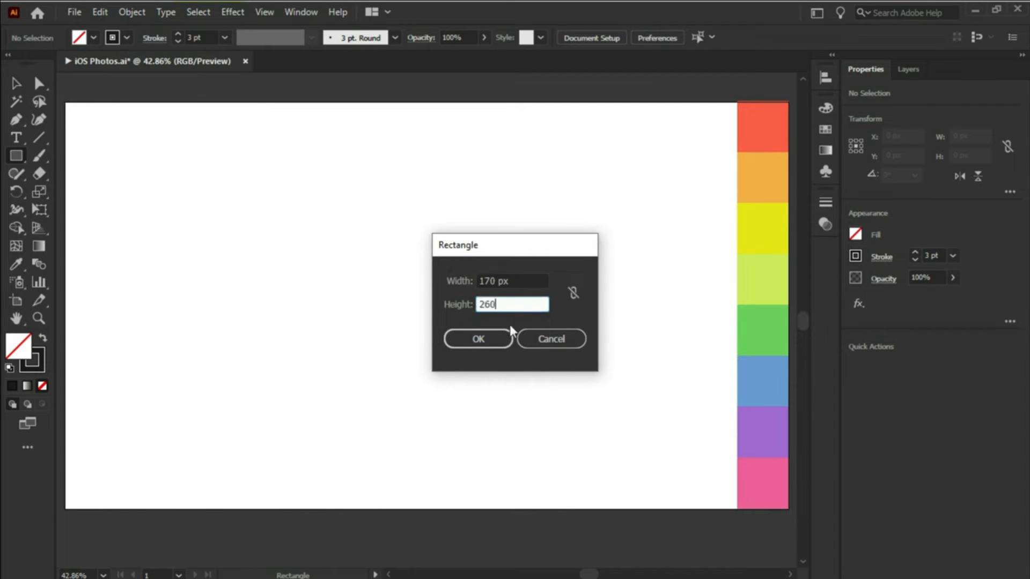
pyautogui.click(496, 342)
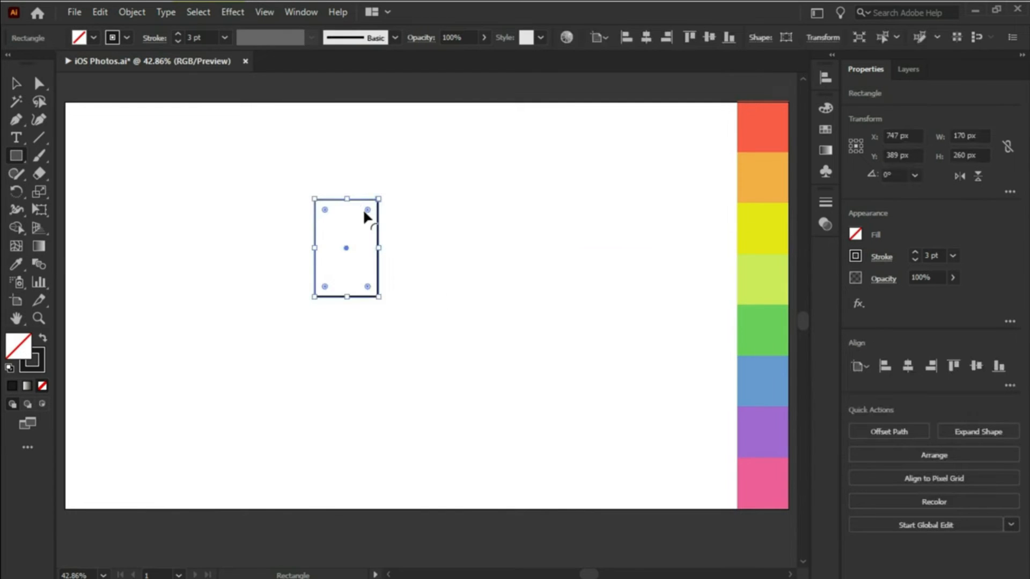
# - Round the rectangle's corners fully into a capsule and swap its outline colour to the fill
pyautogui.moveTo(364, 212); pyautogui.dragTo(347, 242)
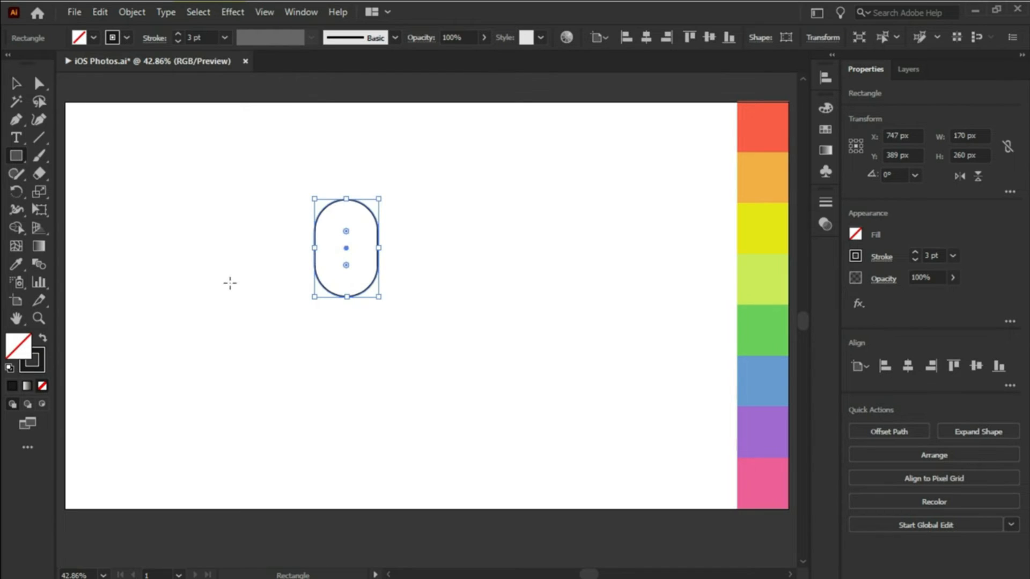
pyautogui.click(44, 338)
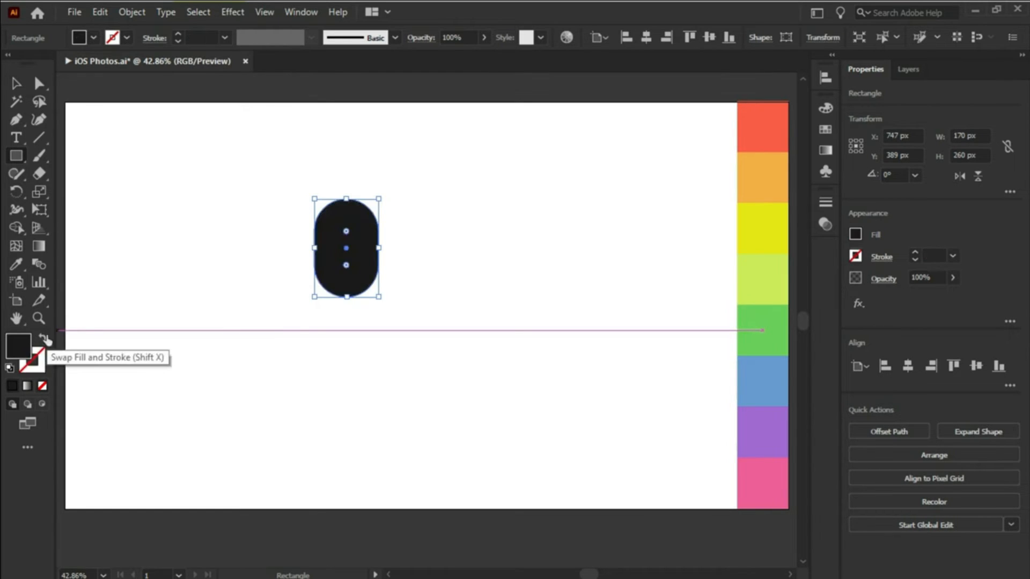
# - Place a copy of the capsule straight below the original and nudge it down until the pair spans 550 px in height
pyautogui.click(16, 84)
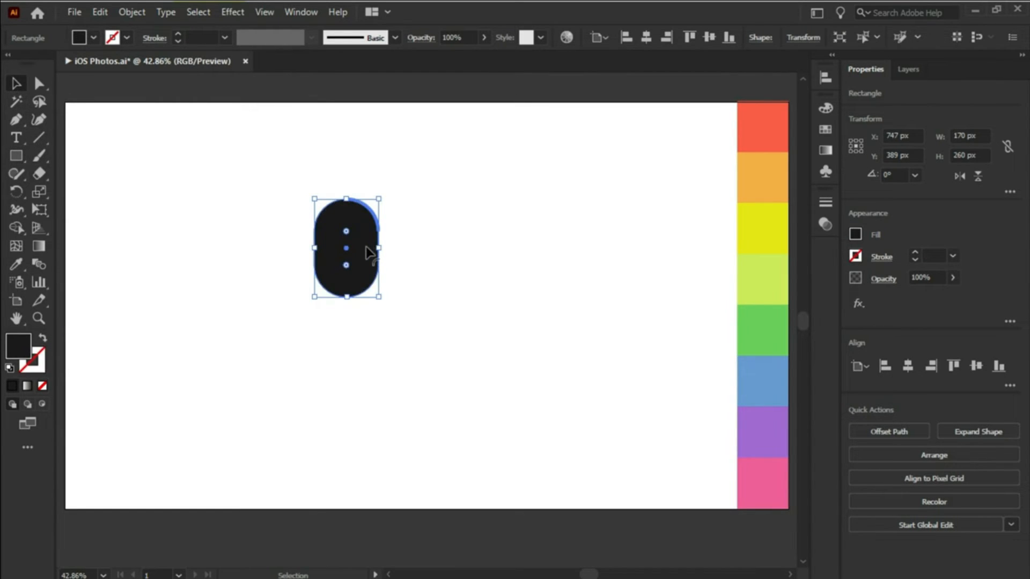
pyautogui.keyDown('shift'); pyautogui.click(369, 252); pyautogui.keyUp('shift')
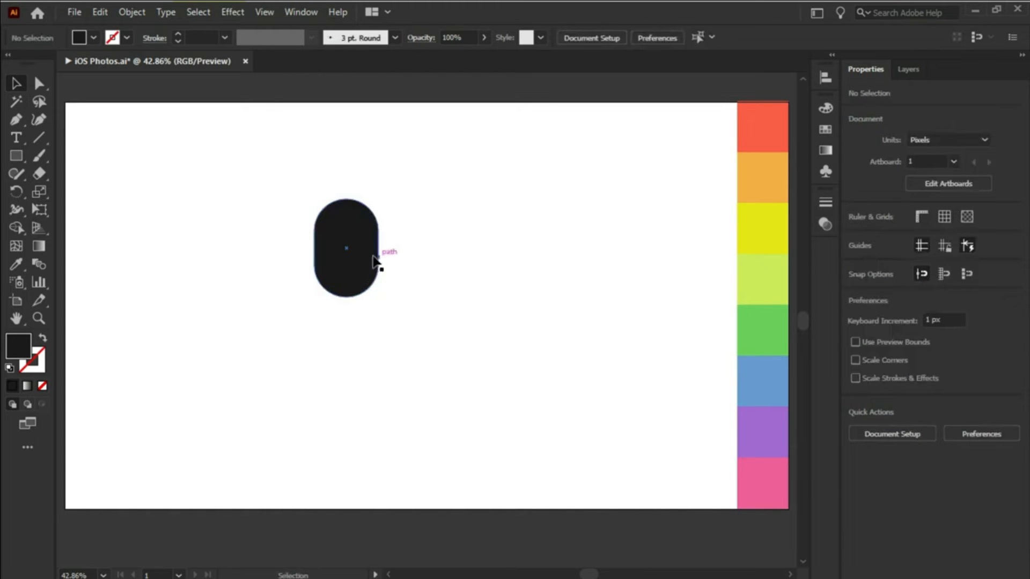
pyautogui.click(370, 262)
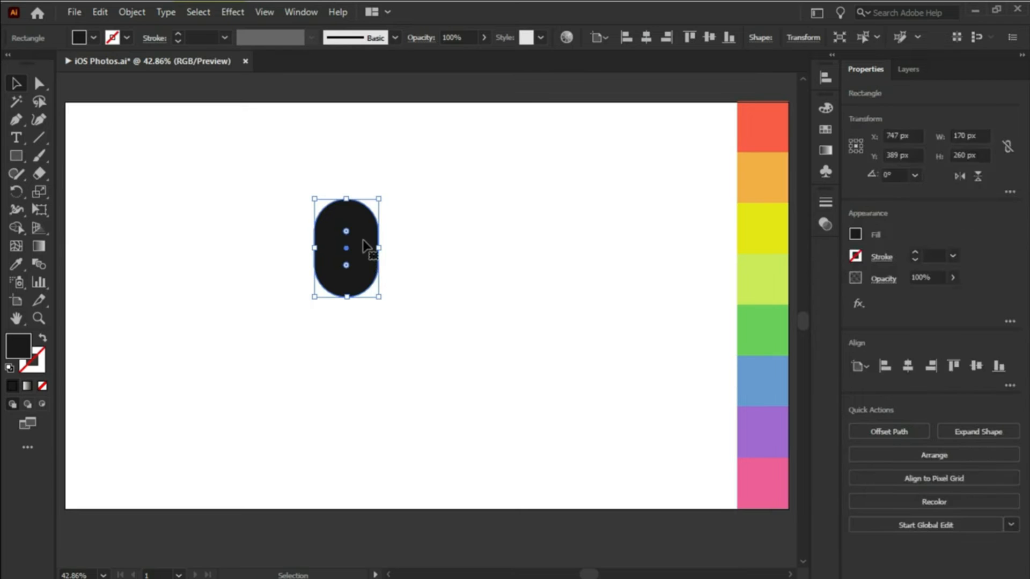
pyautogui.keyDown('shift'); pyautogui.click(367, 251); pyautogui.keyUp('shift')
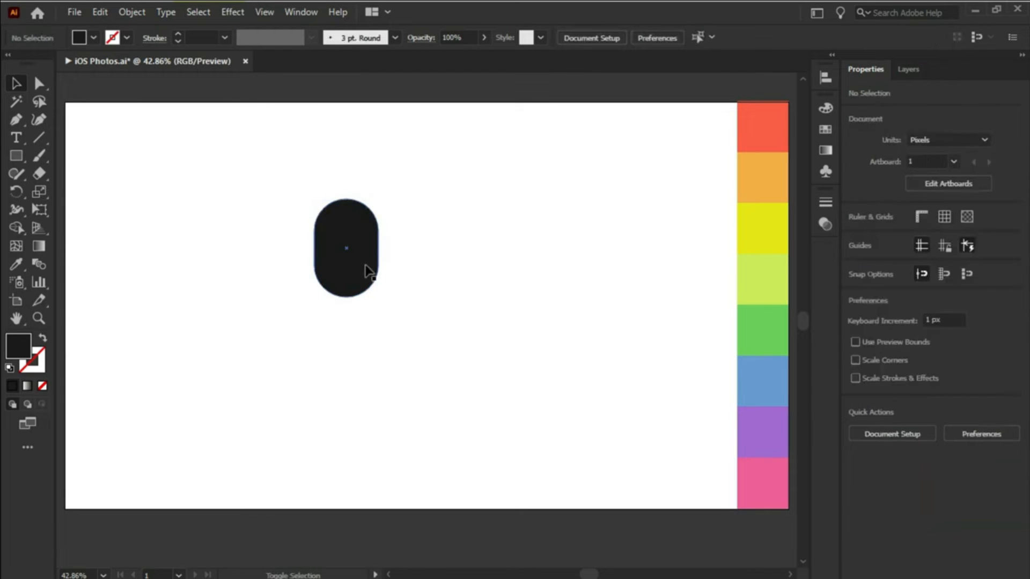
pyautogui.click(381, 266)
pyautogui.moveTo(380, 264); pyautogui.dragTo(380, 366)
pyautogui.hotkey('shift', 'Down')
pyautogui.hotkey('shift', 'Down')
pyautogui.hotkey('shift', 'Down')
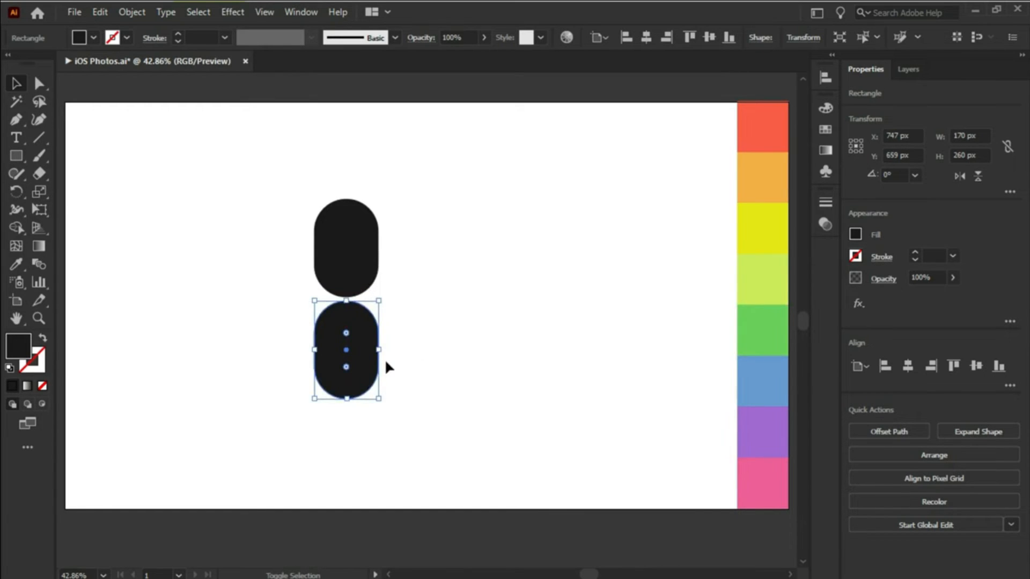
# - Copy both capsules, paste them in front and rotate the copies 90° to form a cross
pyautogui.moveTo(294, 203); pyautogui.dragTo(406, 372)
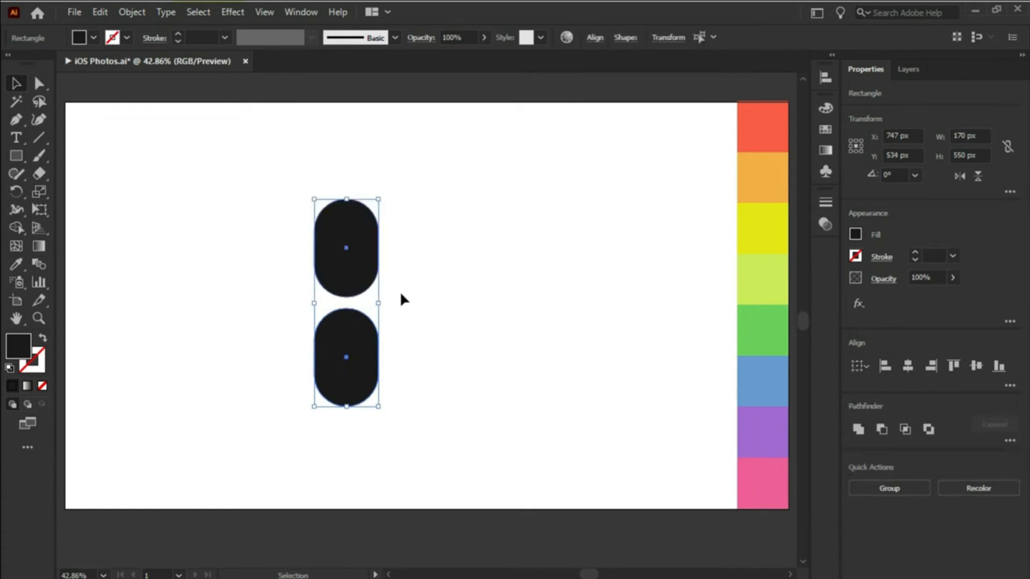
pyautogui.press('a')
pyautogui.hotkey('ctrl', 'c')
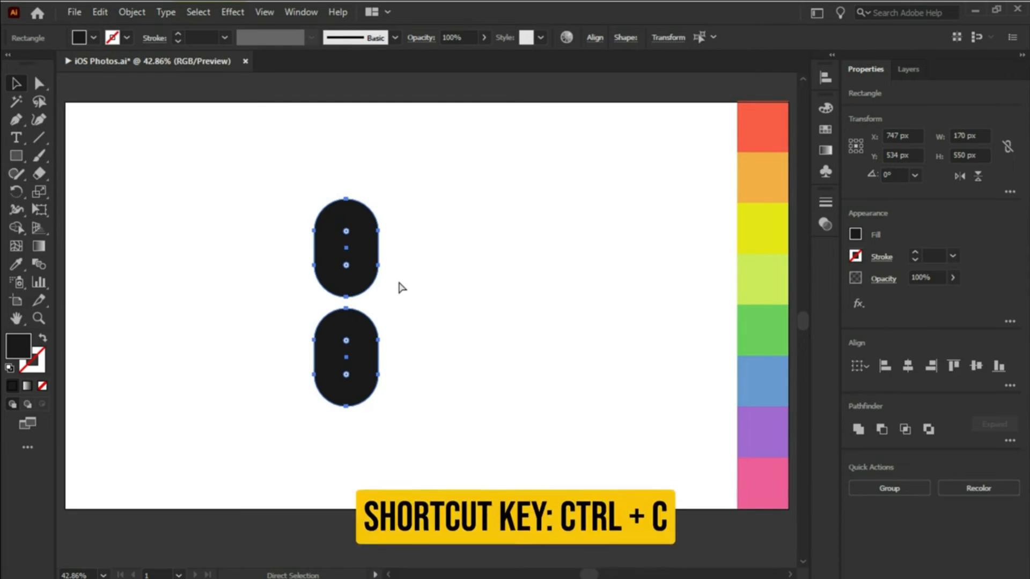
pyautogui.press('v')
pyautogui.hotkey('ctrl', 'f')
pyautogui.moveTo(382, 192); pyautogui.dragTo(449, 308)
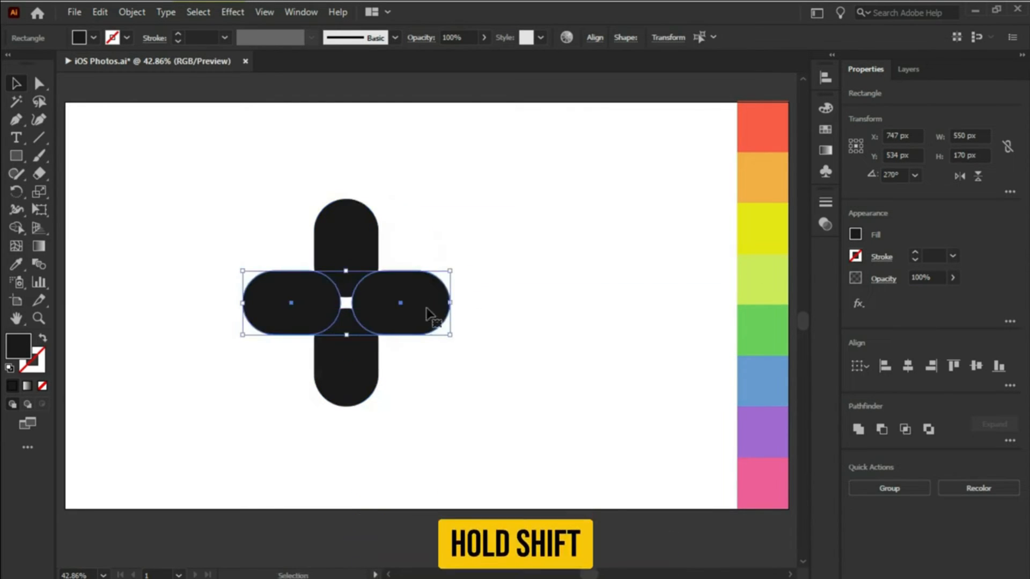
# - Copy the four-capsule cross, paste it in front and rotate the copy 45° to form an eight-petal flower
pyautogui.moveTo(289, 195); pyautogui.dragTo(430, 354)
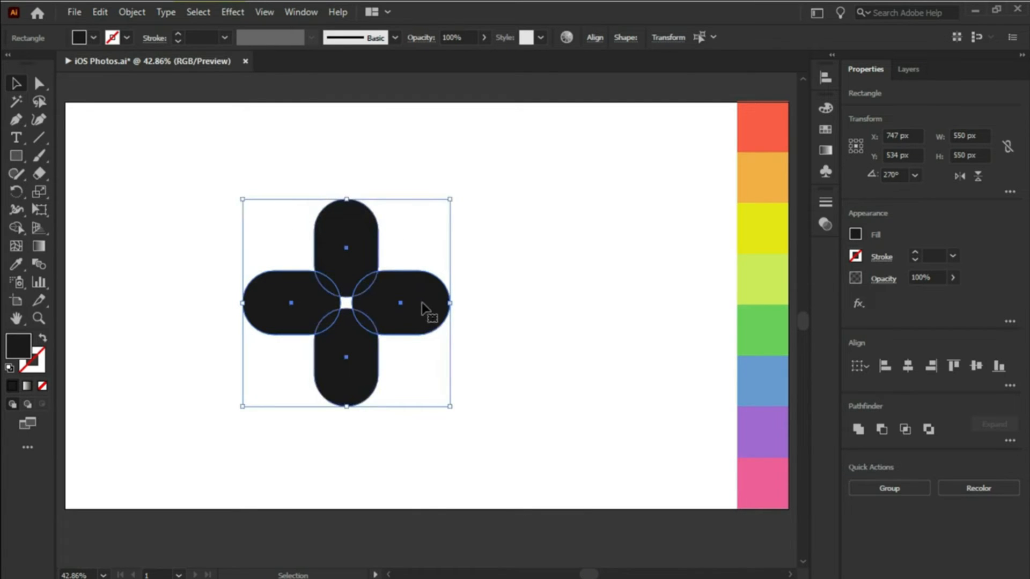
pyautogui.press('a')
pyautogui.hotkey('ctrl', 'c')
pyautogui.press('v')
pyautogui.hotkey('ctrl', 'f')
pyautogui.moveTo(455, 192); pyautogui.dragTo(406, 237)
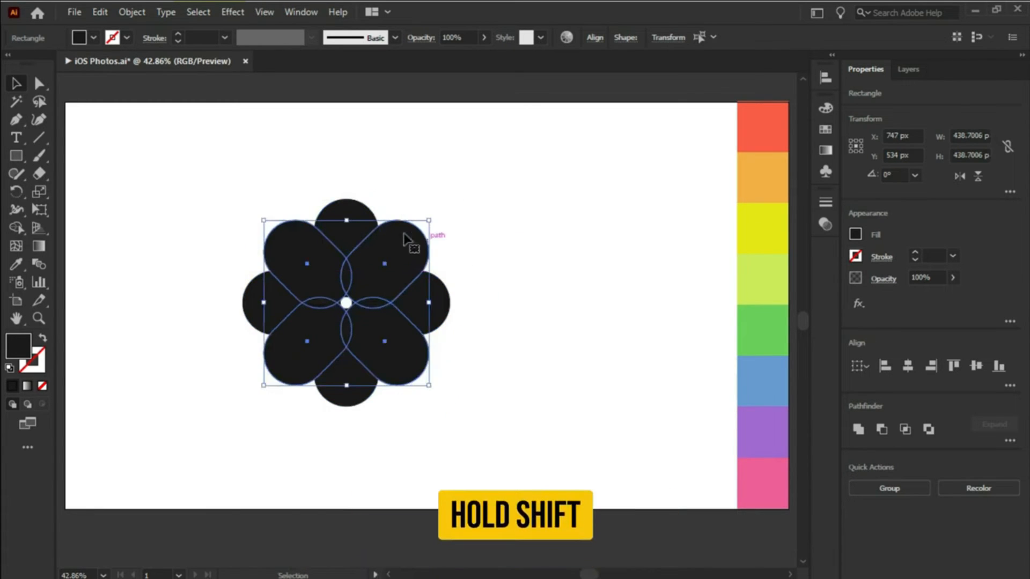
# - Starting at the upper petal and going clockwise, sample red, orange, yellow and lime from the colour strip onto the first four petals
pyautogui.click(243, 181)
pyautogui.click(340, 230)
pyautogui.press('i')
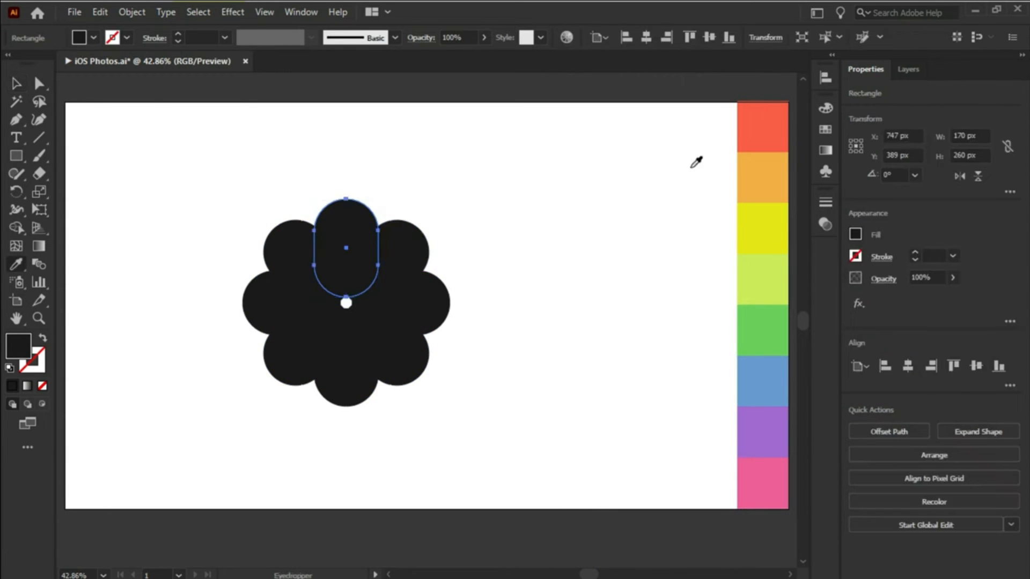
pyautogui.click(749, 136)
pyautogui.keyDown('ctrl'); pyautogui.click(413, 253); pyautogui.keyUp('ctrl')
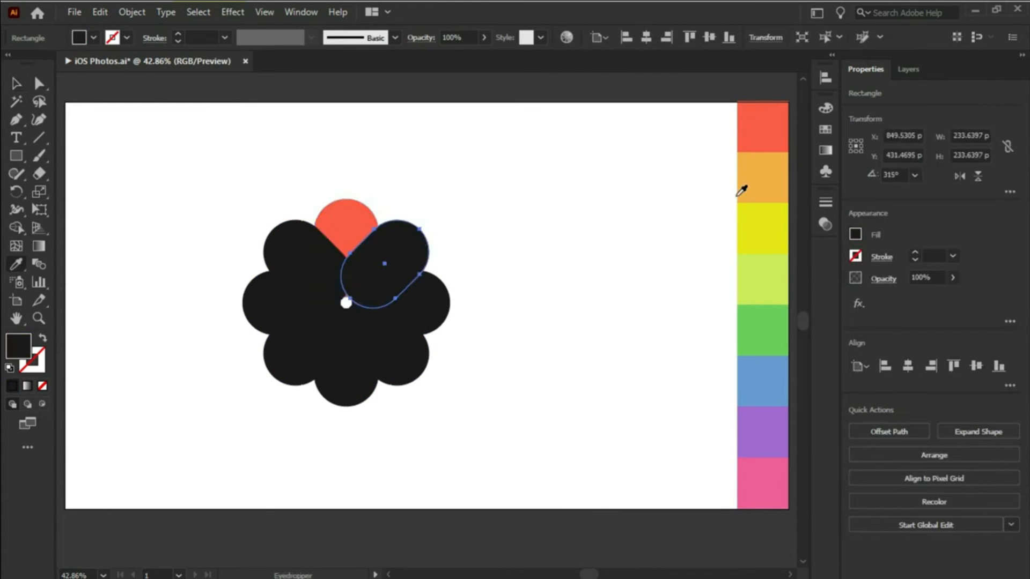
pyautogui.click(759, 187)
pyautogui.keyDown('ctrl'); pyautogui.click(435, 309); pyautogui.keyUp('ctrl')
pyautogui.click(770, 223)
pyautogui.keyDown('ctrl'); pyautogui.click(385, 343); pyautogui.keyUp('ctrl')
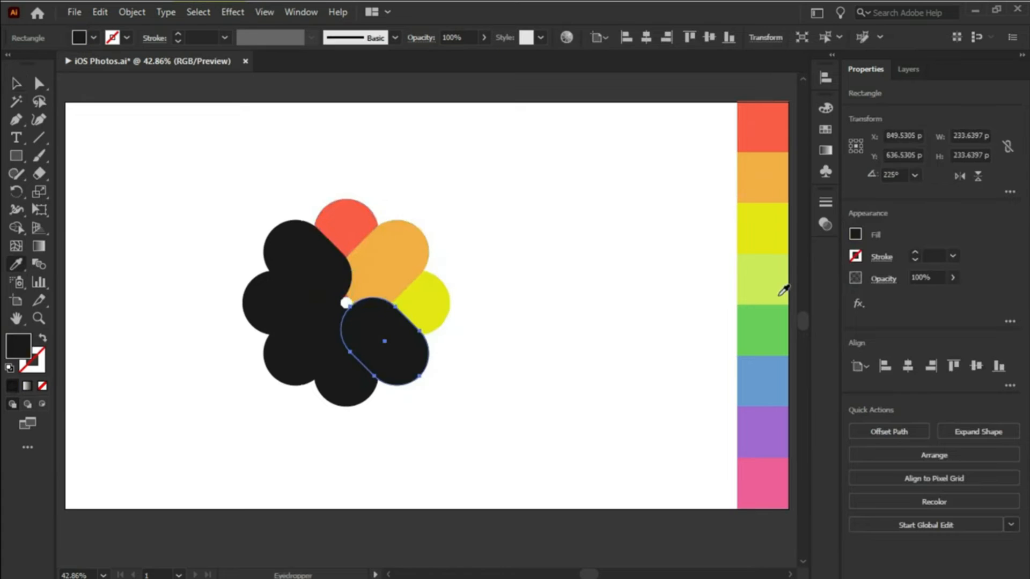
pyautogui.click(779, 286)
# - Sample green onto the bottom petal, blue onto the lower-left, purple onto the left and pink onto the upper-left petal
pyautogui.keyDown('ctrl'); pyautogui.click(346, 370); pyautogui.keyUp('ctrl')
pyautogui.click(751, 325)
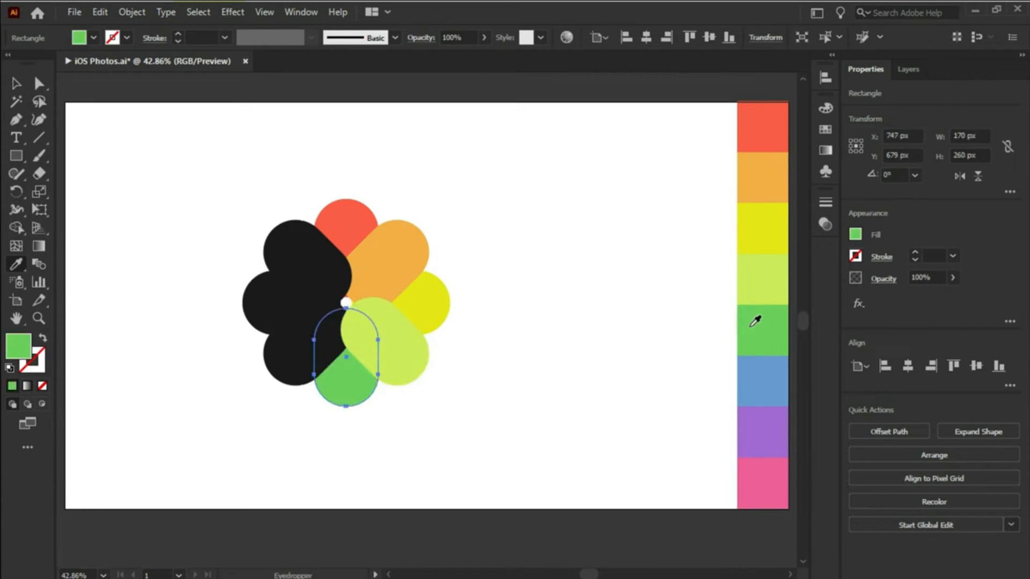
pyautogui.keyDown('ctrl'); pyautogui.click(338, 346); pyautogui.keyUp('ctrl')
pyautogui.click(776, 365)
pyautogui.keyDown('ctrl'); pyautogui.click(287, 294); pyautogui.keyUp('ctrl')
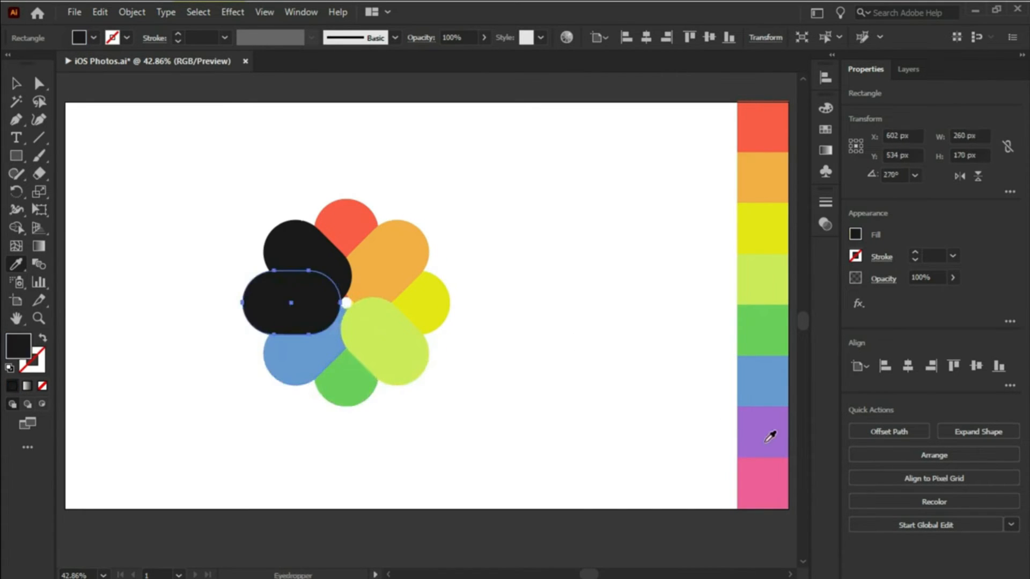
pyautogui.click(773, 433)
pyautogui.keyDown('ctrl'); pyautogui.click(343, 256); pyautogui.keyUp('ctrl')
pyautogui.click(780, 472)
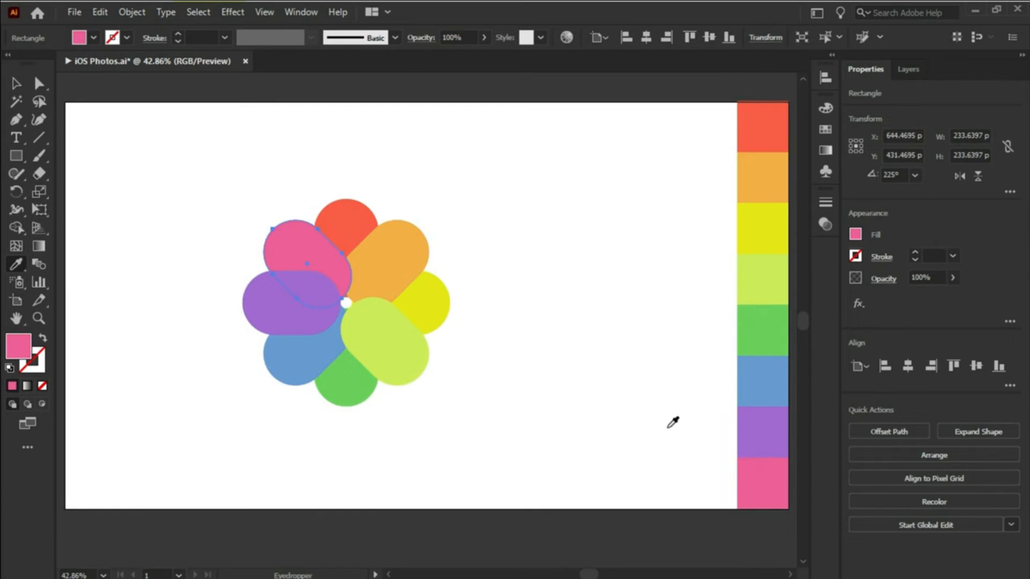
# - Select all eight petals and change their transparency blending mode
pyautogui.press('v')
pyautogui.moveTo(178, 158); pyautogui.dragTo(468, 409)
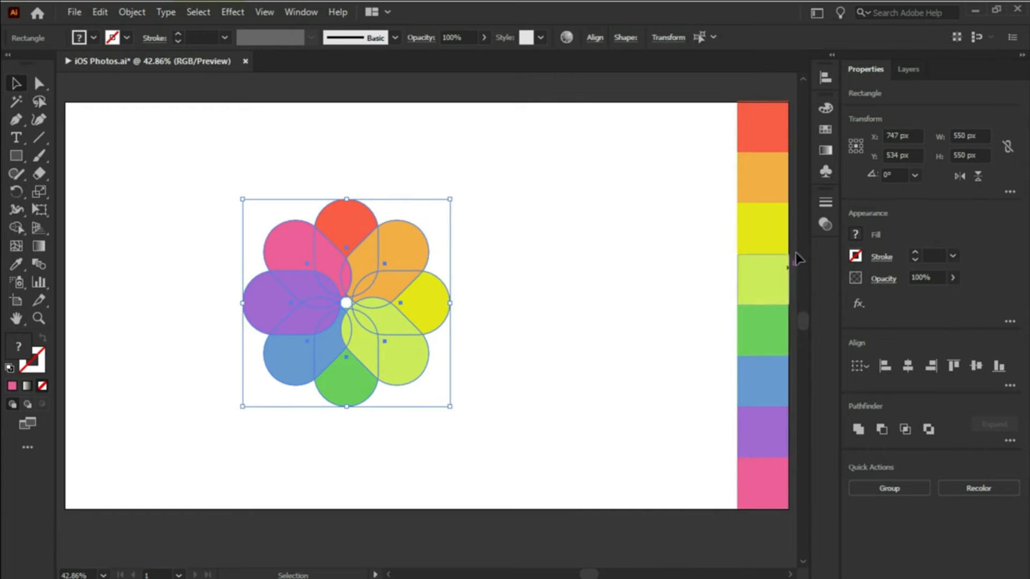
pyautogui.click(828, 221)
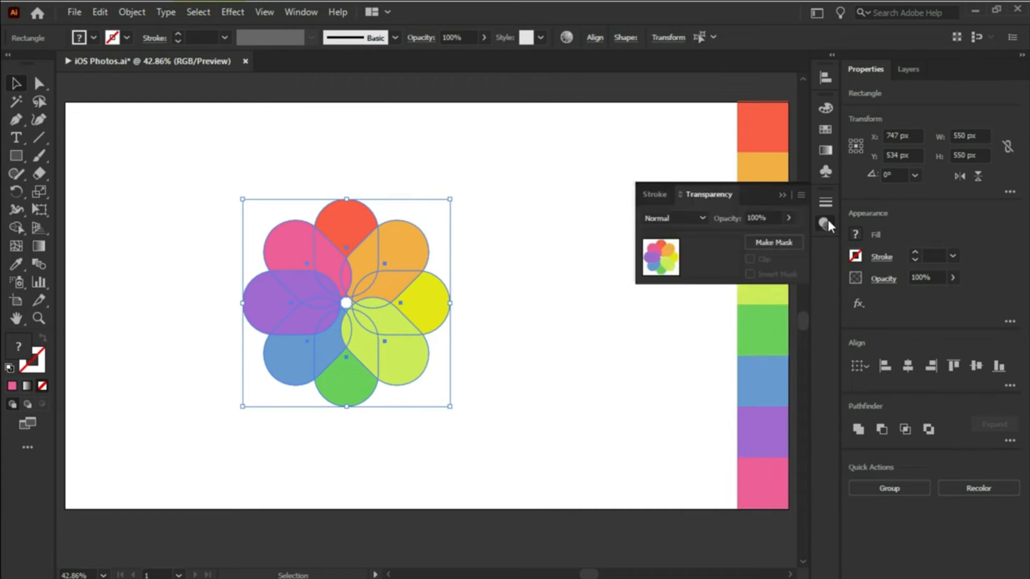
pyautogui.click(670, 220)
pyautogui.click(670, 274)
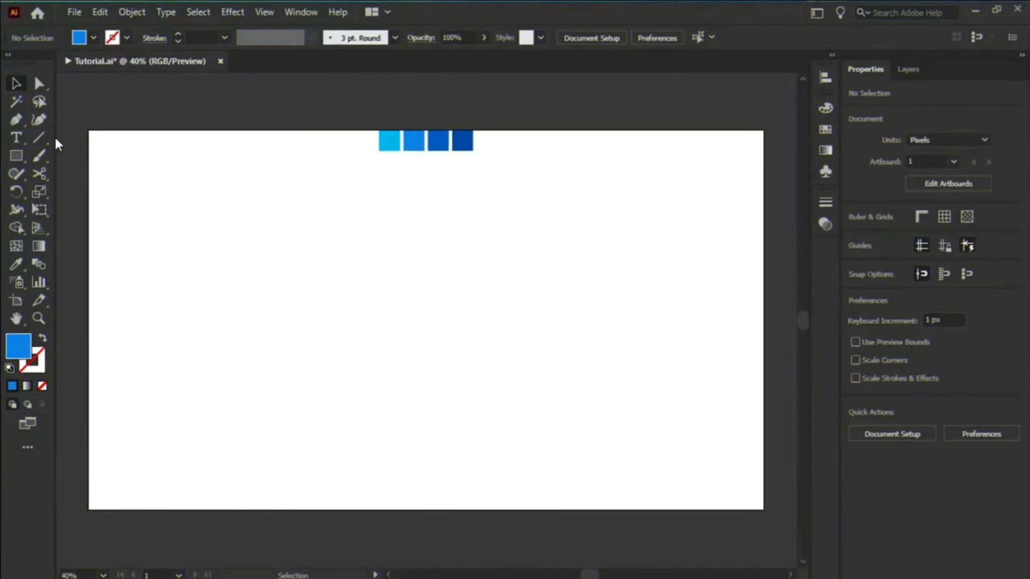
# - Draw a vertical line about 566 px tall in Tutorial.ai and repeat evenly spaced copies to its right, making four lines
pyautogui.click(39, 138)
pyautogui.moveTo(379, 130)
pyautogui.mouseDown()
pyautogui.moveTo(383, 443)
pyautogui.moveTo(386, 418)
pyautogui.moveTo(396, 418)
pyautogui.mouseUp()
pyautogui.press('v')
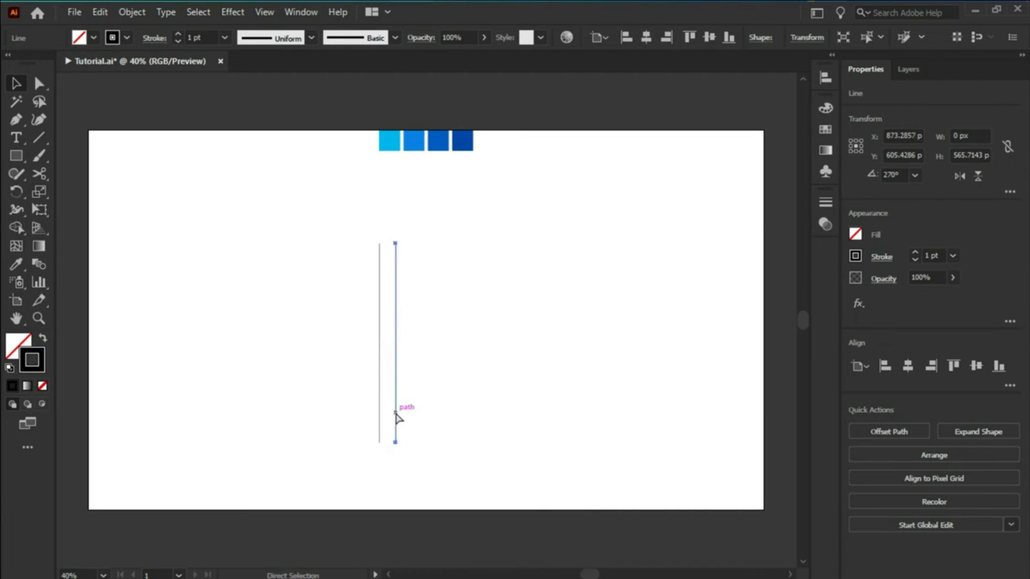
pyautogui.hotkey('ctrl', 'd')
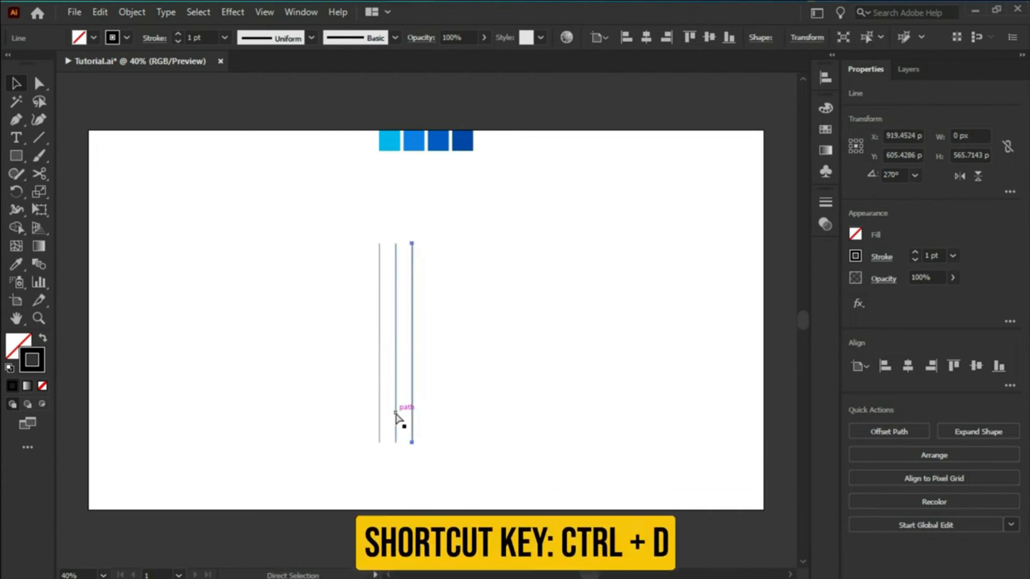
pyautogui.hotkey('ctrl', 'd')
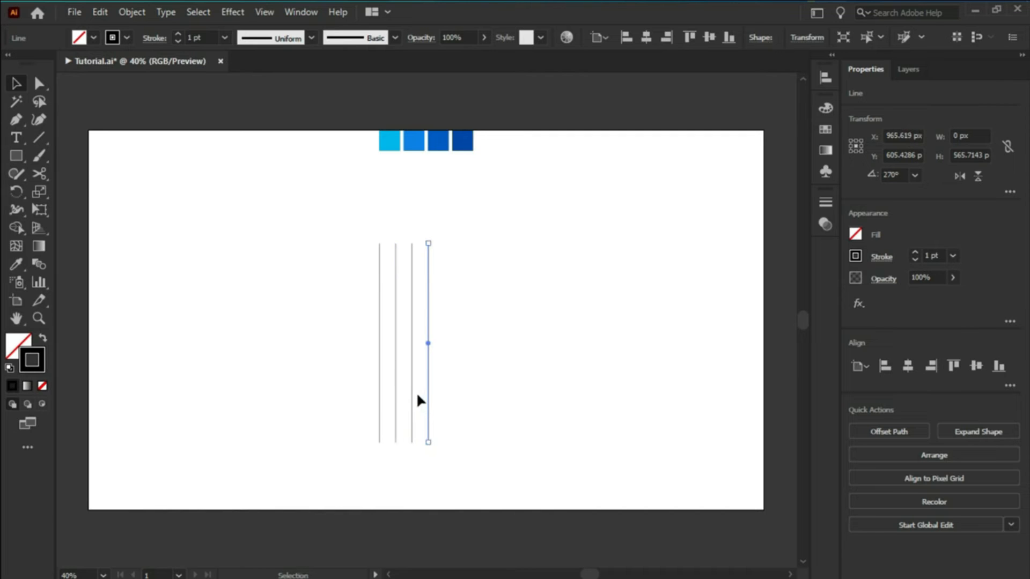
# - Copy all the vertical lines, paste them in front and rotate the copies 90° to form a crossing grid
pyautogui.moveTo(361, 232); pyautogui.dragTo(489, 336)
pyautogui.click(489, 336)
pyautogui.moveTo(377, 244); pyautogui.dragTo(499, 328)
pyautogui.click(100, 11)
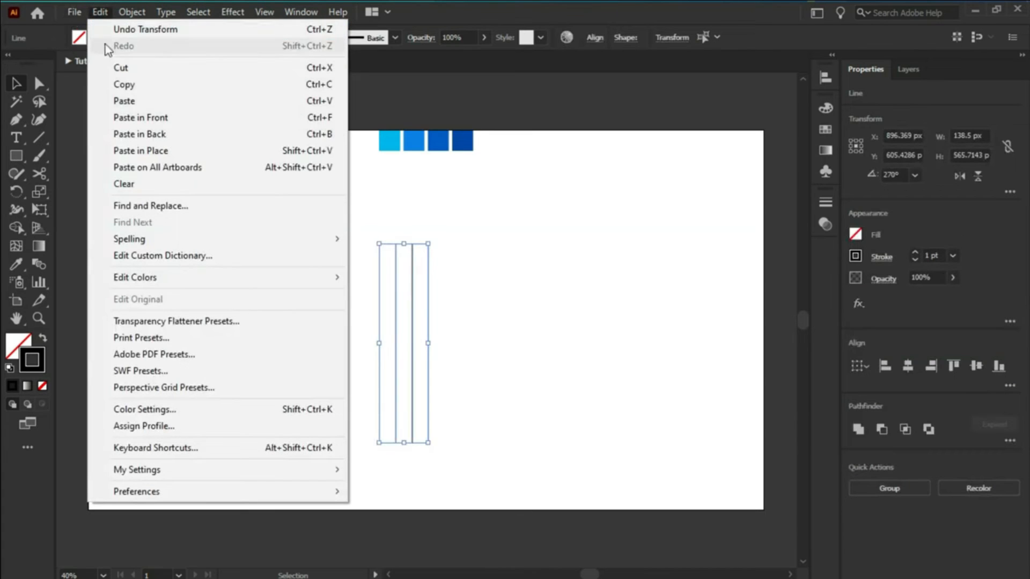
pyautogui.click(128, 84)
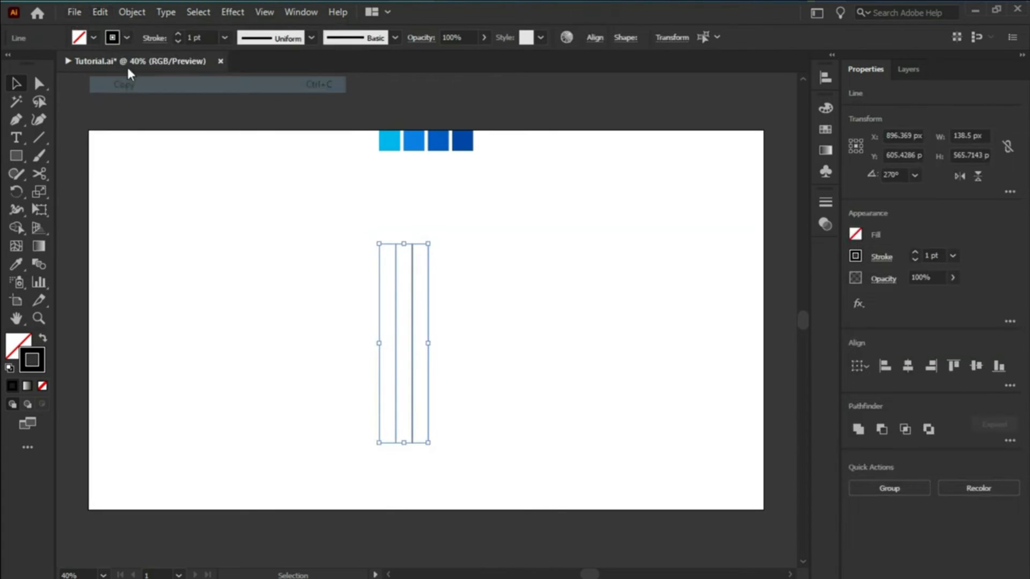
pyautogui.click(96, 9)
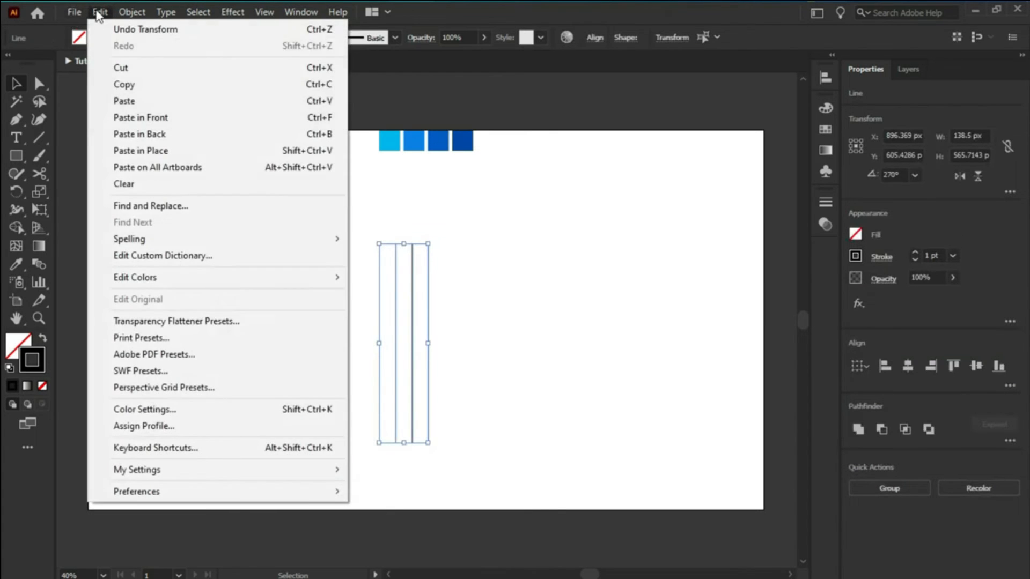
pyautogui.click(149, 122)
pyautogui.moveTo(436, 245); pyautogui.dragTo(459, 288)
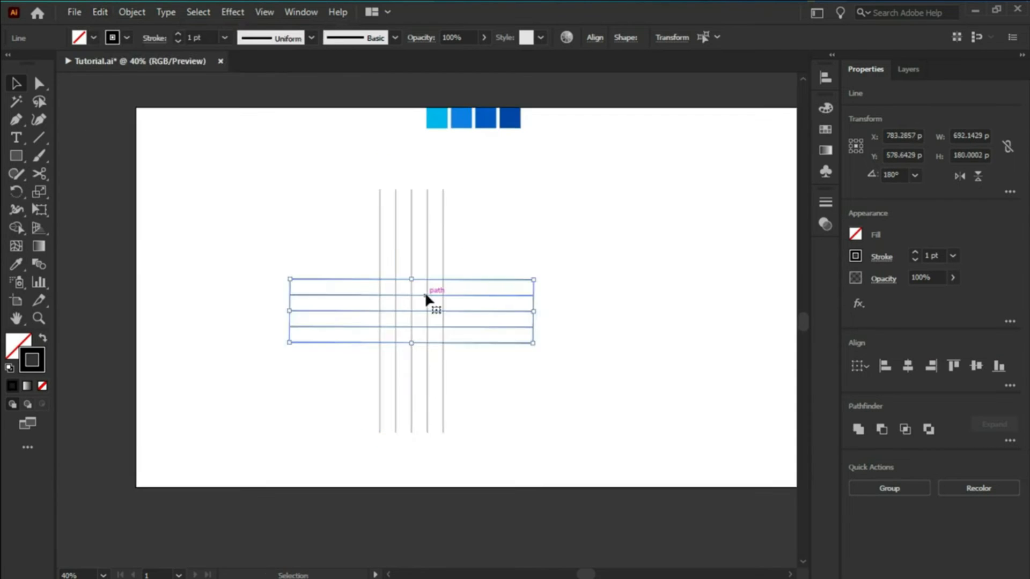
# - Nudge the grid's fourth vertical line 4 px to the left
pyautogui.scroll(1, 423, 294)
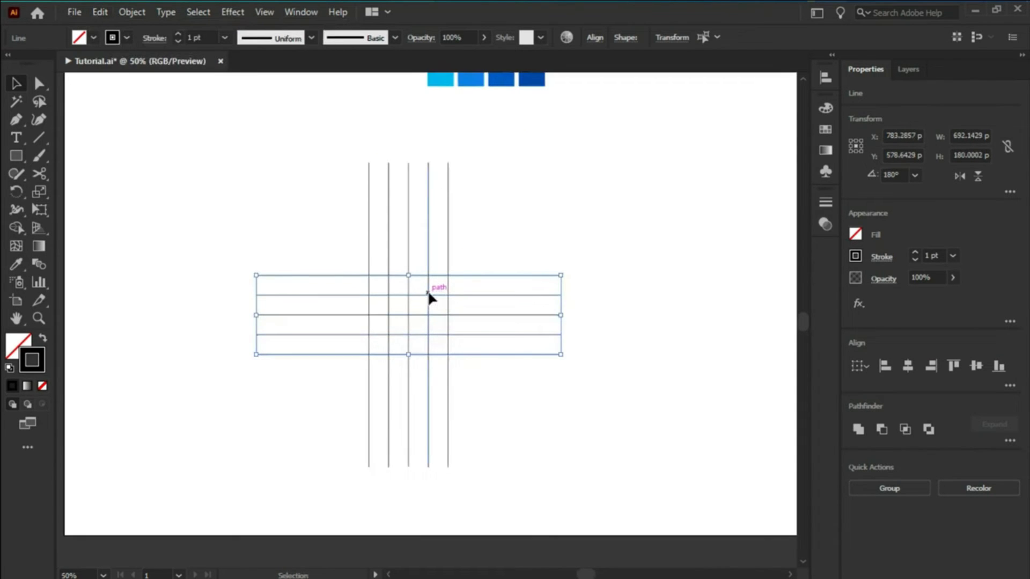
pyautogui.click(428, 293)
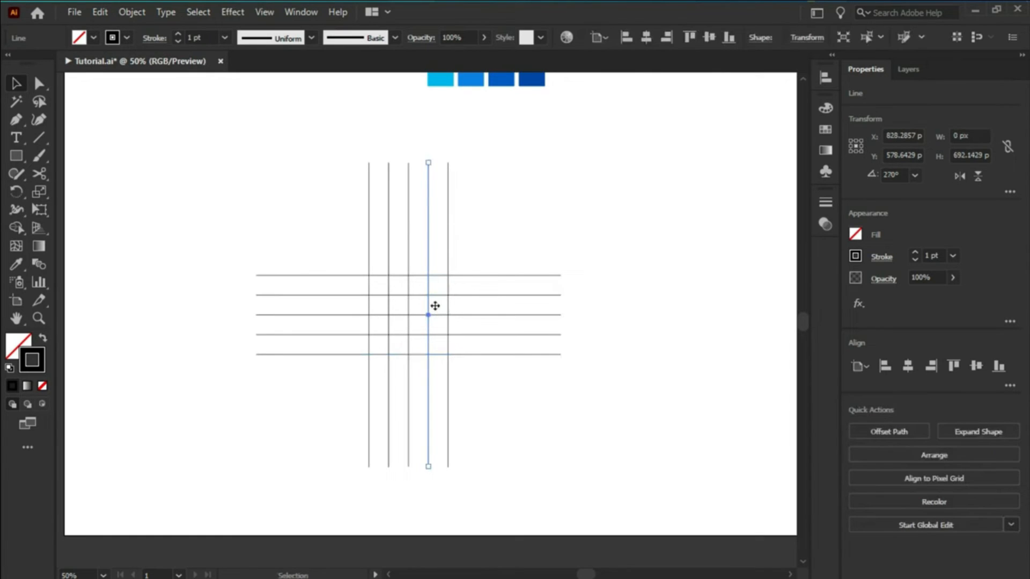
pyautogui.press('Left')
pyautogui.press('Left')
pyautogui.press('Left')
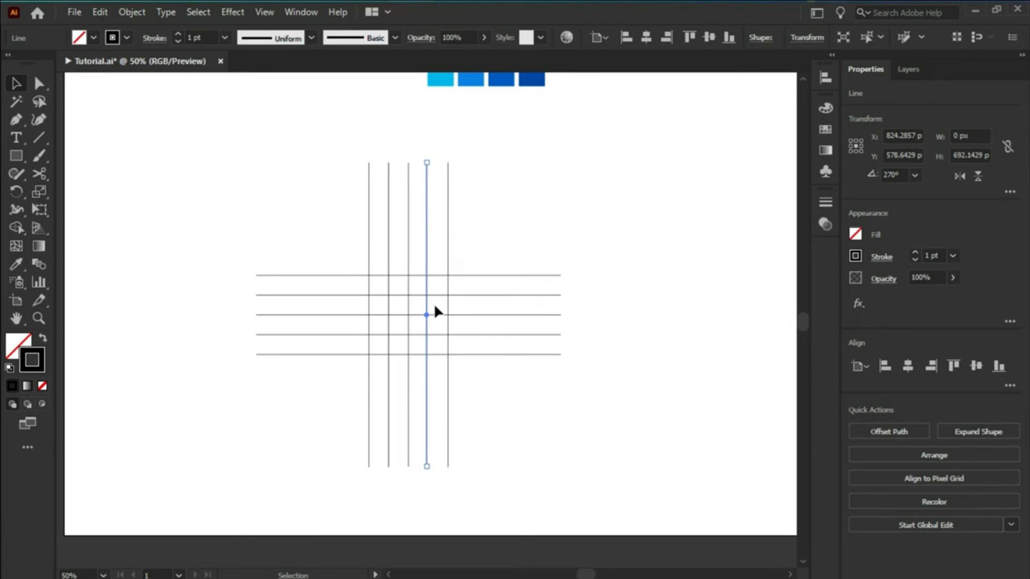
# - Nudge the second vertical and the second and fourth horizontal lines toward the grid's centre, and rotate the whole grid 45°
pyautogui.click(396, 295)
pyautogui.click(388, 306)
pyautogui.press('Right')
pyautogui.press('Right')
pyautogui.press('Right')
pyautogui.click(395, 333)
pyautogui.press('Up')
pyautogui.press('Up')
pyautogui.press('Up')
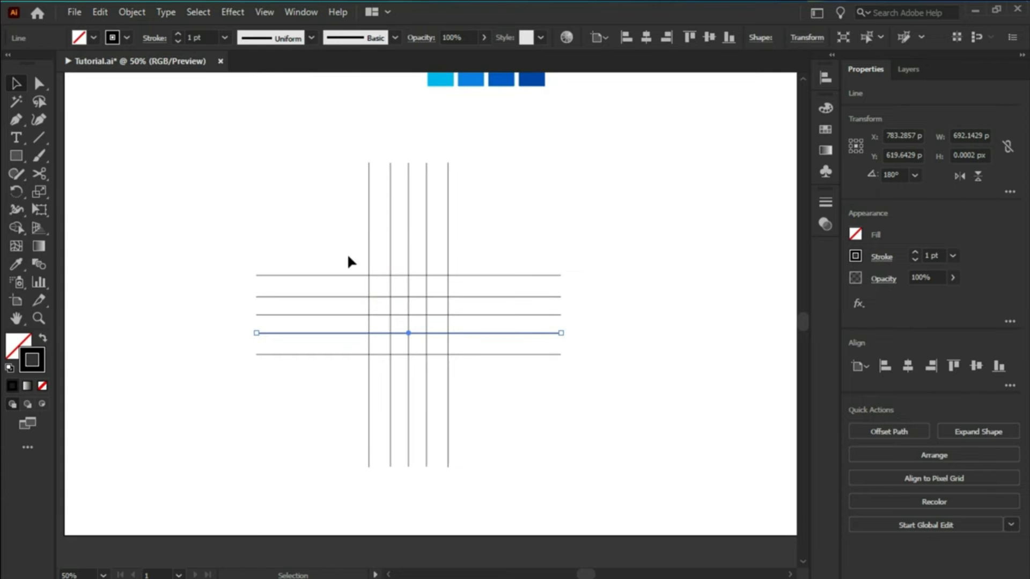
pyautogui.hotkey('ctrl', 'a')
pyautogui.moveTo(558, 243); pyautogui.dragTo(539, 209)
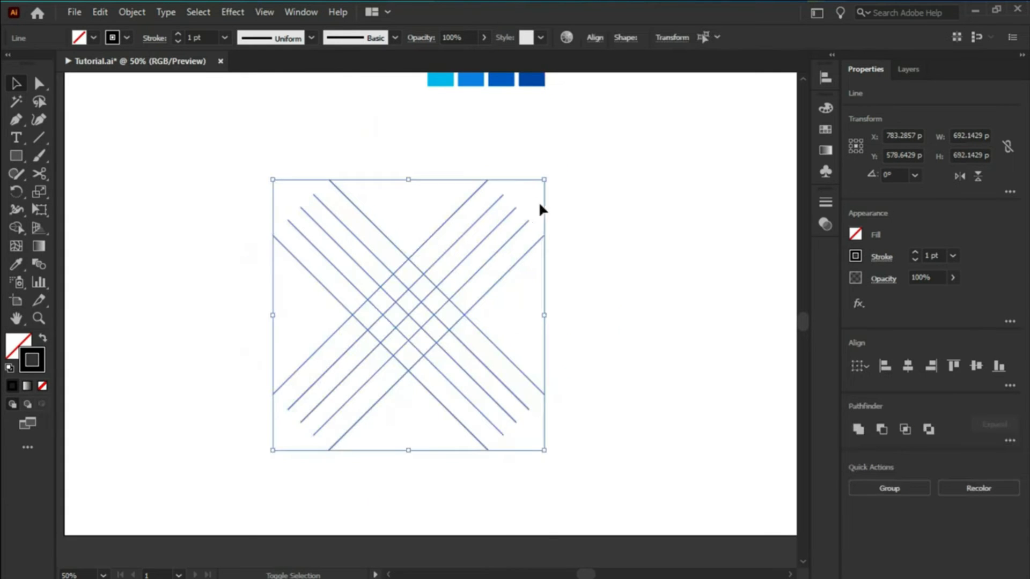
# - Create a six-sided polygon with a 50 px radius beside the grid and rotate it 90° so it stands on a vertex
pyautogui.moveTo(17, 154); pyautogui.dragTo(63, 211)
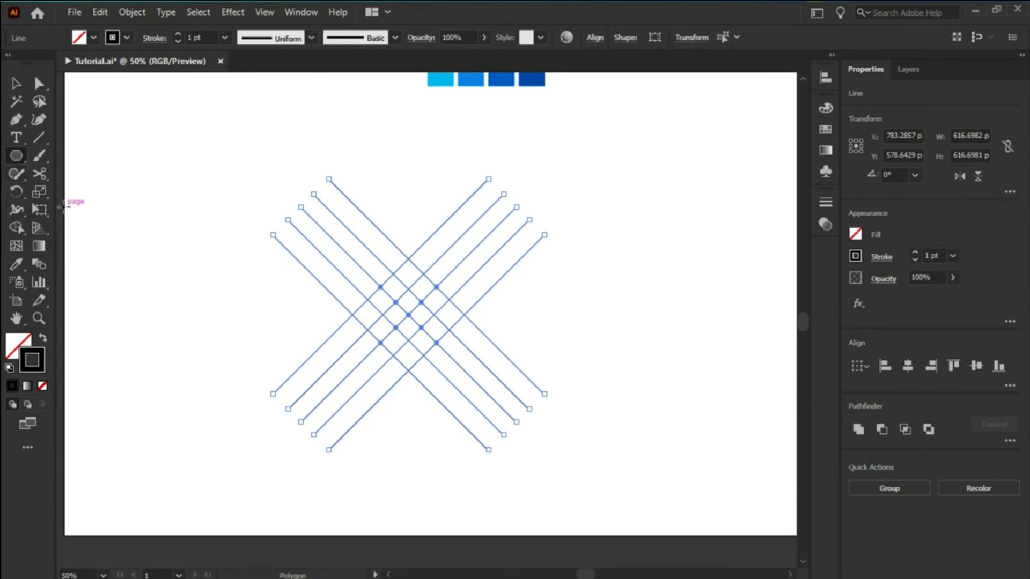
pyautogui.click(184, 231)
pyautogui.write('6')
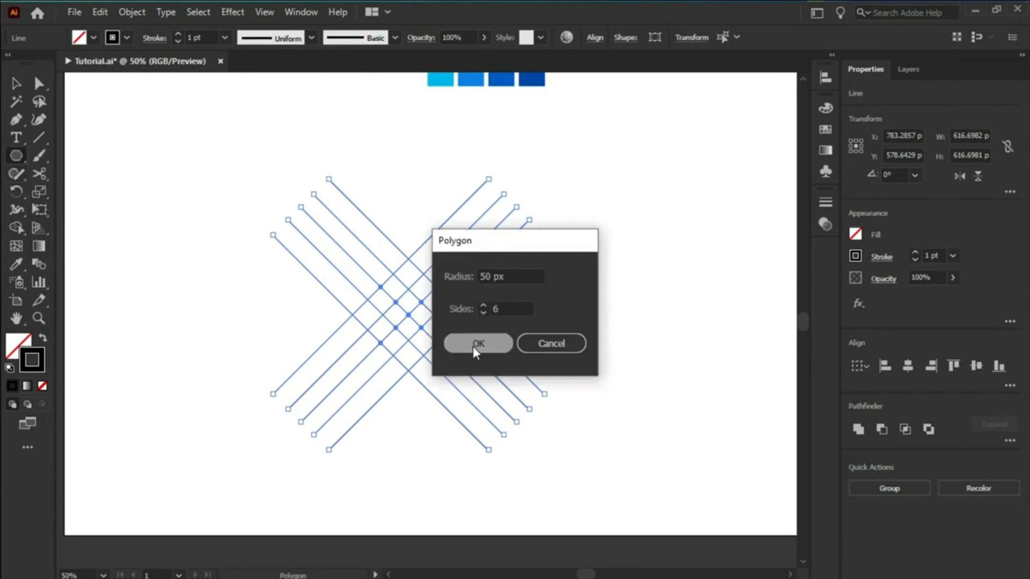
pyautogui.click(472, 347)
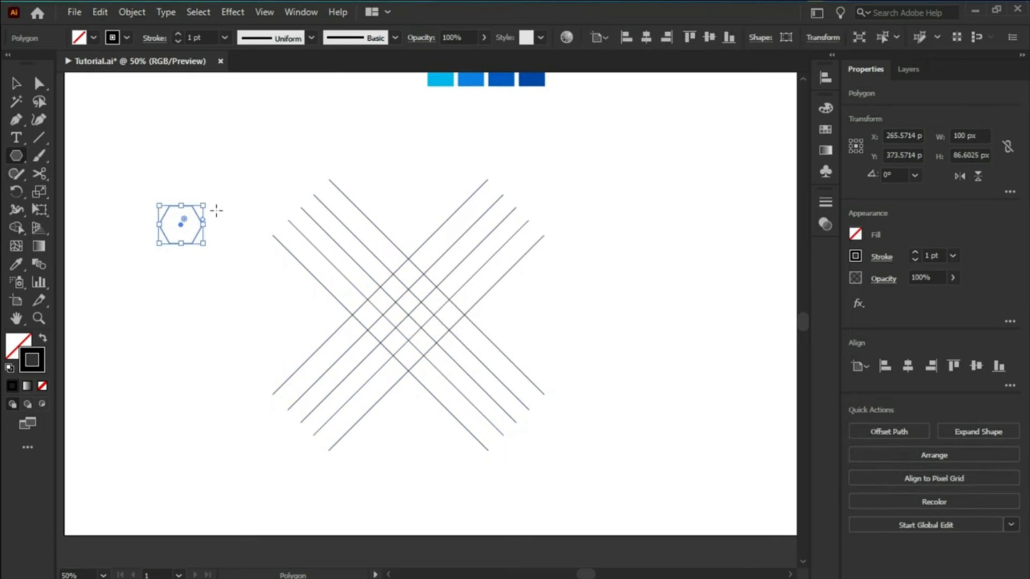
pyautogui.press('v')
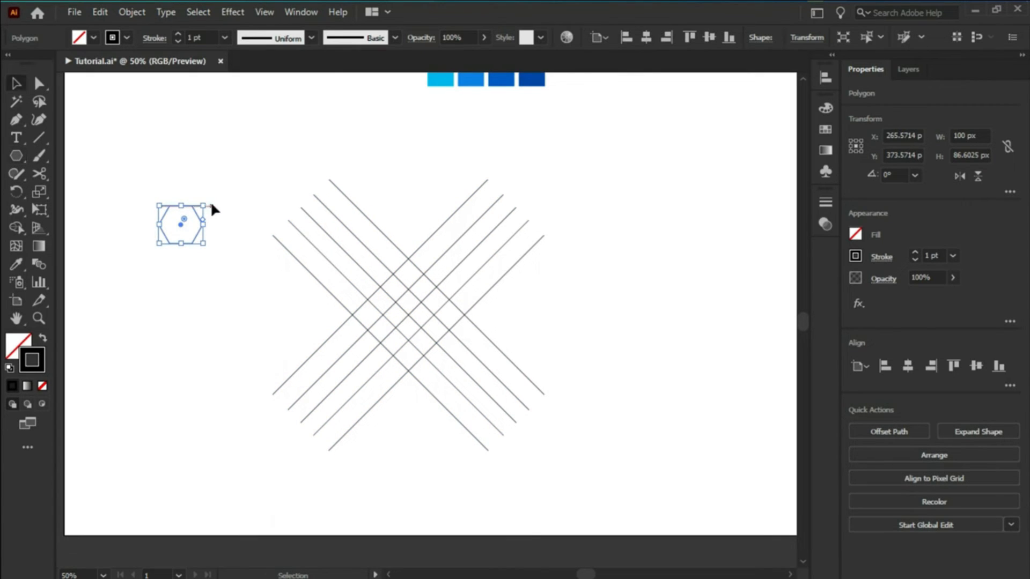
pyautogui.moveTo(210, 200); pyautogui.dragTo(218, 258)
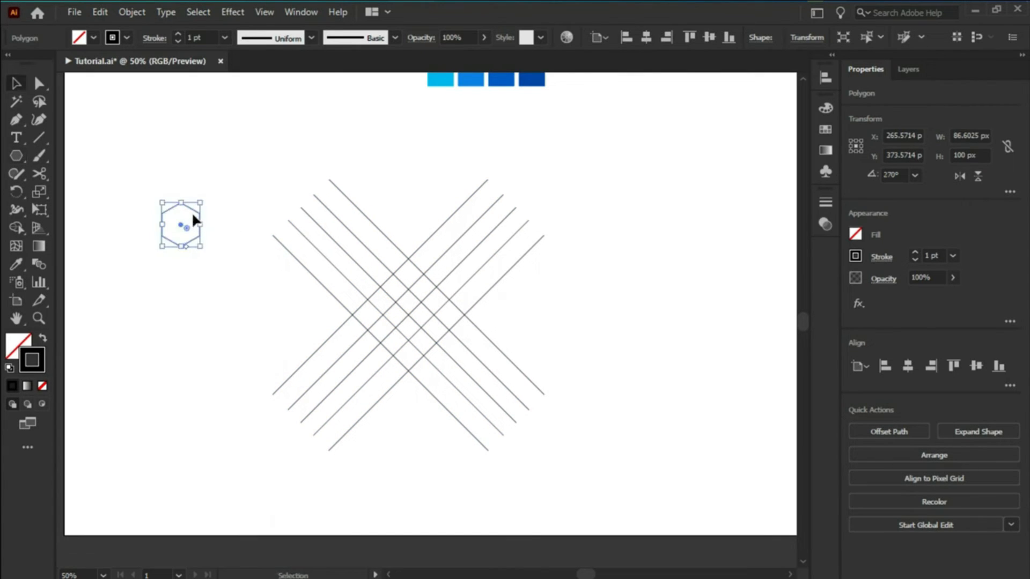
# - Centre the hexagon on the grid and enlarge it to about 222 × 256 px so it reaches the outermost line crossings
pyautogui.moveTo(193, 213); pyautogui.dragTo(416, 371)
pyautogui.scroll(2, 409, 368)
pyautogui.scroll(1, 407, 369)
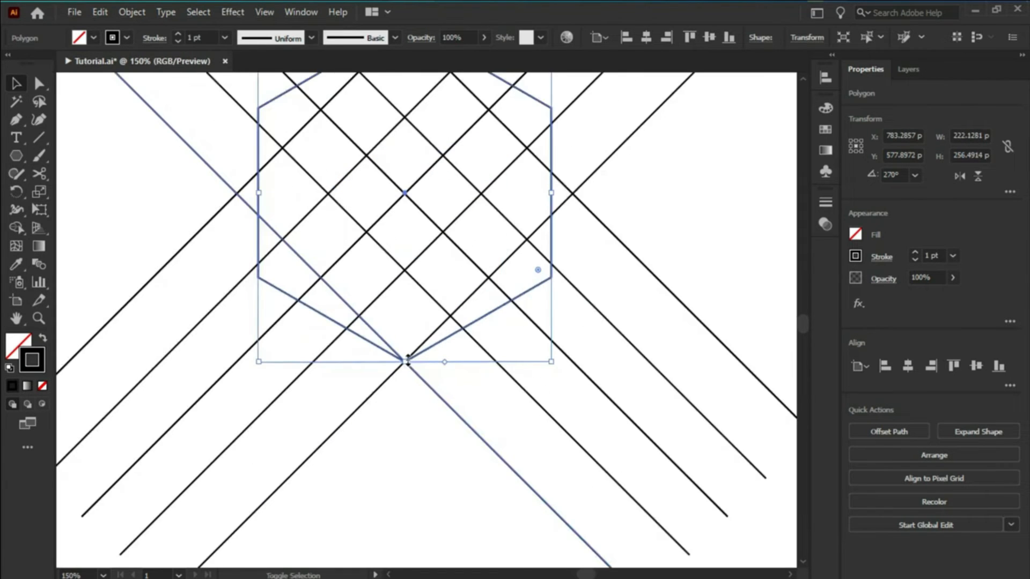
pyautogui.scroll(-2, 407, 369)
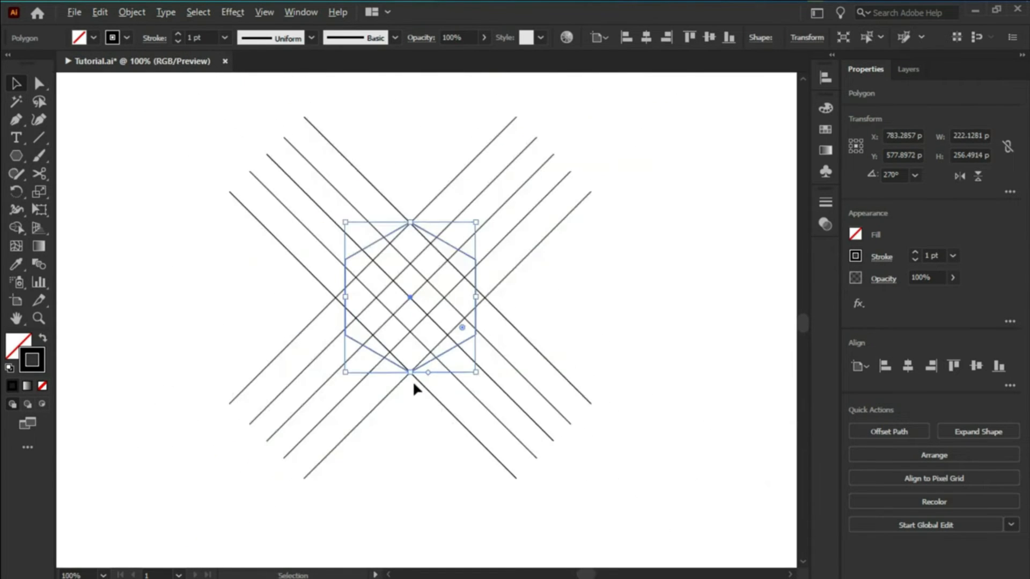
# - Round the hexagon's corners and enlarge it to about 232 × 255 px so its curved tips touch the outer line crossings
pyautogui.moveTo(459, 325); pyautogui.dragTo(452, 316)
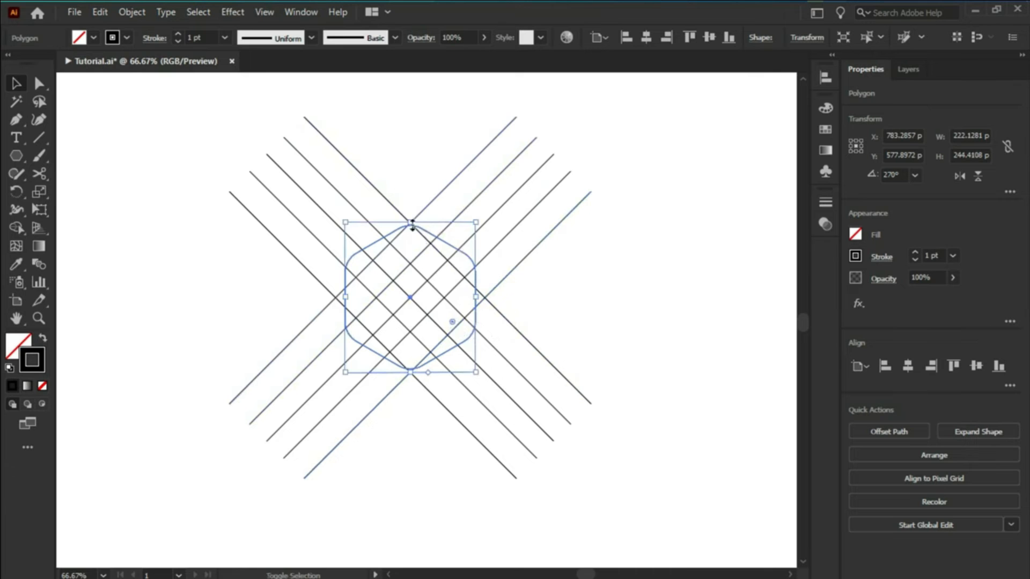
pyautogui.scroll(4, 413, 369)
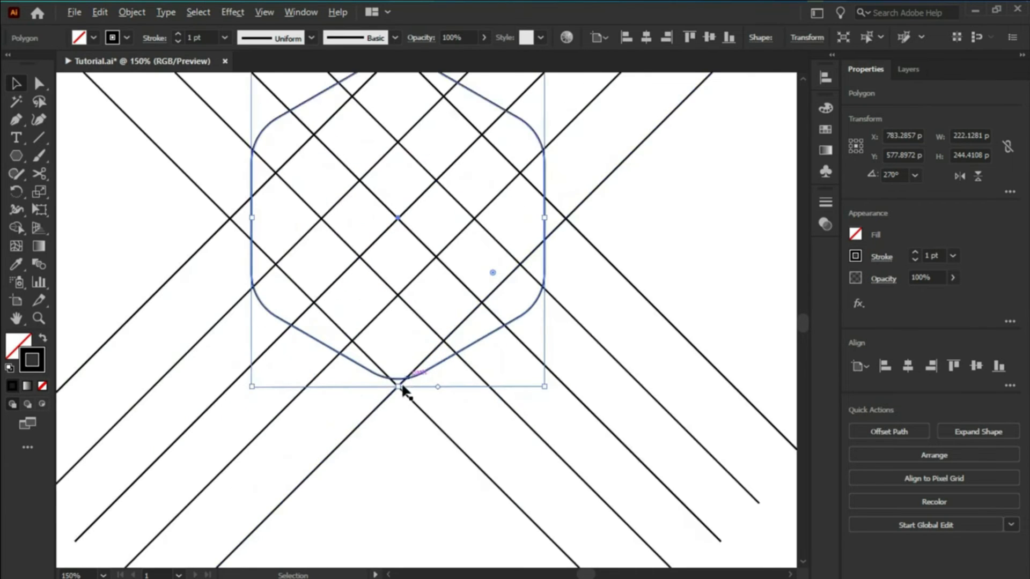
pyautogui.moveTo(398, 388); pyautogui.dragTo(398, 401)
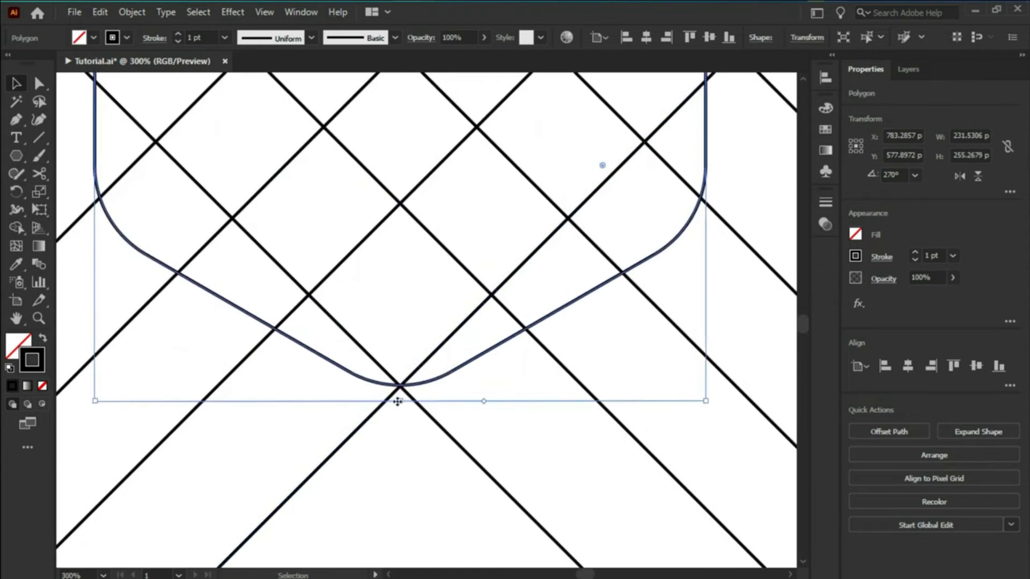
pyautogui.scroll(-3, 413, 382)
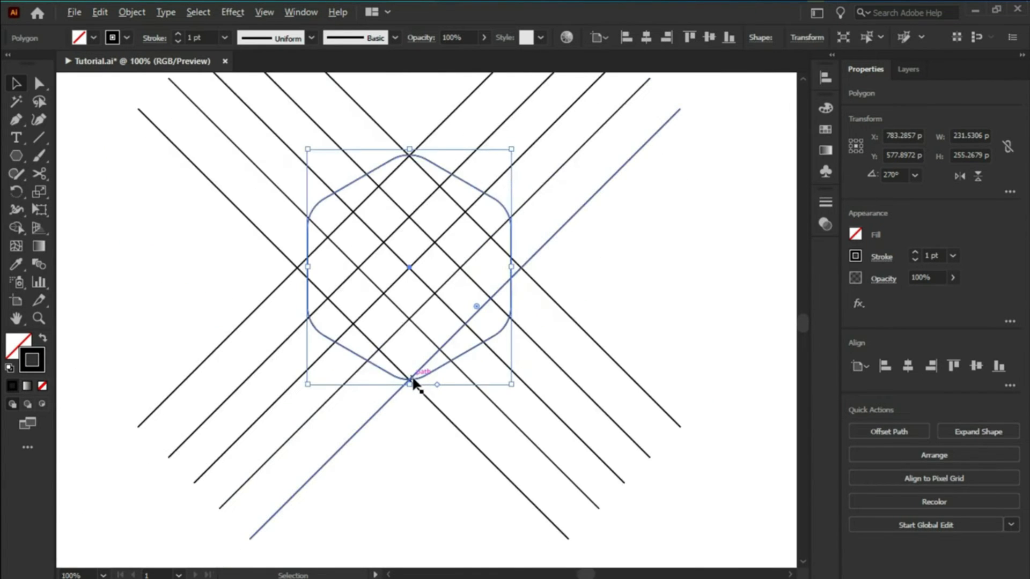
# - Merge the hexagon's grid cells with Shape Builder into four black interlocking bands around the central diamond
pyautogui.hotkey('ctrl', 'a')
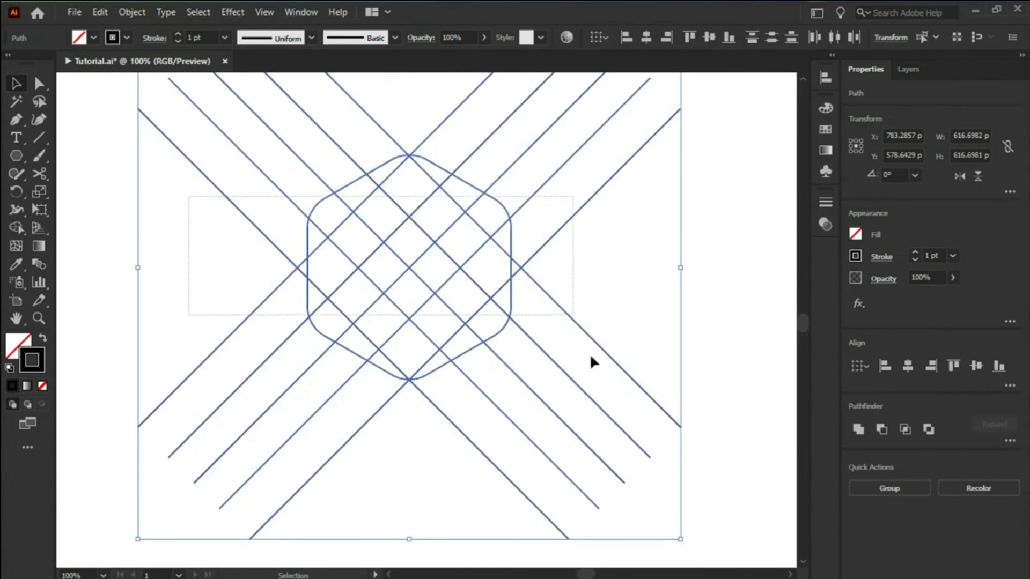
pyautogui.click(21, 228)
pyautogui.click(93, 37)
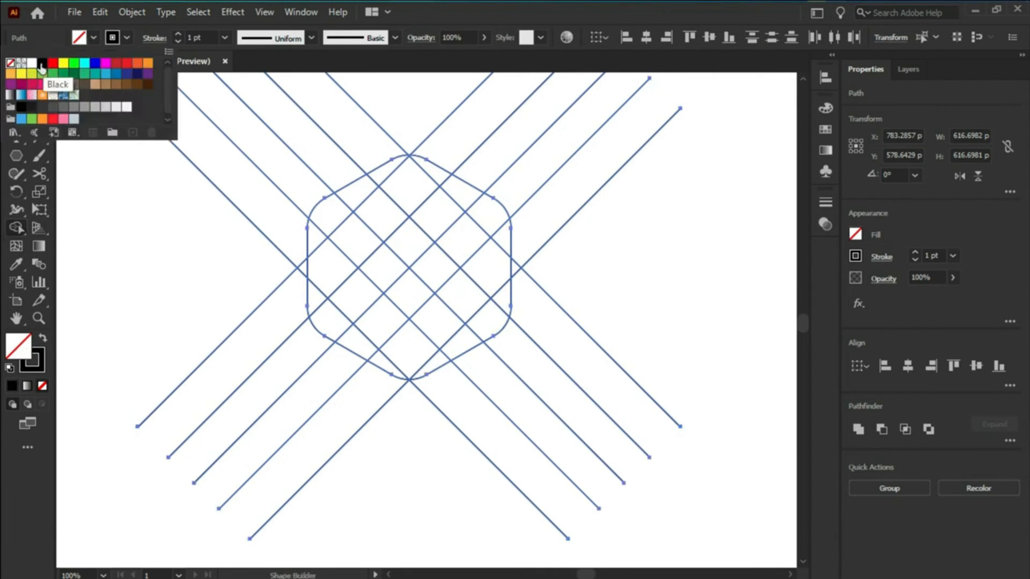
pyautogui.click(42, 63)
pyautogui.moveTo(316, 240)
pyautogui.mouseDown()
pyautogui.moveTo(331, 204)
pyautogui.moveTo(378, 179)
pyautogui.mouseUp()
pyautogui.moveTo(425, 208)
pyautogui.mouseDown()
pyautogui.moveTo(482, 207)
pyautogui.moveTo(492, 246)
pyautogui.moveTo(413, 343)
pyautogui.mouseUp()
pyautogui.moveTo(348, 295)
pyautogui.mouseDown()
pyautogui.moveTo(434, 360)
pyautogui.moveTo(462, 355)
pyautogui.mouseUp()
pyautogui.moveTo(372, 214)
pyautogui.mouseDown()
pyautogui.moveTo(317, 280)
pyautogui.moveTo(330, 339)
pyautogui.mouseUp()
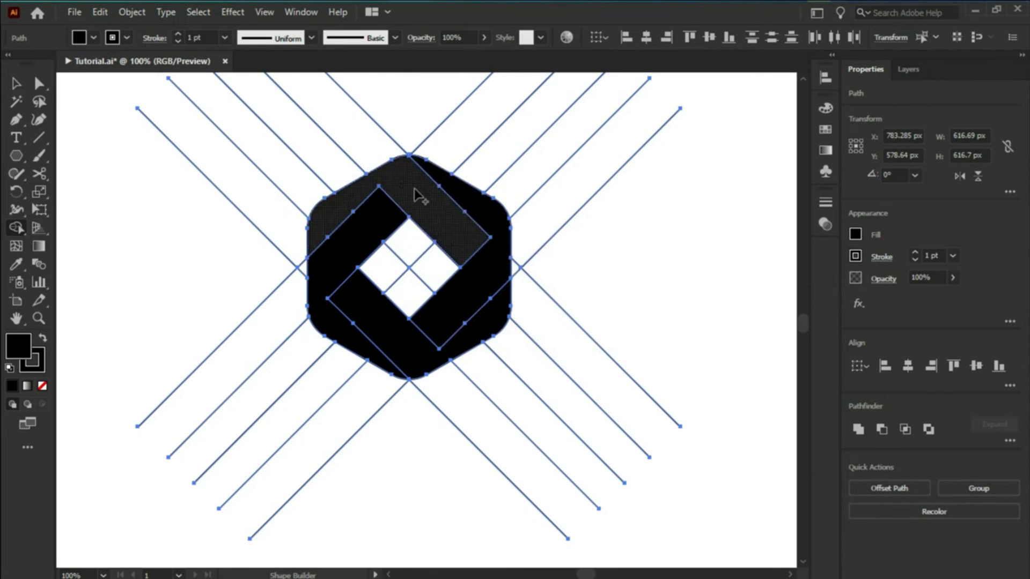
# - Select the four merged black bands and move them together out of the line grid to the artboard's empty left area
pyautogui.hotkey('ctrl', '-')
pyautogui.hotkey('ctrl', '-')
pyautogui.hotkey('ctrl', '-')
pyautogui.click(444, 256)
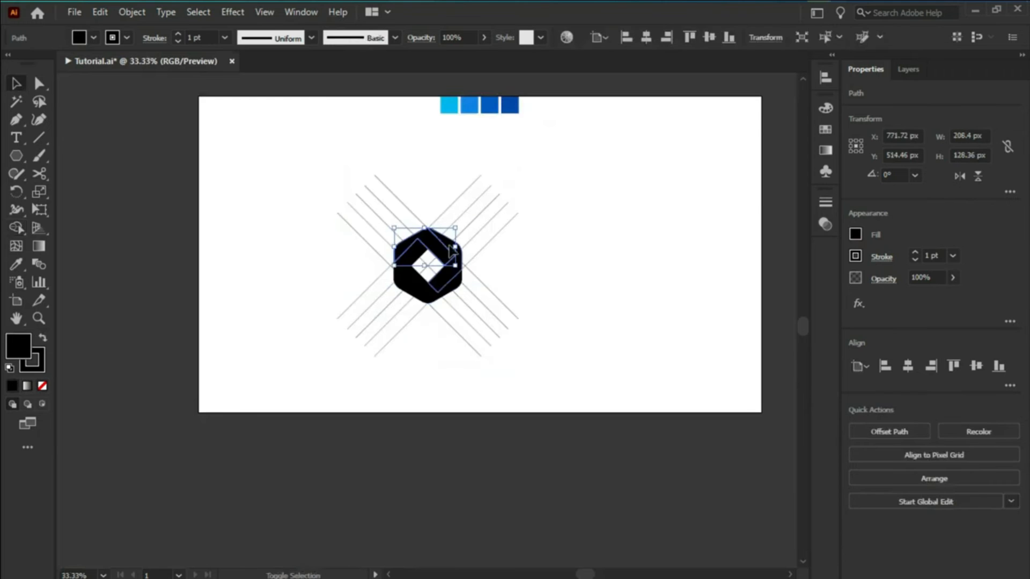
pyautogui.keyDown('shift'); pyautogui.click(432, 281); pyautogui.keyUp('shift')
pyautogui.moveTo(409, 264); pyautogui.dragTo(233, 264)
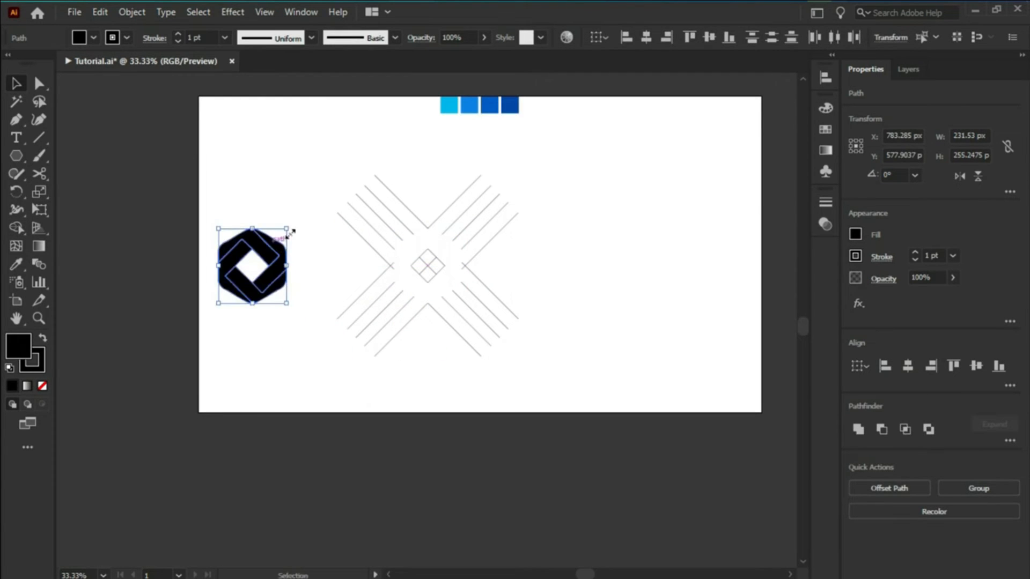
# - Select and delete the leftover grid lines
pyautogui.click(487, 343)
pyautogui.press('a')
pyautogui.press('Delete')
# - Move the four-band hexagon mark to the middle of the artboard and remove its stroke
pyautogui.hotkey('ctrl', 'a')
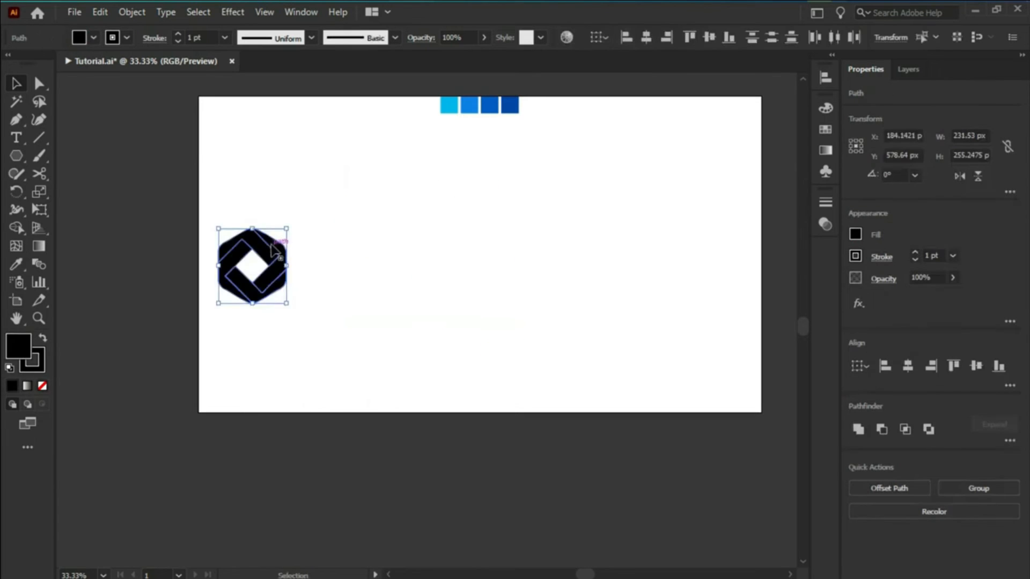
pyautogui.moveTo(273, 246); pyautogui.dragTo(504, 241)
pyautogui.scroll(2, 503, 242)
pyautogui.click(113, 38)
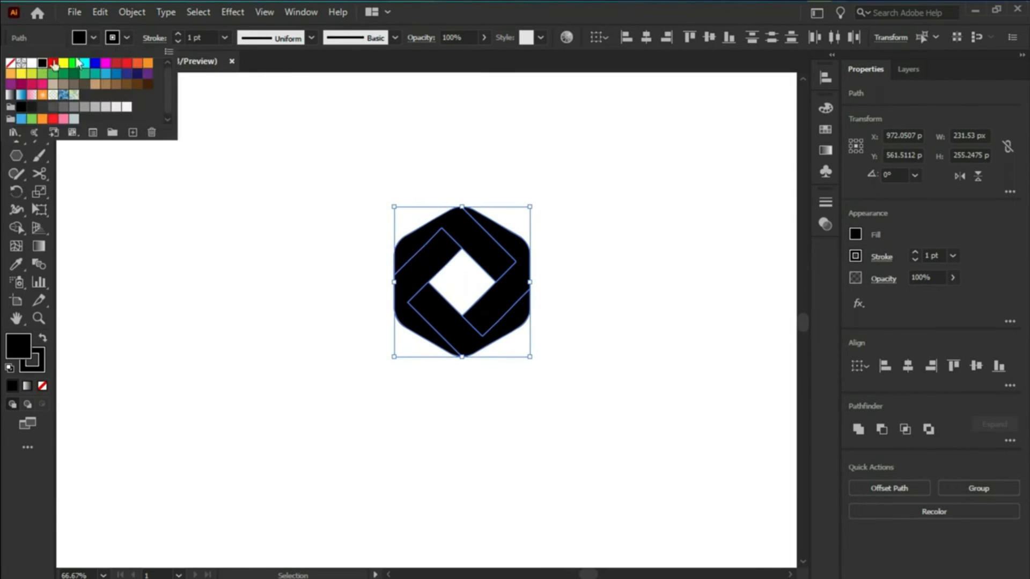
pyautogui.click(10, 64)
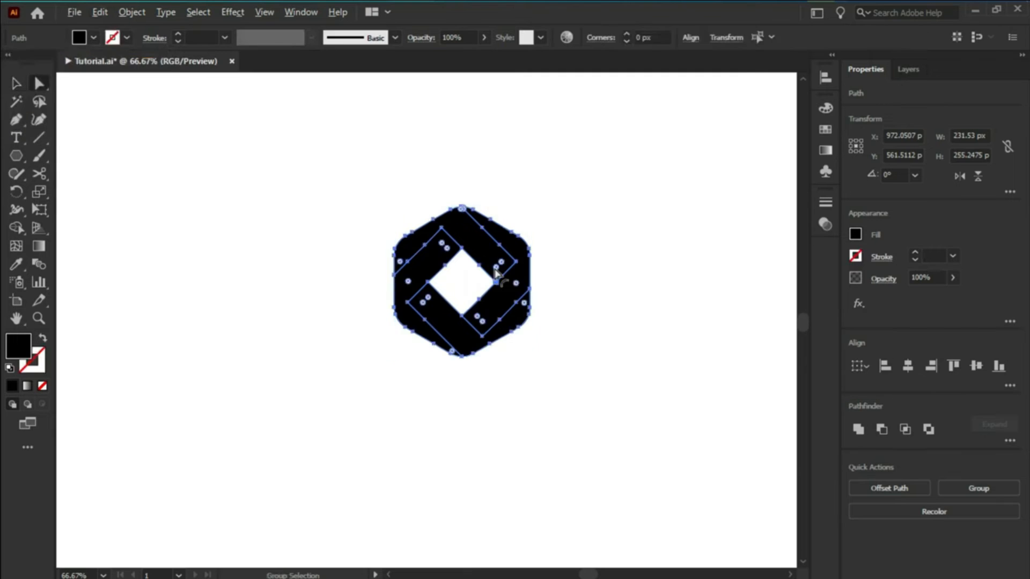
# - Colour the mark's four bands individually with the four blue palette swatches, going from lightest to darkest
pyautogui.click(397, 99)
pyautogui.keyDown('ctrl'); pyautogui.click(488, 301); pyautogui.keyUp('ctrl')
pyautogui.click(429, 100)
pyautogui.keyDown('ctrl'); pyautogui.click(455, 378); pyautogui.keyUp('ctrl')
pyautogui.click(460, 100)
pyautogui.keyDown('ctrl'); pyautogui.click(421, 324); pyautogui.keyUp('ctrl')
pyautogui.click(491, 101)
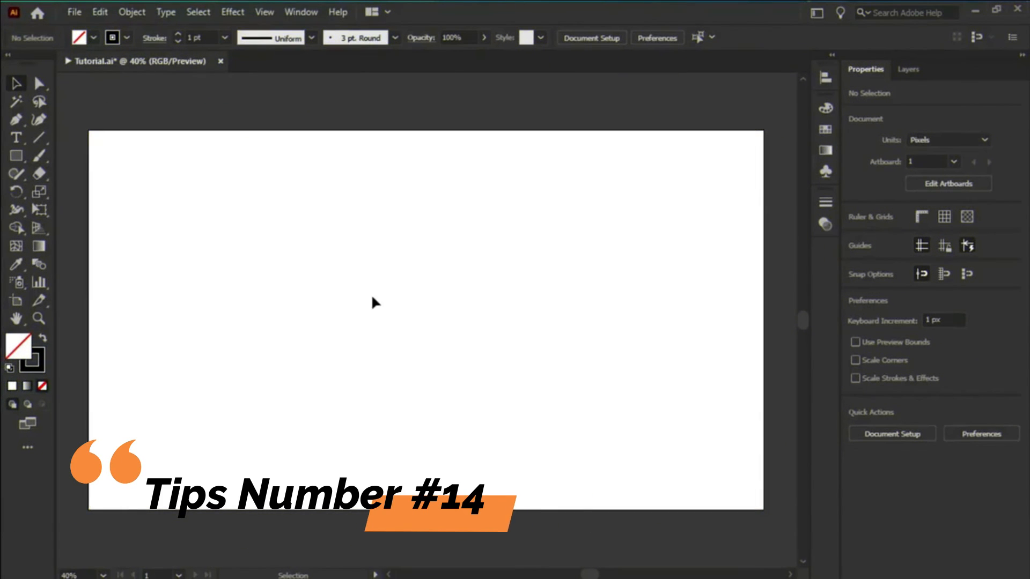
# - Draw a vertical line about 579 px tall on the empty artboard and duplicate it rightward into four evenly spaced lines
pyautogui.click(40, 136)
pyautogui.moveTo(212, 211); pyautogui.dragTo(212, 414)
pyautogui.click(18, 82)
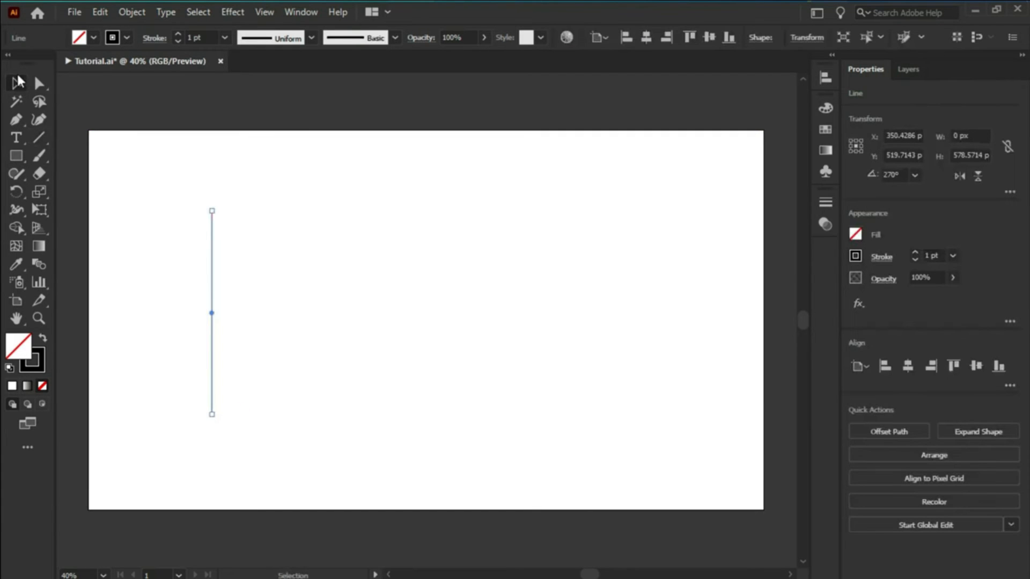
pyautogui.moveTo(212, 274); pyautogui.dragTo(239, 277)
pyautogui.hotkey('ctrl', 'd')
pyautogui.hotkey('ctrl', 'd')
# - Copy all four vertical lines in front and rotate the copies 90° to form a crossing grid
pyautogui.moveTo(182, 179); pyautogui.dragTo(352, 352)
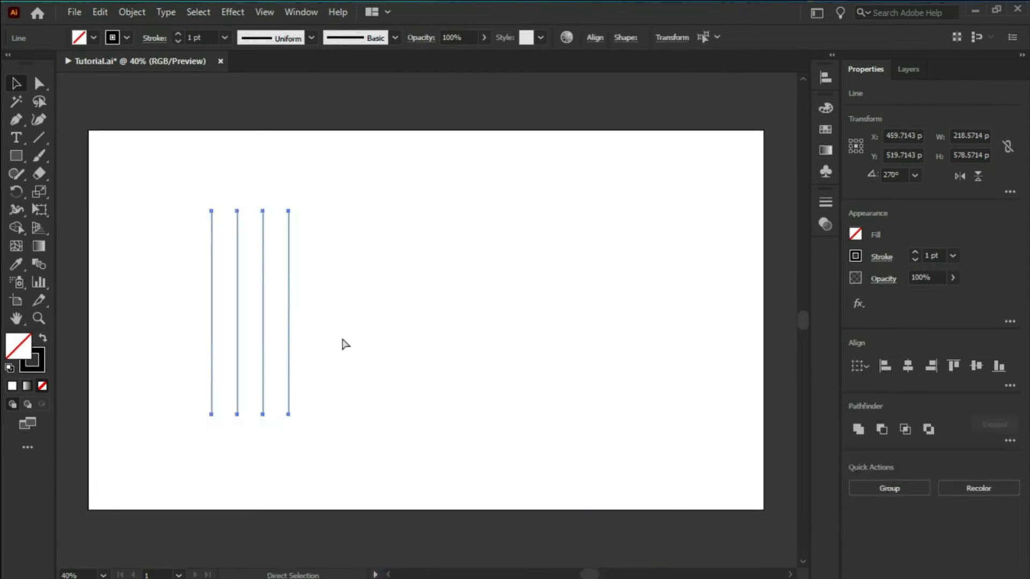
pyautogui.hotkey('ctrl', 'f')
pyautogui.press('v')
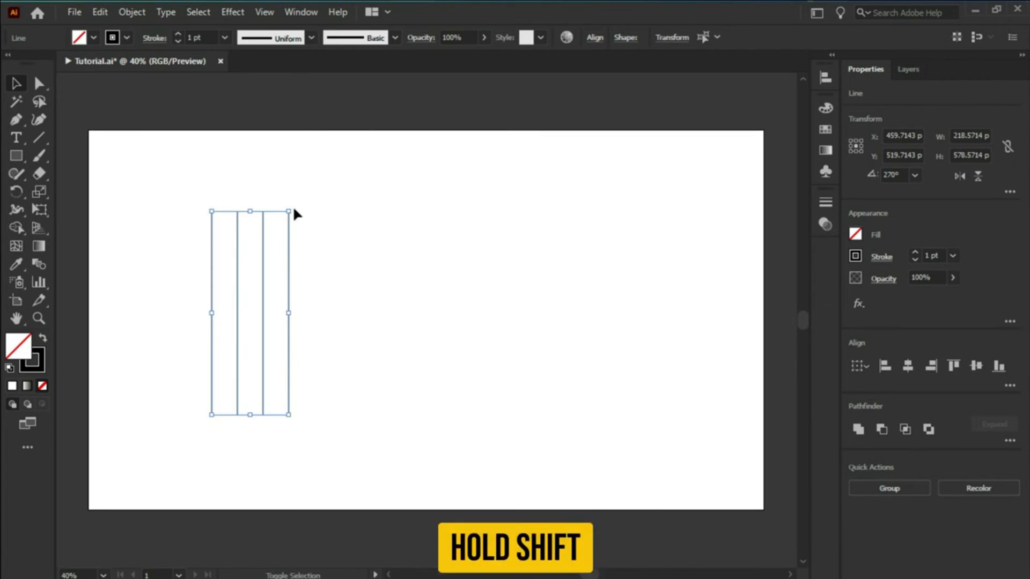
pyautogui.moveTo(294, 210); pyautogui.dragTo(354, 353)
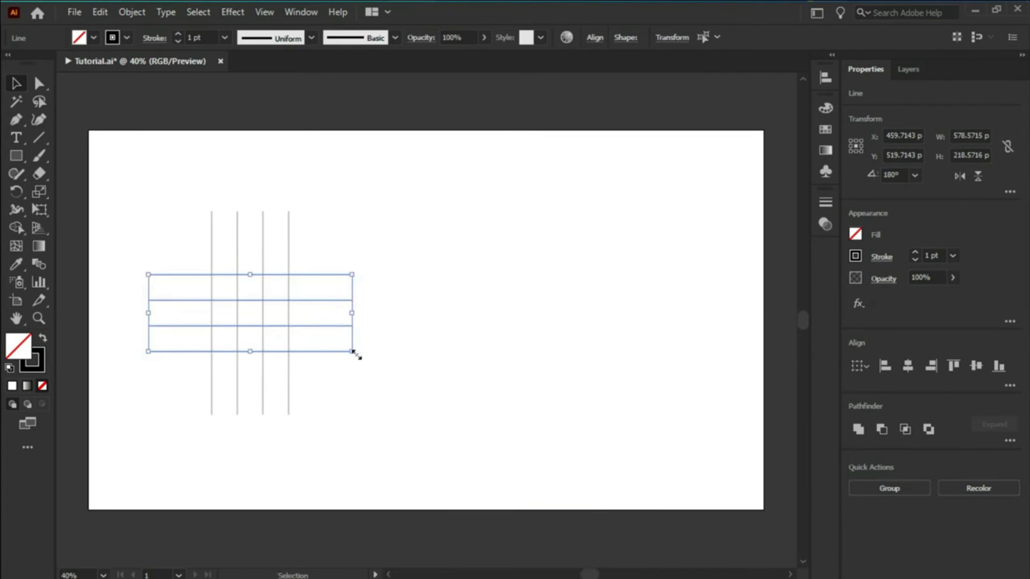
# - Draw two concentric circles snapped to the grid intersections, about 219 px across the outer square and 73 px across the central cell
pyautogui.scroll(3, 188, 305)
pyautogui.moveTo(25, 154); pyautogui.dragTo(73, 196)
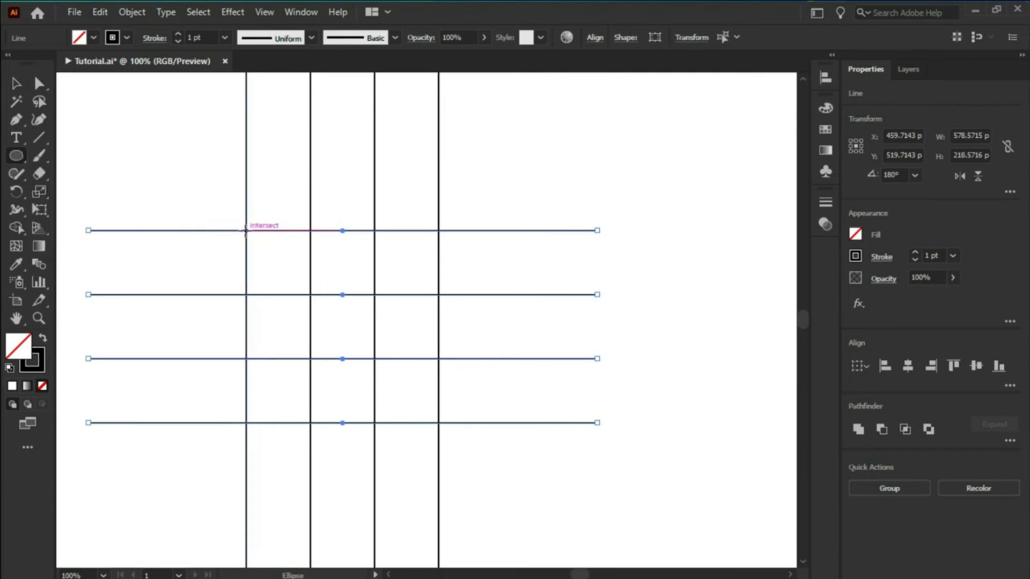
pyautogui.moveTo(246, 231); pyautogui.dragTo(439, 424)
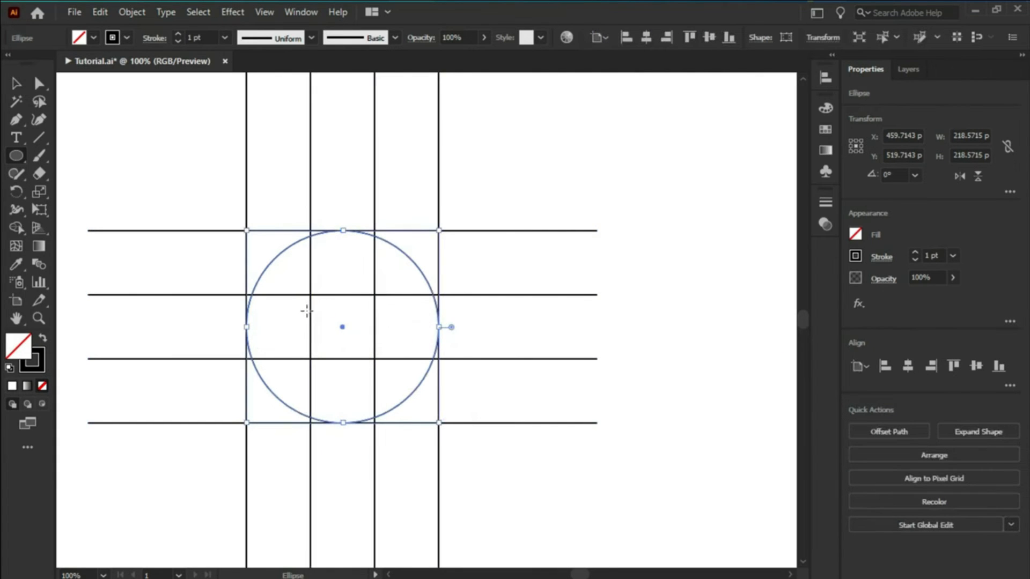
pyautogui.scroll(1, 306, 308)
pyautogui.scroll(1, 311, 301)
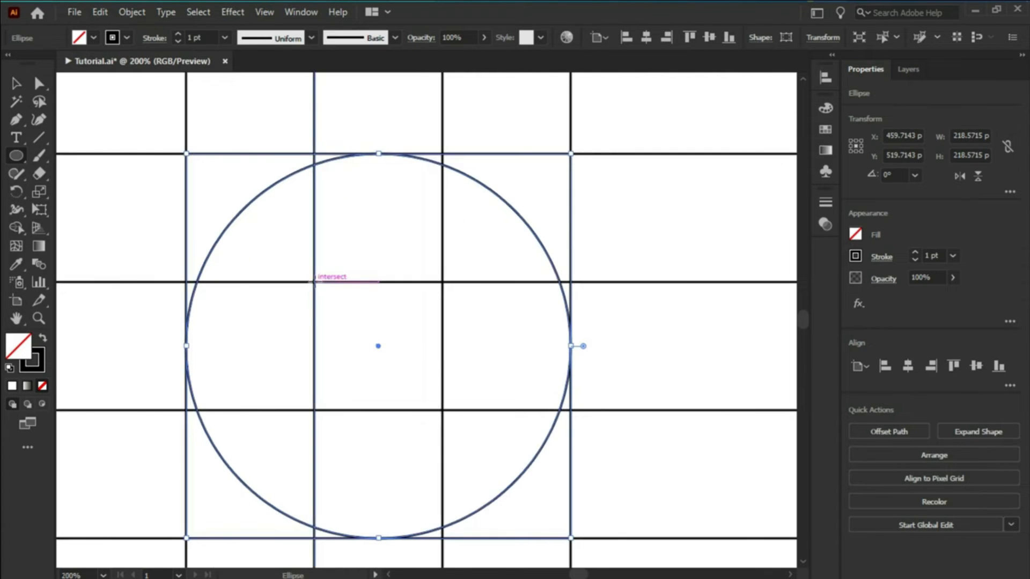
pyautogui.moveTo(314, 281); pyautogui.dragTo(443, 412)
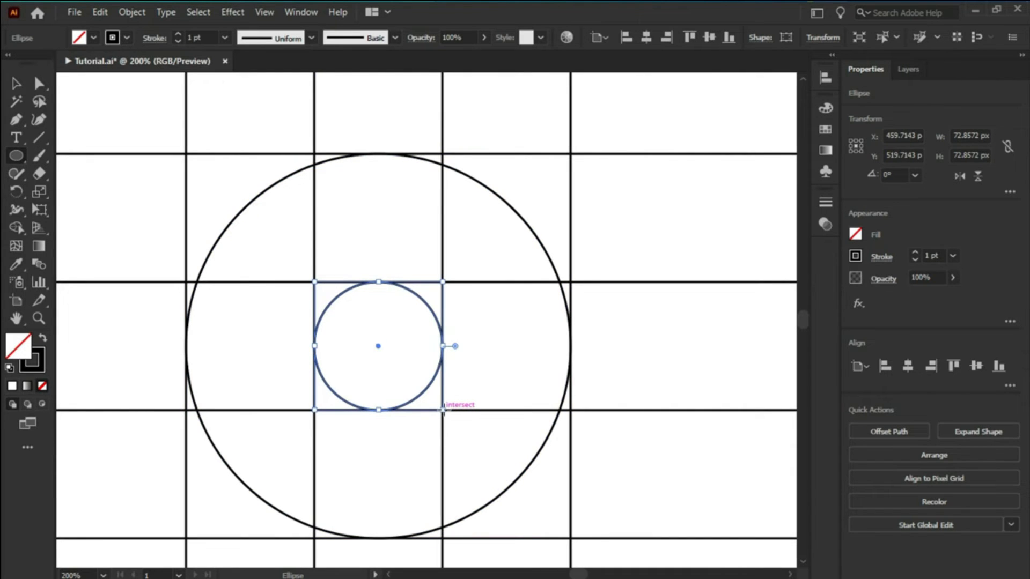
pyautogui.scroll(-3, 452, 388)
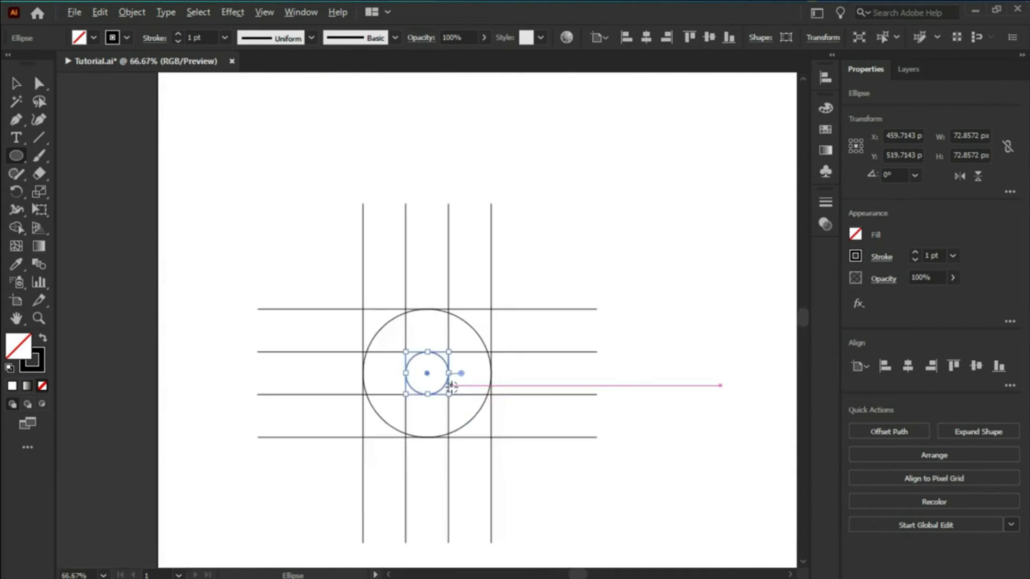
# - Rotate the whole grid together with both circles 45°
pyautogui.press('v')
pyautogui.hotkey('ctrl', 'a')
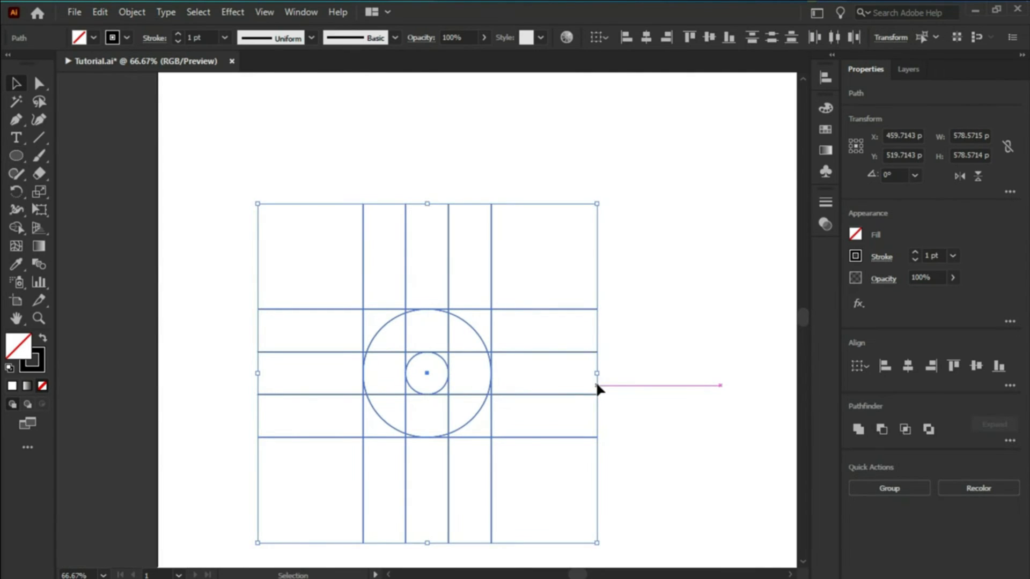
pyautogui.moveTo(602, 379); pyautogui.dragTo(549, 261)
pyautogui.click(425, 471)
# - Paste a copy of the large circle in front and shrink it to about 161 px, keeping its top point fixed
pyautogui.press('a')
pyautogui.click(430, 437)
pyautogui.press('v')
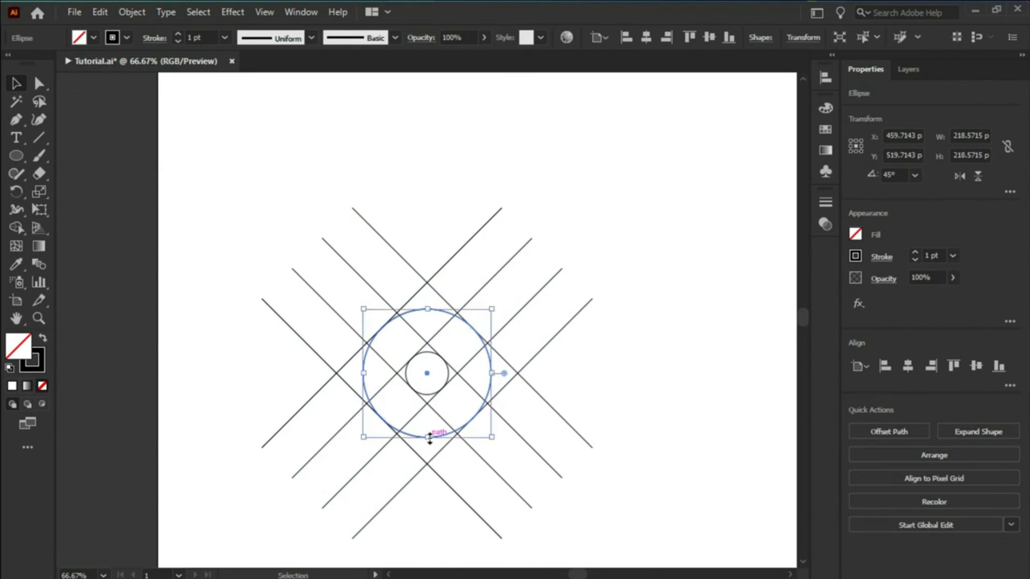
pyautogui.hotkey('ctrl', 'c')
pyautogui.hotkey('ctrl', 'shift', 'a')
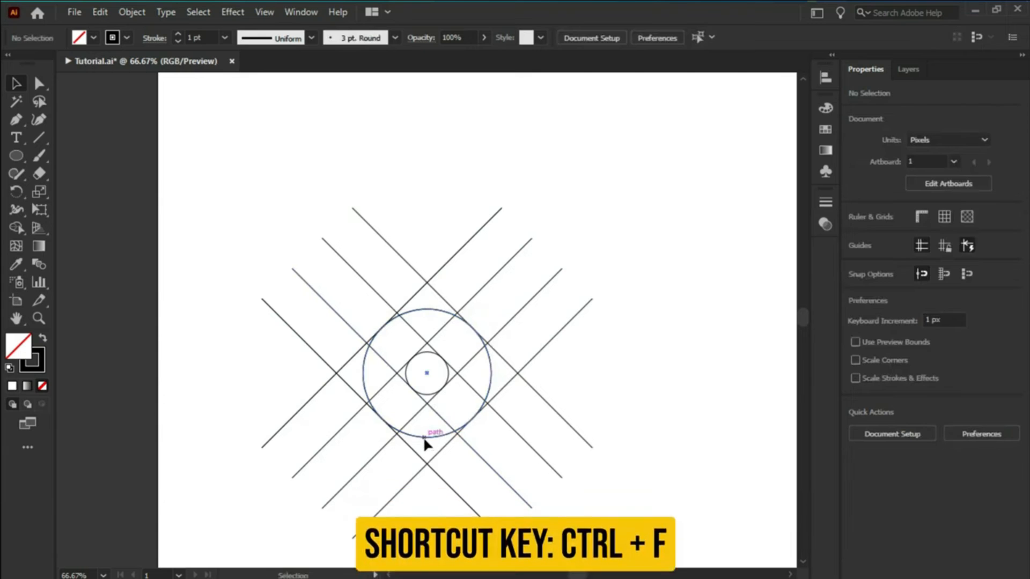
pyautogui.hotkey('ctrl', 'f')
pyautogui.moveTo(430, 437); pyautogui.dragTo(429, 406)
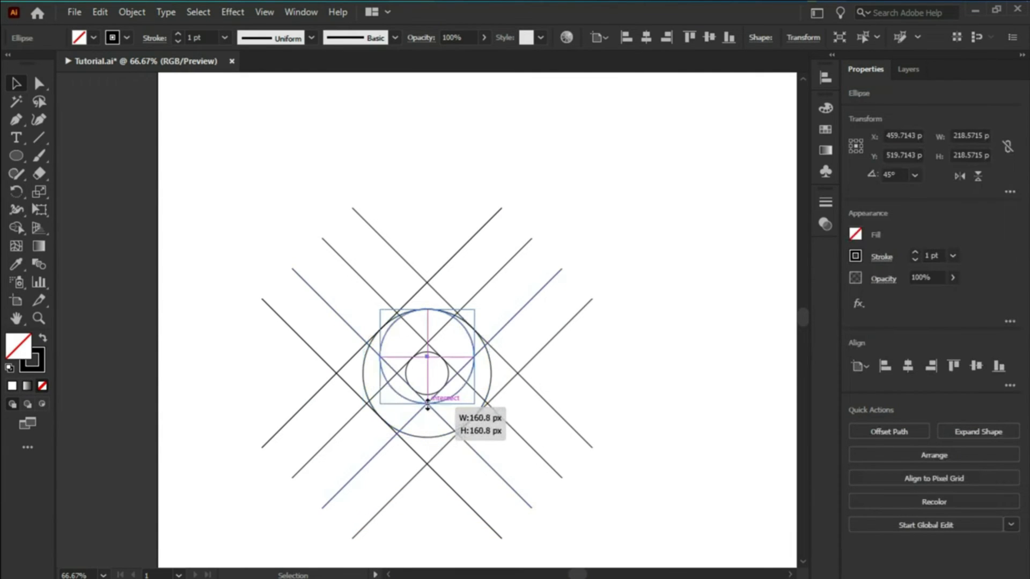
# - Finish the circle copy at about 161 px and rotate the whole grid with all circles 45° counterclockwise
pyautogui.moveTo(427, 404); pyautogui.dragTo(428, 405)
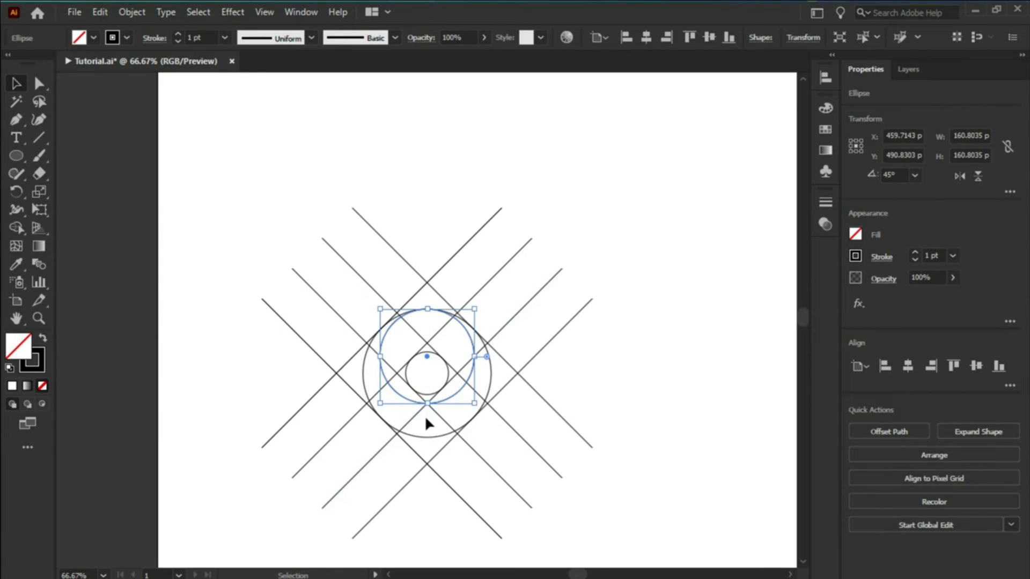
pyautogui.moveTo(237, 169); pyautogui.dragTo(594, 523)
pyautogui.moveTo(600, 376); pyautogui.dragTo(548, 284)
pyautogui.click(523, 332)
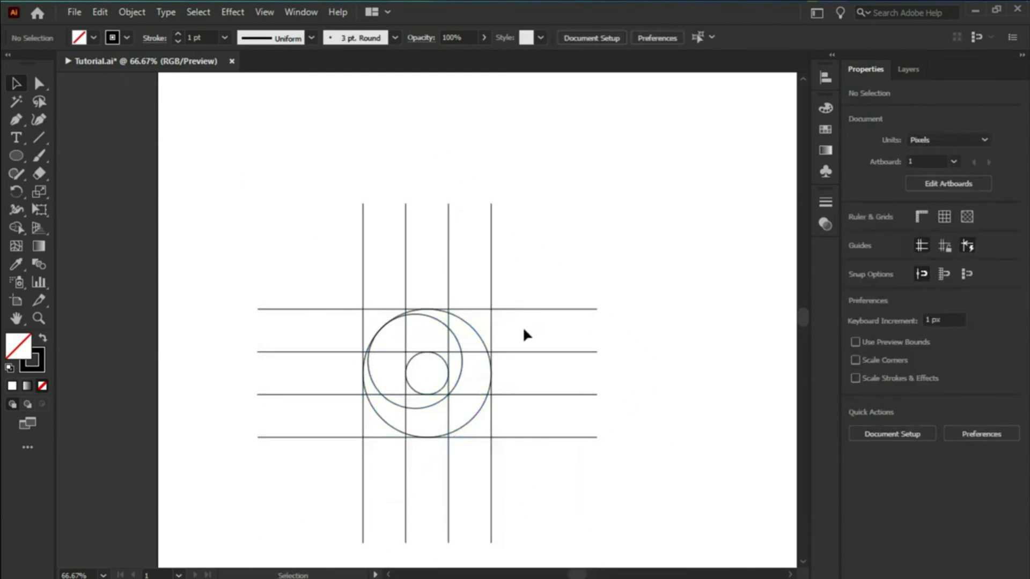
# - Paste a copy of the largest circle in front and shrink it to about 146 px, keeping its rightmost point fixed
pyautogui.click(371, 408)
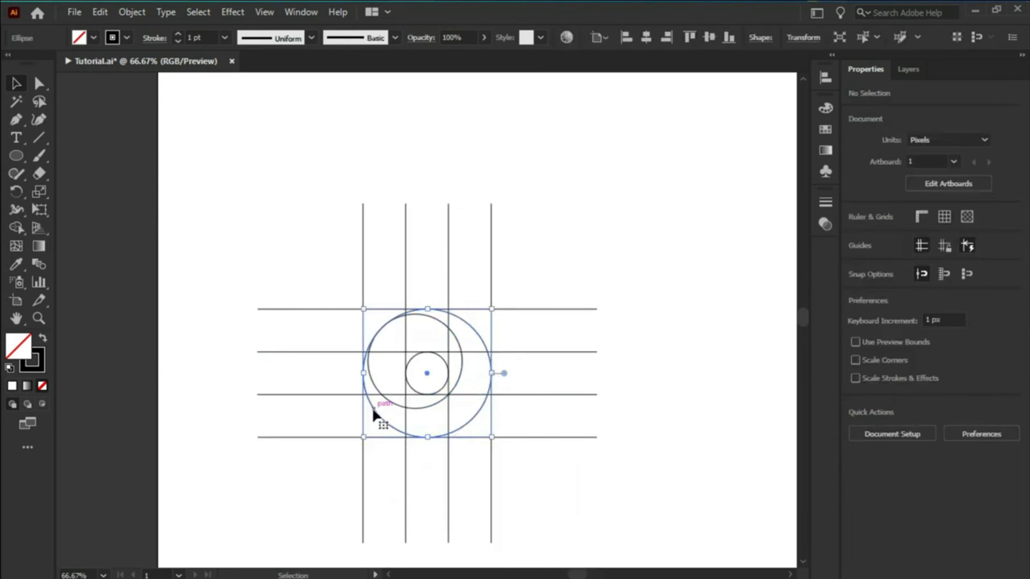
pyautogui.hotkey('ctrl', 'c')
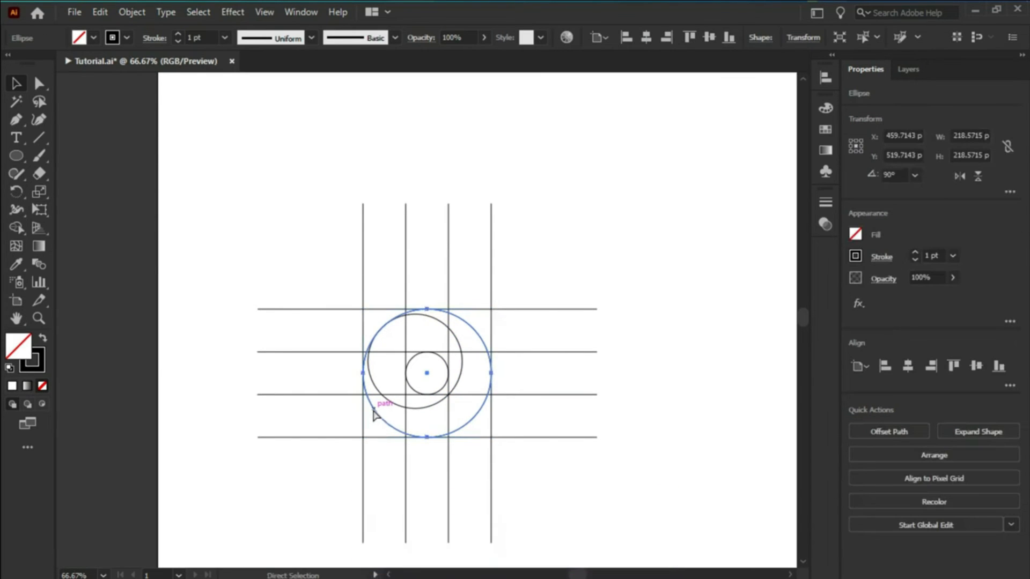
pyautogui.hotkey('ctrl', 'f')
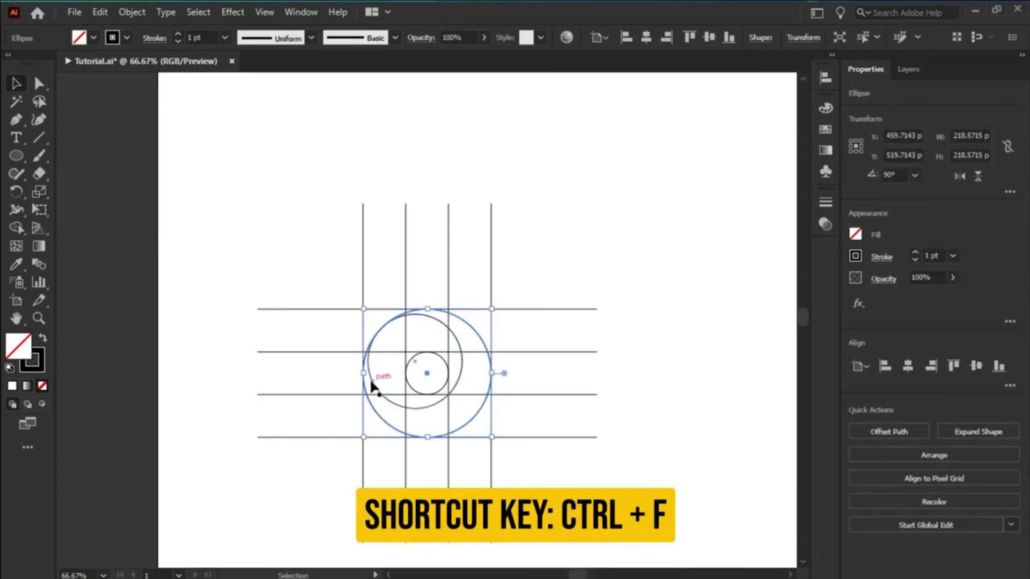
pyautogui.moveTo(365, 375); pyautogui.dragTo(405, 377)
# - Rotate the whole grid with all circles 45° clockwise so the lines run diagonally
pyautogui.moveTo(292, 226); pyautogui.dragTo(547, 505)
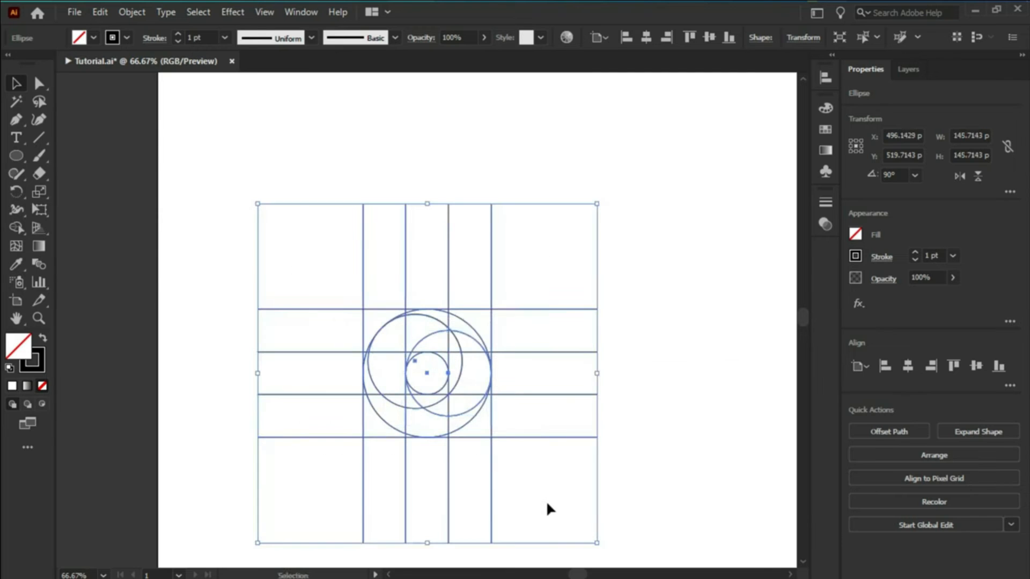
pyautogui.moveTo(601, 199); pyautogui.dragTo(616, 329)
pyautogui.click(610, 349)
# - With Shape Builder and a black fill, merge the circle and grid regions into three interlocking pieces forming a pin with a teardrop hole
pyautogui.moveTo(238, 188); pyautogui.dragTo(655, 539)
pyautogui.click(16, 227)
pyautogui.hotkey('ctrl', '+')
pyautogui.hotkey('ctrl', '+')
pyautogui.click(42, 339)
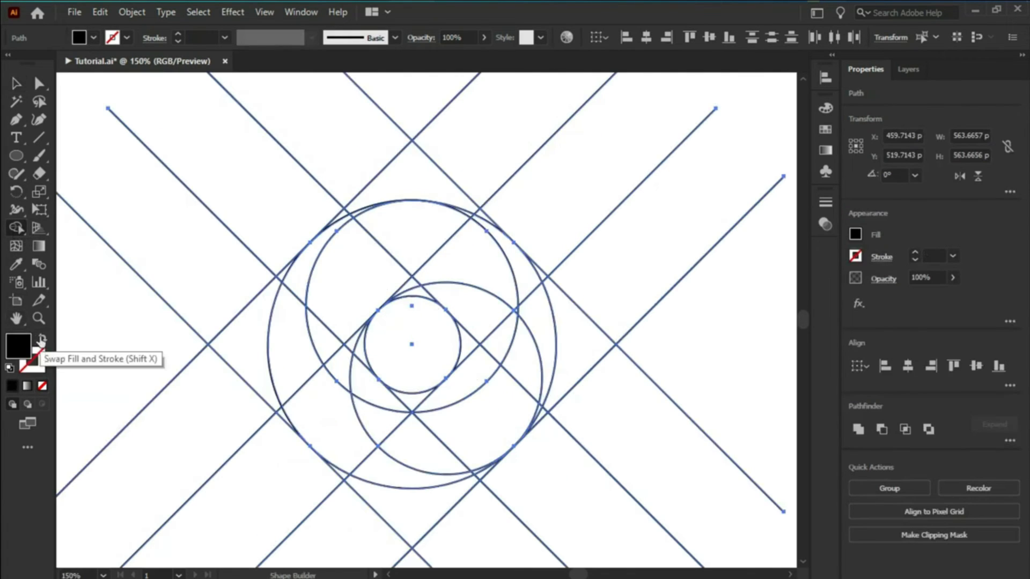
pyautogui.moveTo(413, 520)
pyautogui.mouseDown()
pyautogui.moveTo(487, 322)
pyautogui.moveTo(537, 375)
pyautogui.moveTo(519, 295)
pyautogui.moveTo(455, 234)
pyautogui.moveTo(356, 329)
pyautogui.moveTo(356, 370)
pyautogui.mouseUp()
pyautogui.moveTo(299, 285)
pyautogui.mouseDown()
pyautogui.moveTo(367, 418)
pyautogui.moveTo(356, 460)
pyautogui.mouseUp()
pyautogui.moveTo(412, 344); pyautogui.dragTo(420, 410)
# - Move the black pin pieces off the construction grid and delete the leftover lines and arcs
pyautogui.click(15, 85)
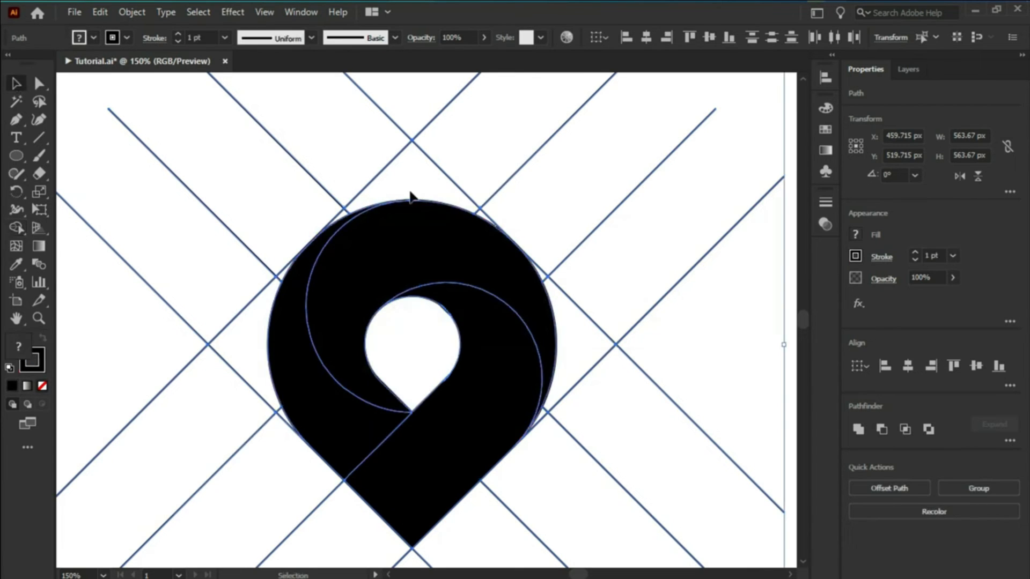
pyautogui.click(407, 237)
pyautogui.keyDown('shift'); pyautogui.click(333, 404); pyautogui.keyUp('shift')
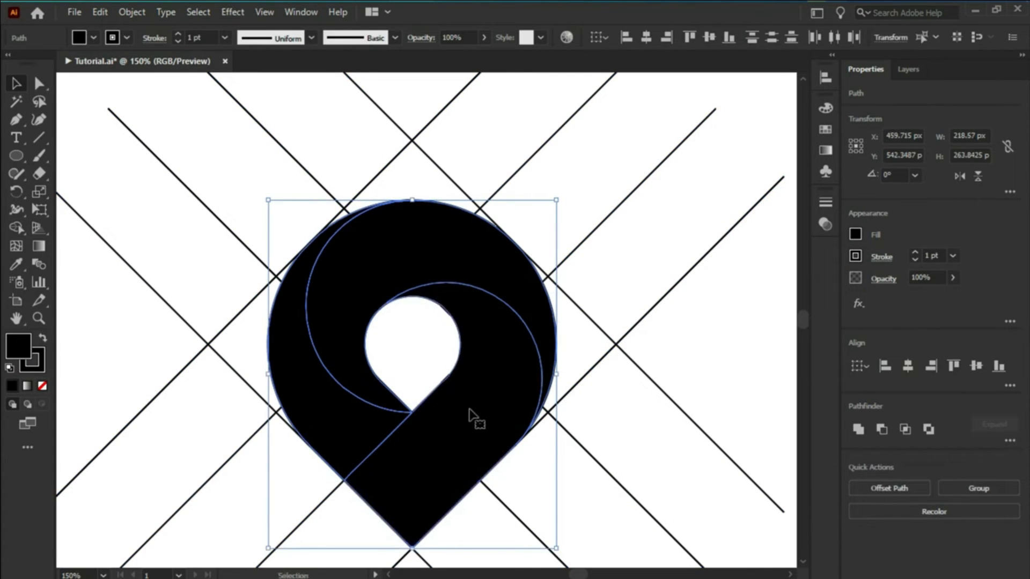
pyautogui.scroll(-3, 371, 366)
pyautogui.moveTo(372, 366); pyautogui.dragTo(594, 336)
pyautogui.moveTo(271, 224); pyautogui.dragTo(485, 427)
pyautogui.press('Delete')
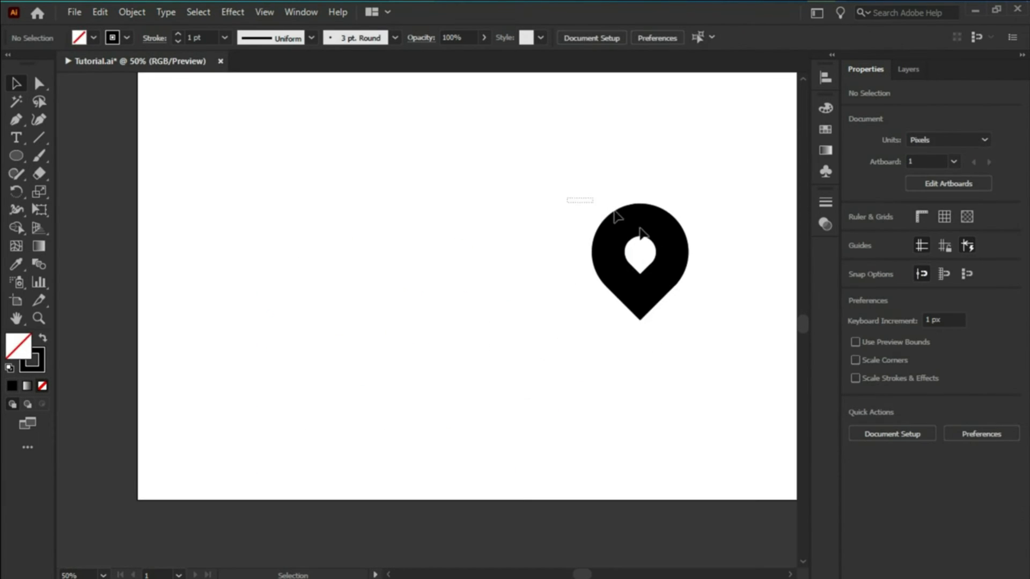
# - Remove the stroke from all the pin pieces
pyautogui.click(641, 232)
pyautogui.hscroll(3, 641, 242)
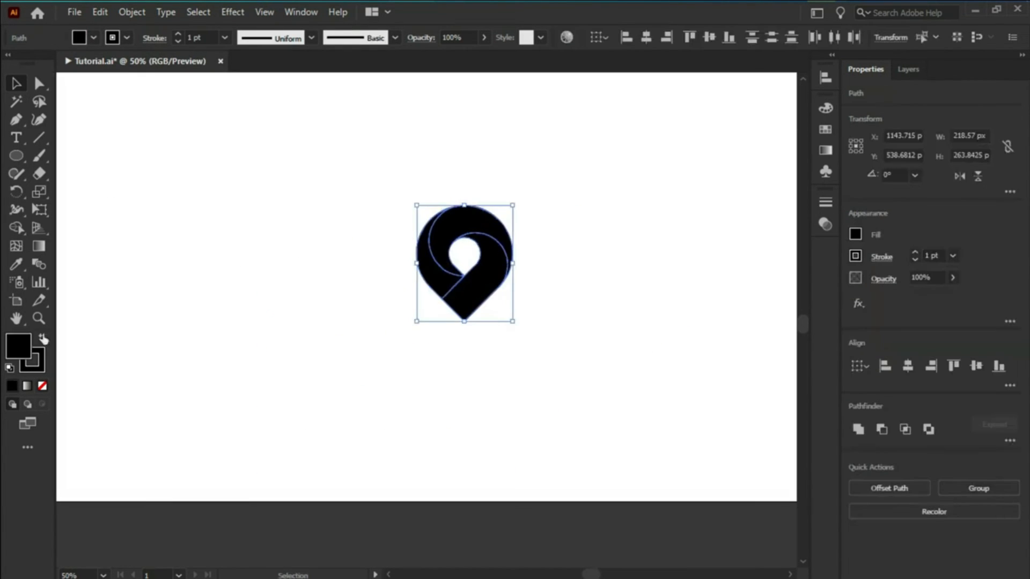
pyautogui.click(127, 38)
pyautogui.click(10, 64)
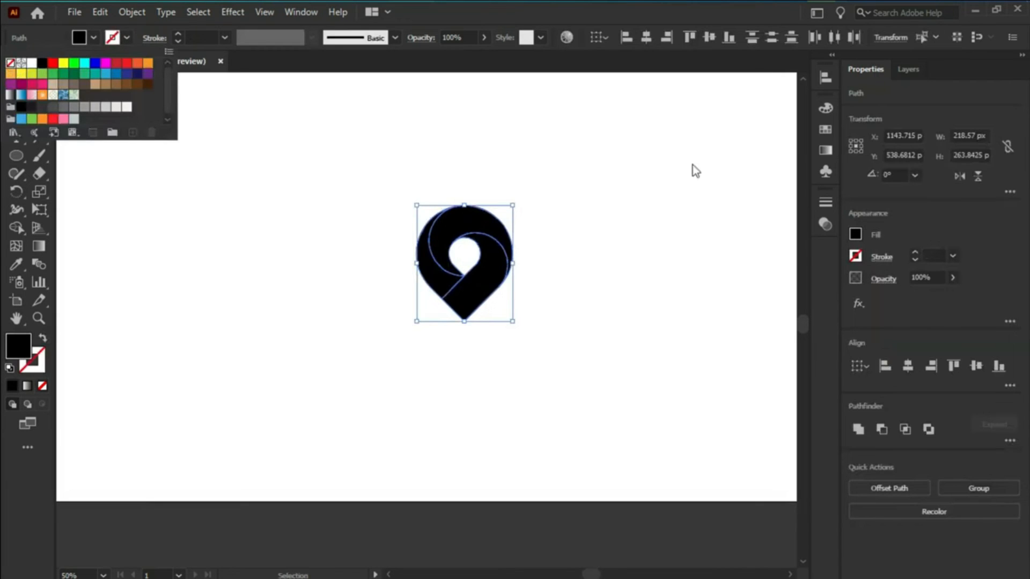
# - Fill the pin pieces with a linear gradient running from dark red to bright red
pyautogui.click(829, 150)
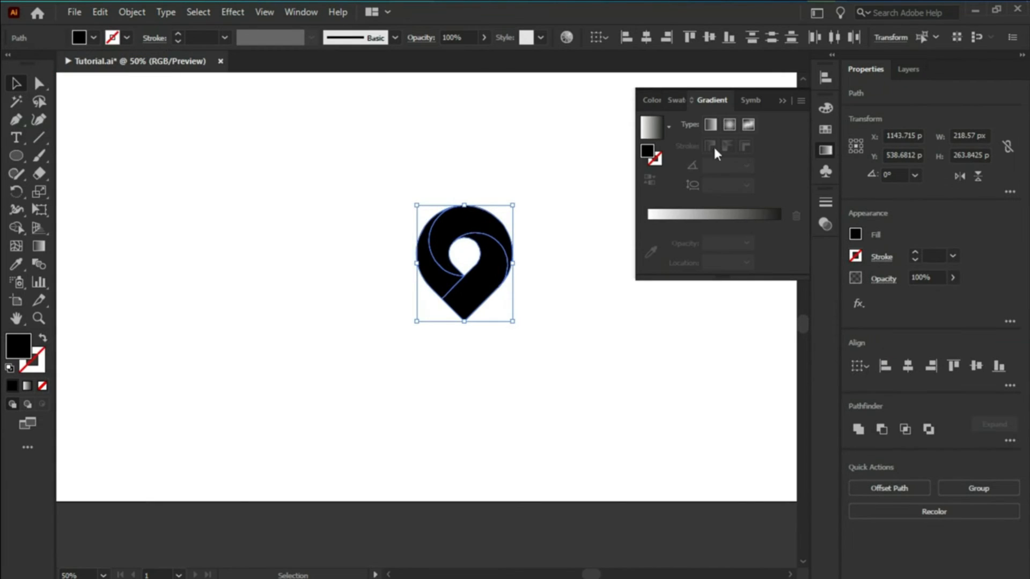
pyautogui.click(651, 129)
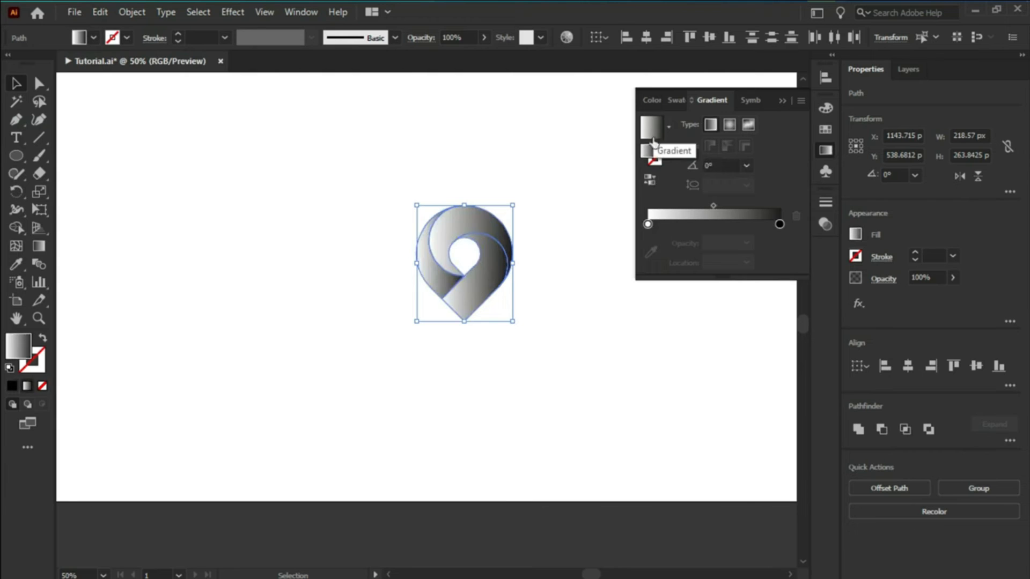
pyautogui.doubleClick(780, 225)
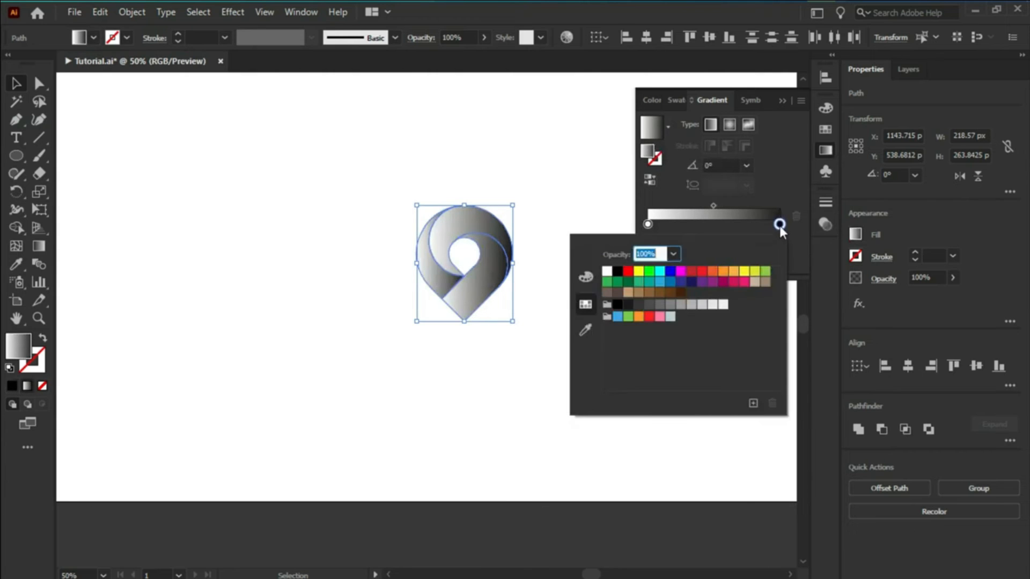
pyautogui.click(628, 270)
pyautogui.doubleClick(648, 223)
pyautogui.click(692, 272)
pyautogui.click(541, 259)
pyautogui.click(782, 100)
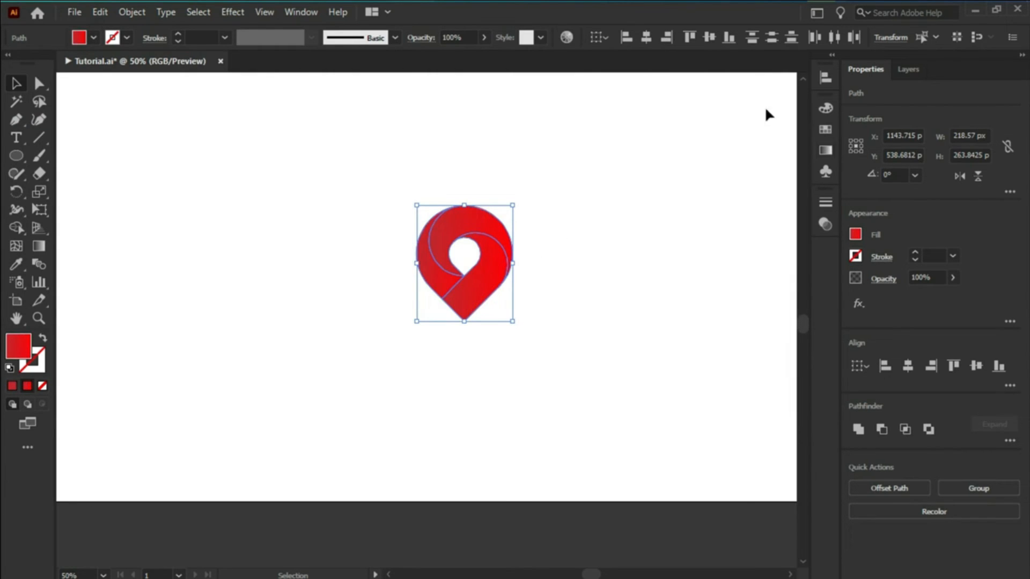
# - Redirect the gradients across the pin's lower-right and left pieces with the Gradient tool so the overlaps look shaded
pyautogui.click(633, 177)
pyautogui.click(474, 284)
pyautogui.press('g')
pyautogui.moveTo(489, 244); pyautogui.dragTo(463, 305)
pyautogui.keyDown('ctrl'); pyautogui.click(438, 255); pyautogui.keyUp('ctrl')
pyautogui.keyDown('ctrl'); pyautogui.click(426, 262); pyautogui.keyUp('ctrl')
pyautogui.moveTo(429, 231); pyautogui.dragTo(462, 222)
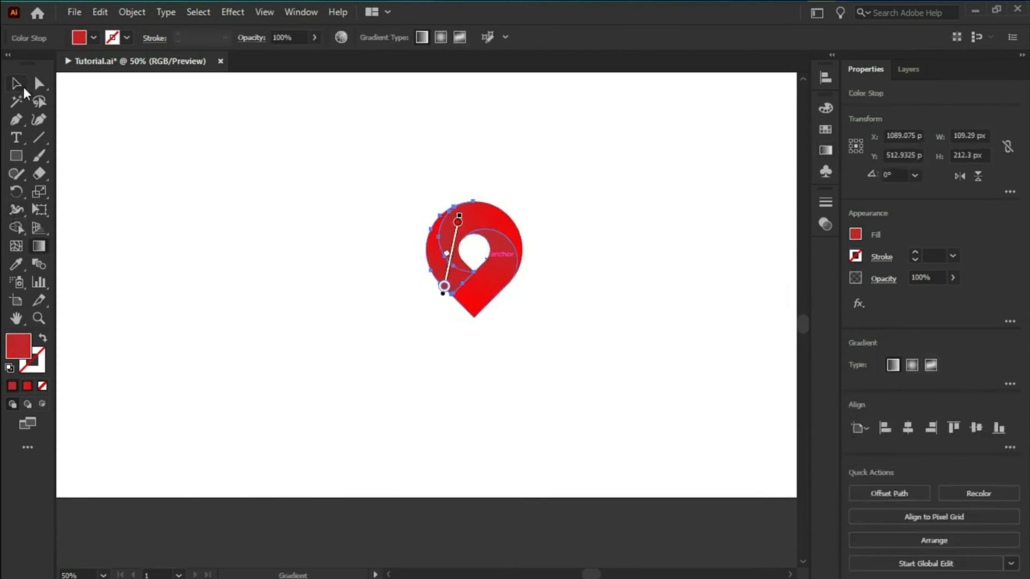
# - Rotate the finished red mark so it reads as a lowercase letter a and adjust its placement
pyautogui.click(16, 83)
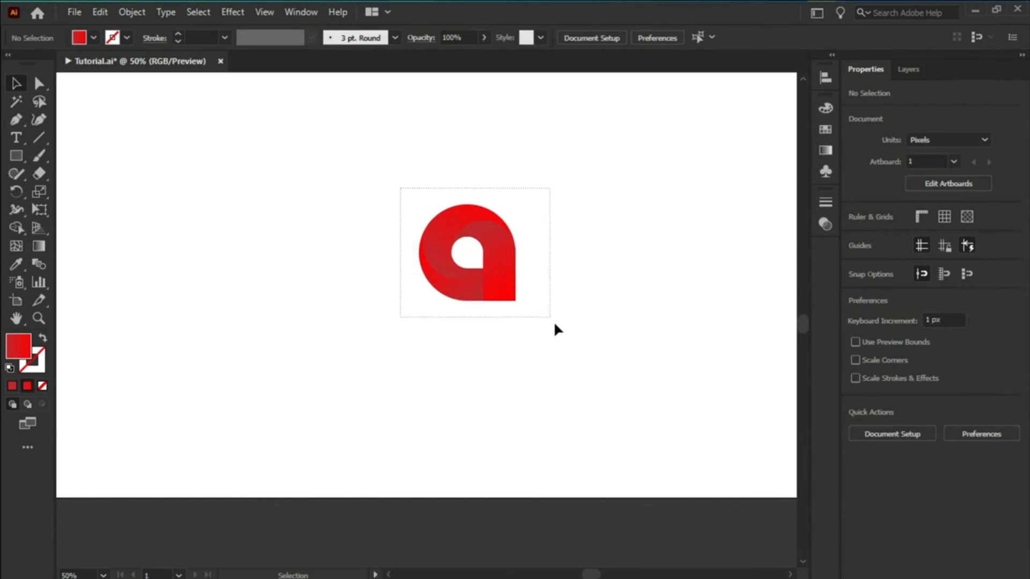
pyautogui.click(505, 280)
pyautogui.moveTo(503, 276); pyautogui.dragTo(505, 232)
pyautogui.moveTo(479, 282); pyautogui.dragTo(497, 312)
pyautogui.scroll(1, 495, 313)
pyautogui.scroll(1, 494, 313)
pyautogui.moveTo(598, 301); pyautogui.dragTo(591, 249)
pyautogui.moveTo(671, 106); pyautogui.dragTo(483, 477)
pyautogui.moveTo(485, 279); pyautogui.dragTo(552, 273)
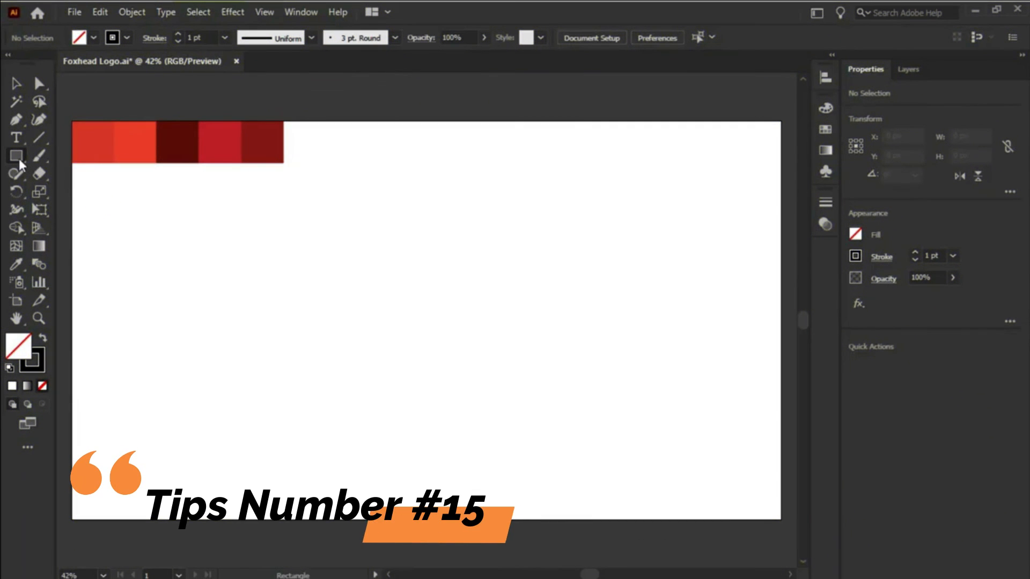
# - Draw a hexagon about 887 × 768 px centred on the artboard and rotate it 90° so a vertex points up
pyautogui.moveTo(17, 157); pyautogui.dragTo(60, 206)
pyautogui.moveTo(349, 237); pyautogui.dragTo(454, 359)
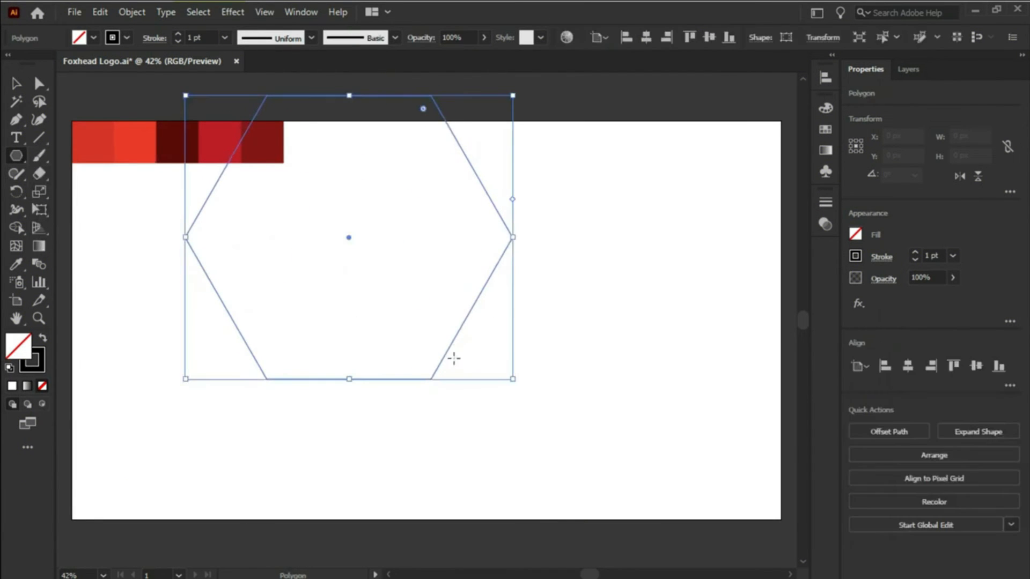
pyautogui.click(646, 37)
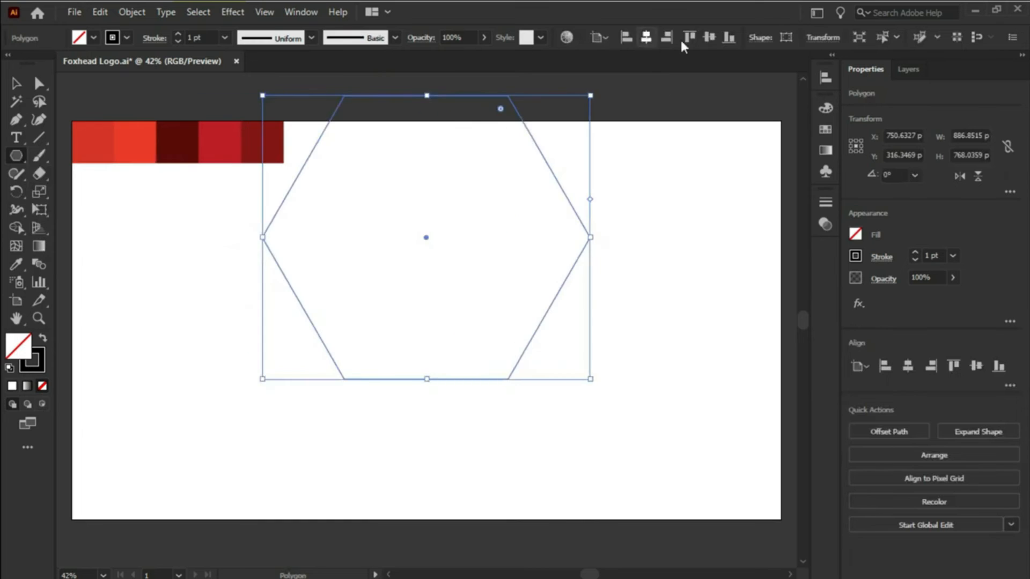
pyautogui.click(710, 37)
pyautogui.moveTo(594, 175); pyautogui.dragTo(522, 411)
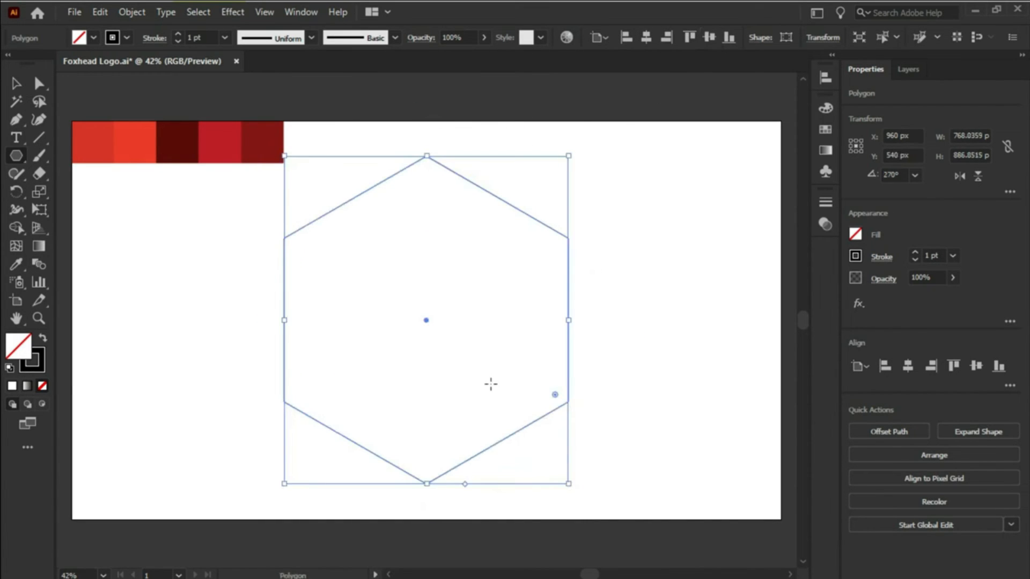
# - Draw lines to the hexagon's bottom vertex from its top, upper-left and upper-right vertices
pyautogui.click(43, 139)
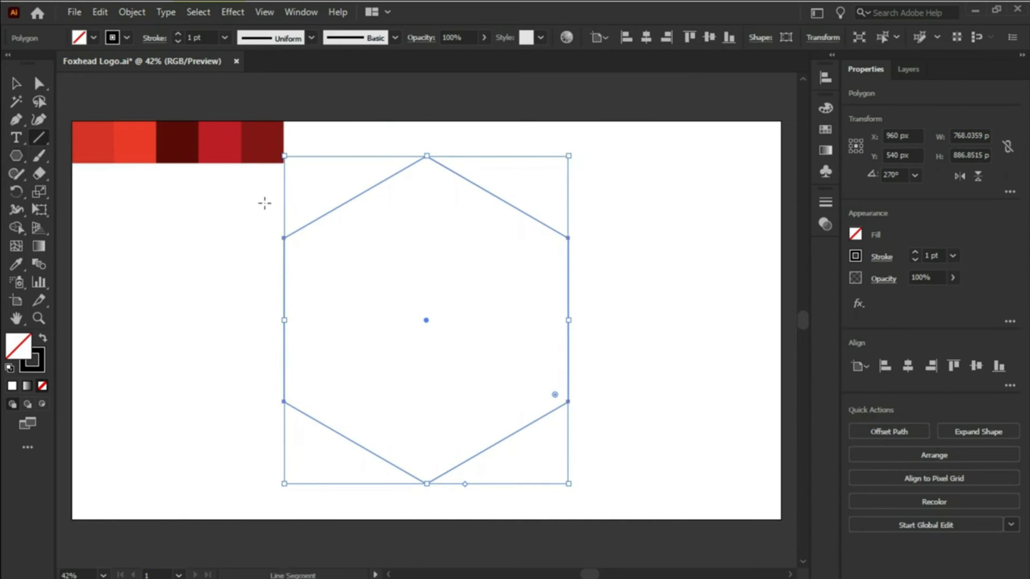
pyautogui.keyDown('ctrl'); pyautogui.click(439, 146); pyautogui.keyUp('ctrl')
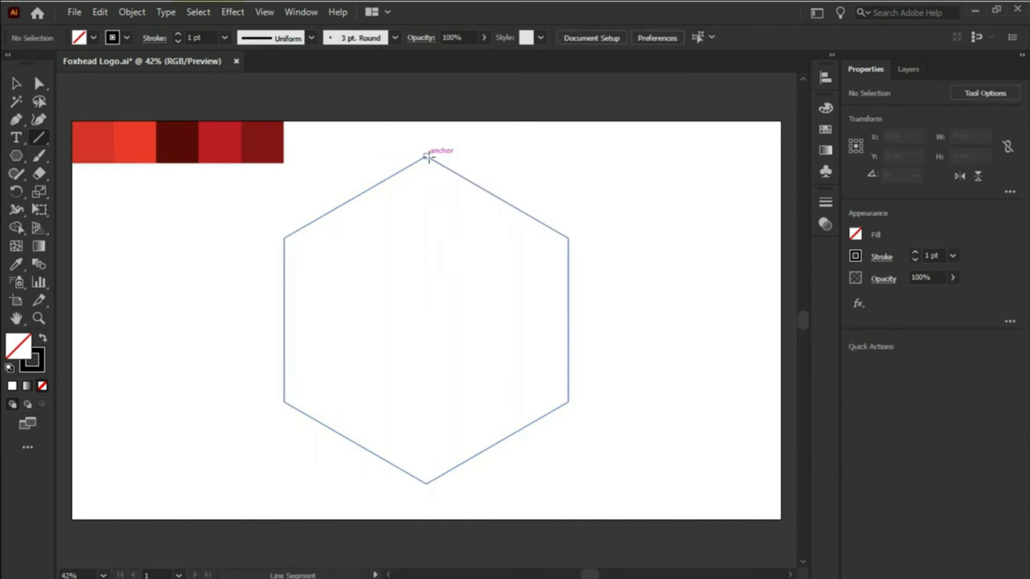
pyautogui.moveTo(426, 156); pyautogui.dragTo(427, 484)
pyautogui.moveTo(284, 238); pyautogui.dragTo(437, 467)
pyautogui.moveTo(567, 238); pyautogui.dragTo(427, 483)
# - Draw the hexagon's two remaining long diagonals, plus short lines from their lower intersections to the midpoints of the vertical sides
pyautogui.moveTo(284, 237); pyautogui.dragTo(568, 401)
pyautogui.moveTo(568, 237); pyautogui.dragTo(284, 401)
pyautogui.moveTo(497, 362); pyautogui.dragTo(569, 320)
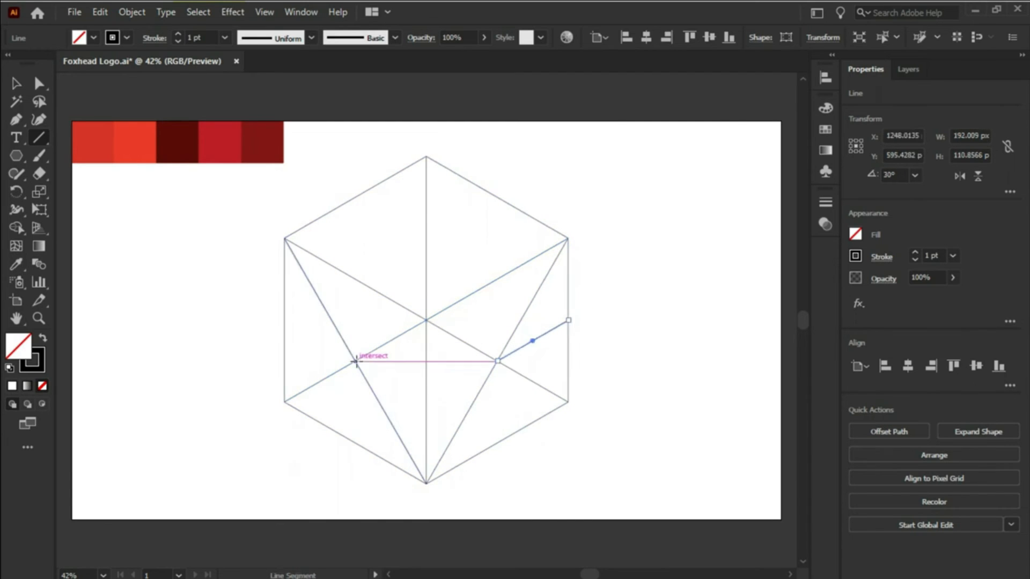
pyautogui.moveTo(354, 362); pyautogui.dragTo(284, 320)
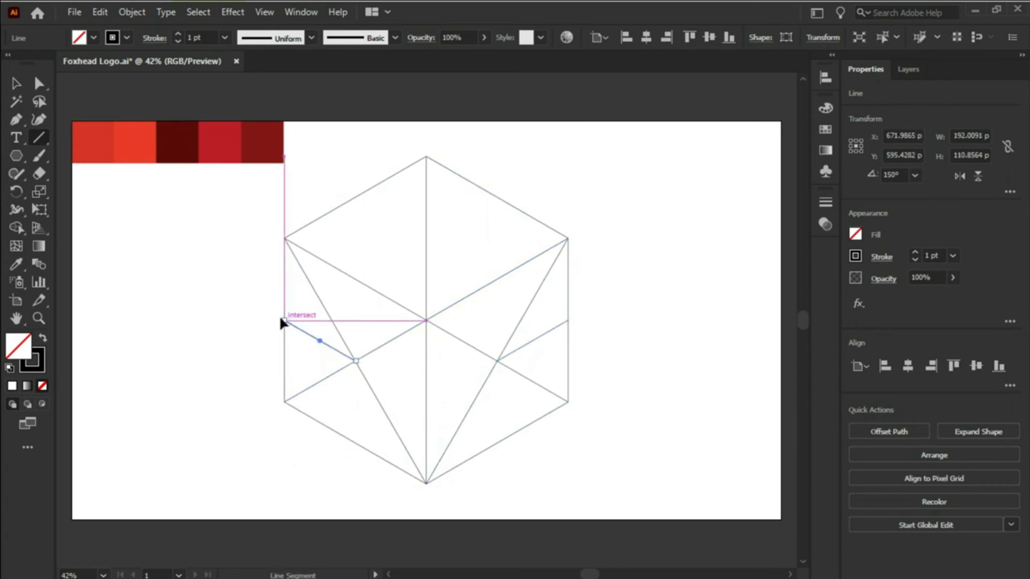
# - Select the hexagon and its lines, and use Shape Builder with a black fill to create the five left-half regions below the V
pyautogui.click(17, 90)
pyautogui.moveTo(236, 185); pyautogui.dragTo(630, 474)
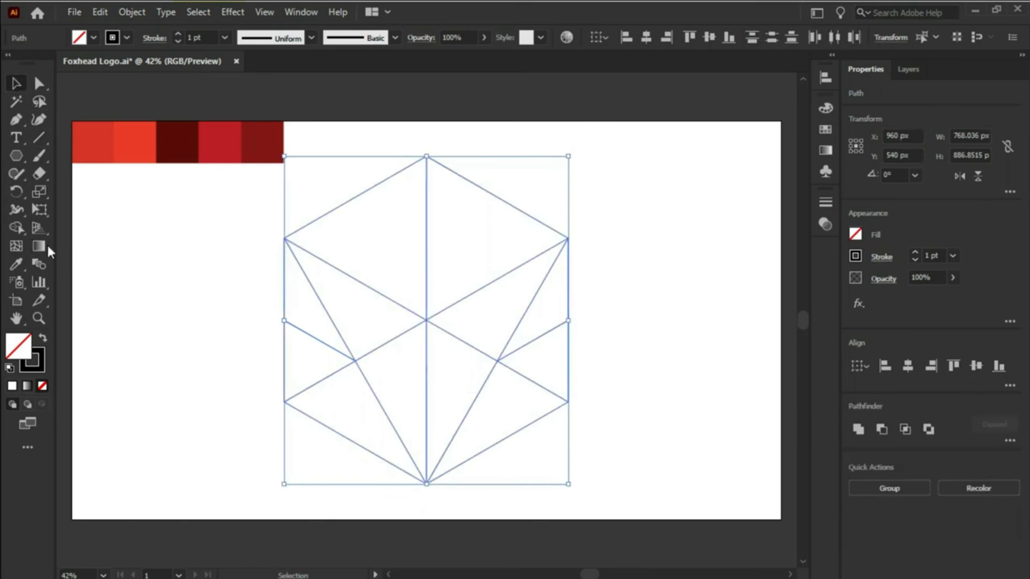
pyautogui.click(20, 231)
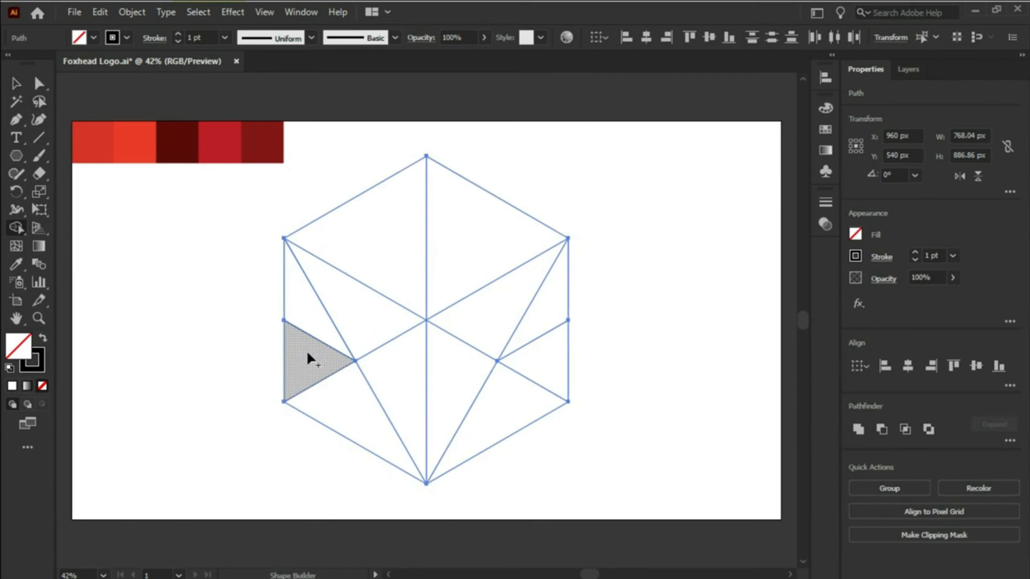
pyautogui.click(42, 338)
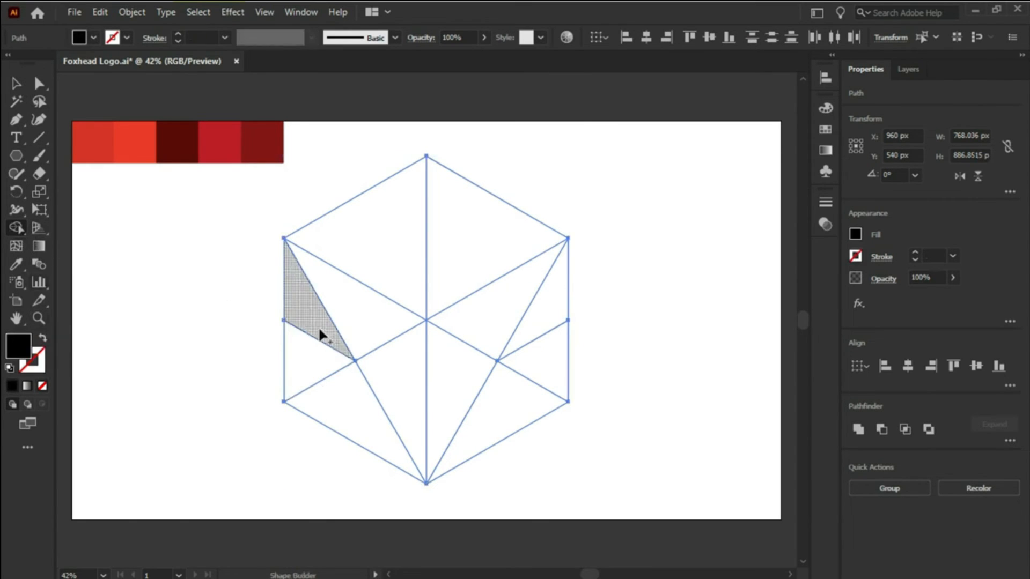
pyautogui.click(317, 326)
pyautogui.click(319, 368)
pyautogui.click(351, 403)
pyautogui.click(390, 386)
pyautogui.click(360, 322)
# - Create the five matching black regions in the hexagon's right half with Shape Builder
pyautogui.click(472, 371)
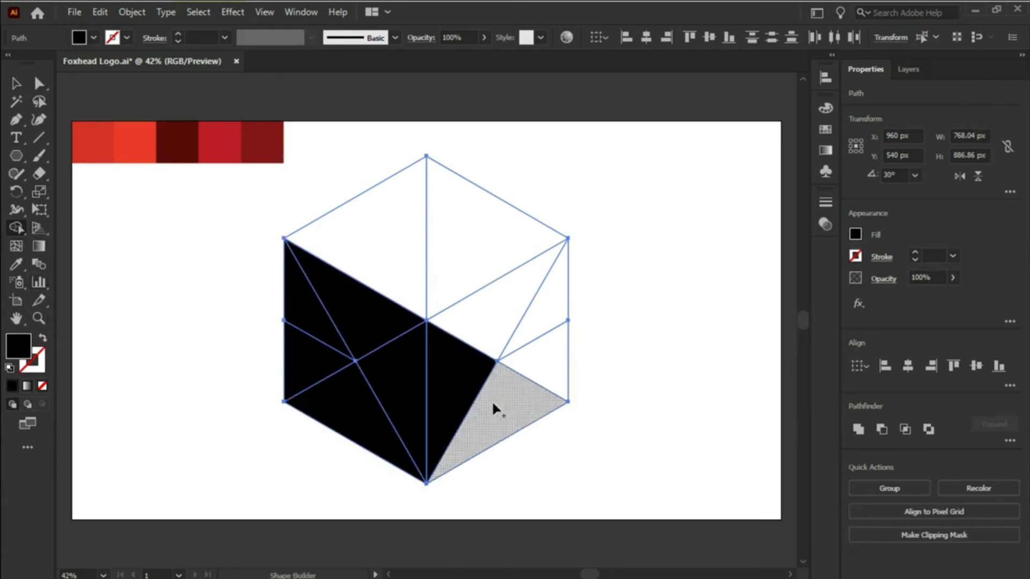
pyautogui.click(492, 402)
pyautogui.click(541, 361)
pyautogui.click(540, 322)
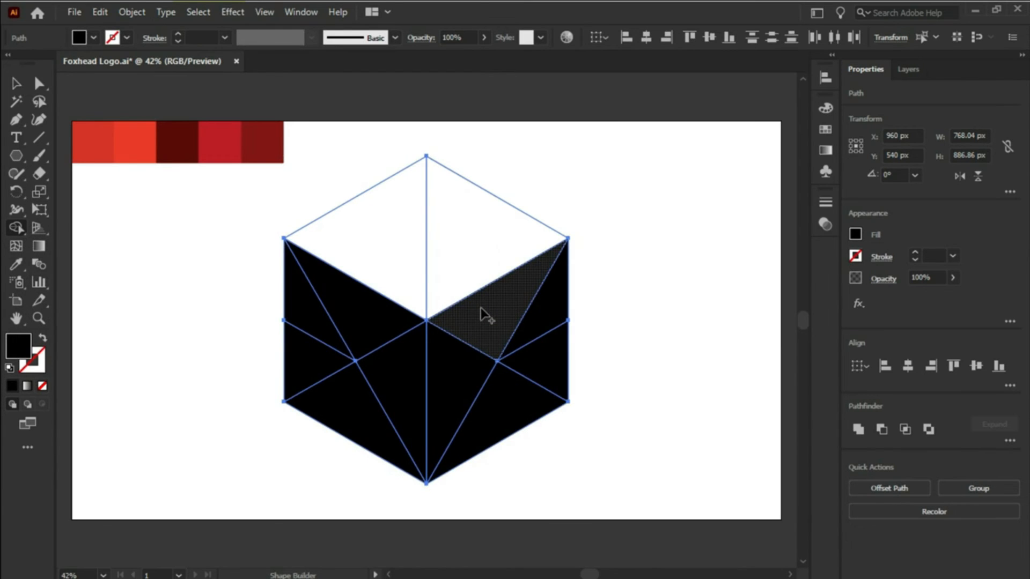
pyautogui.click(481, 314)
# - Delete the unfilled upper outline of the hexagon, leaving only the black fox-head pieces
pyautogui.press('v')
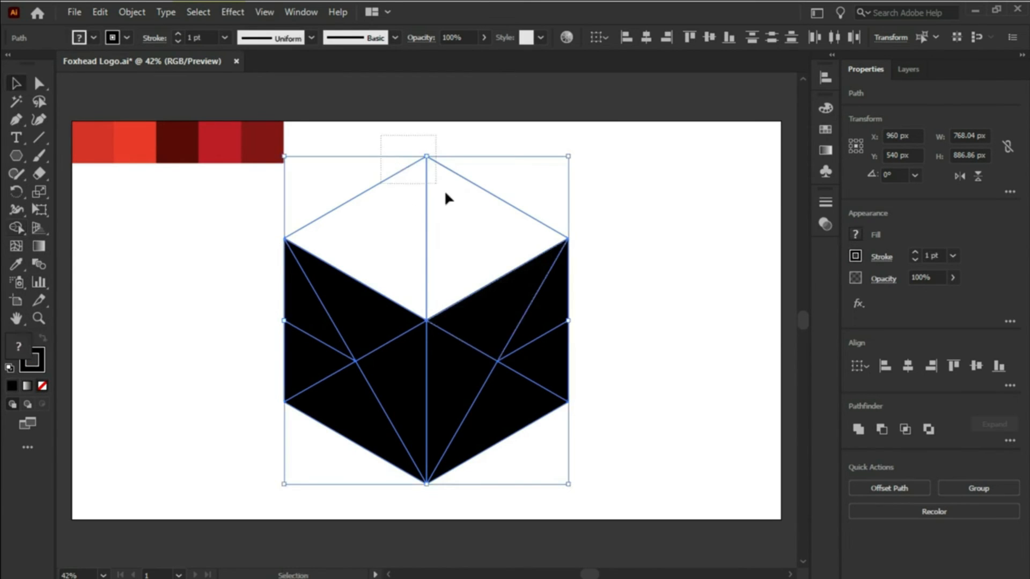
pyautogui.click(461, 222)
pyautogui.press('Delete')
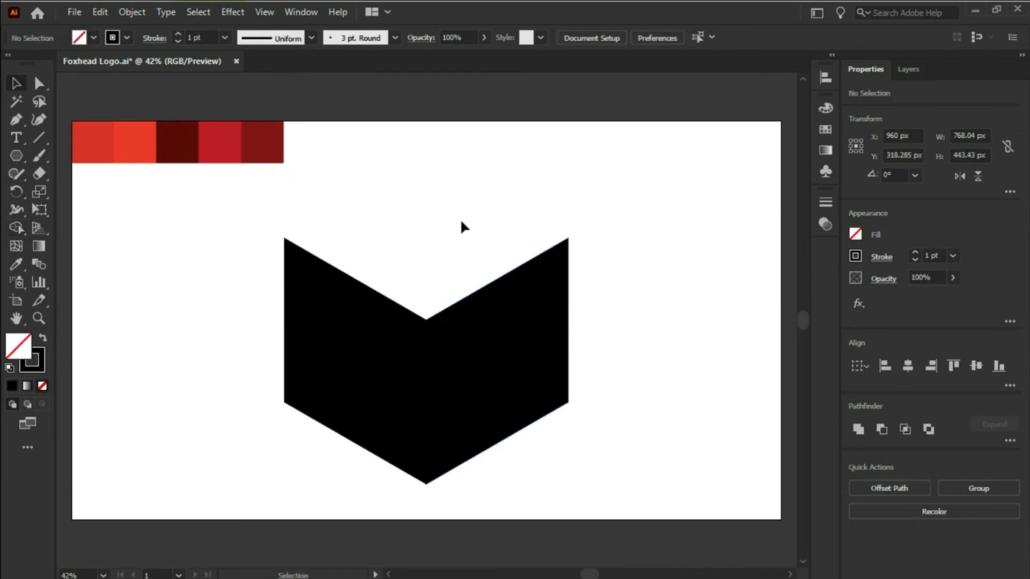
# - Color the fox's upper-left and right-center pieces with the first red swatch, and the left-center and upper-right pieces with the second
pyautogui.click(367, 294)
pyautogui.press('i')
pyautogui.click(100, 140)
pyautogui.keyDown('ctrl'); pyautogui.click(388, 371); pyautogui.keyUp('ctrl')
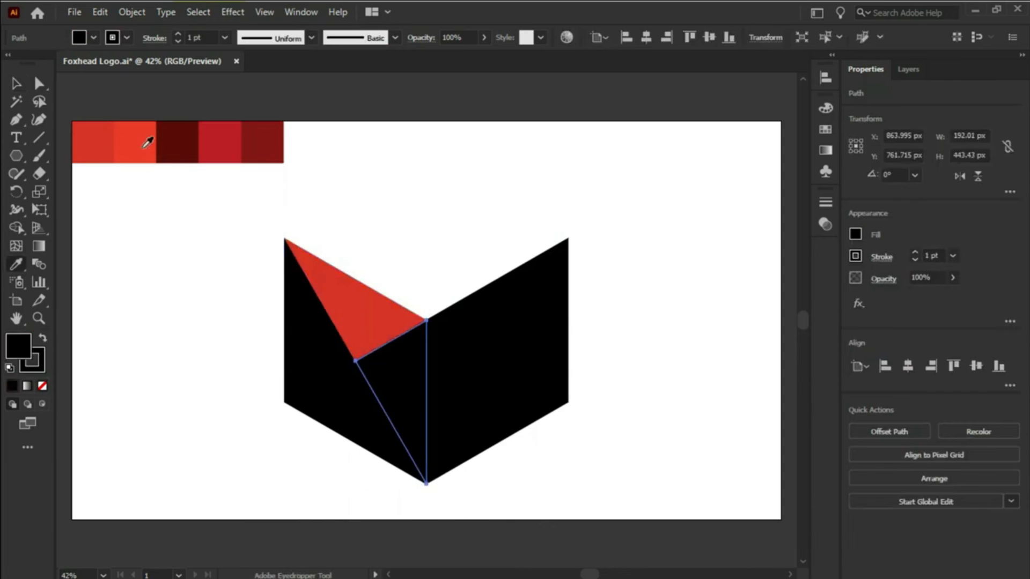
pyautogui.click(144, 147)
pyautogui.keyDown('ctrl'); pyautogui.click(475, 315); pyautogui.keyUp('ctrl')
pyautogui.click(142, 144)
pyautogui.keyDown('ctrl'); pyautogui.click(467, 376); pyautogui.keyUp('ctrl')
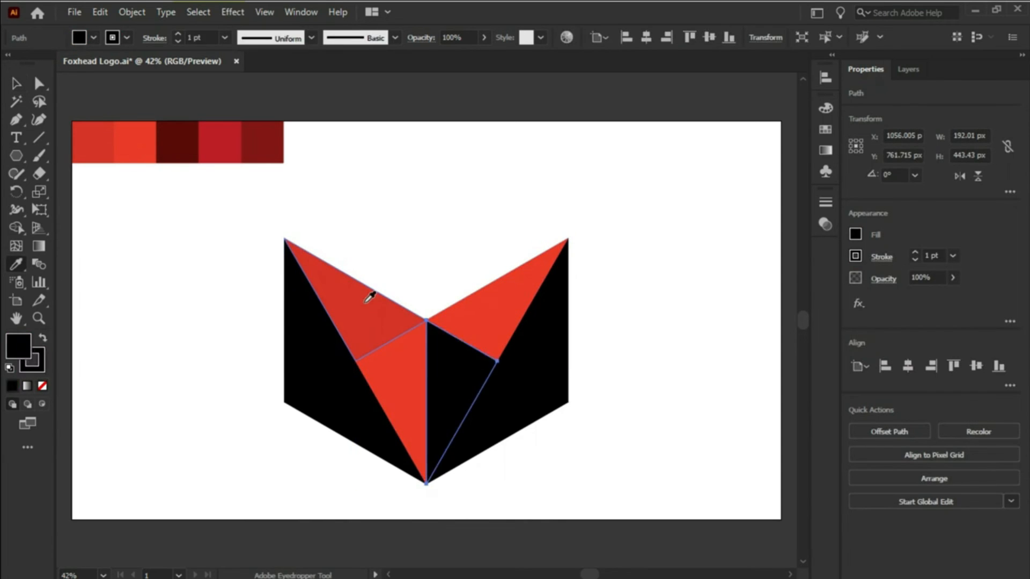
pyautogui.click(366, 300)
# - Color the fox head's three outer left pieces from top to bottom with the third, fourth and fifth palette swatches
pyautogui.keyDown('ctrl'); pyautogui.click(311, 349); pyautogui.keyUp('ctrl')
pyautogui.keyDown('ctrl'); pyautogui.click(298, 301); pyautogui.keyUp('ctrl')
pyautogui.click(182, 147)
pyautogui.keyDown('ctrl'); pyautogui.click(316, 357); pyautogui.keyUp('ctrl')
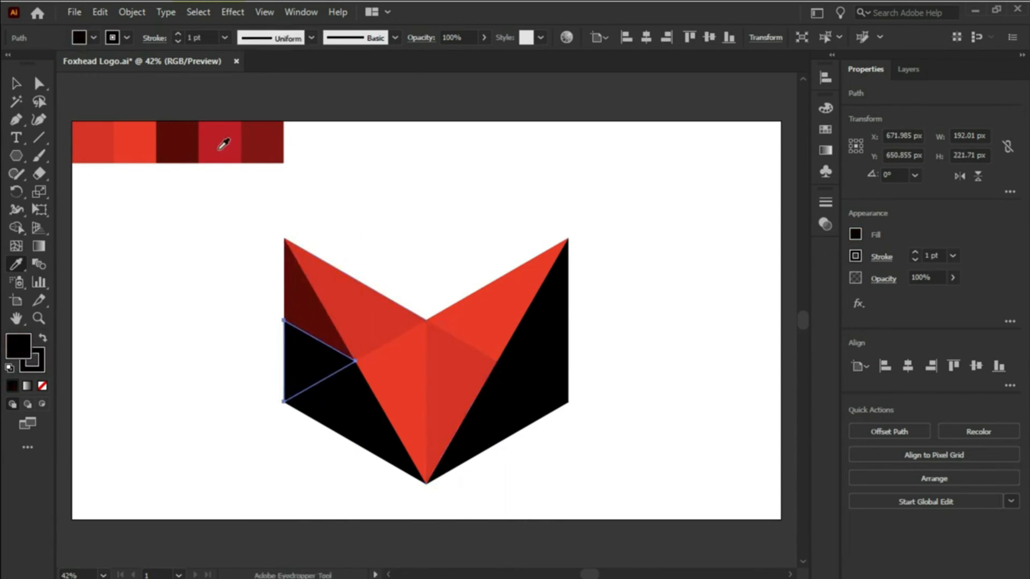
pyautogui.click(223, 143)
pyautogui.keyDown('ctrl'); pyautogui.click(345, 379); pyautogui.keyUp('ctrl')
pyautogui.click(257, 152)
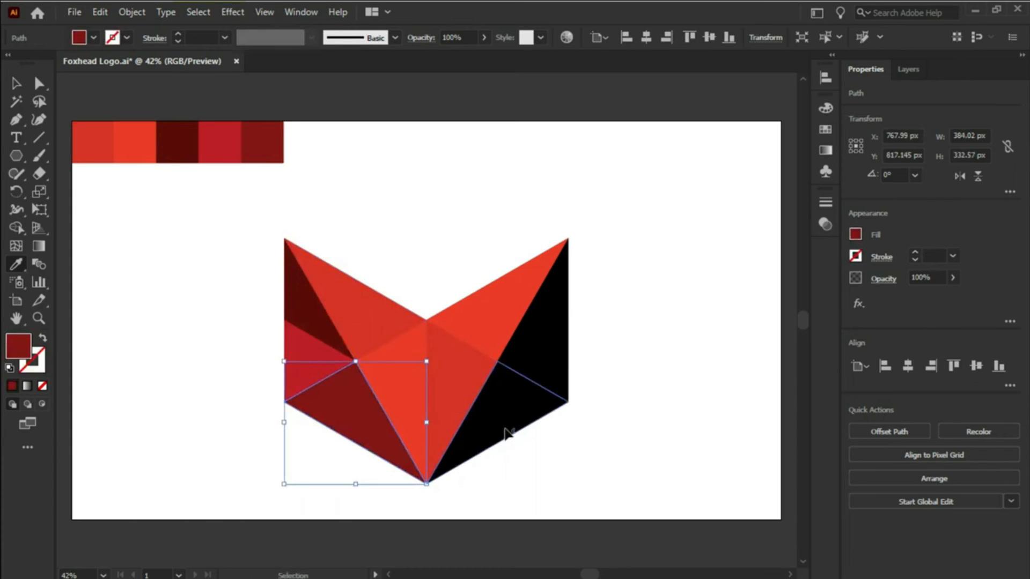
# - Match the three black outer right pieces to their mirrored left pieces with the Eyedropper, and deselect the artwork
pyautogui.keyDown('ctrl'); pyautogui.click(505, 430); pyautogui.keyUp('ctrl')
pyautogui.click(354, 411)
pyautogui.keyDown('ctrl'); pyautogui.click(541, 363); pyautogui.keyUp('ctrl')
pyautogui.click(326, 354)
pyautogui.keyDown('ctrl'); pyautogui.click(561, 301); pyautogui.keyUp('ctrl')
pyautogui.click(305, 308)
pyautogui.keyDown('ctrl'); pyautogui.click(639, 202); pyautogui.keyUp('ctrl')
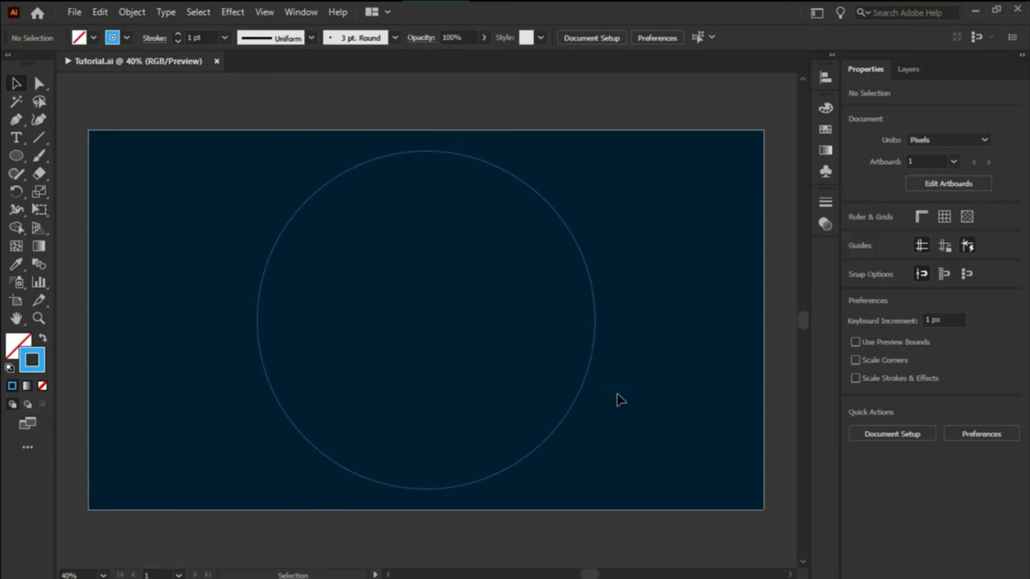
# - Give the blue circle in the Tutorial document a 40 pt stroke with the tapered triangular width profile
pyautogui.moveTo(615, 397); pyautogui.dragTo(398, 338)
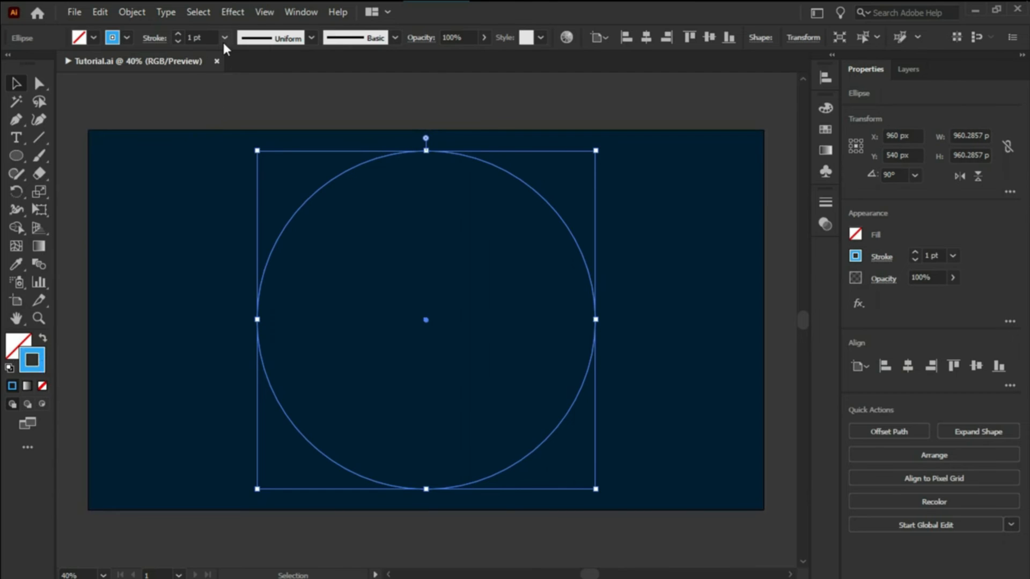
pyautogui.click(826, 203)
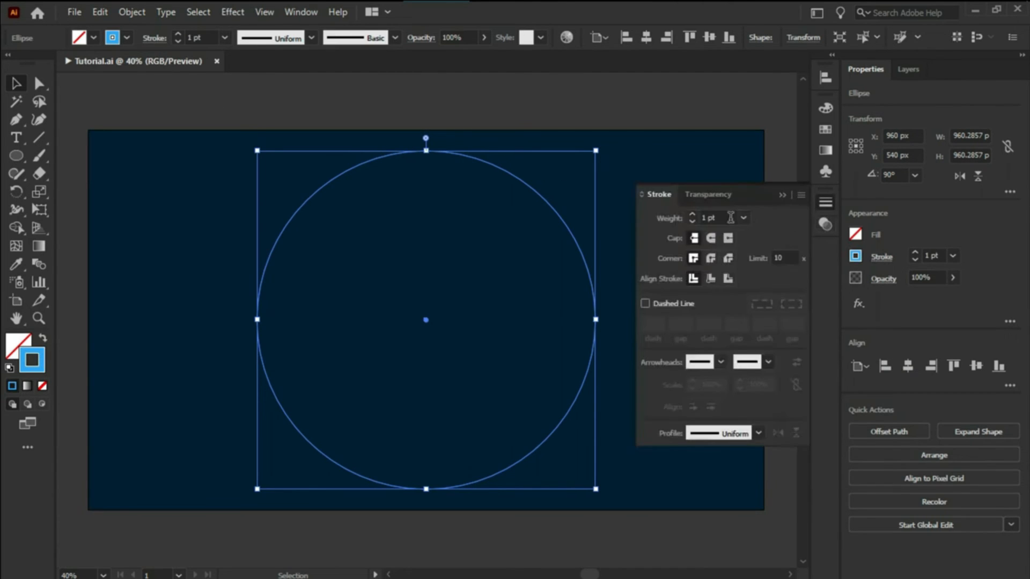
pyautogui.click(743, 217)
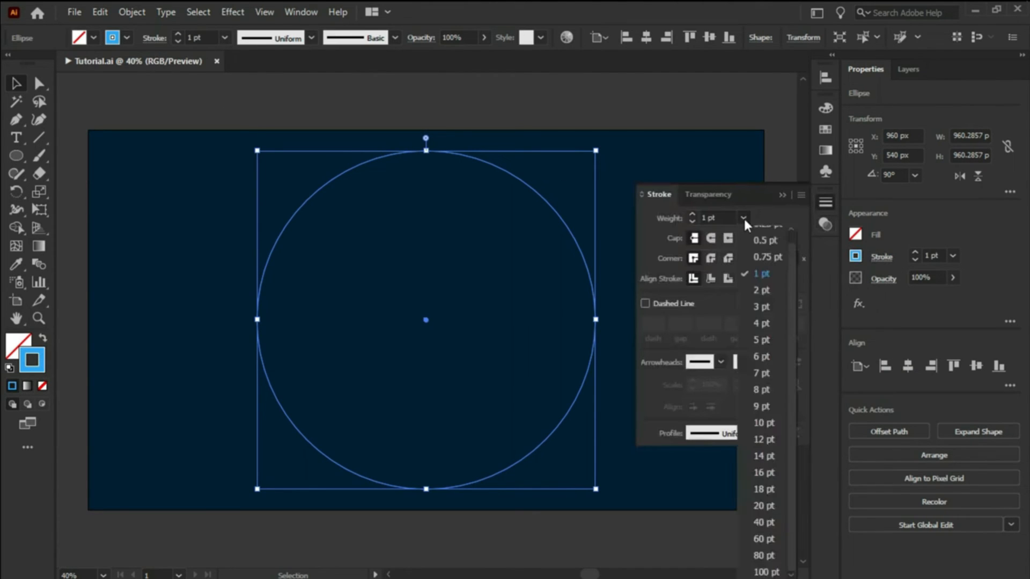
pyautogui.click(763, 521)
pyautogui.click(311, 39)
pyautogui.click(298, 155)
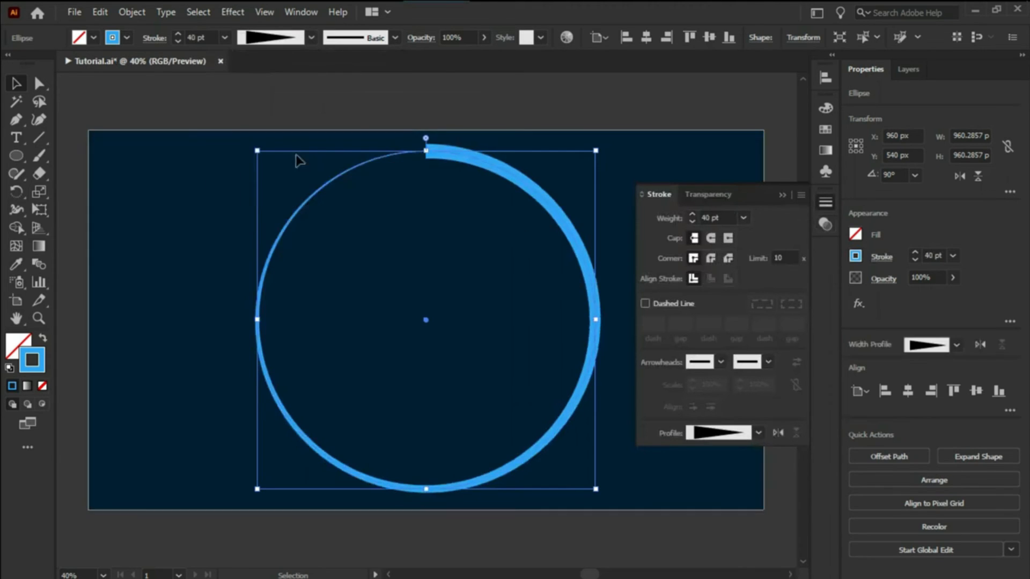
# - Make the circle's stroke a dashed line with a 0 pt dash, 50 pt gap and round caps
pyautogui.click(645, 303)
pyautogui.doubleClick(675, 323)
pyautogui.write('60')
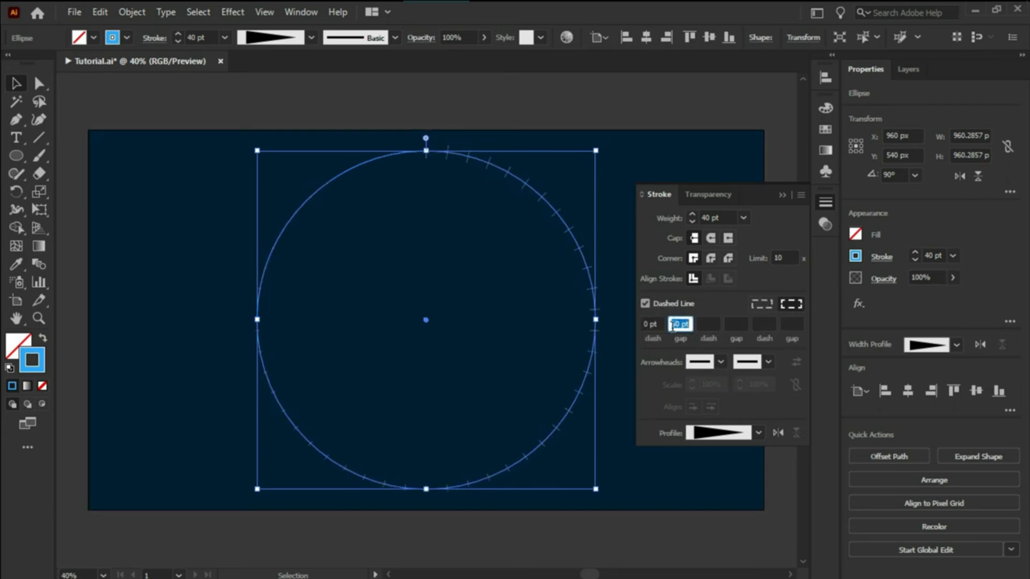
pyautogui.write('50')
pyautogui.press('Return')
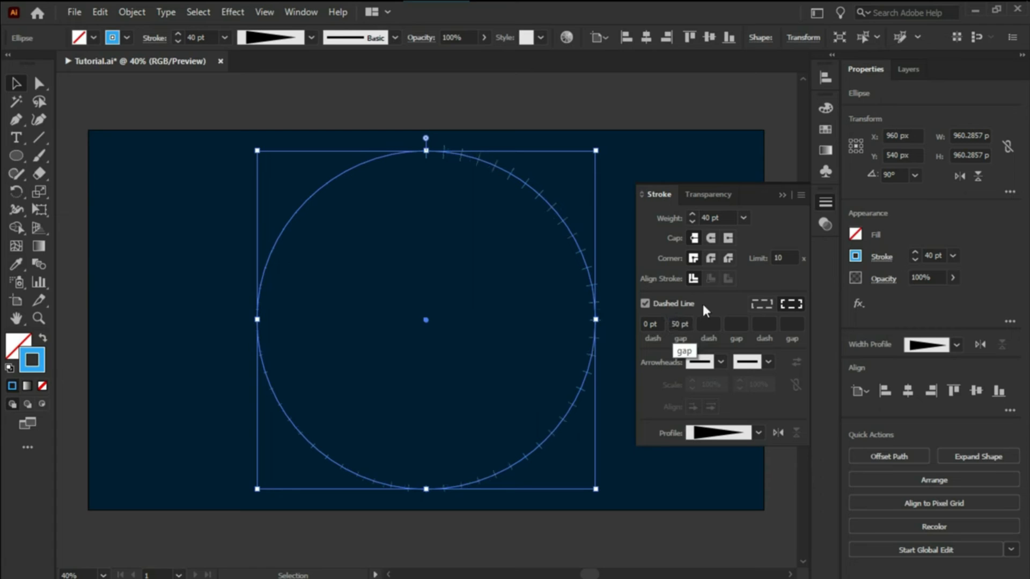
pyautogui.click(712, 239)
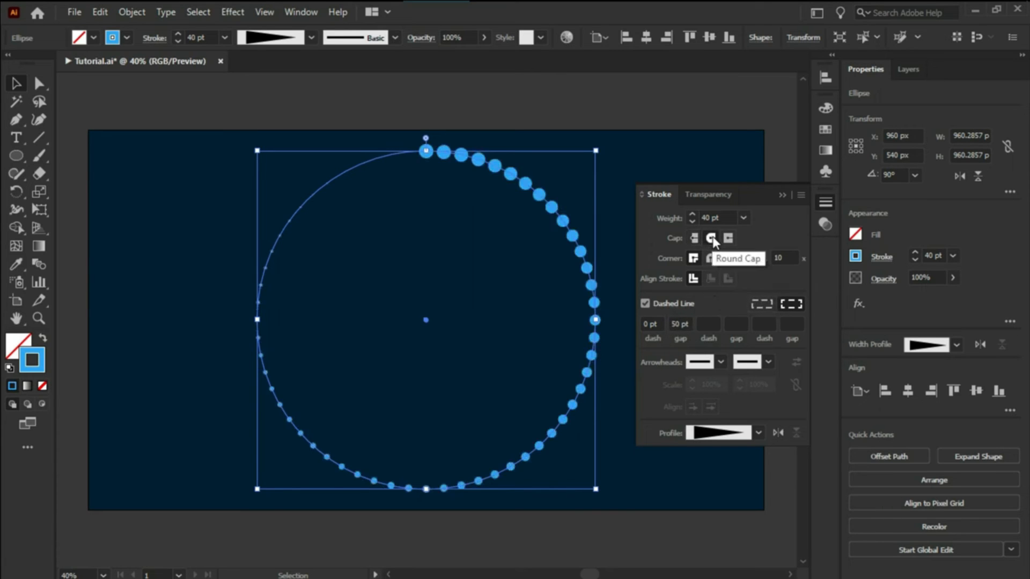
pyautogui.click(782, 194)
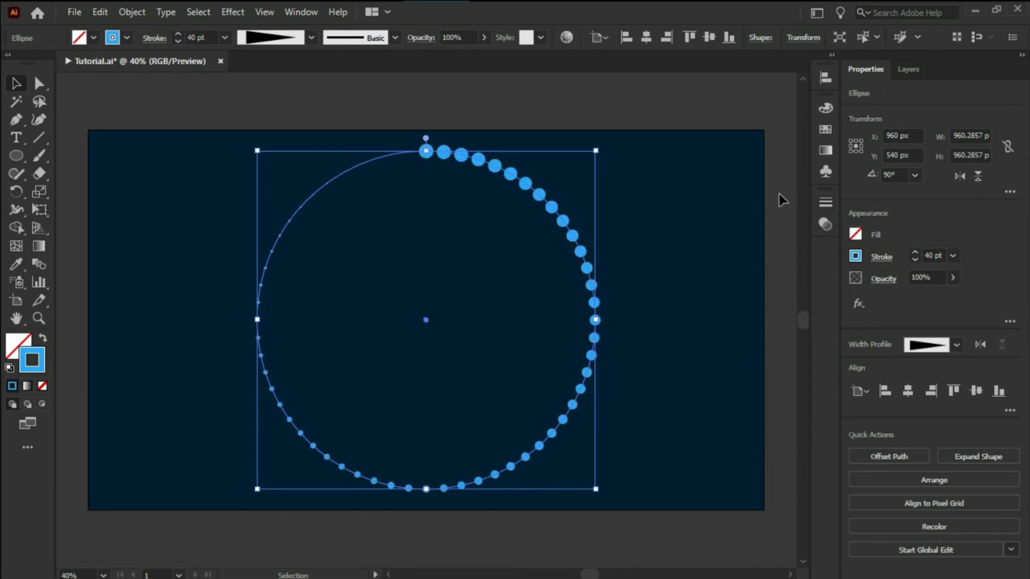
# - Apply a Transform effect to the dotted circle with 85% horizontal and vertical scale and 25 copies
pyautogui.click(239, 11)
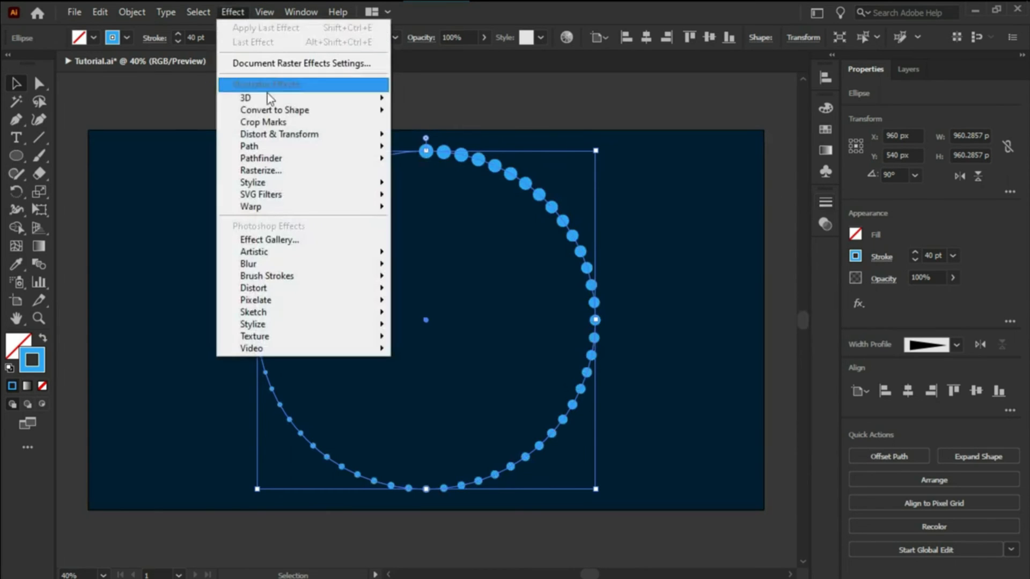
pyautogui.moveTo(305, 139)
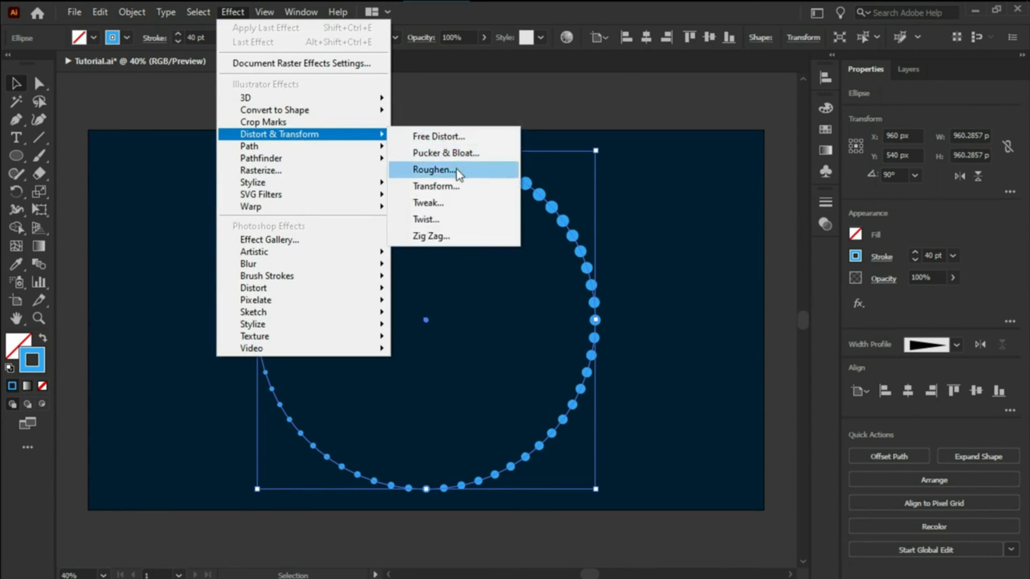
pyautogui.click(459, 185)
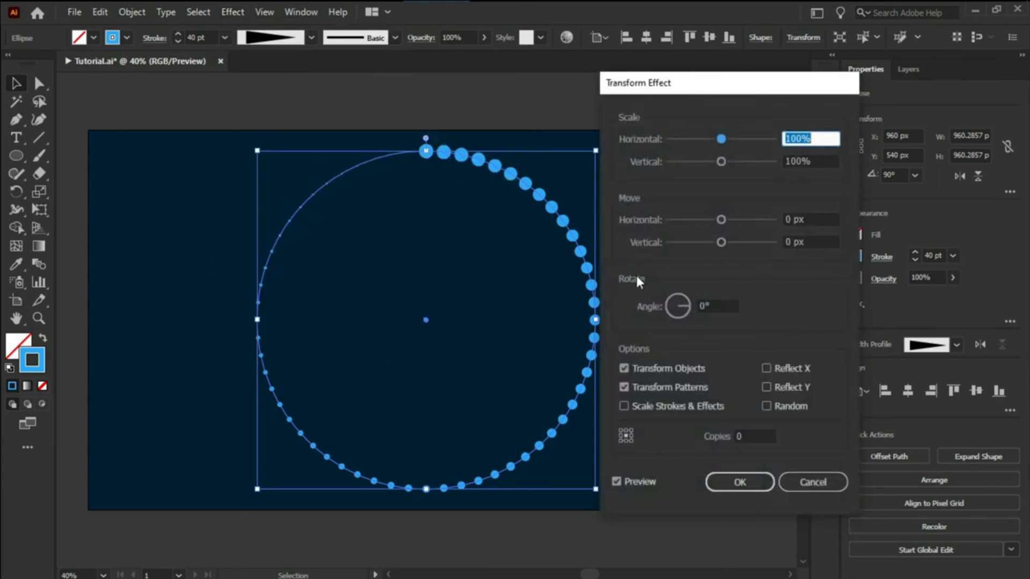
pyautogui.write('85')
pyautogui.press('Tab')
pyautogui.write('85')
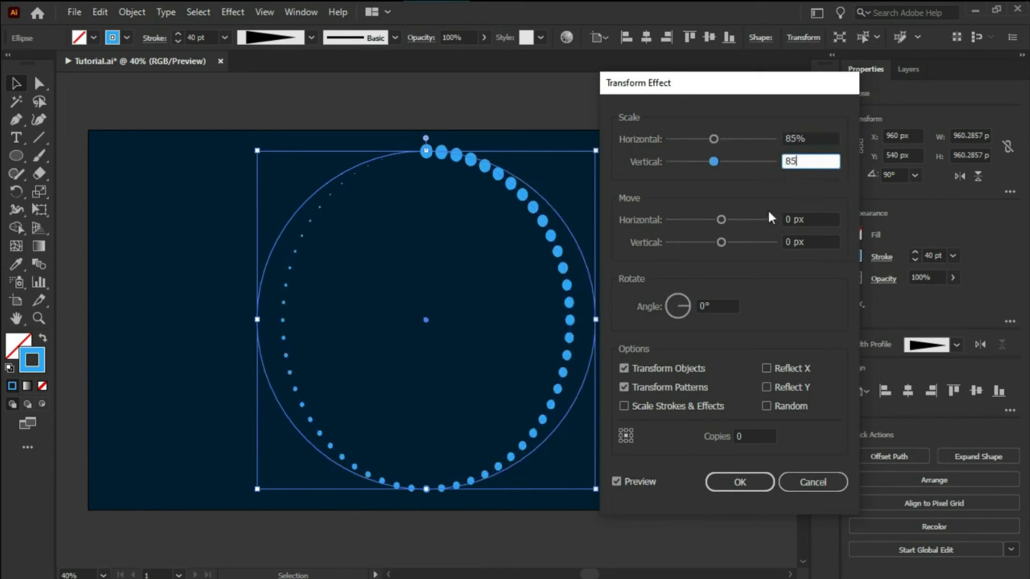
pyautogui.click(727, 436)
pyautogui.write('25')
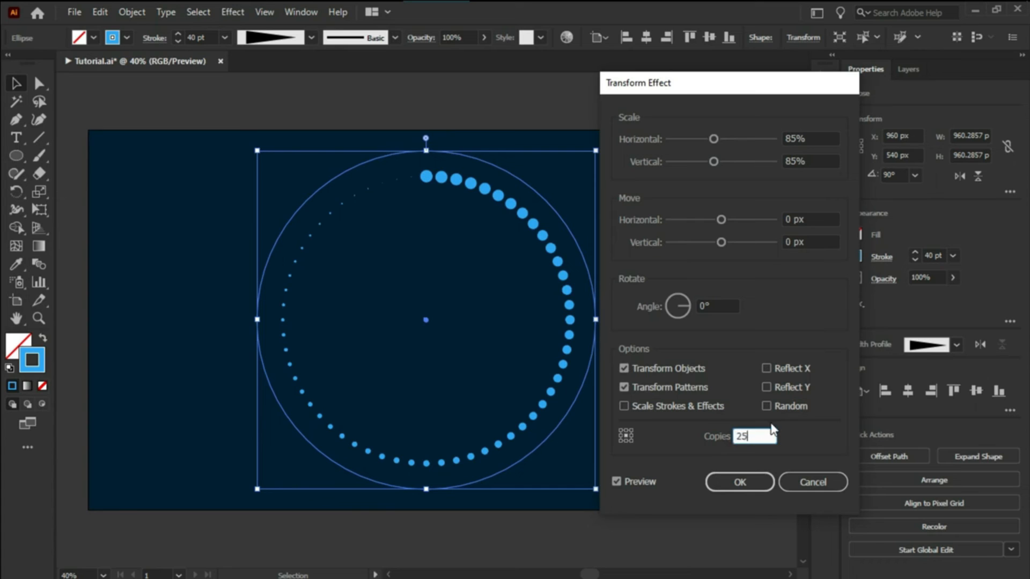
# - Try the Reflect X, Reflect Y and Random options on the Transform effect's copies
pyautogui.click(767, 371)
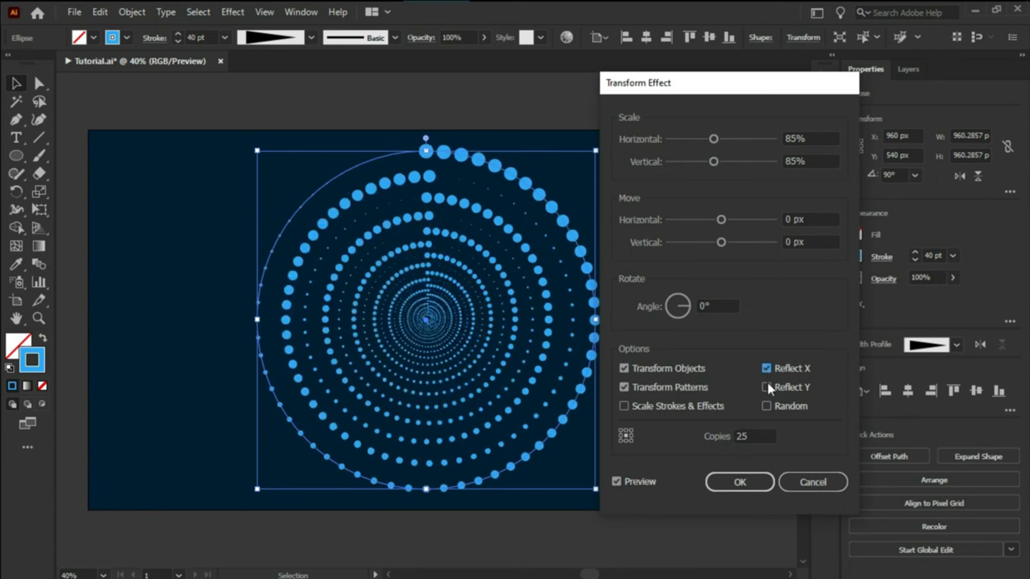
pyautogui.click(767, 389)
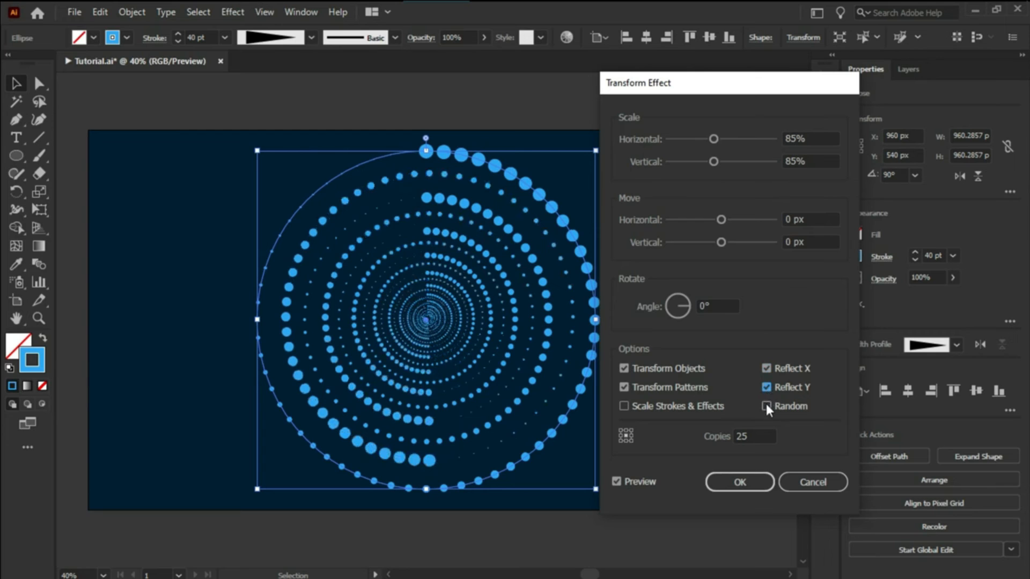
pyautogui.click(766, 406)
pyautogui.click(767, 388)
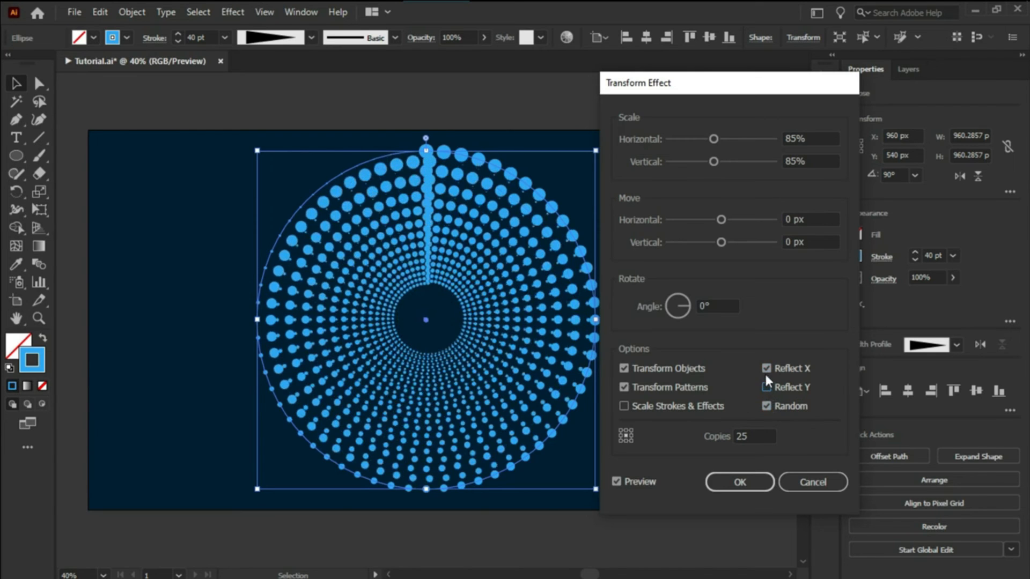
pyautogui.click(766, 369)
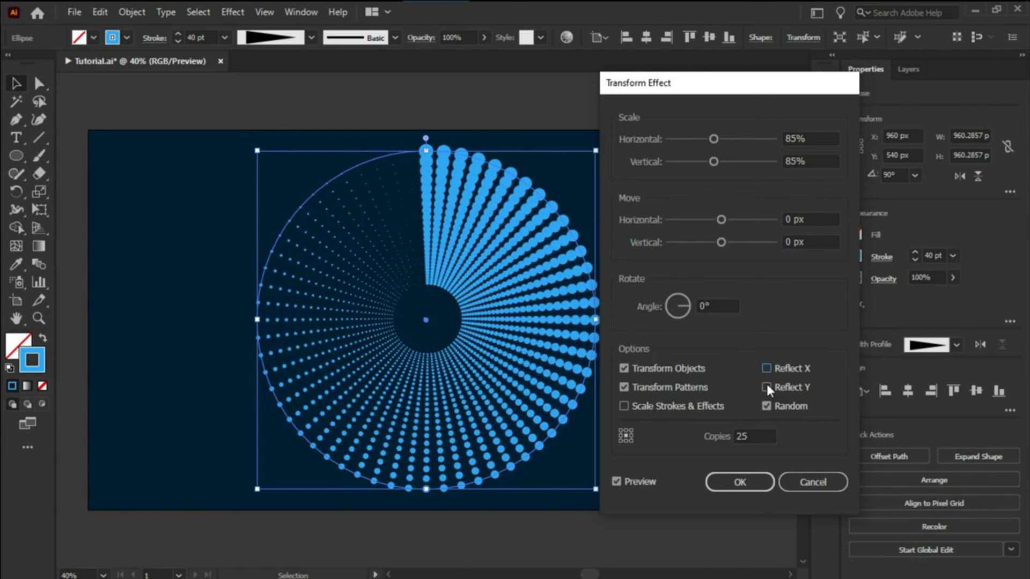
# - Enable Reflect Y and rotate the copies by about 242°, with Random turned off
pyautogui.click(767, 387)
pyautogui.moveTo(682, 311); pyautogui.dragTo(672, 316)
pyautogui.click(766, 369)
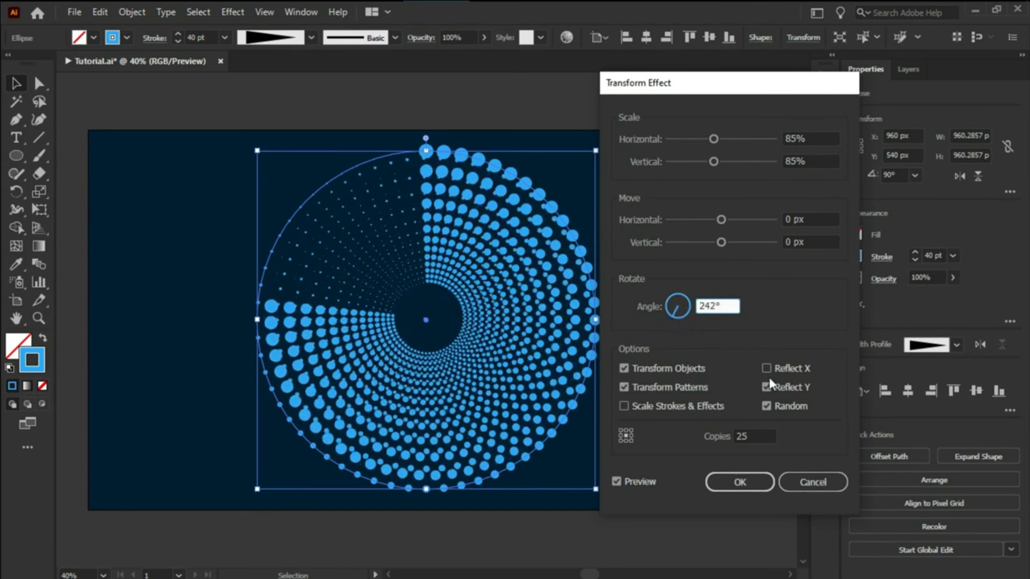
pyautogui.click(767, 406)
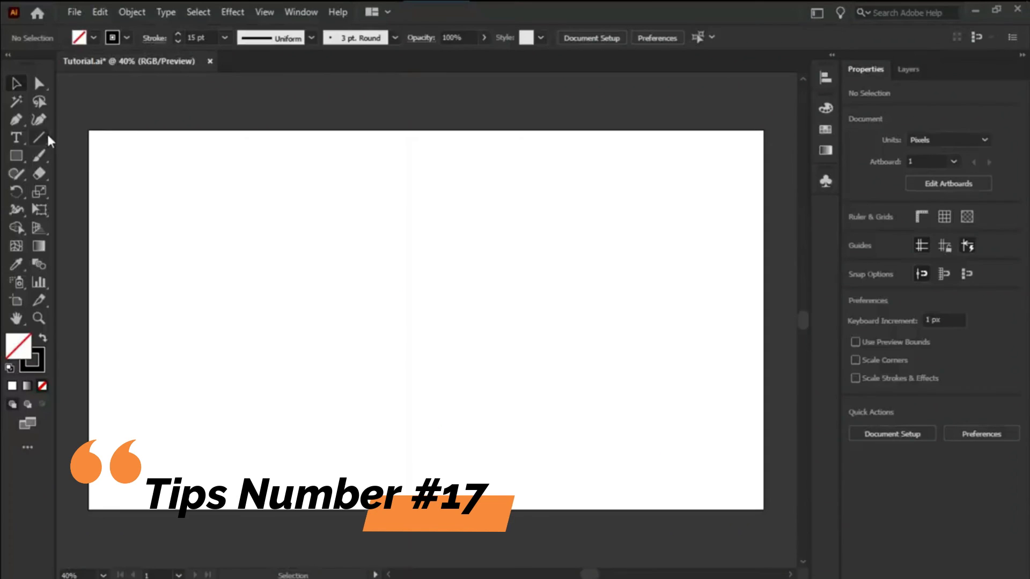
# - Try Polar Grid settings of 500 px width and height with 10 concentric and 10 radial dividers
pyautogui.click(48, 136)
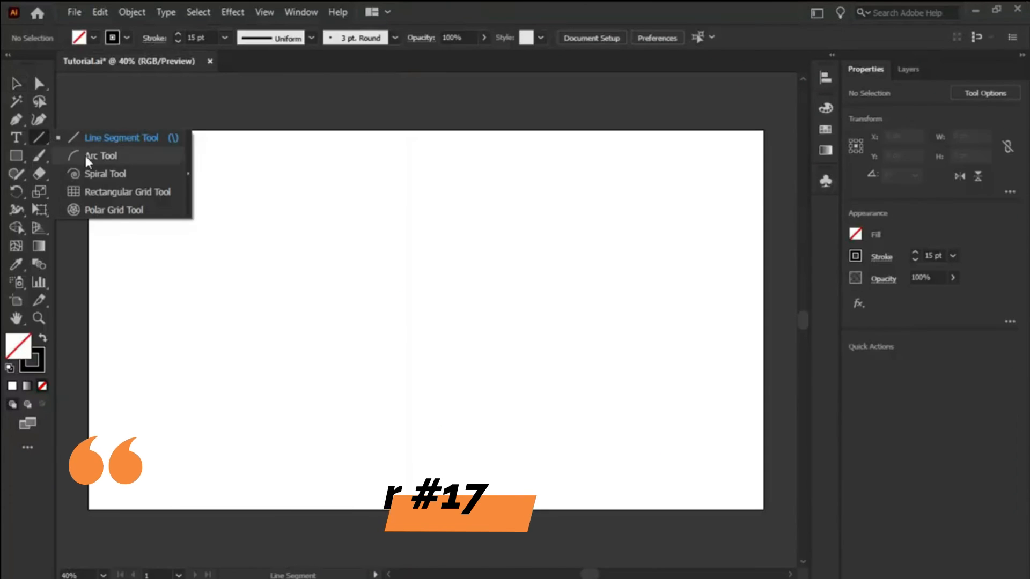
pyautogui.click(114, 210)
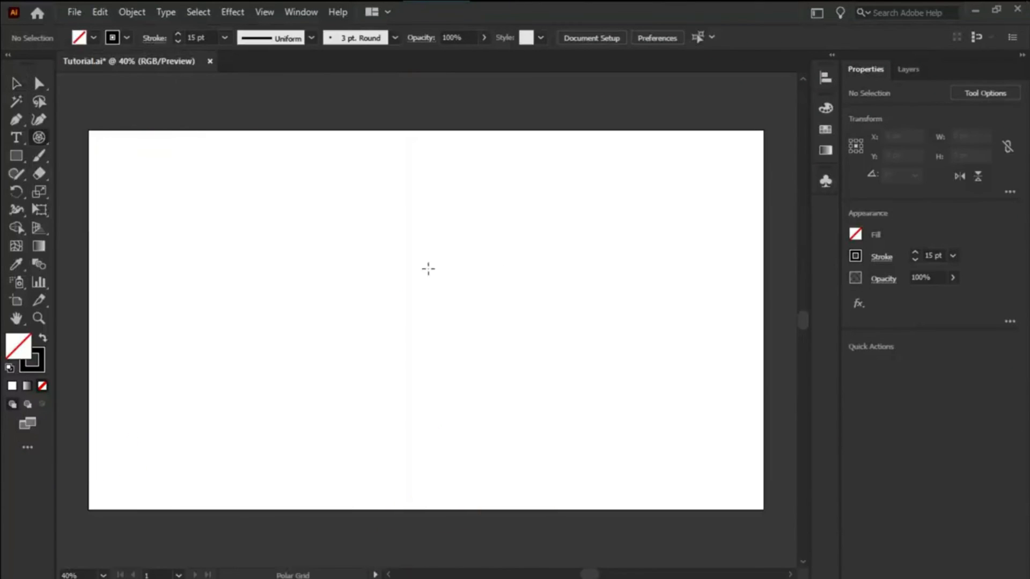
pyautogui.click(393, 263)
pyautogui.write('500')
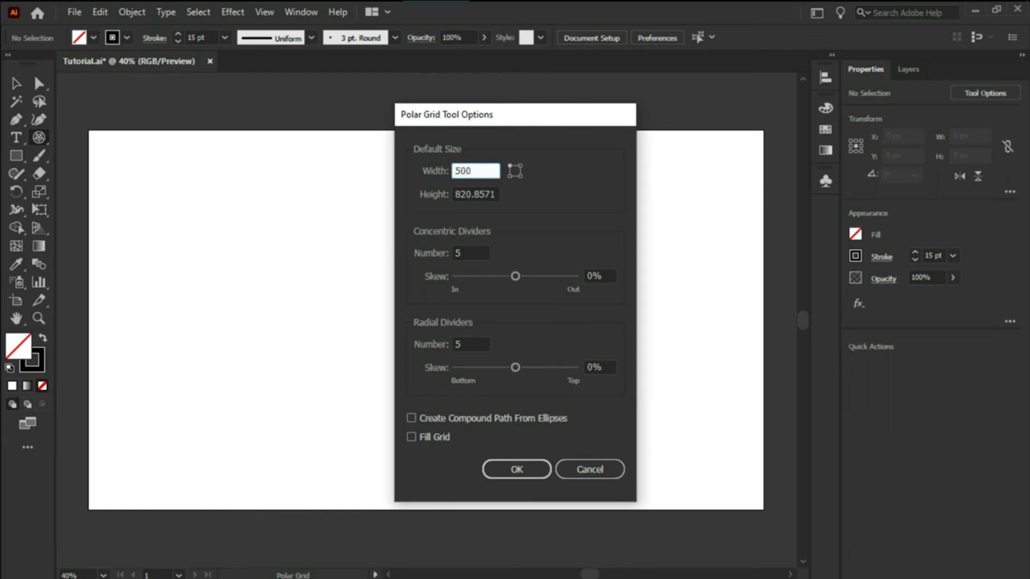
pyautogui.press('Tab')
pyautogui.write('500')
pyautogui.press('Tab')
pyautogui.write('10')
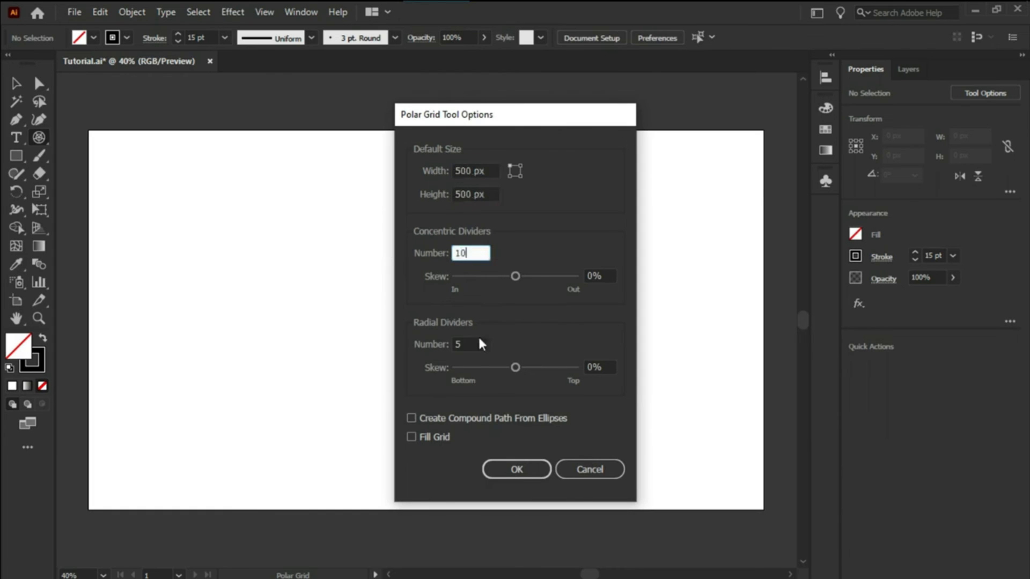
pyautogui.press('Tab')
pyautogui.press('Tab')
pyautogui.write('10')
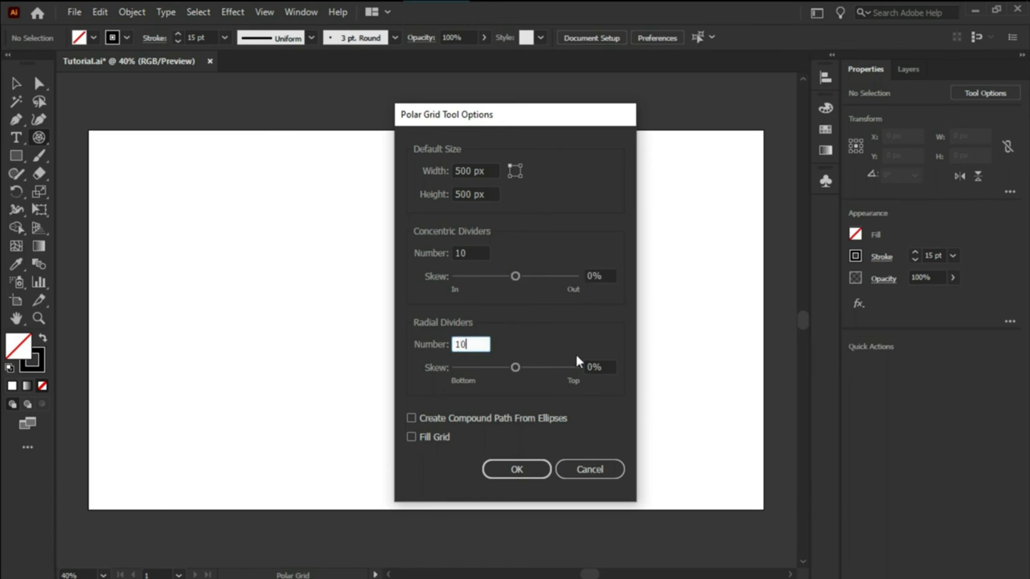
# - Try skews of -133% for the concentric dividers and -190% for the radial dividers, and discard the grid settings
pyautogui.press('Tab')
pyautogui.moveTo(515, 276); pyautogui.dragTo(499, 276)
pyautogui.moveTo(515, 368); pyautogui.dragTo(492, 368)
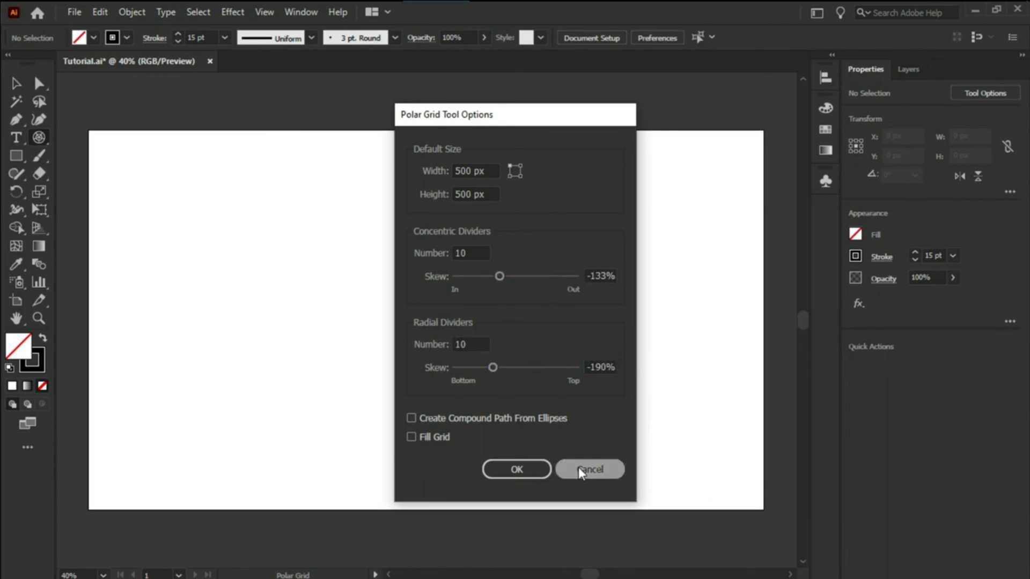
pyautogui.click(589, 470)
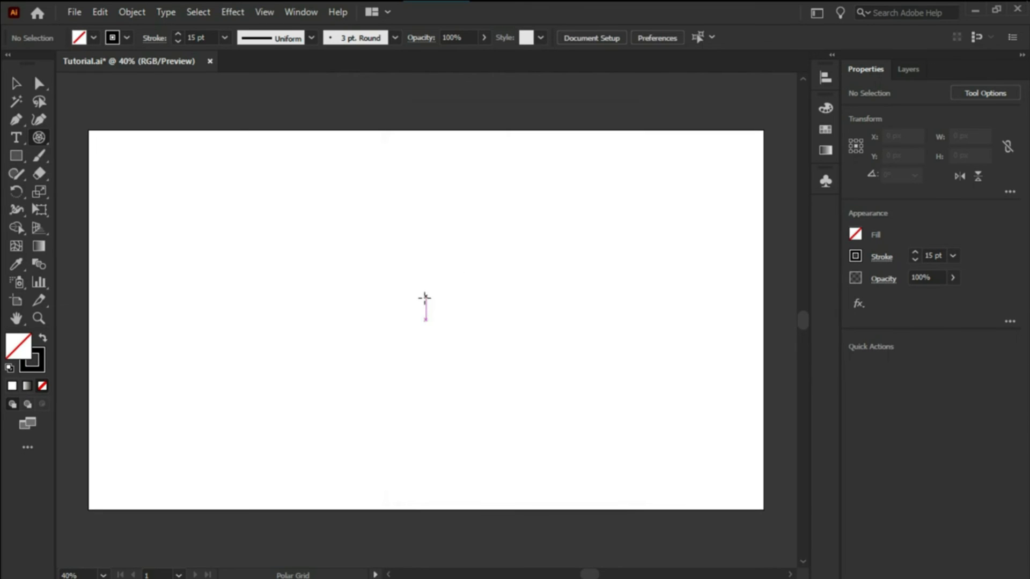
# - Draw a circular polar grid from the artboard's center with one concentric divider and five radial dividers
pyautogui.moveTo(433, 305); pyautogui.dragTo(568, 269)
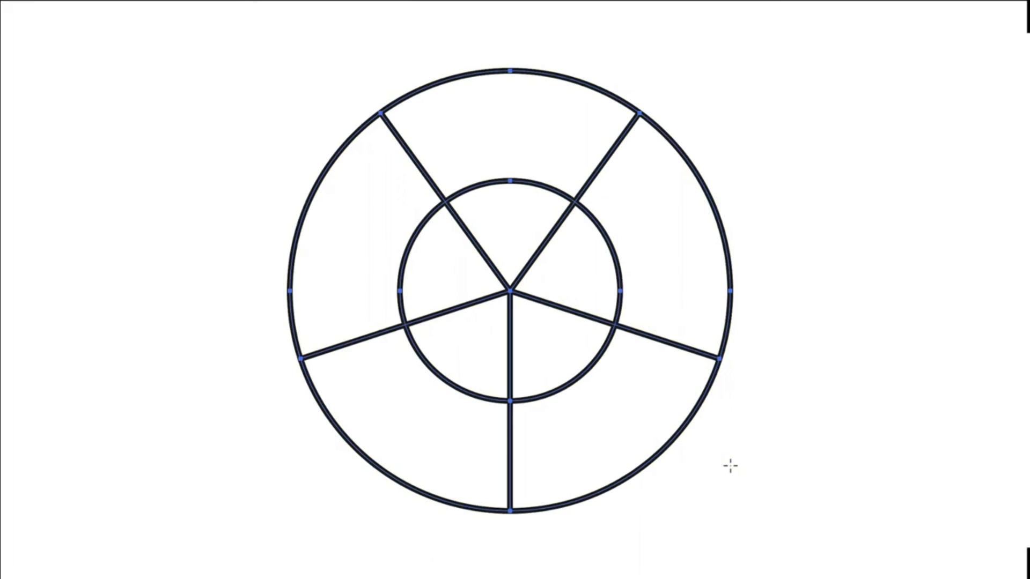